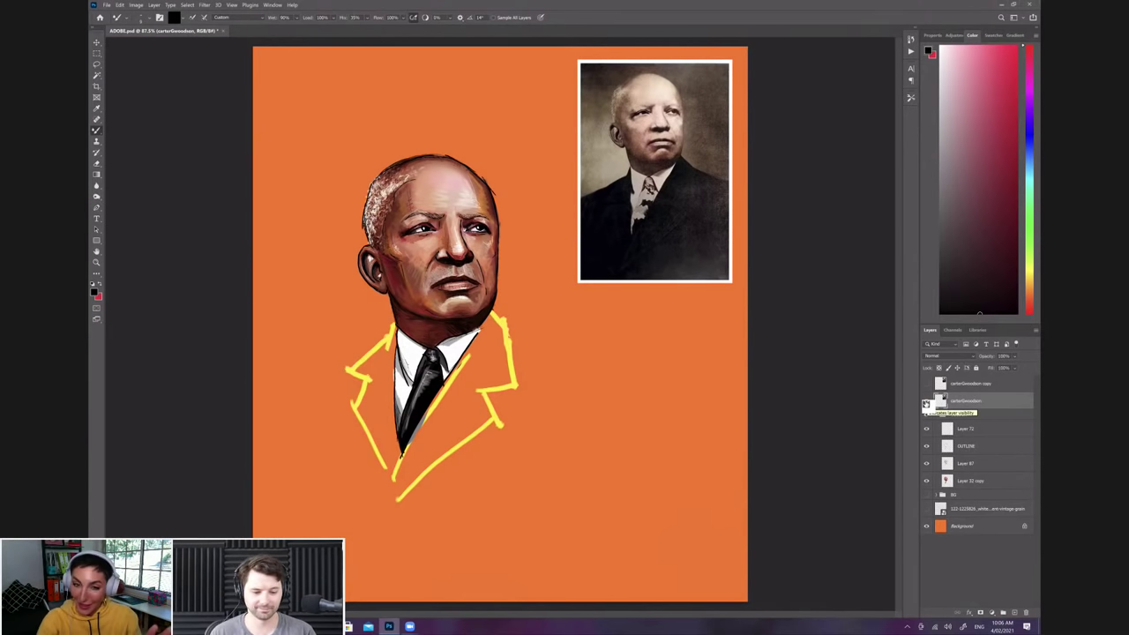
Step: Hide the reference photo layer and delete the old grunge texture layer sitting above the background
{"action": "left_click", "coordinate": [927, 404]}
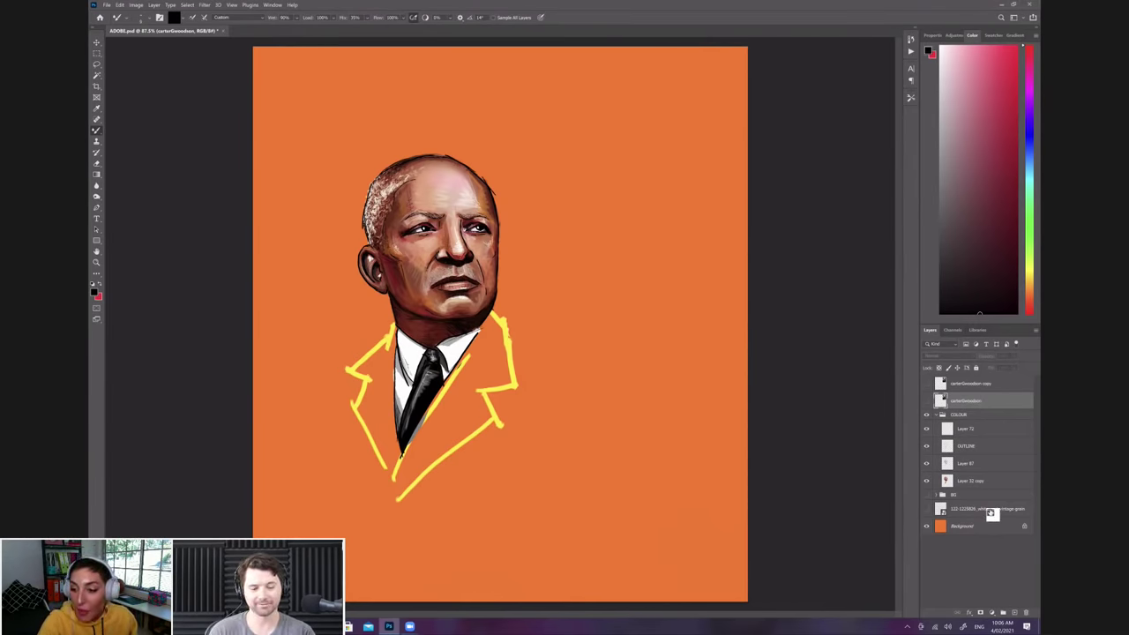
{"action": "left_click_drag", "start_coordinate": [1038, 633], "coordinate": [1026, 613]}
{"action": "left_click", "coordinate": [1024, 512]}
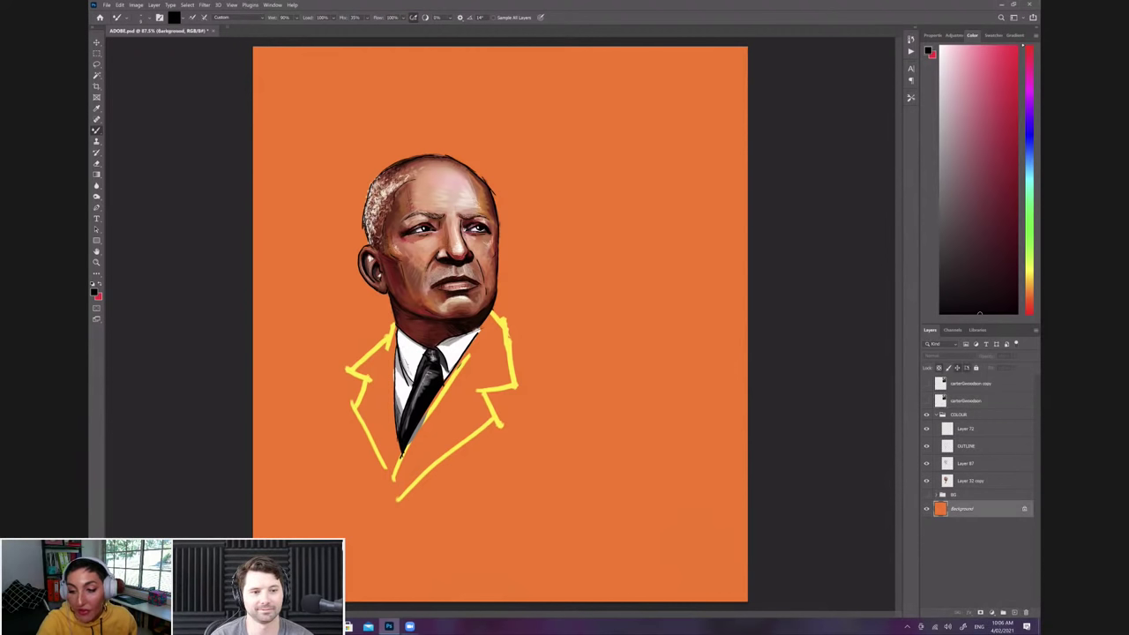
{"action": "left_click", "coordinate": [106, 5]}
{"action": "left_click", "coordinate": [119, 24]}
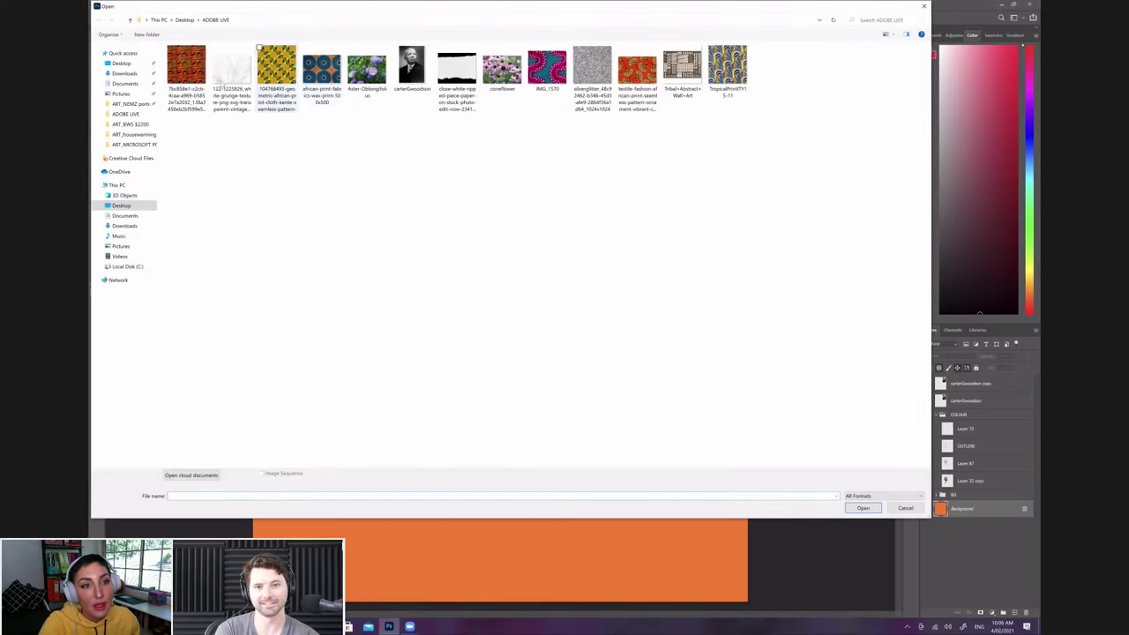
{"action": "left_click", "coordinate": [232, 71]}
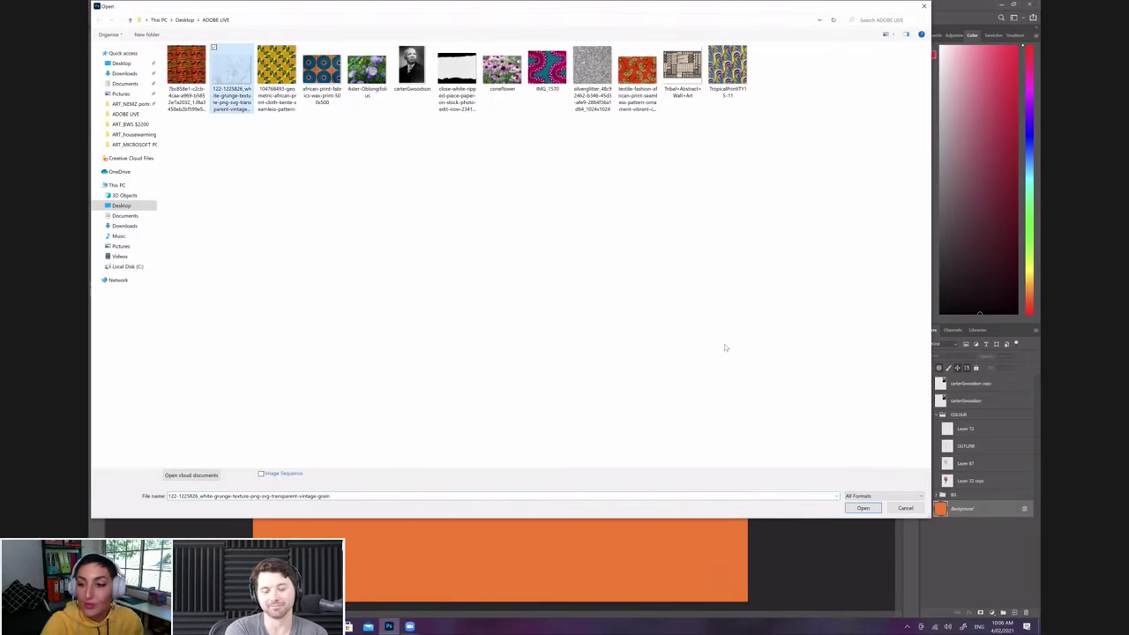
{"action": "left_click", "coordinate": [862, 509]}
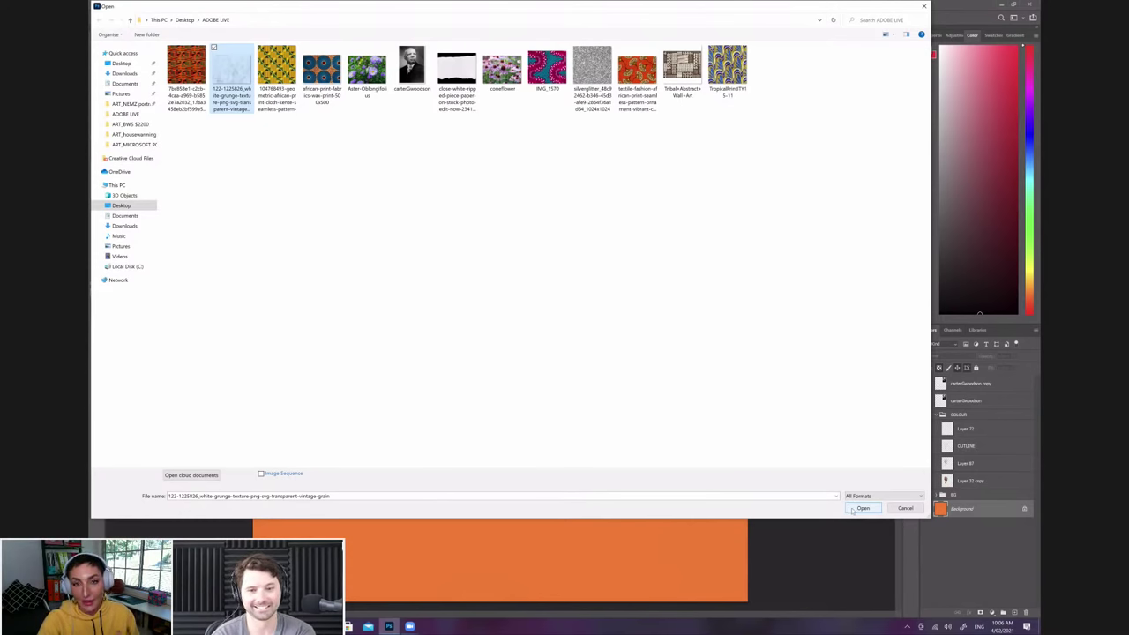
{"action": "left_click", "coordinate": [860, 508]}
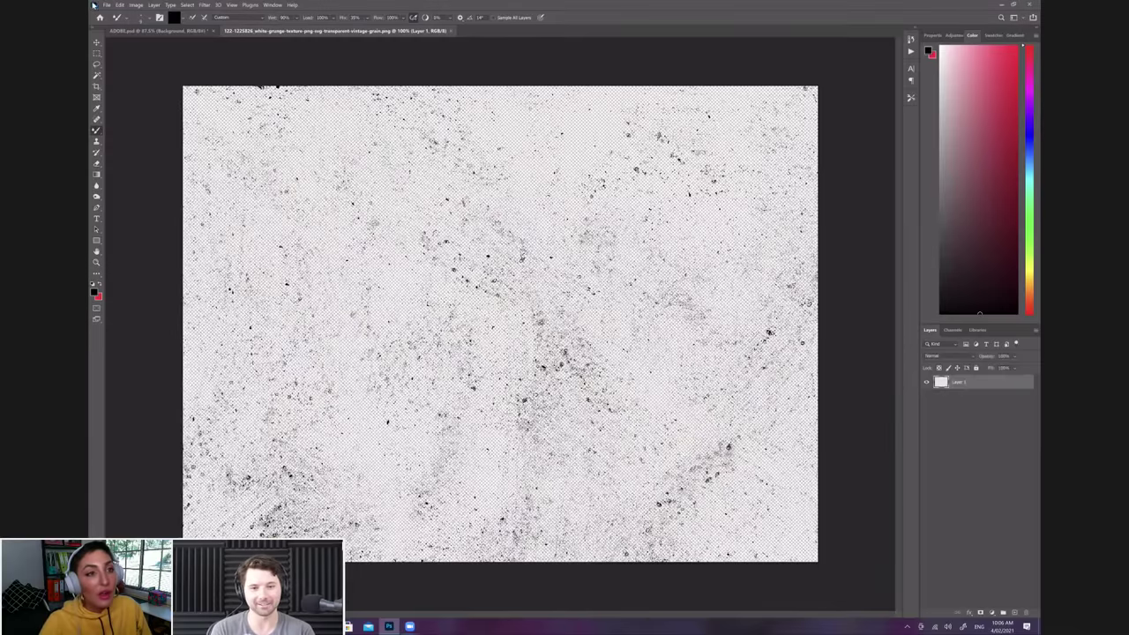
{"action": "key", "text": "ctrl+w"}
Step: Place the white grunge texture as an embedded image above the background and enlarge it to about 133% to cover the canvas
{"action": "left_click", "coordinate": [106, 5]}
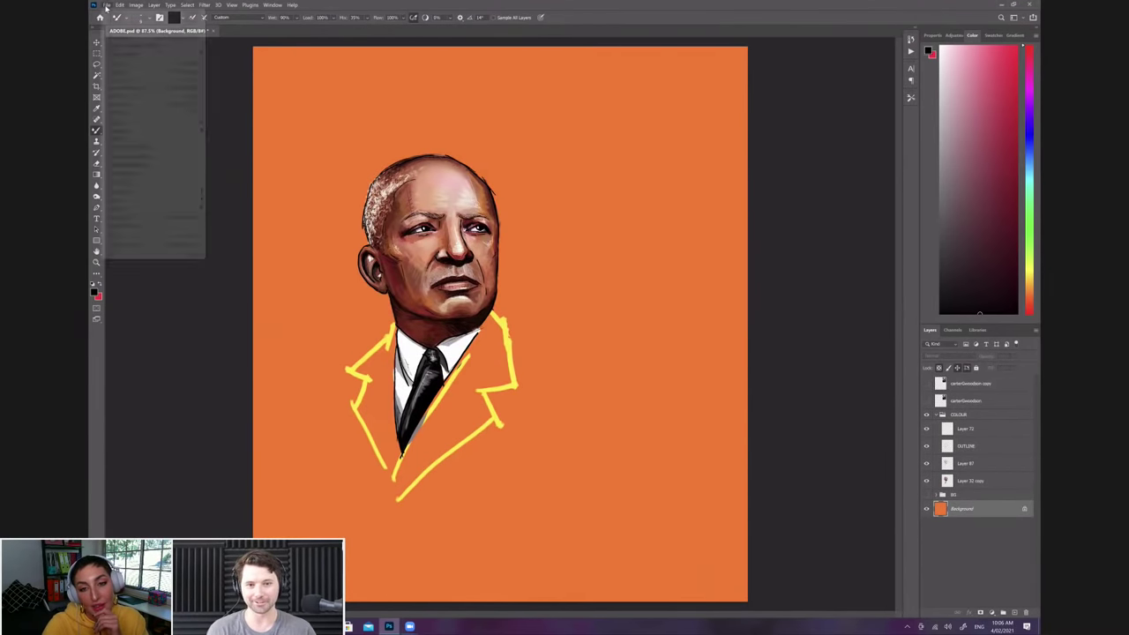
{"action": "left_click", "coordinate": [148, 166]}
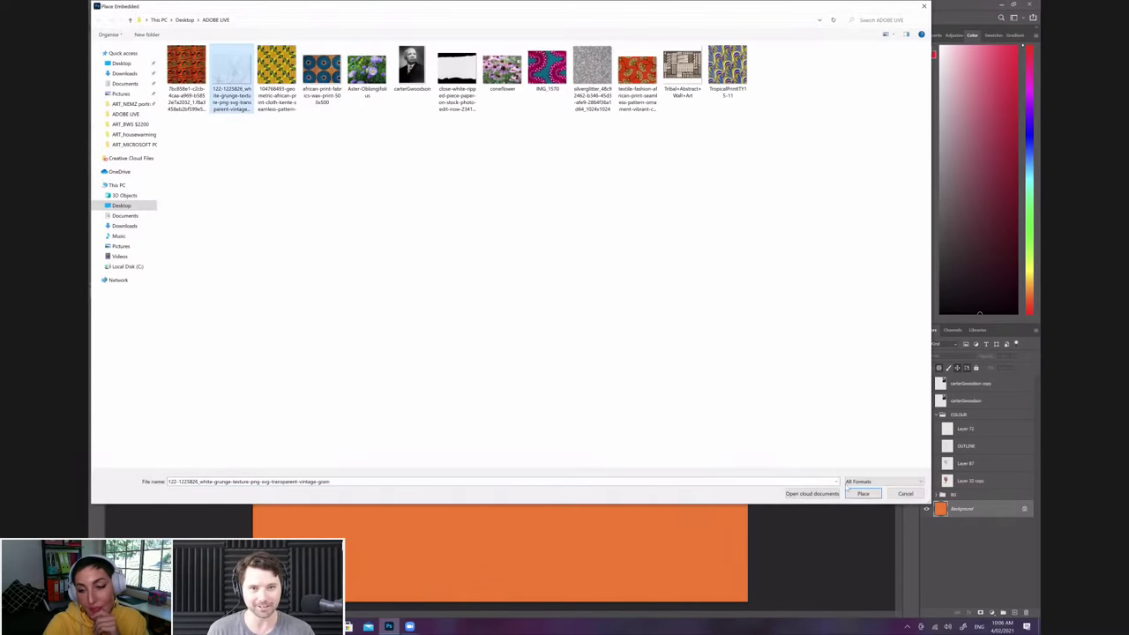
{"action": "key", "text": "Return"}
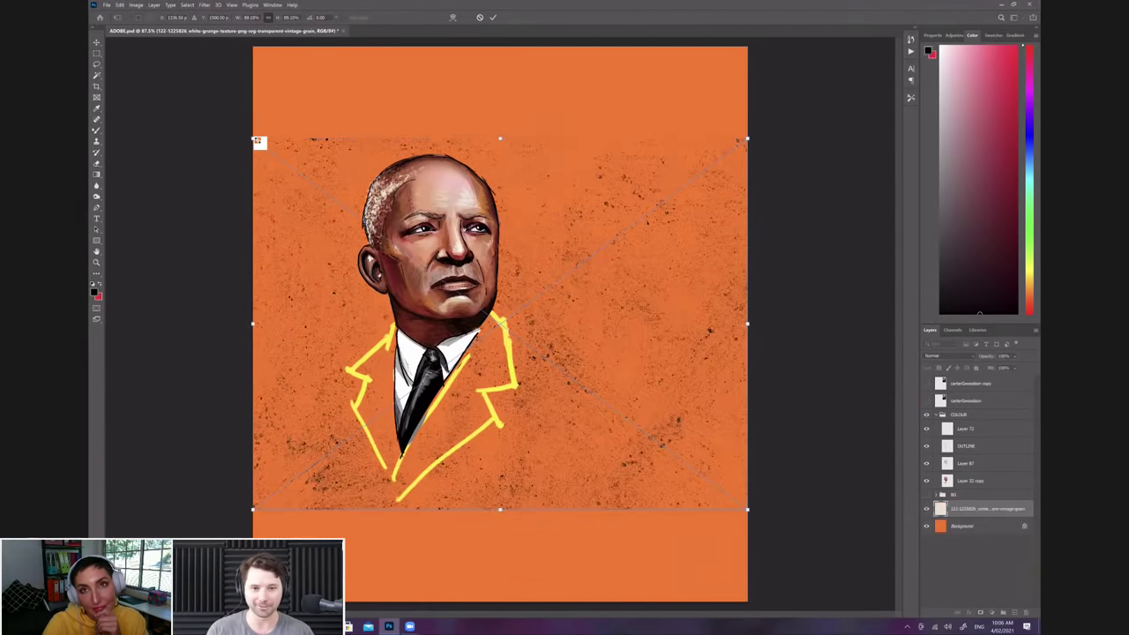
{"action": "left_click_drag", "start_coordinate": [257, 141], "coordinate": [122, 30]}
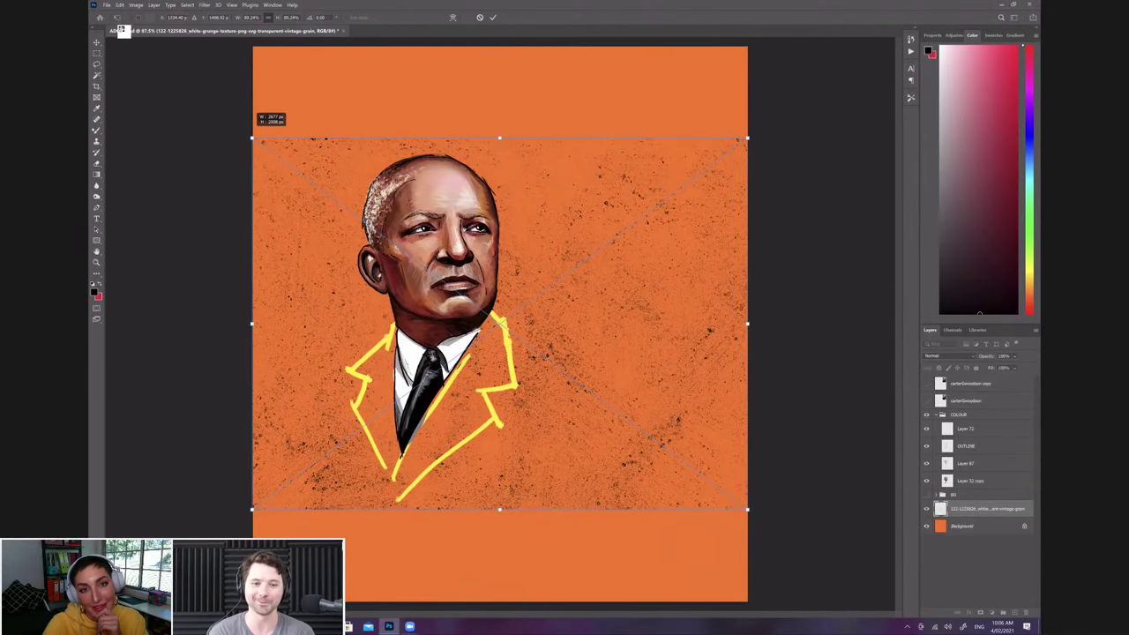
{"action": "left_click_drag", "start_coordinate": [748, 511], "coordinate": [866, 607]}
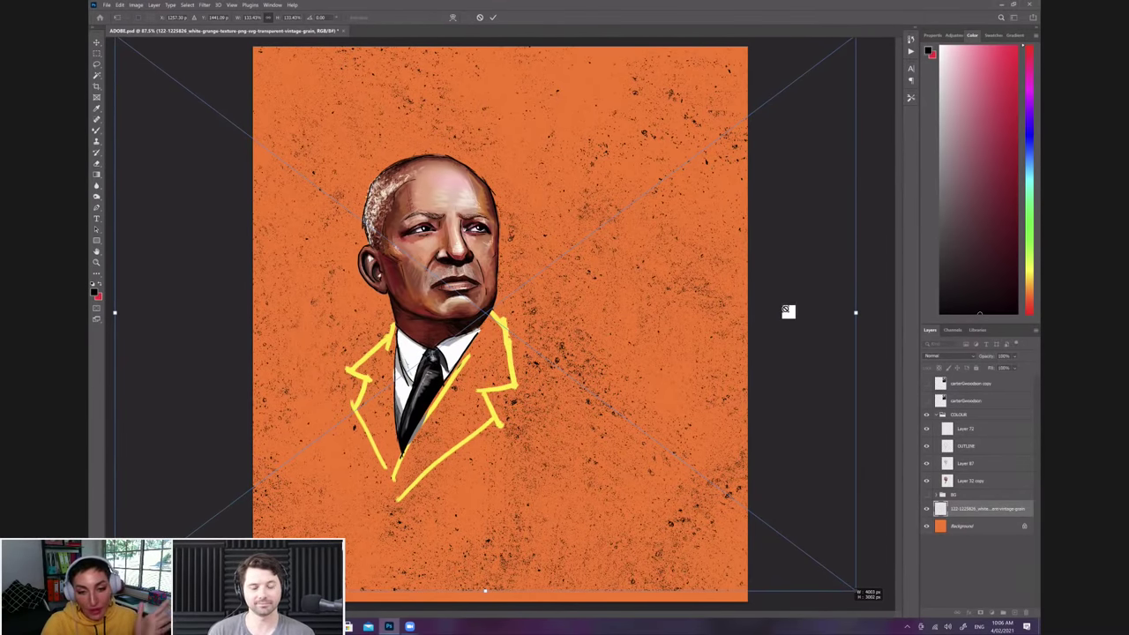
{"action": "key", "text": "Return"}
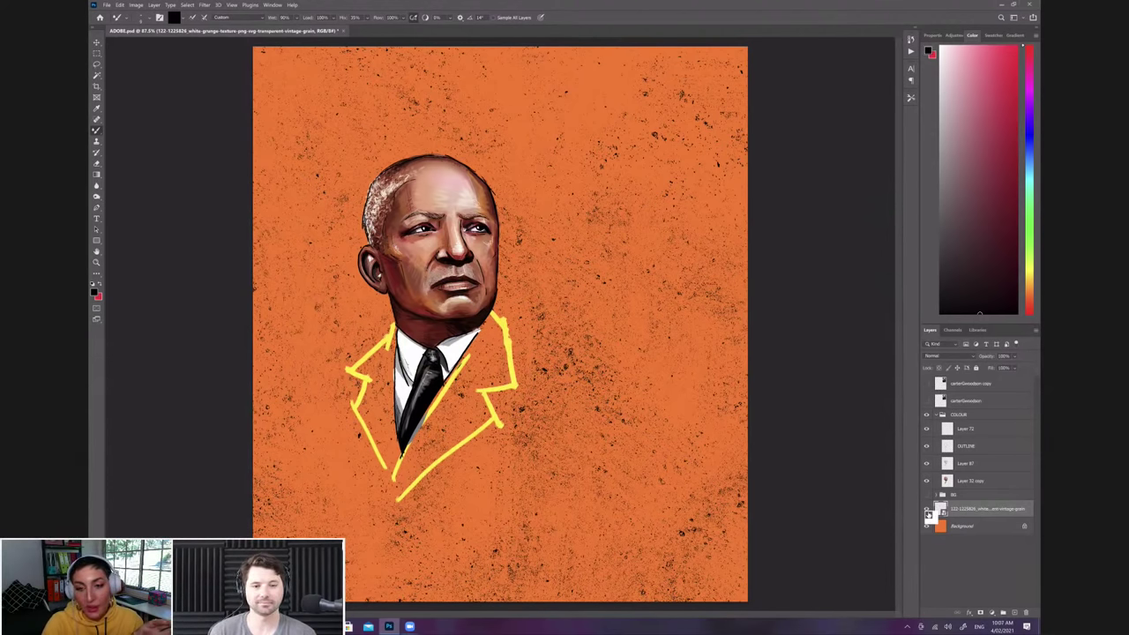
Step: Rasterize the placed grunge texture layer
{"action": "left_click", "coordinate": [926, 510]}
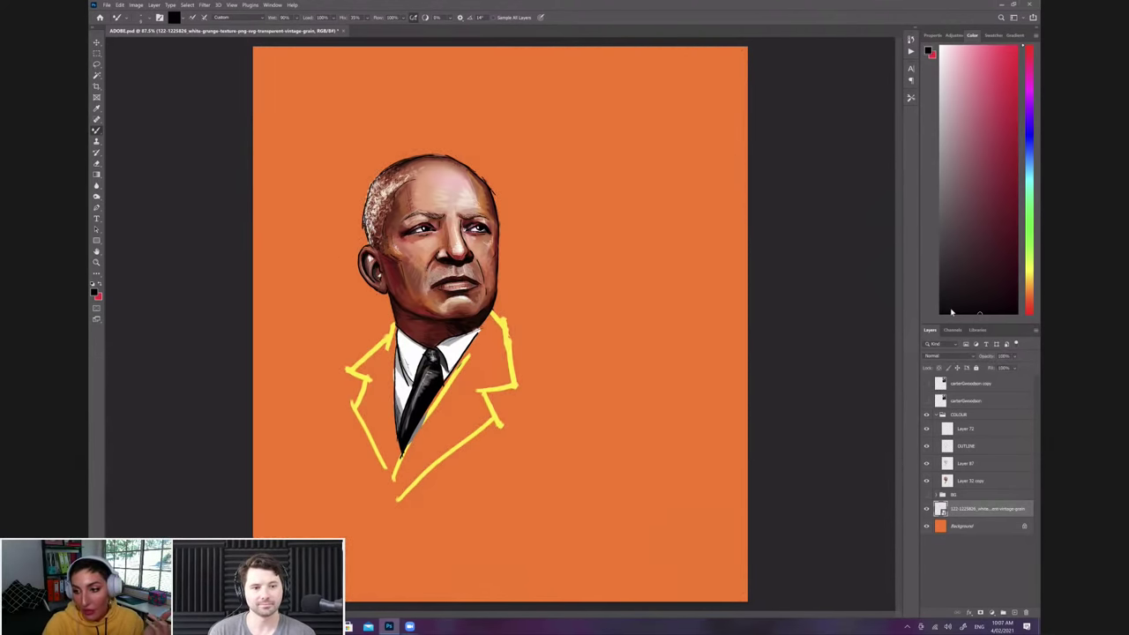
{"action": "right_click", "coordinate": [946, 515]}
{"action": "left_click", "coordinate": [955, 311]}
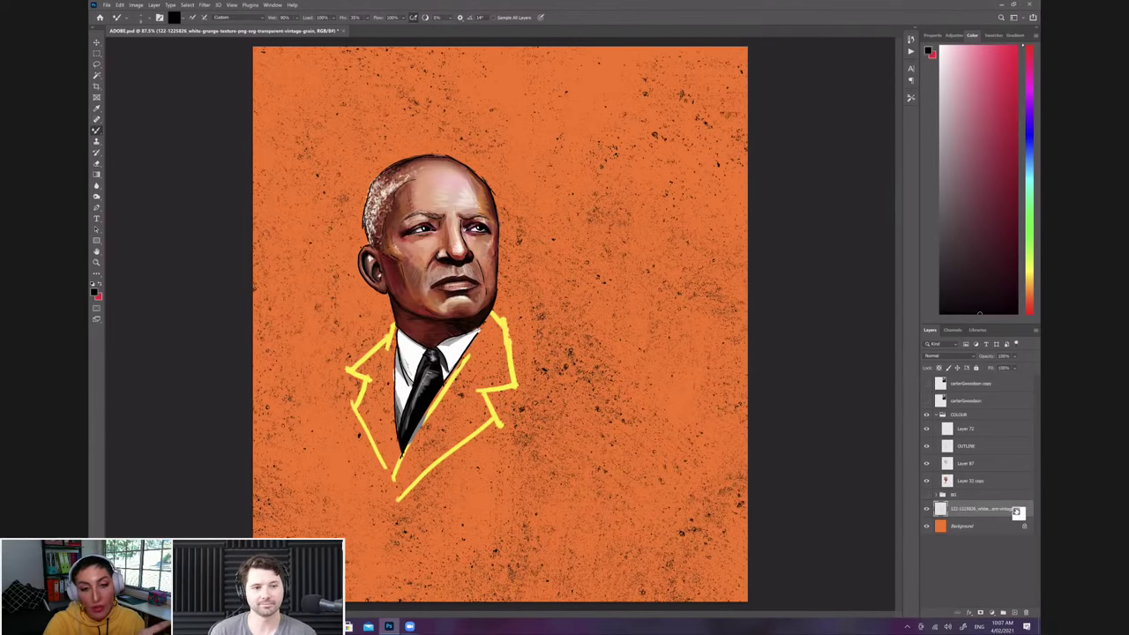
{"action": "left_click_drag", "start_coordinate": [1016, 511], "coordinate": [957, 485]}
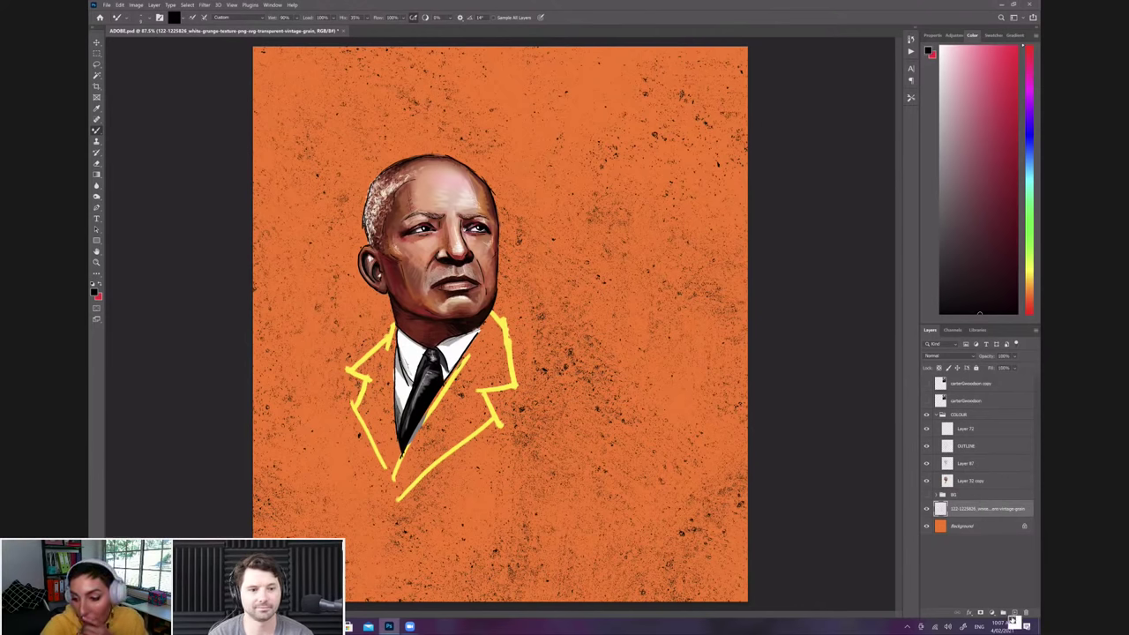
Step: Place the ripped white paper image above the grunge texture, scale it to about 53% and move it beside the face
{"action": "left_click", "coordinate": [108, 7]}
{"action": "left_click", "coordinate": [132, 165]}
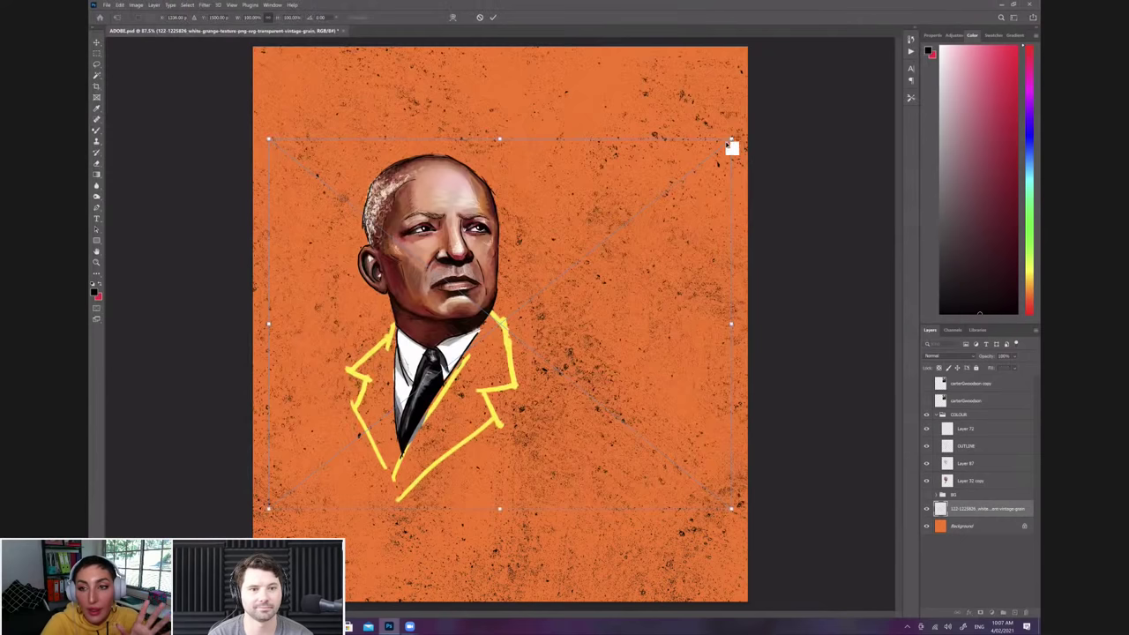
{"action": "left_click_drag", "start_coordinate": [731, 140], "coordinate": [484, 233]}
{"action": "left_click_drag", "start_coordinate": [529, 301], "coordinate": [512, 313]}
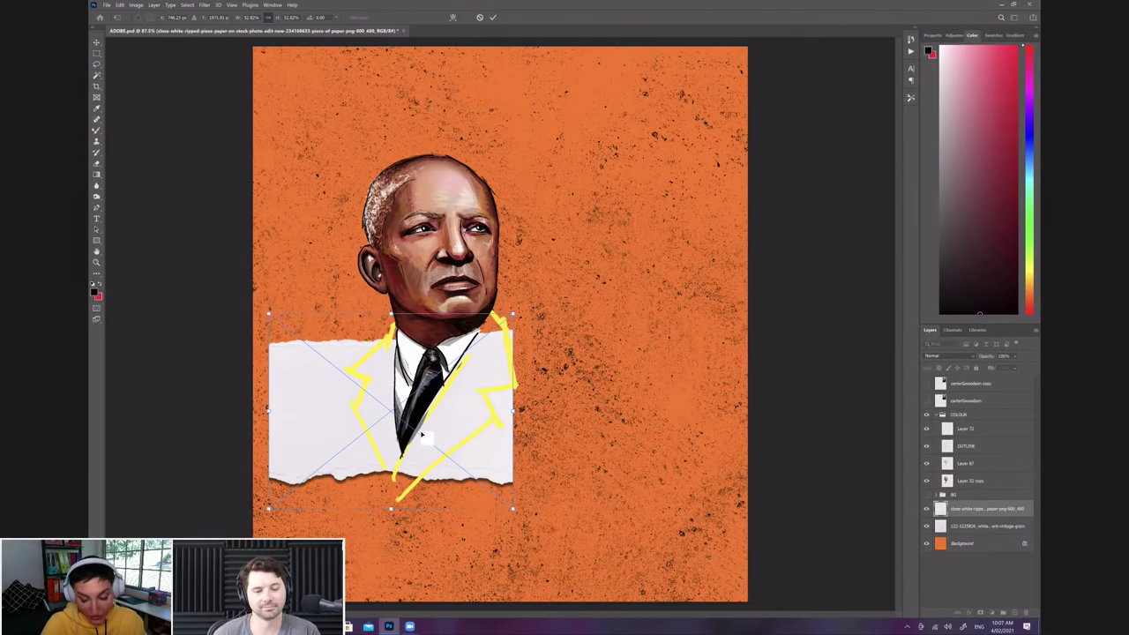
{"action": "left_click_drag", "start_coordinate": [493, 395], "coordinate": [678, 303]}
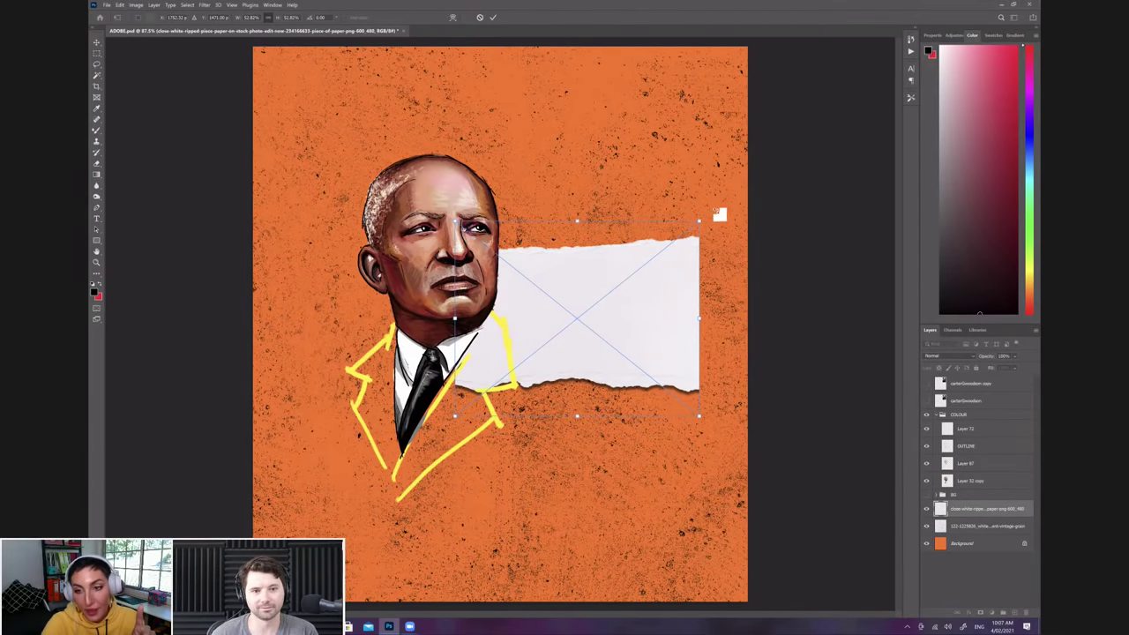
Step: Shrink the ripped paper to about 38% with a tilt of about 10° behind the face, and rasterize its layer
{"action": "left_click_drag", "start_coordinate": [702, 221], "coordinate": [653, 258]}
{"action": "left_click_drag", "start_coordinate": [472, 213], "coordinate": [494, 191]}
{"action": "left_click_drag", "start_coordinate": [667, 279], "coordinate": [641, 289]}
{"action": "left_click_drag", "start_coordinate": [580, 342], "coordinate": [587, 300]}
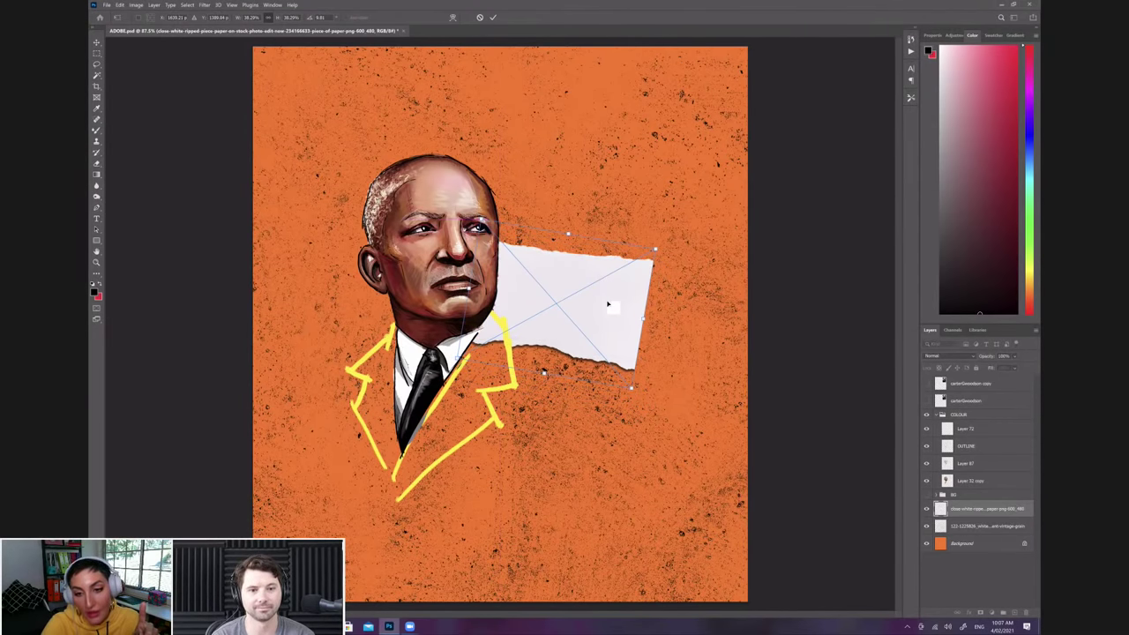
{"action": "key", "text": "Return"}
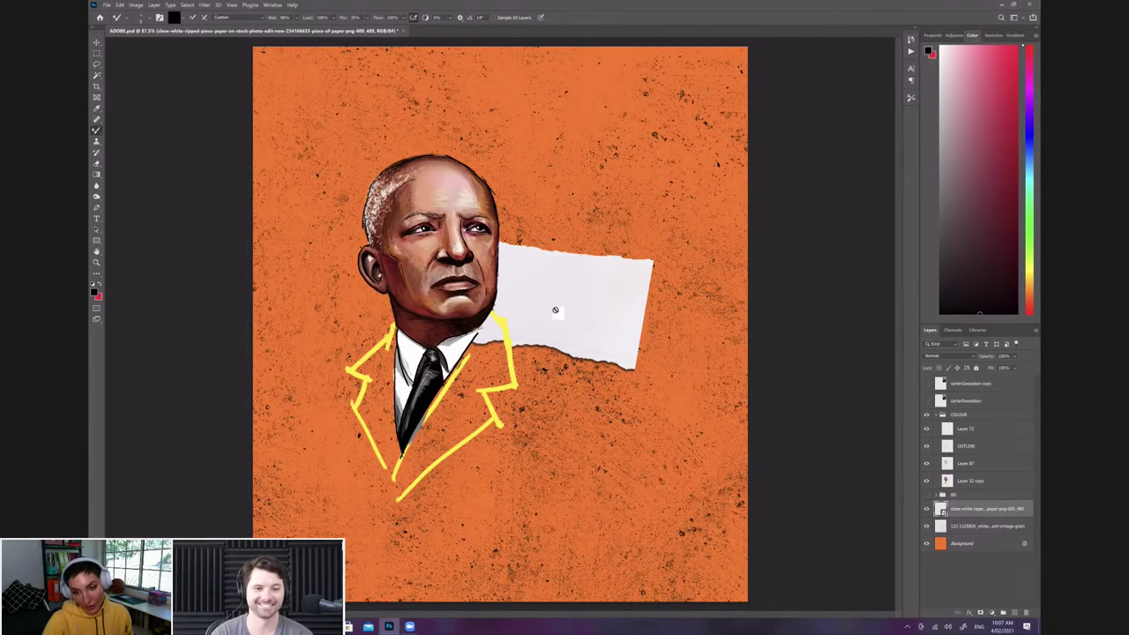
{"action": "right_click", "coordinate": [971, 510]}
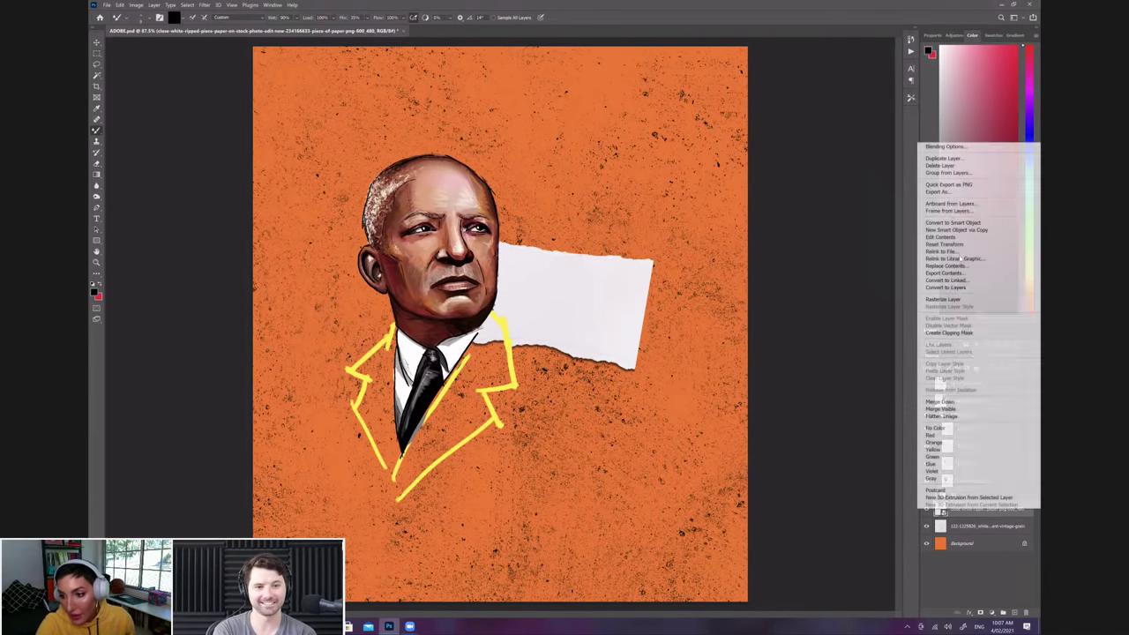
{"action": "left_click", "coordinate": [948, 300]}
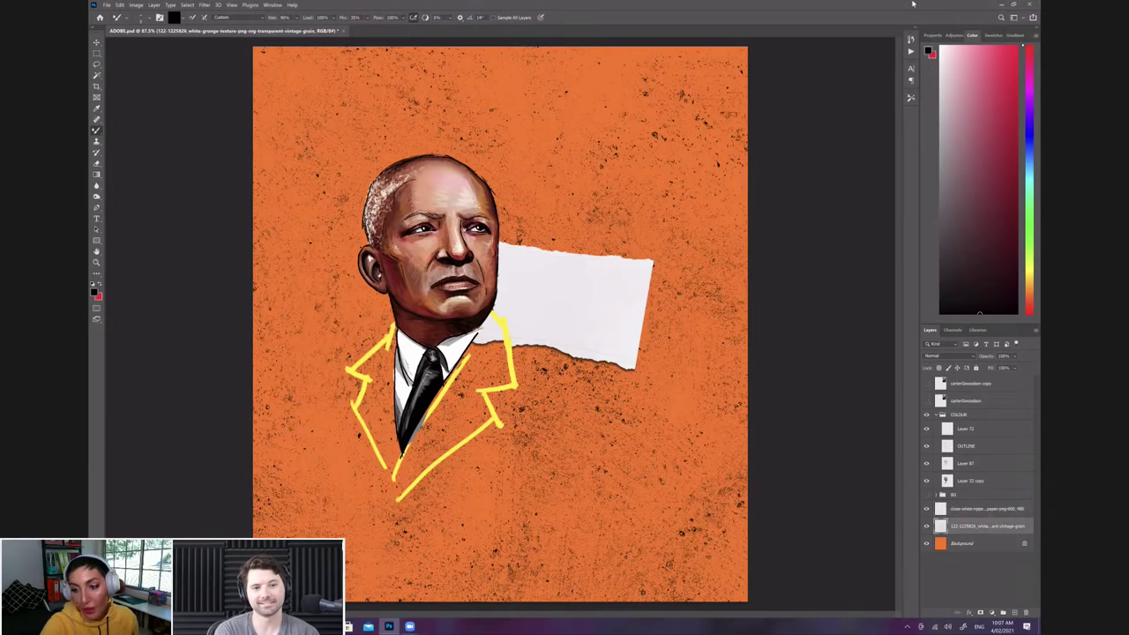
Step: Place the yellow and green geometric kente pattern between the grunge texture and the ripped paper, and rasterize its layer
{"action": "left_click", "coordinate": [107, 4]}
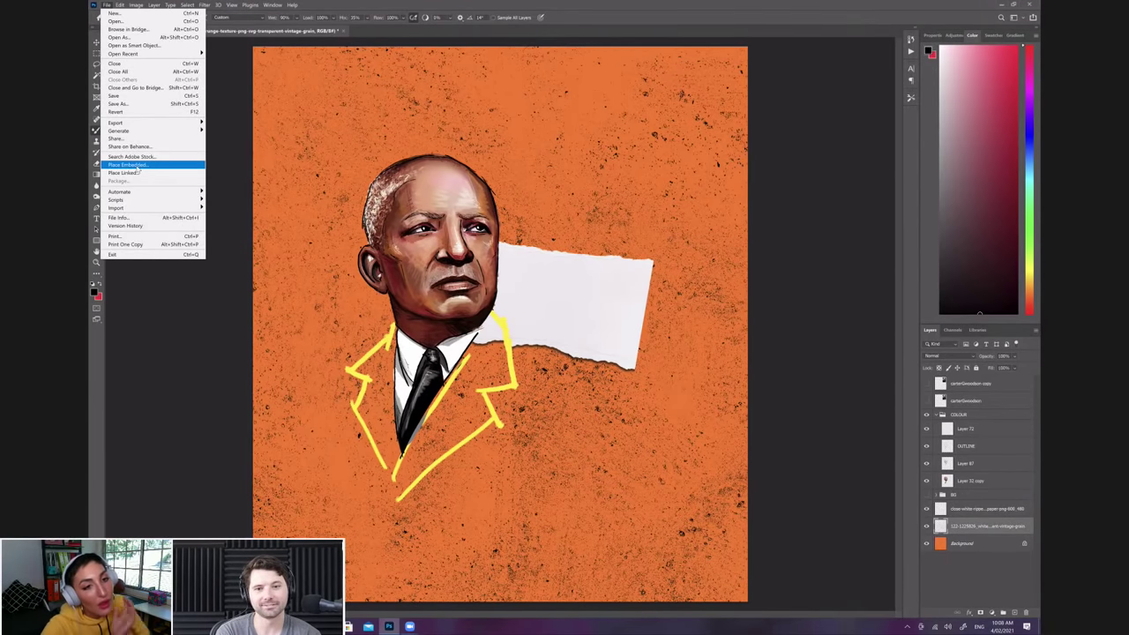
{"action": "left_click", "coordinate": [137, 167]}
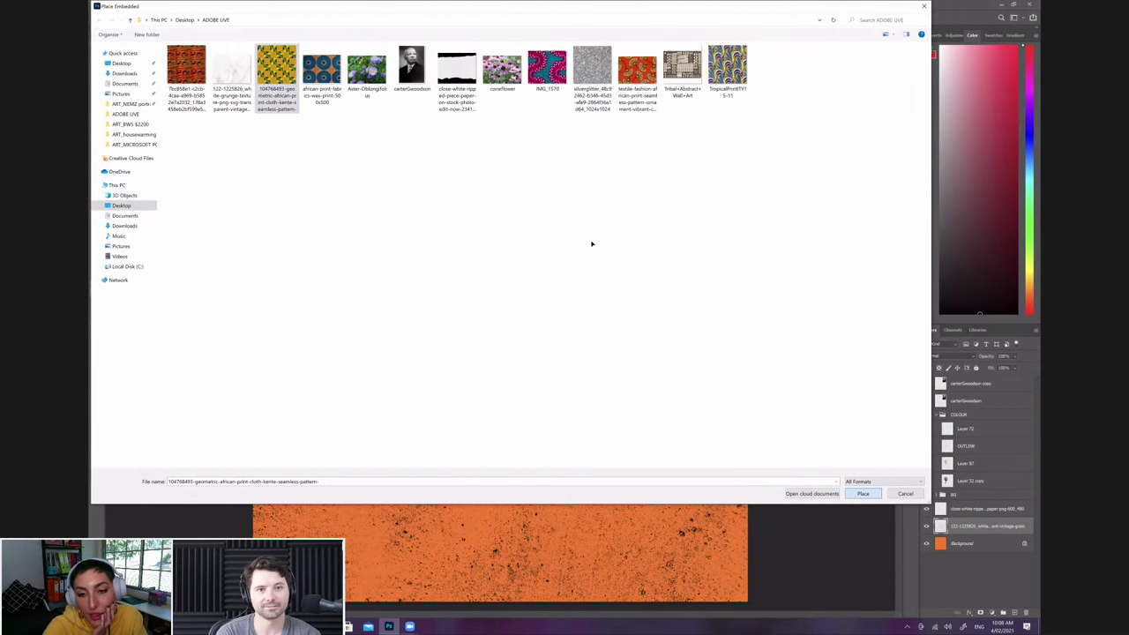
{"action": "double_click", "coordinate": [277, 75]}
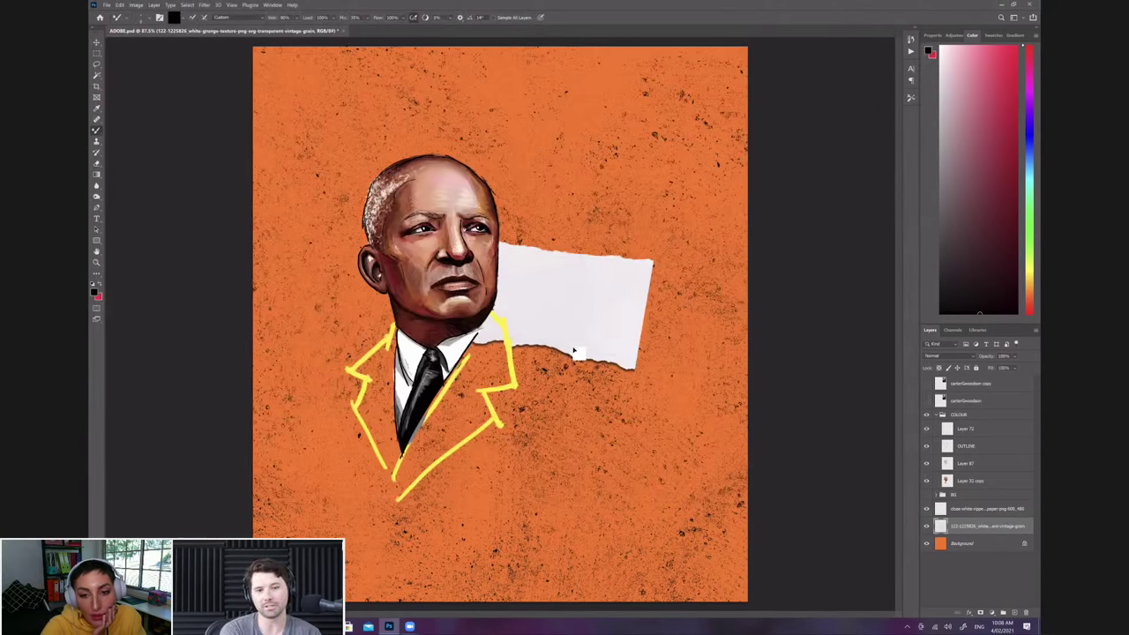
{"action": "right_click", "coordinate": [974, 527]}
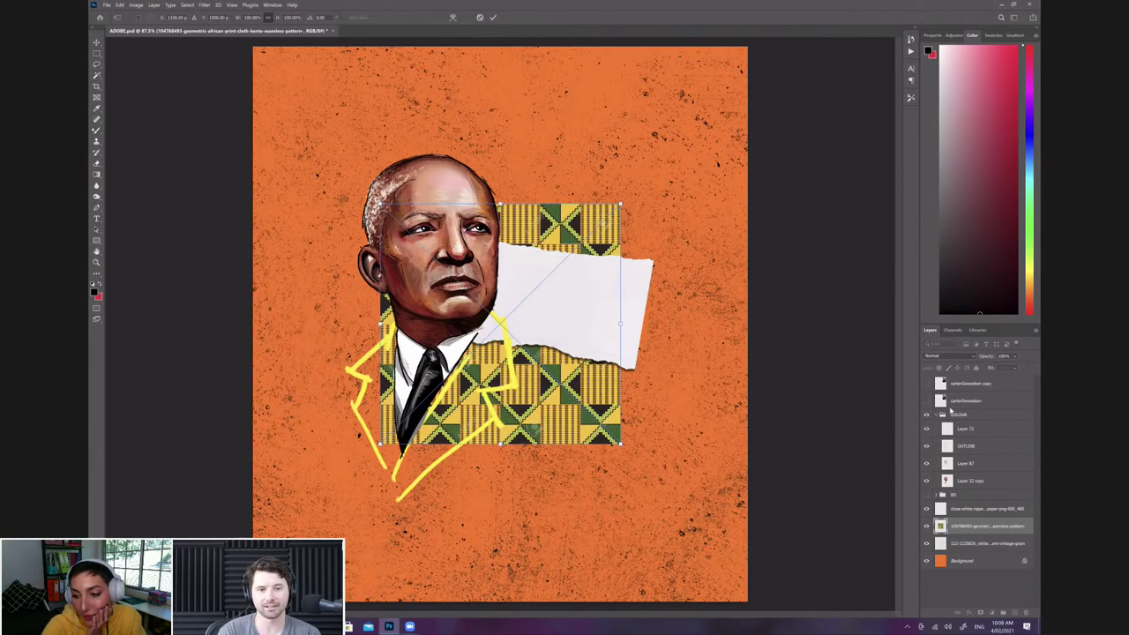
{"action": "left_click", "coordinate": [949, 318]}
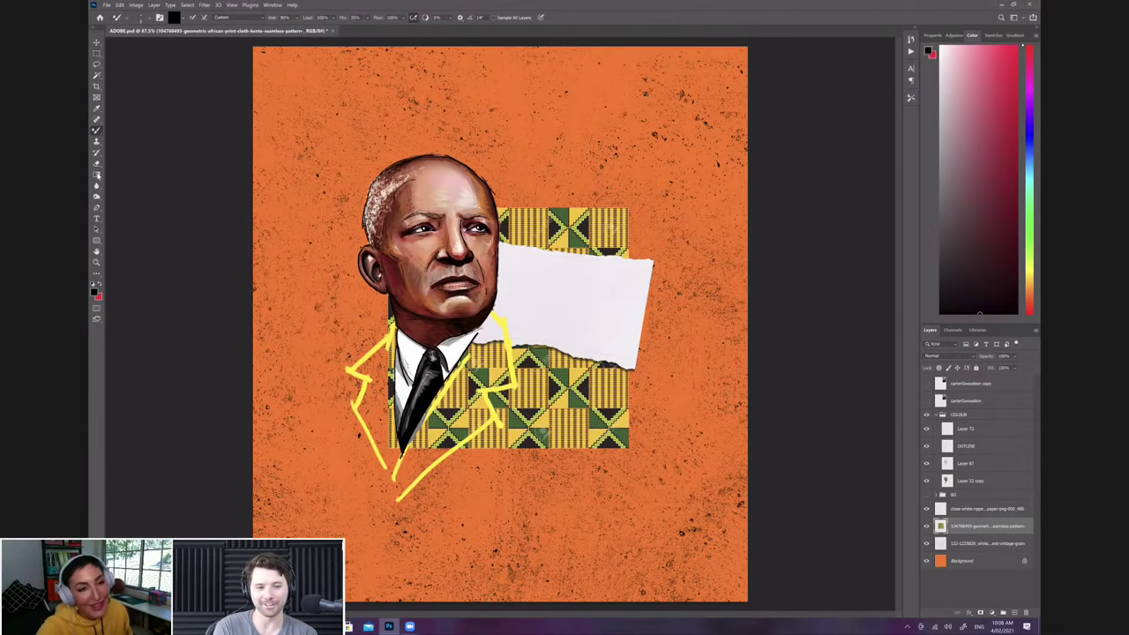
Step: Lasso the part of the kente pattern that sticks out above the ripped paper and delete it
{"action": "left_click", "coordinate": [97, 64]}
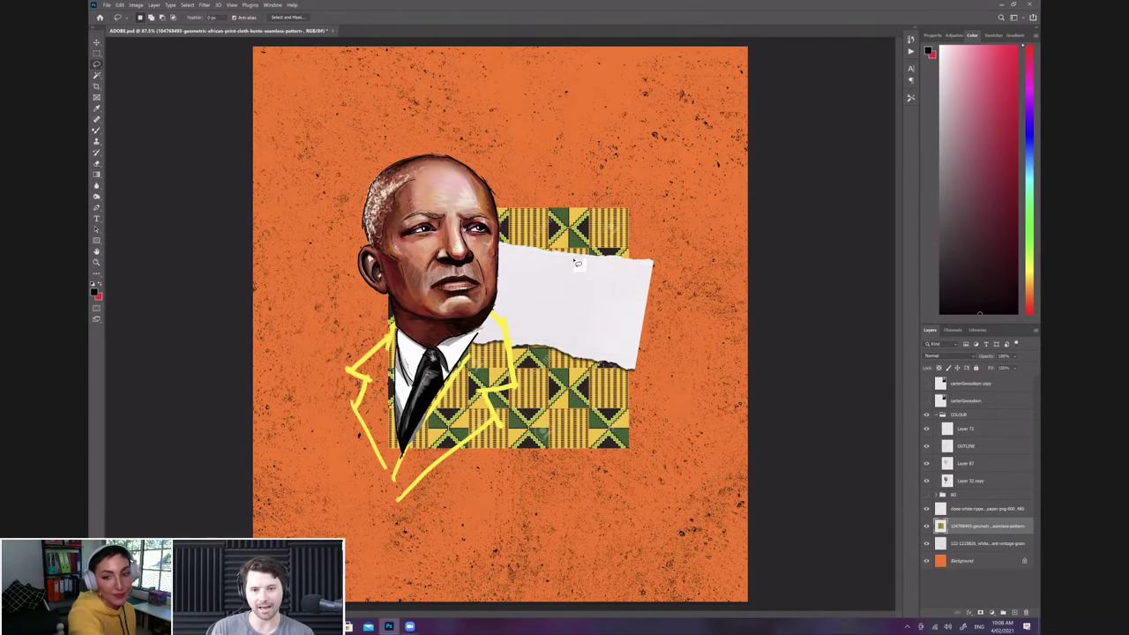
{"action": "mouse_move", "coordinate": [589, 153]}
{"action": "left_mouse_down"}
{"action": "mouse_move", "coordinate": [406, 279]}
{"action": "mouse_move", "coordinate": [709, 260]}
{"action": "mouse_move", "coordinate": [588, 143]}
{"action": "left_mouse_up"}
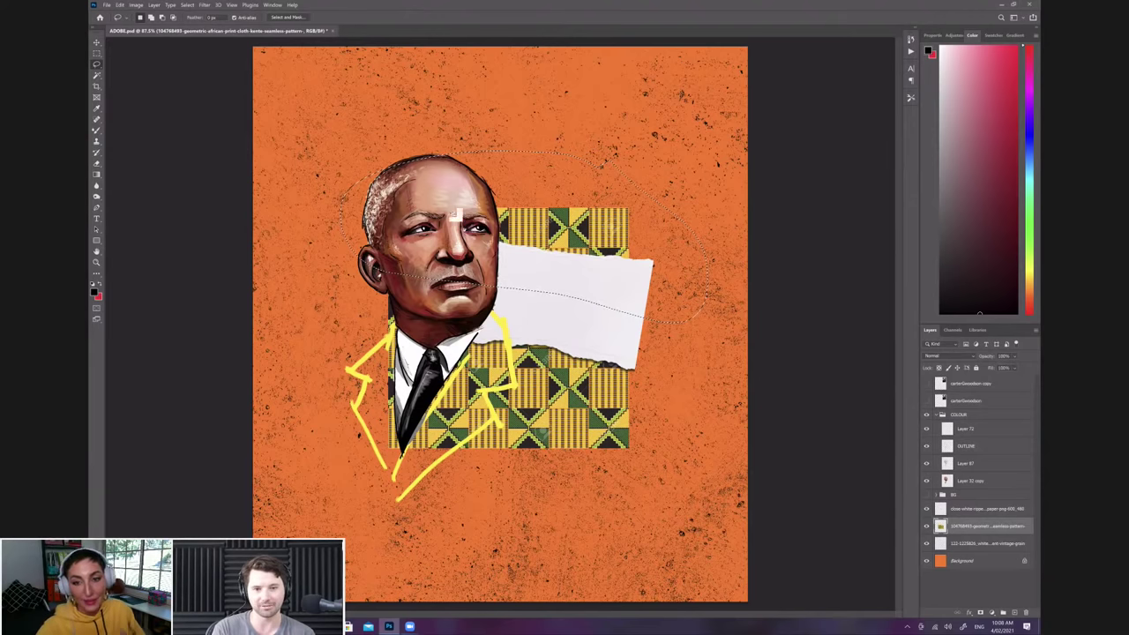
{"action": "key", "text": "Delete"}
{"action": "left_click", "coordinate": [97, 75]}
{"action": "left_click", "coordinate": [148, 72]}
Step: Cut away the kente pattern's lower-left area behind the neck and tie along a diagonal lasso selection, and clear the selection
{"action": "left_click", "coordinate": [97, 65]}
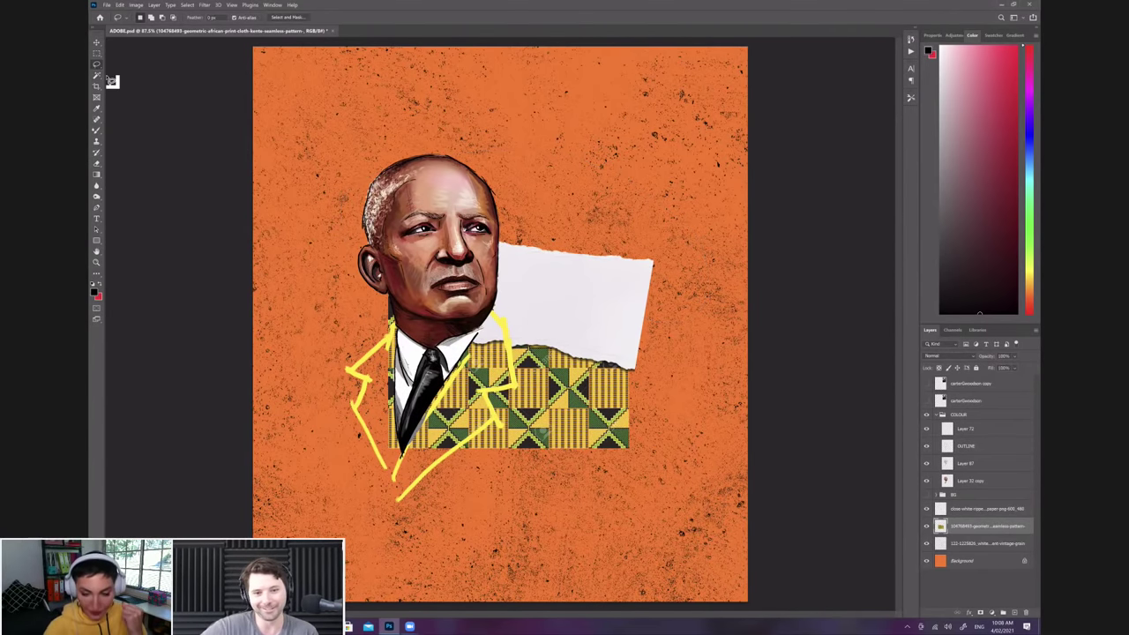
{"action": "mouse_move", "coordinate": [445, 325]}
{"action": "left_mouse_down"}
{"action": "mouse_move", "coordinate": [404, 295]}
{"action": "mouse_move", "coordinate": [358, 344]}
{"action": "mouse_move", "coordinate": [417, 485]}
{"action": "mouse_move", "coordinate": [561, 536]}
{"action": "mouse_move", "coordinate": [601, 514]}
{"action": "mouse_move", "coordinate": [554, 442]}
{"action": "mouse_move", "coordinate": [440, 323]}
{"action": "left_mouse_up"}
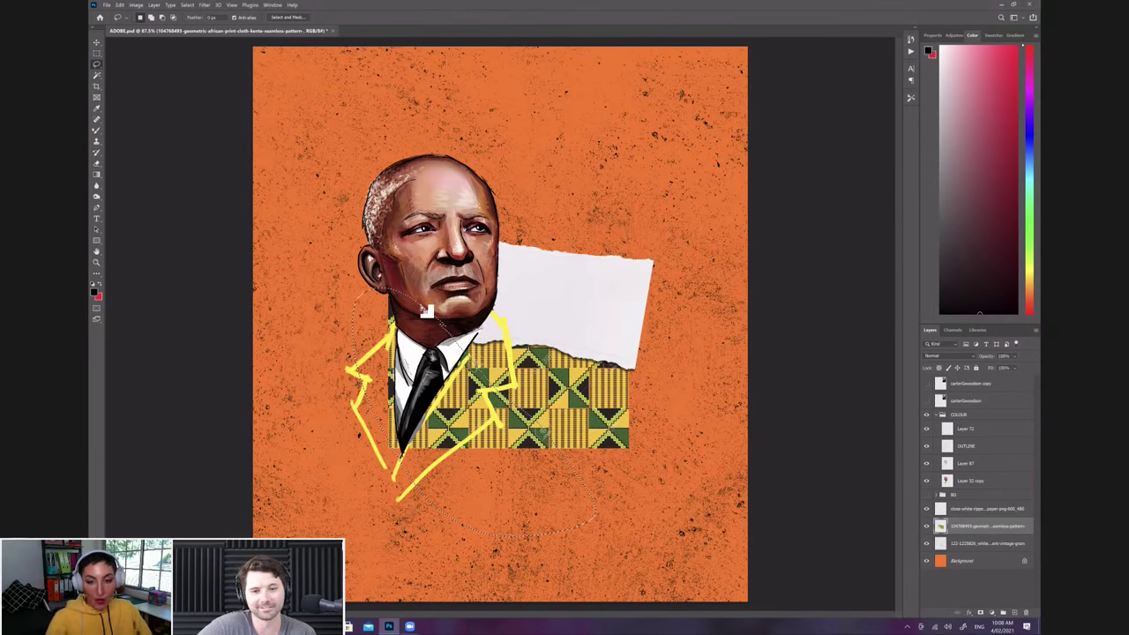
{"action": "key", "text": "Delete"}
{"action": "key", "text": "ctrl+d"}
{"action": "left_click", "coordinate": [97, 75]}
Step: Lasso the kente pattern's lower-right corner diagonally and delete it so the piece tapers to a point below the paper
{"action": "left_click", "coordinate": [99, 66]}
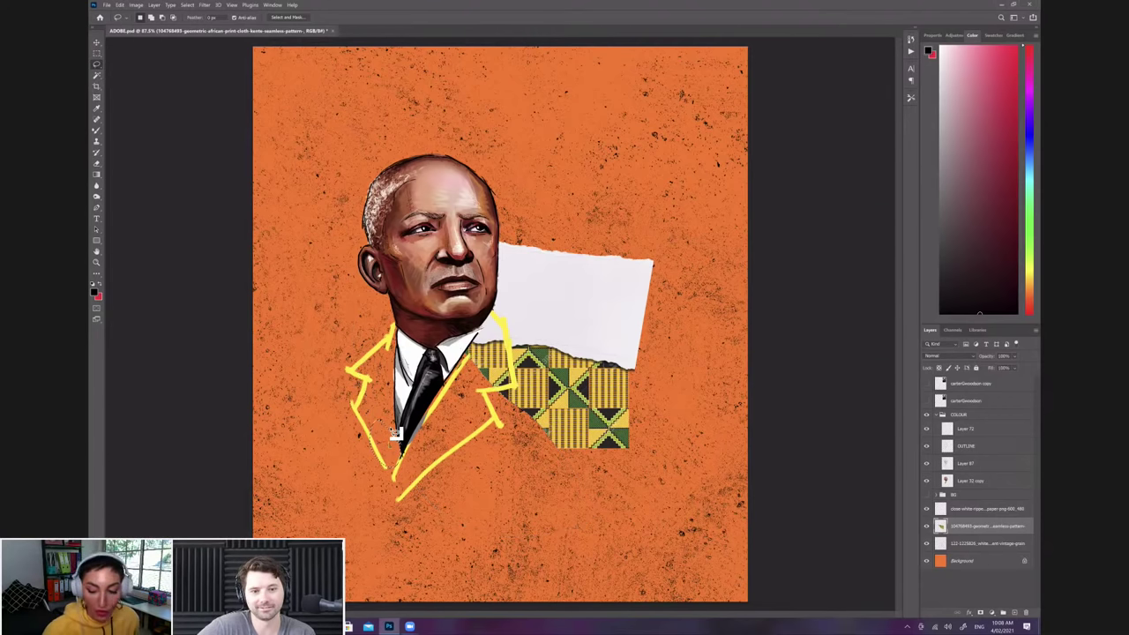
{"action": "left_click", "coordinate": [97, 75]}
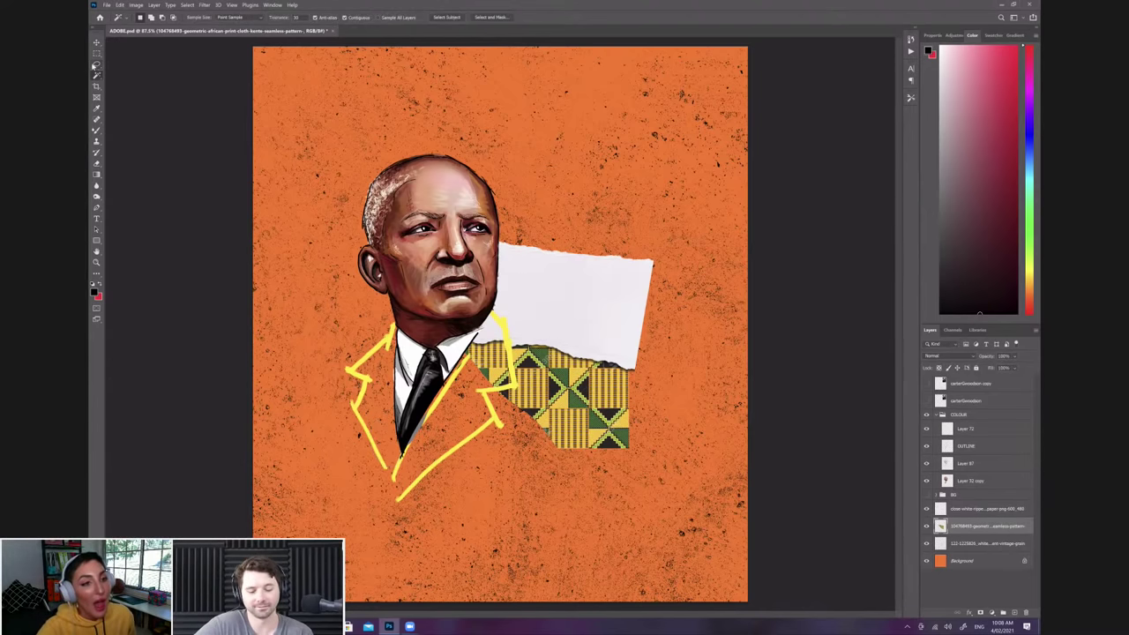
{"action": "left_click", "coordinate": [97, 64]}
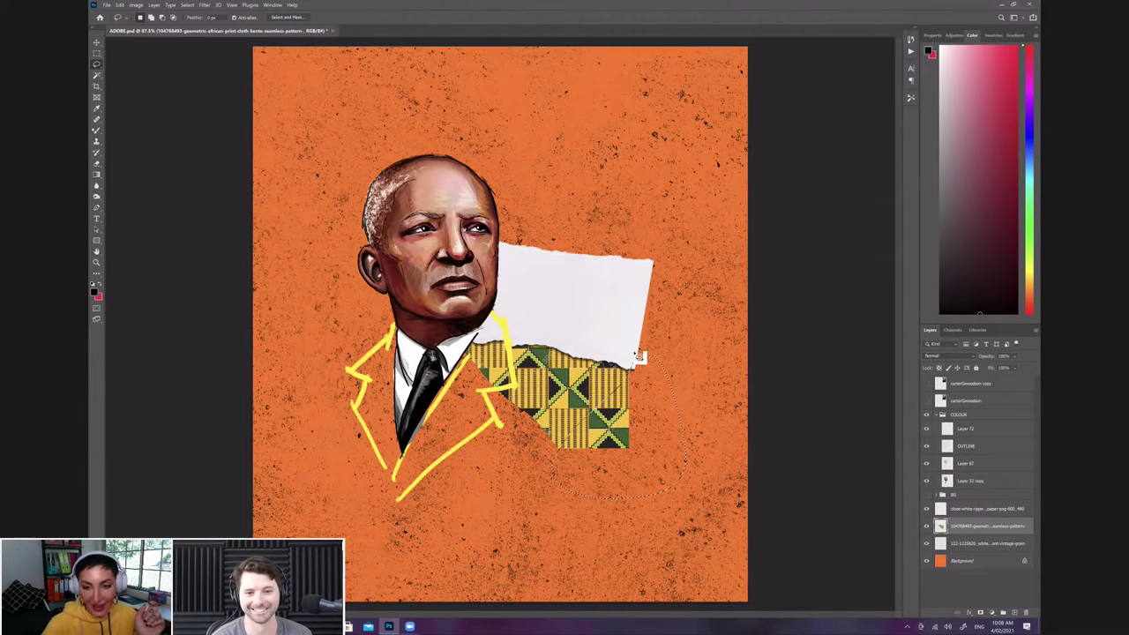
{"action": "key", "text": "Delete"}
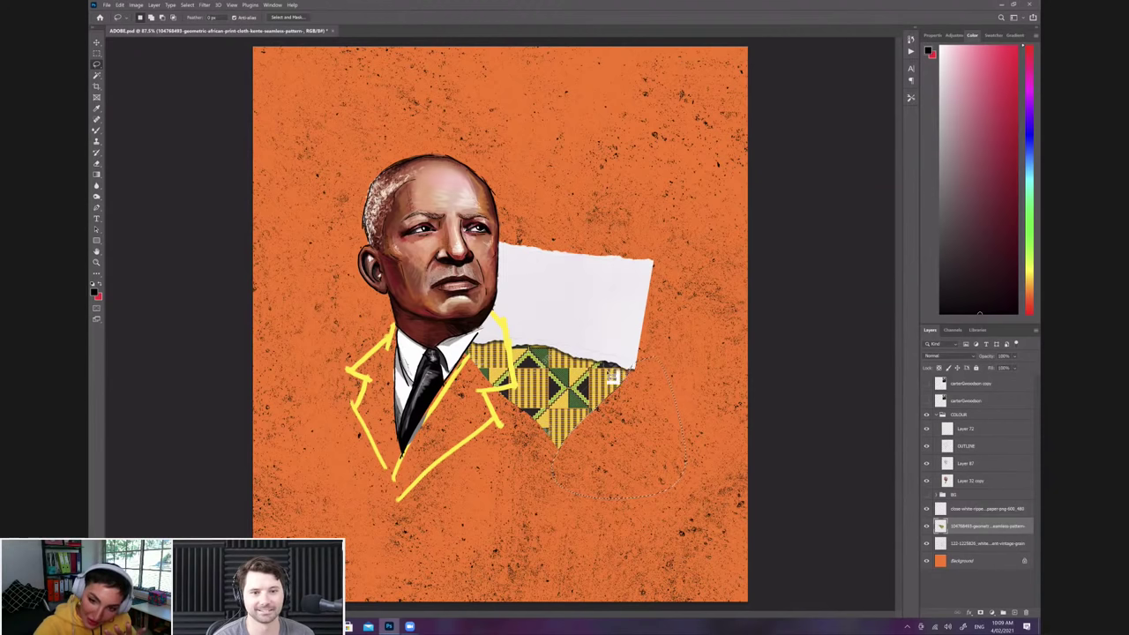
Step: Lasso the pointed lower tip of the kente pattern, delete it to shorten the piece, and clear the selection
{"action": "left_click", "coordinate": [96, 77]}
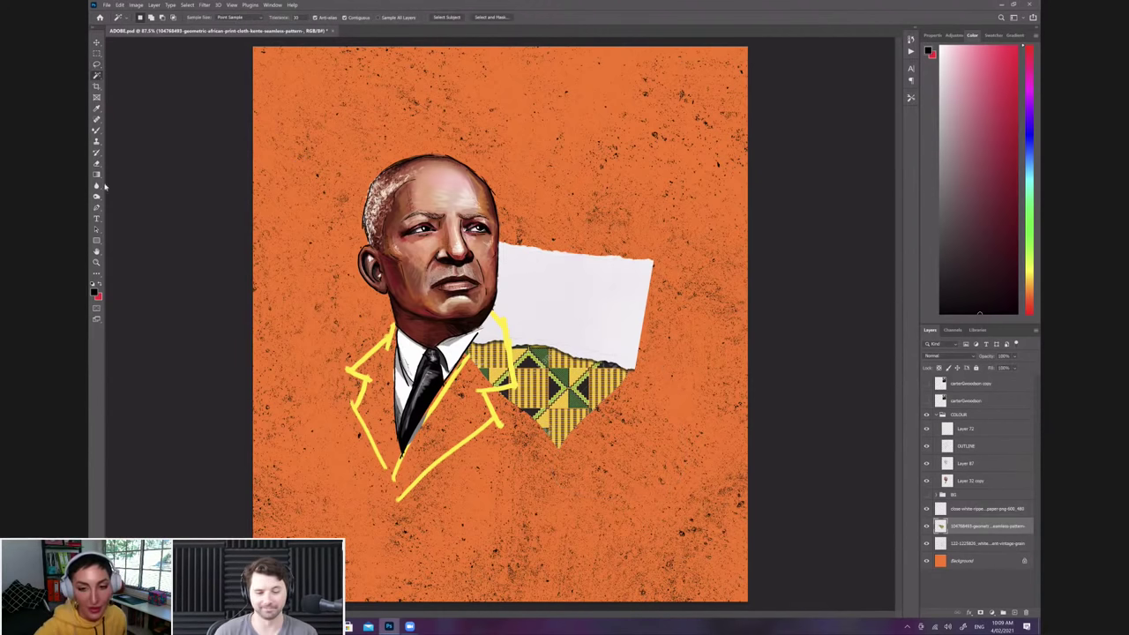
{"action": "left_click", "coordinate": [95, 65]}
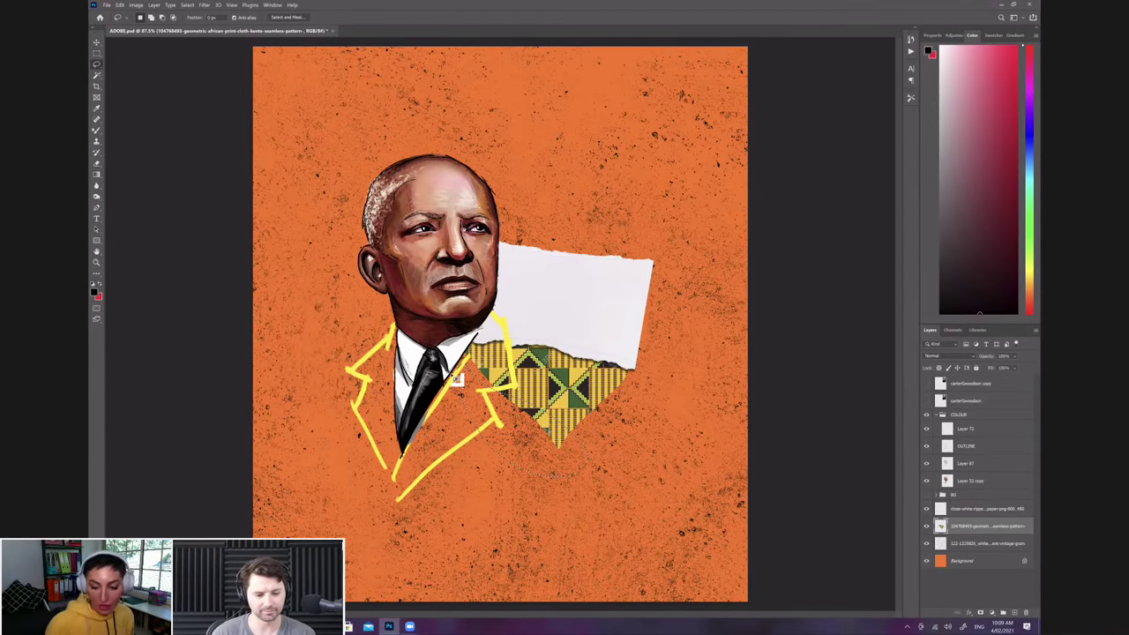
{"action": "key", "text": "Delete"}
{"action": "left_click", "coordinate": [96, 74]}
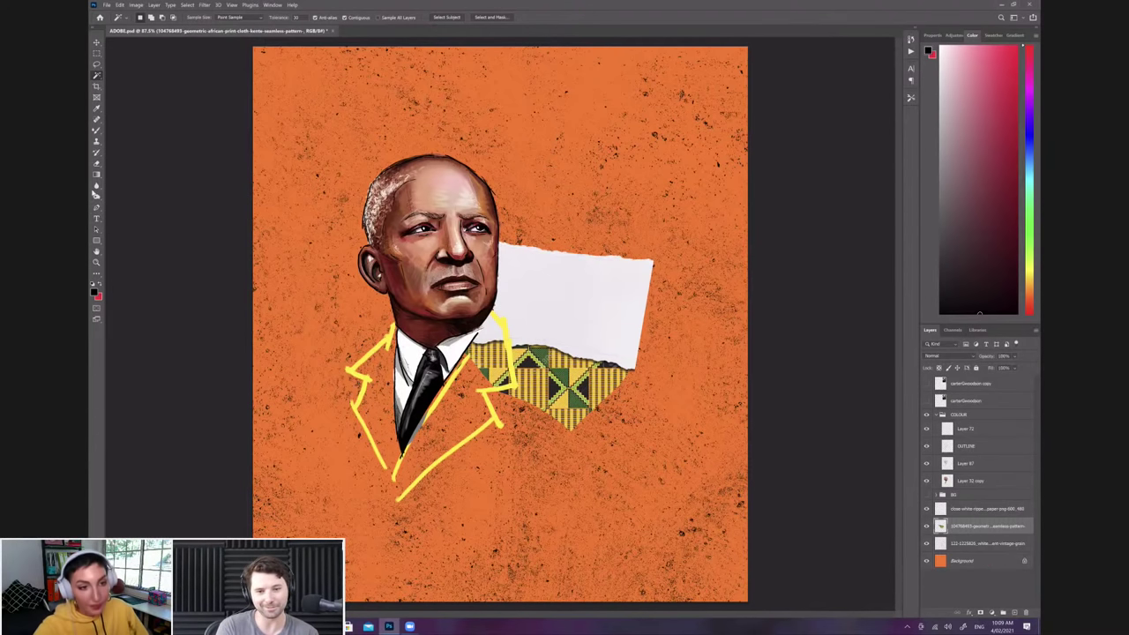
Step: Add a paragraph text box above the ripped paper and replace its placeholder with the quote's opening, “The mere imparting”
{"action": "left_click", "coordinate": [96, 218]}
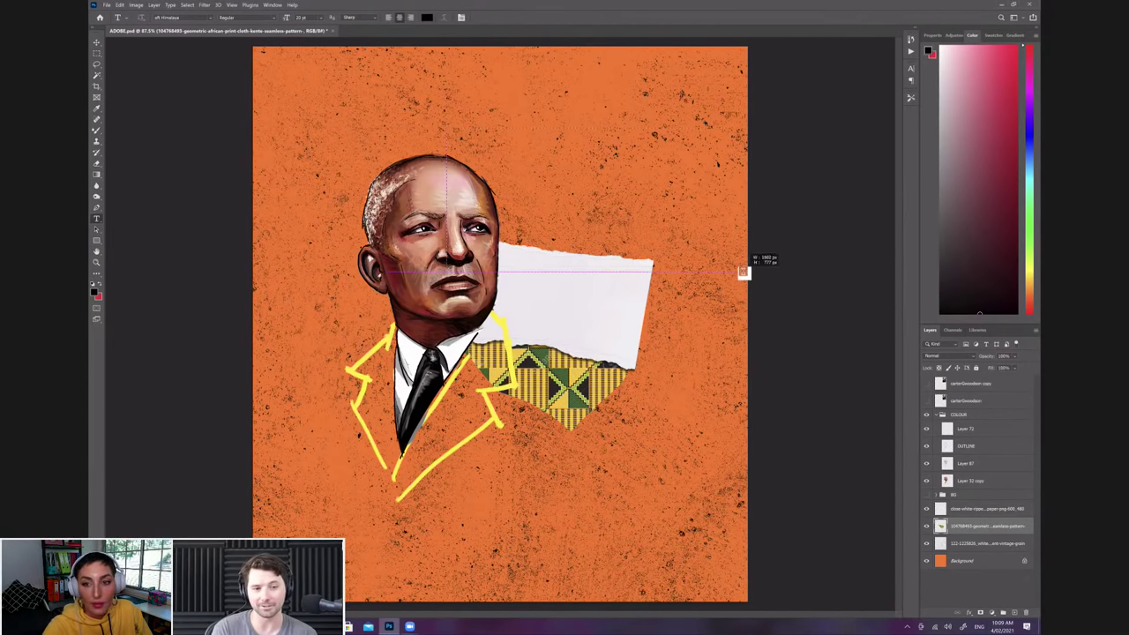
{"action": "left_click_drag", "start_coordinate": [447, 128], "coordinate": [743, 271]}
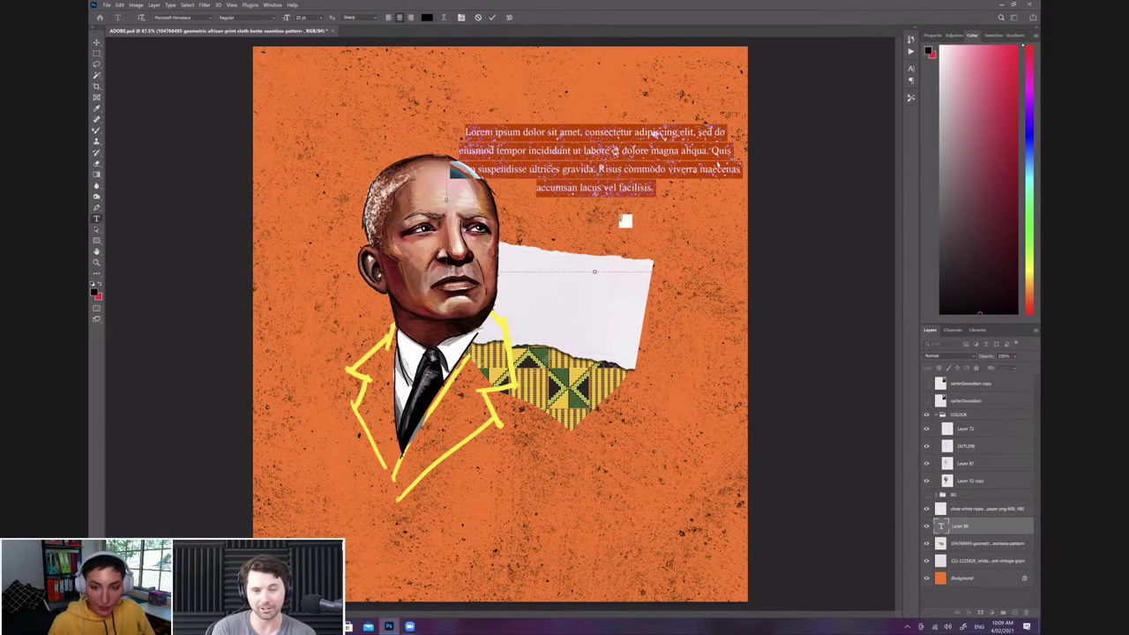
{"action": "key", "text": "BackSpace"}
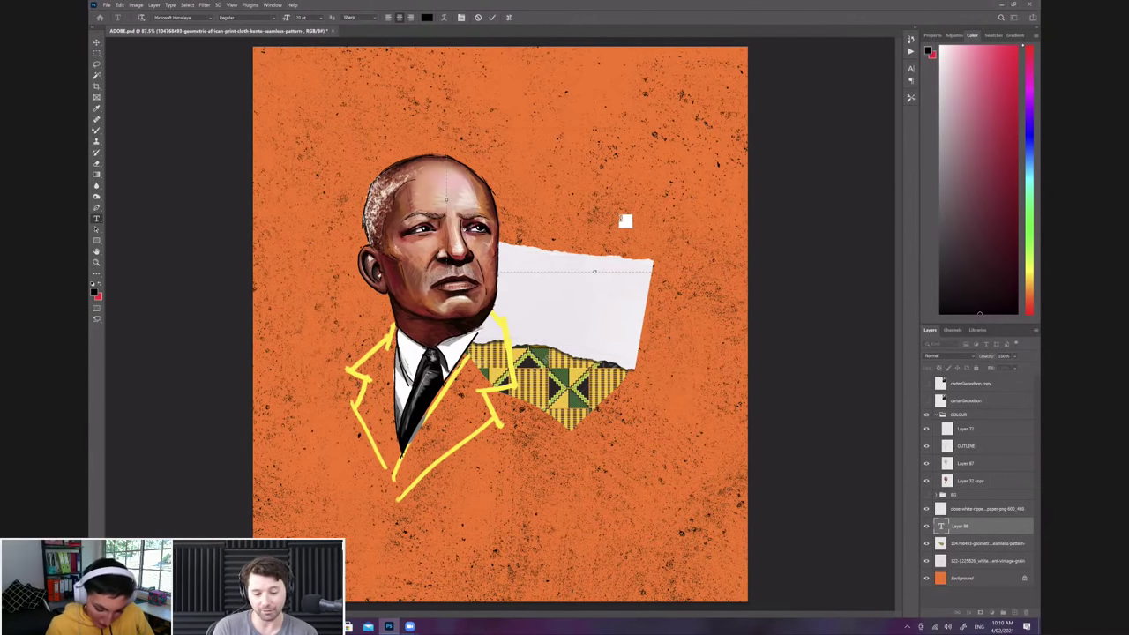
{"action": "type", "text": "\"The Mere"}
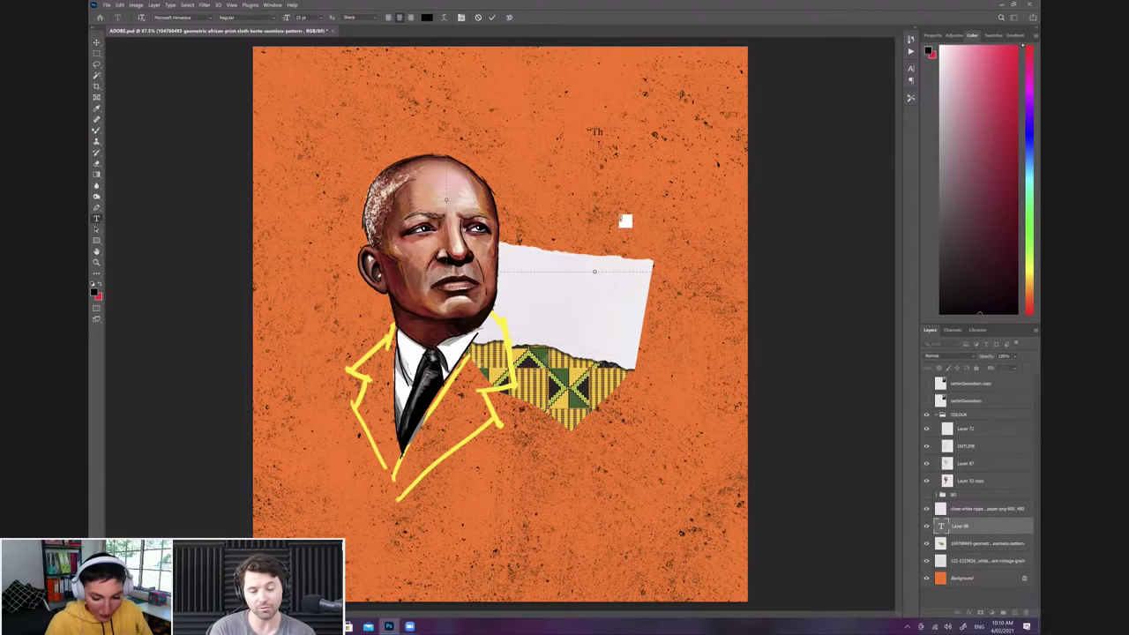
{"action": "key", "text": "BackSpace"}
{"action": "key", "text": "BackSpace"}
{"action": "key", "text": "BackSpace"}
{"action": "key", "text": "BackSpace"}
{"action": "key", "text": "BackSpace"}
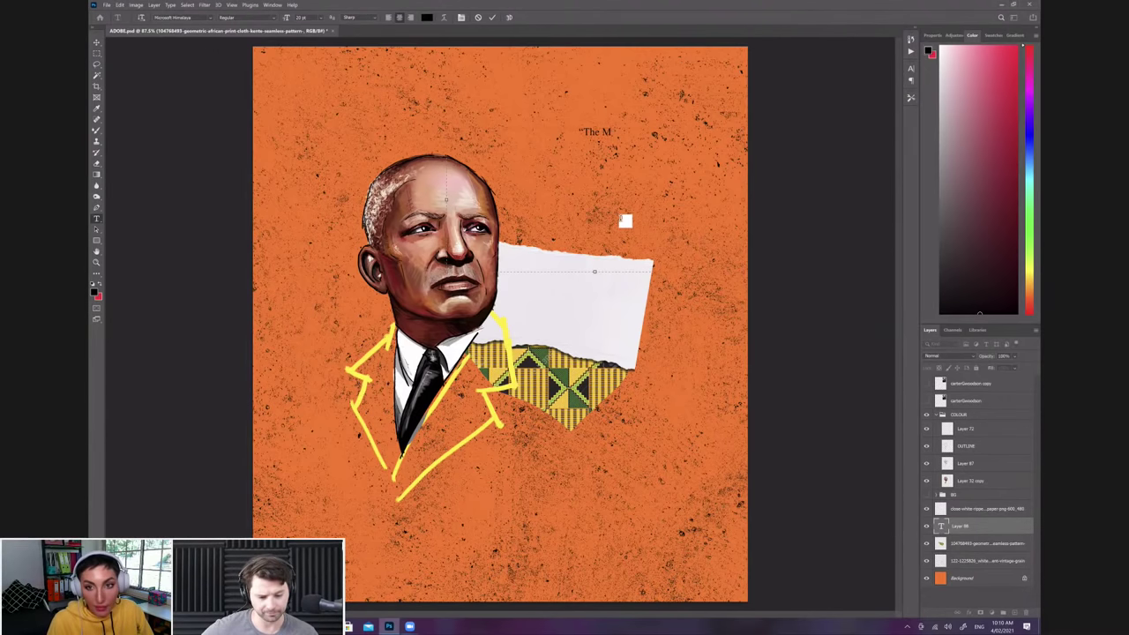
{"action": "type", "text": "mere"}
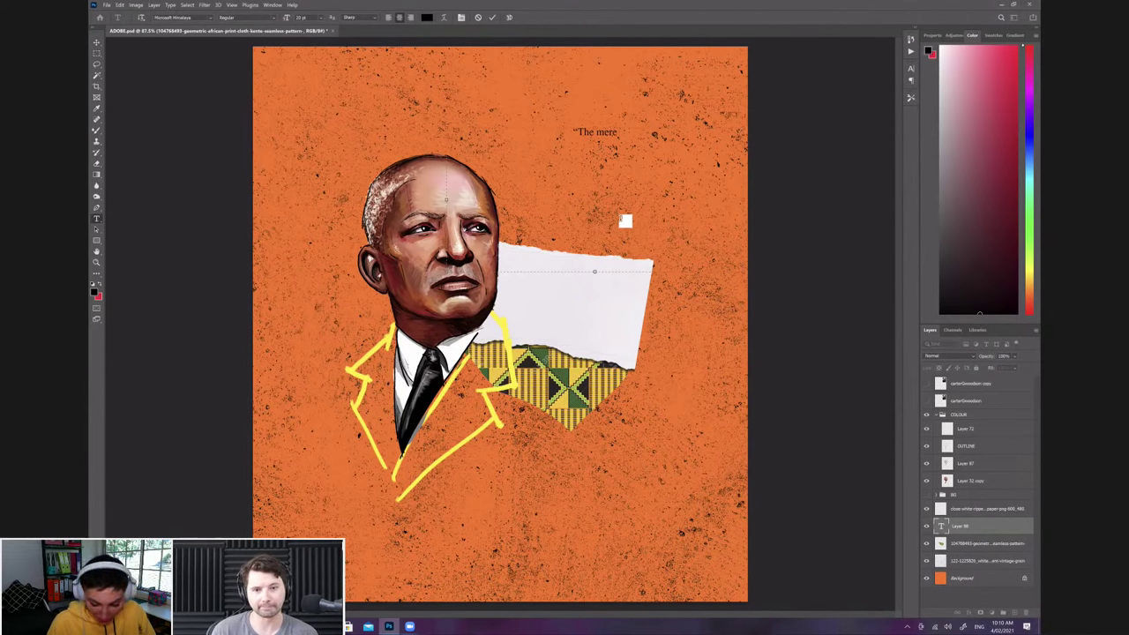
{"action": "type", "text": " imparting"}
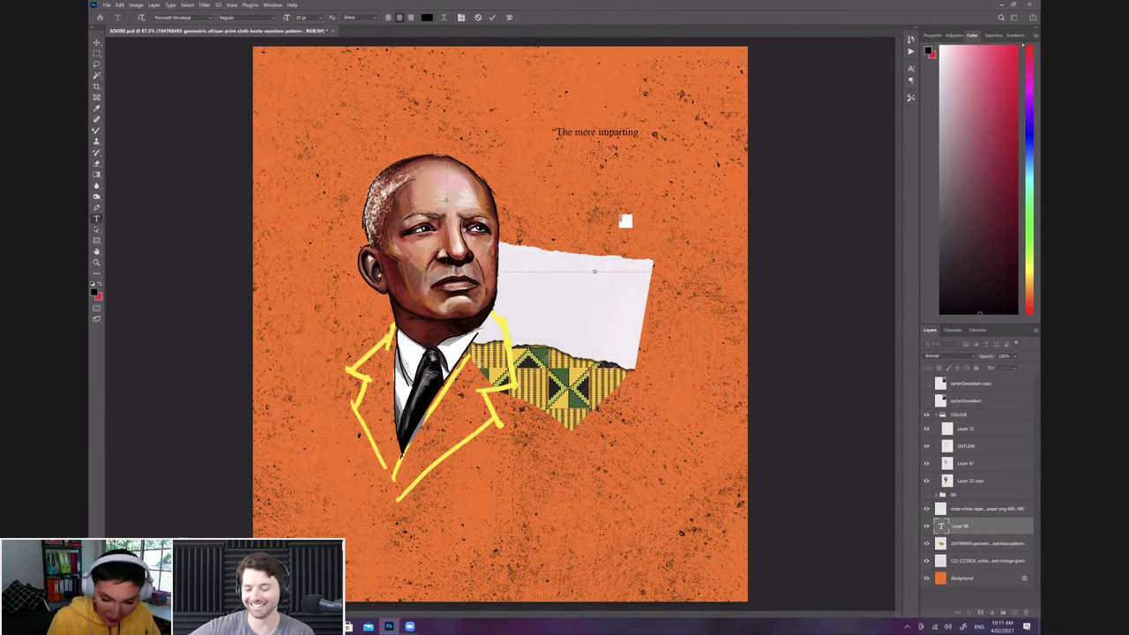
Step: Continue the quote with “of importing is not education.” and add the attribution “- Carter G Woodson” on a new line
{"action": "type", "text": "of imp"}
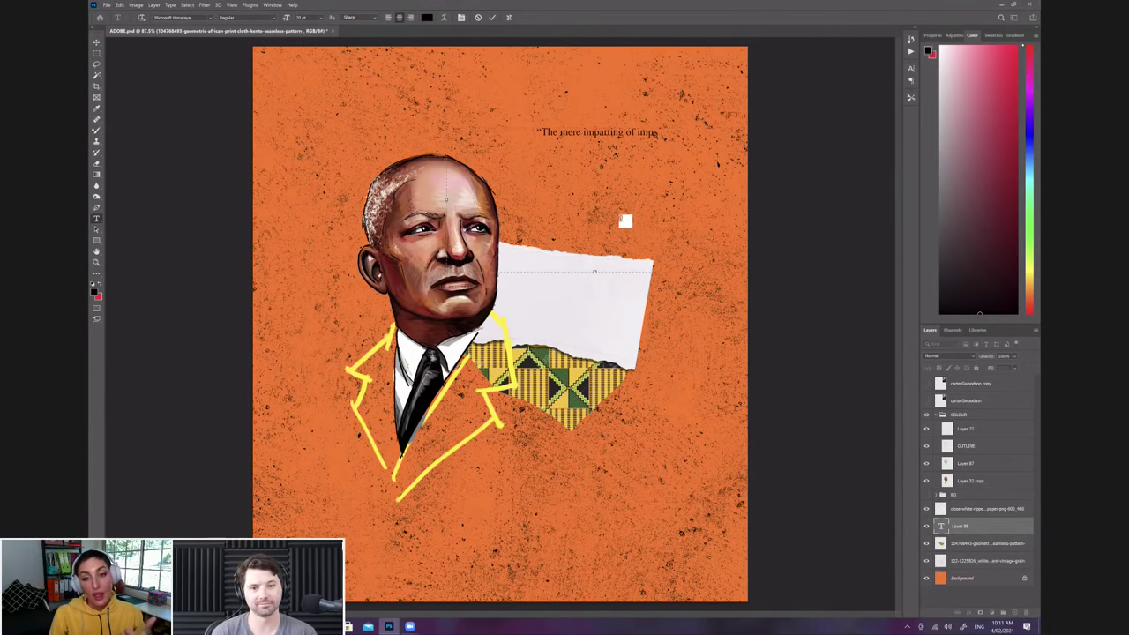
{"action": "type", "text": "o"}
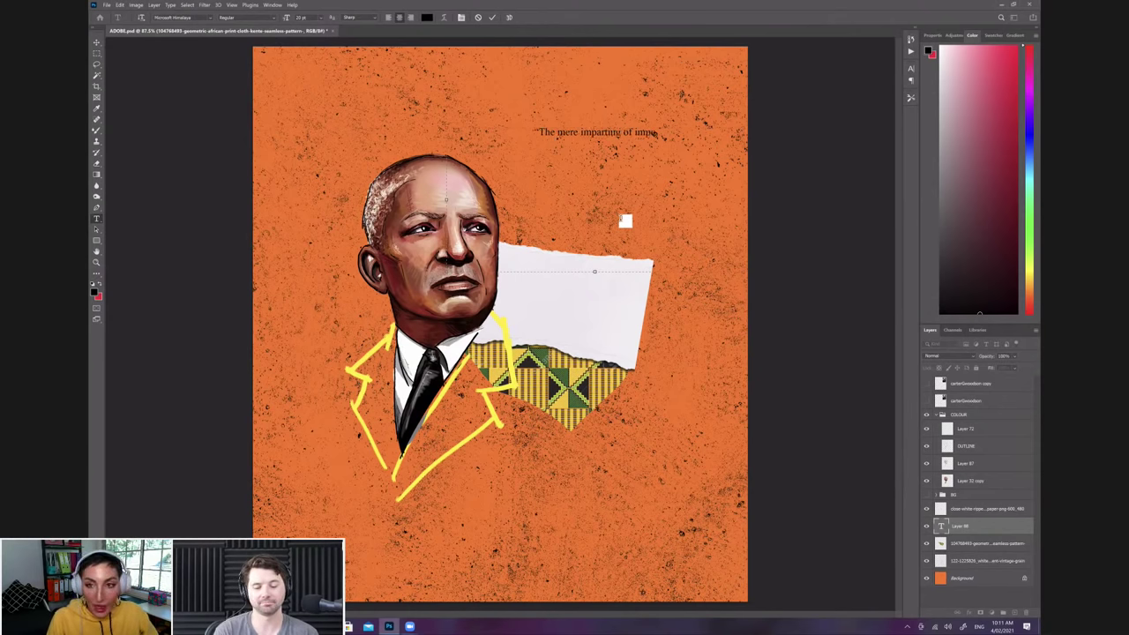
{"action": "type", "text": "rting"}
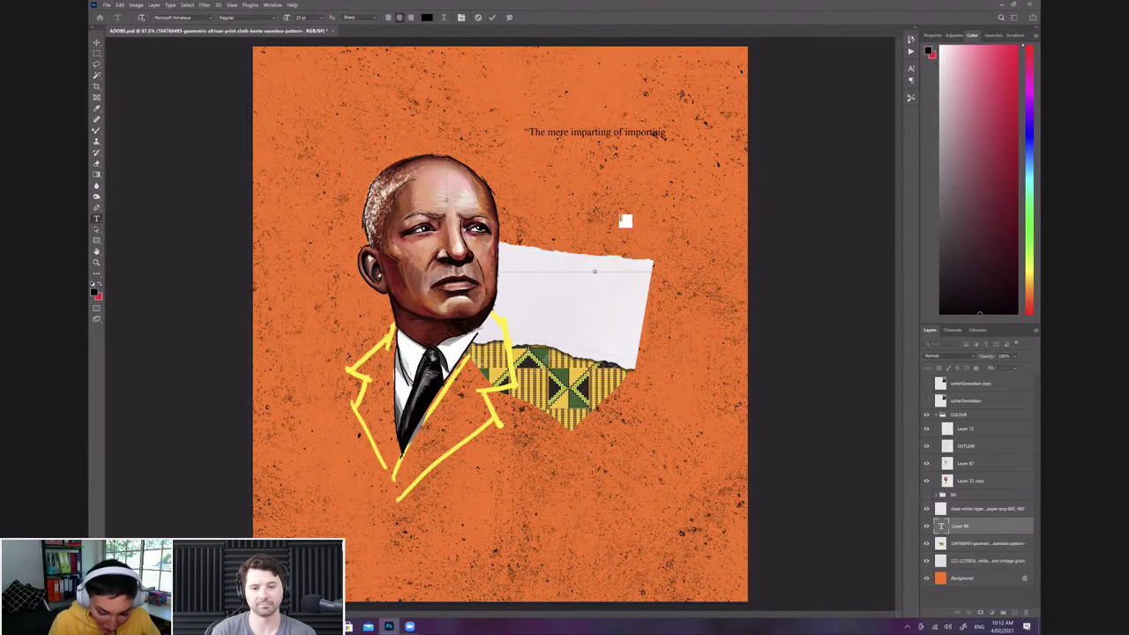
{"action": "type", "text": "is not ed"}
{"action": "type", "text": "ucation."}
{"action": "type", "text": ".\""}
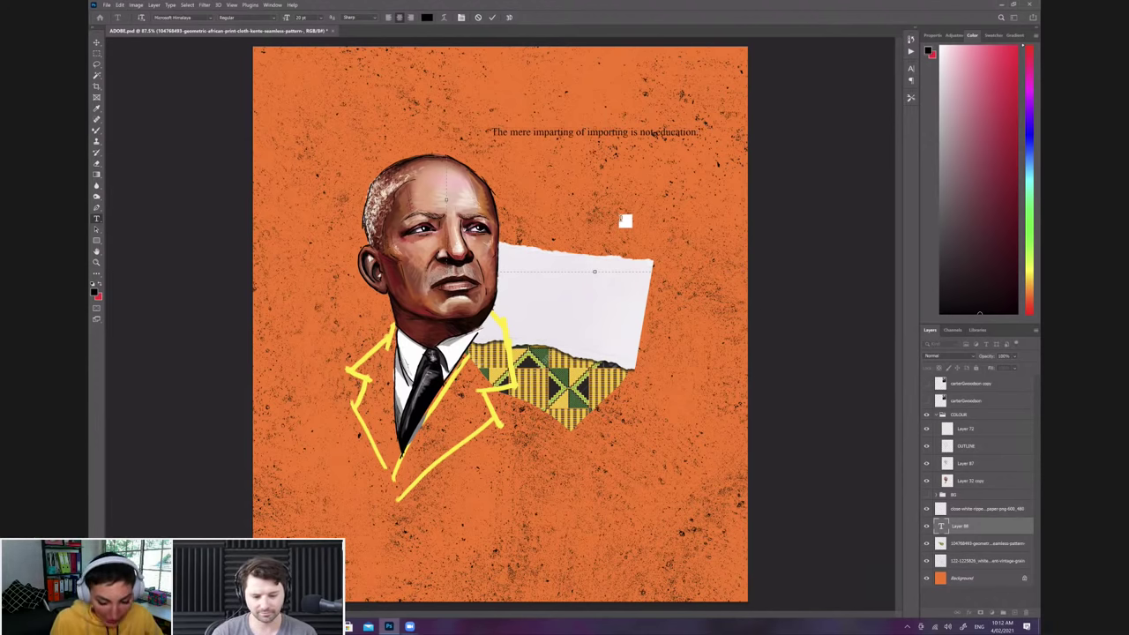
{"action": "key", "text": "Return"}
{"action": "type", "text": "- Carter G"}
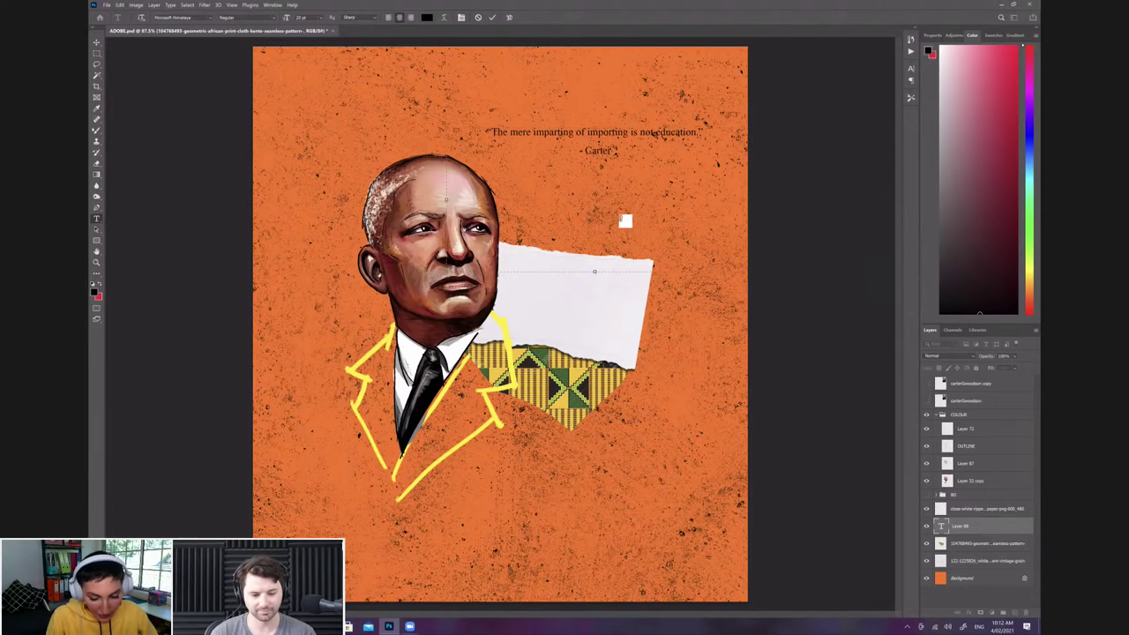
{"action": "type", "text": " Woodson"}
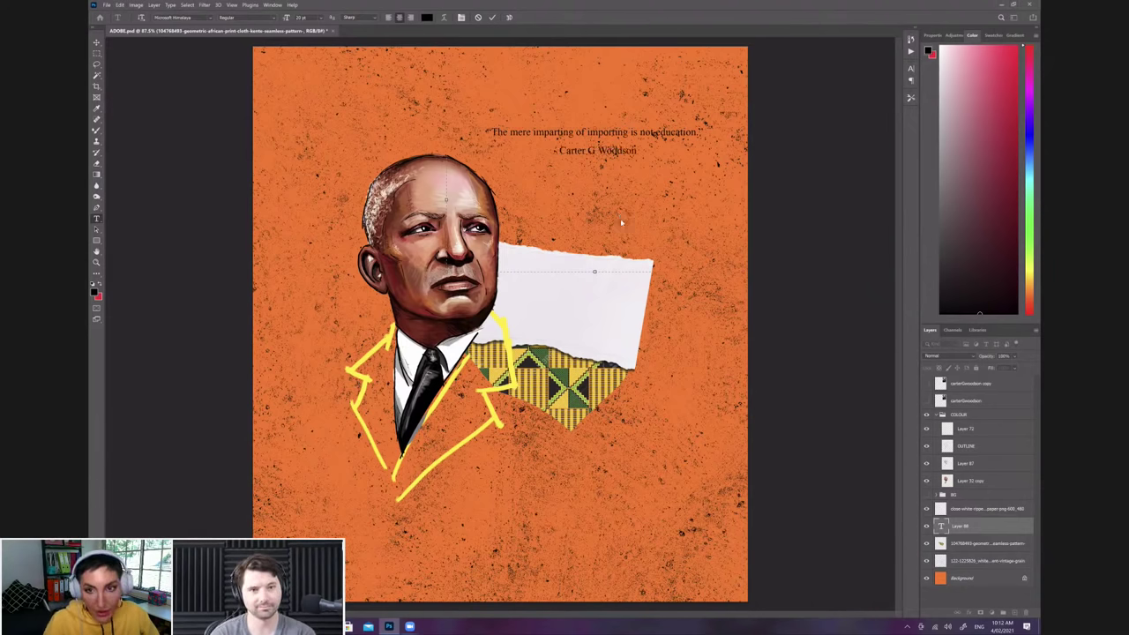
Step: Tilt the quote slightly and move it onto the ripped paper, with its layer stacked above the paper layer
{"action": "left_click", "coordinate": [120, 4]}
{"action": "left_click", "coordinate": [159, 178]}
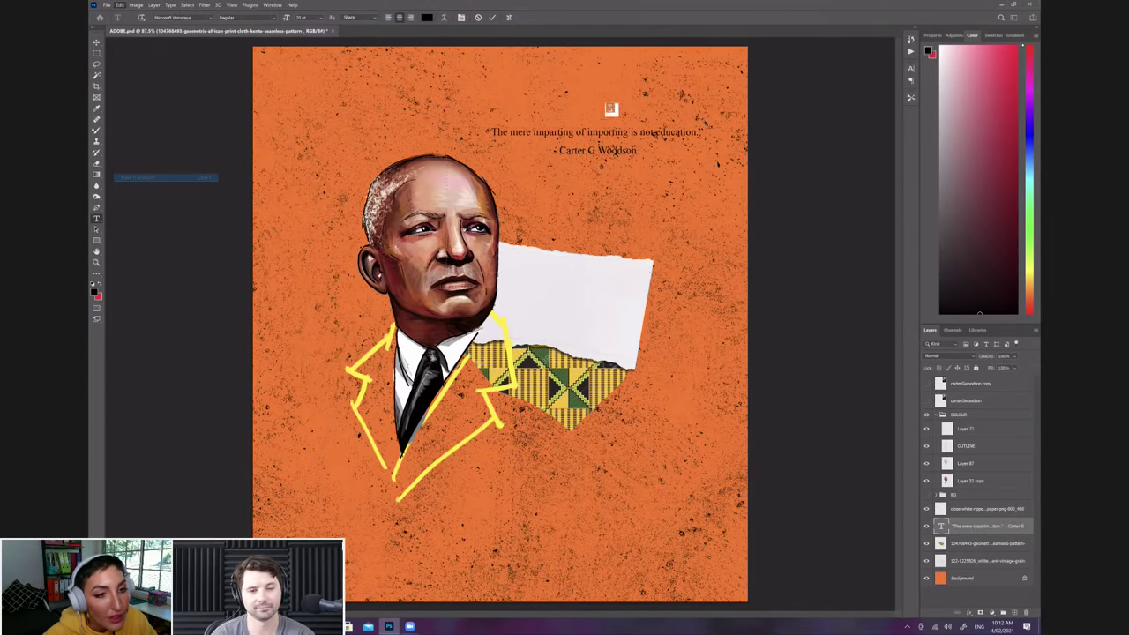
{"action": "left_click_drag", "start_coordinate": [497, 96], "coordinate": [501, 77]}
{"action": "left_click_drag", "start_coordinate": [627, 194], "coordinate": [608, 335]}
{"action": "key", "text": "Return"}
{"action": "left_click_drag", "start_coordinate": [968, 530], "coordinate": [969, 501]}
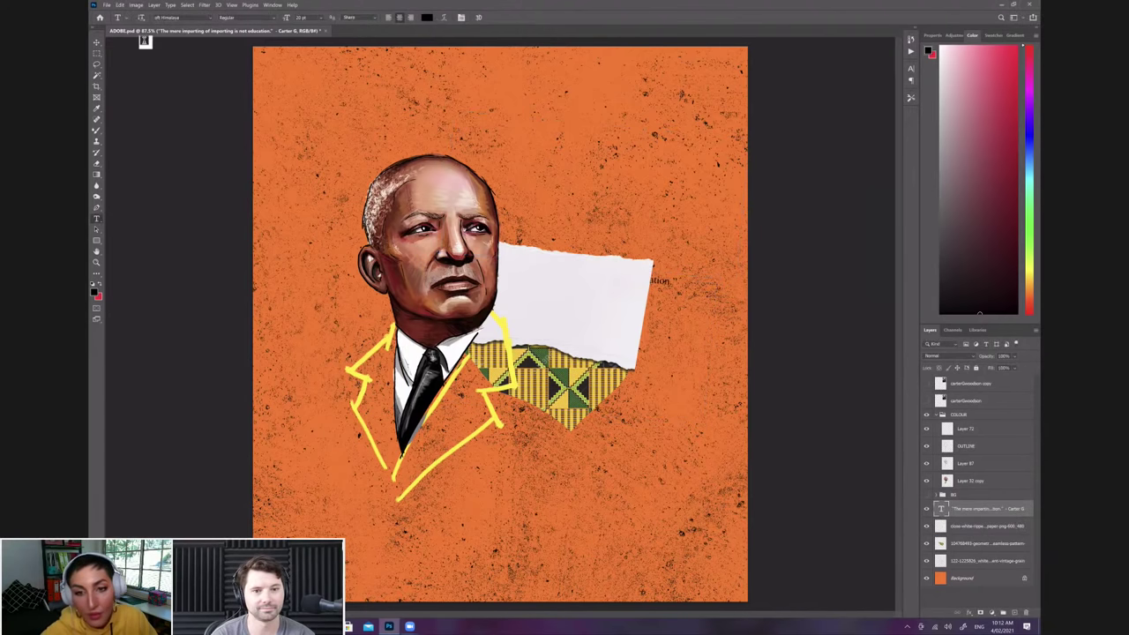
Step: Scale the quote down to about 78% and reposition it so it starts beside the face on the ripped paper
{"action": "left_click", "coordinate": [120, 5]}
{"action": "left_click", "coordinate": [151, 177]}
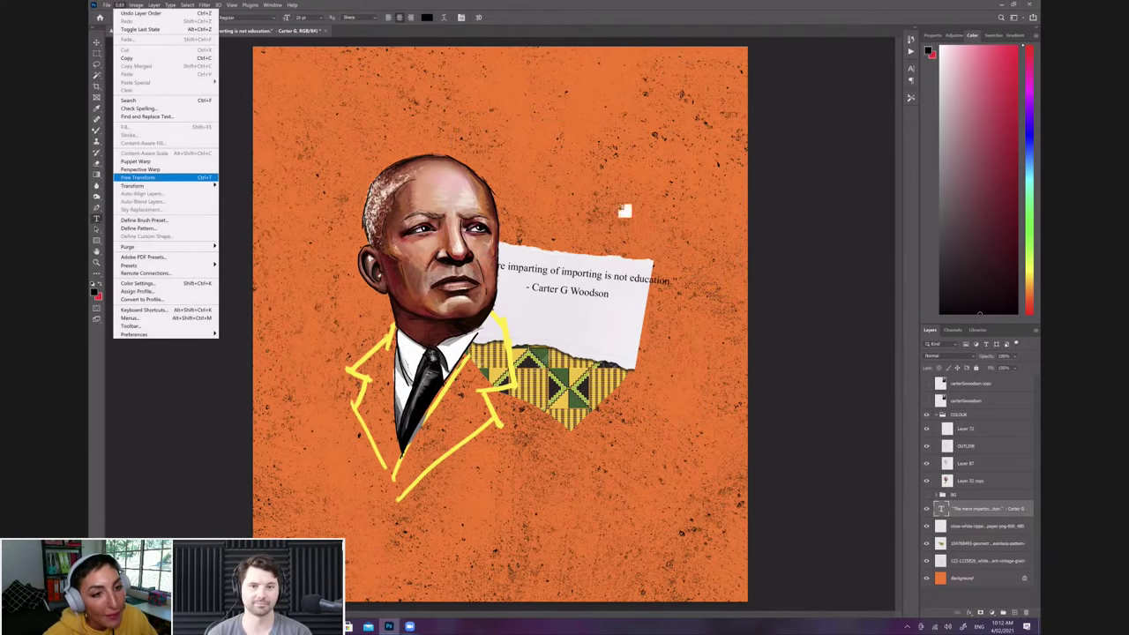
{"action": "left_click_drag", "start_coordinate": [718, 251], "coordinate": [662, 276]}
{"action": "left_click_drag", "start_coordinate": [391, 257], "coordinate": [432, 278]}
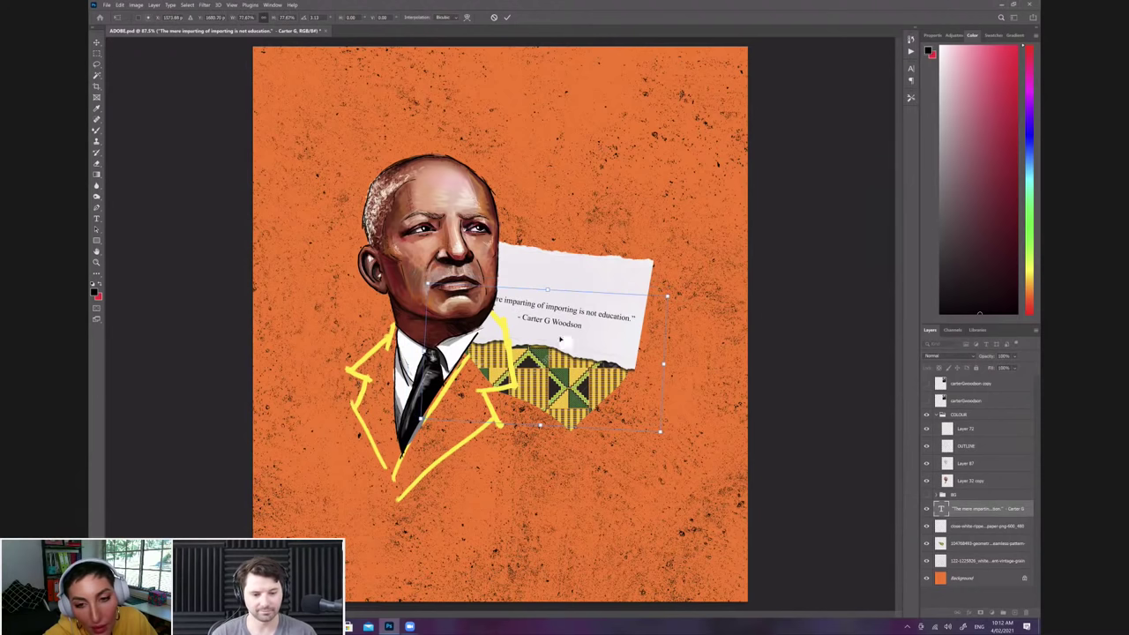
{"action": "left_click_drag", "start_coordinate": [627, 336], "coordinate": [654, 327]}
{"action": "key", "text": "Return"}
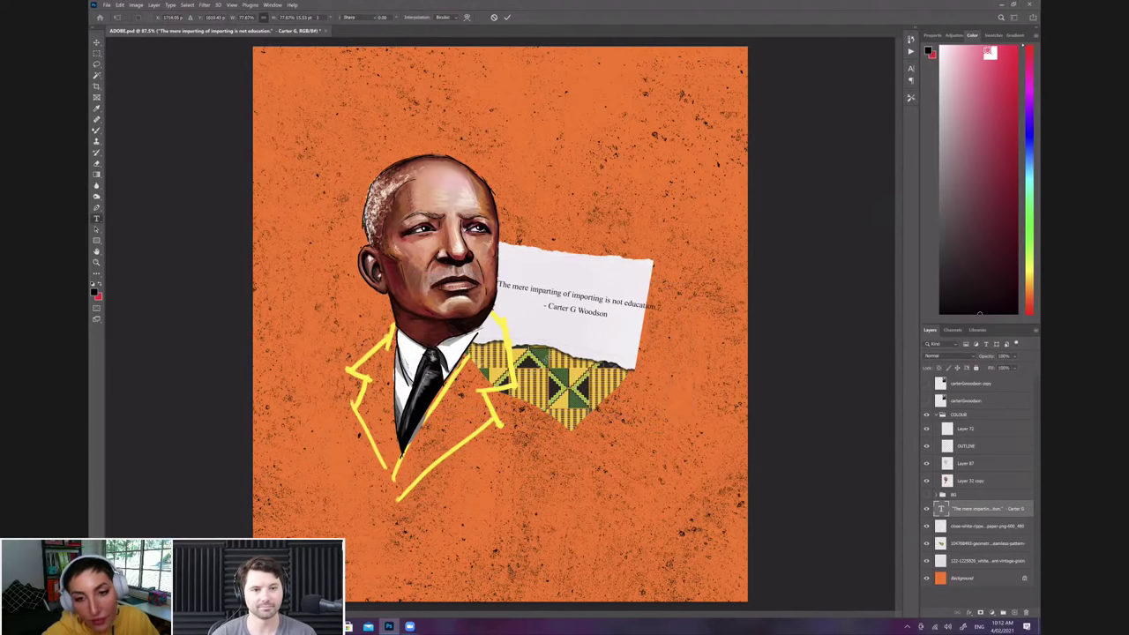
Step: Insert a line break in the quote so that “importing is not education.” sits on its own line
{"action": "left_click", "coordinate": [97, 220]}
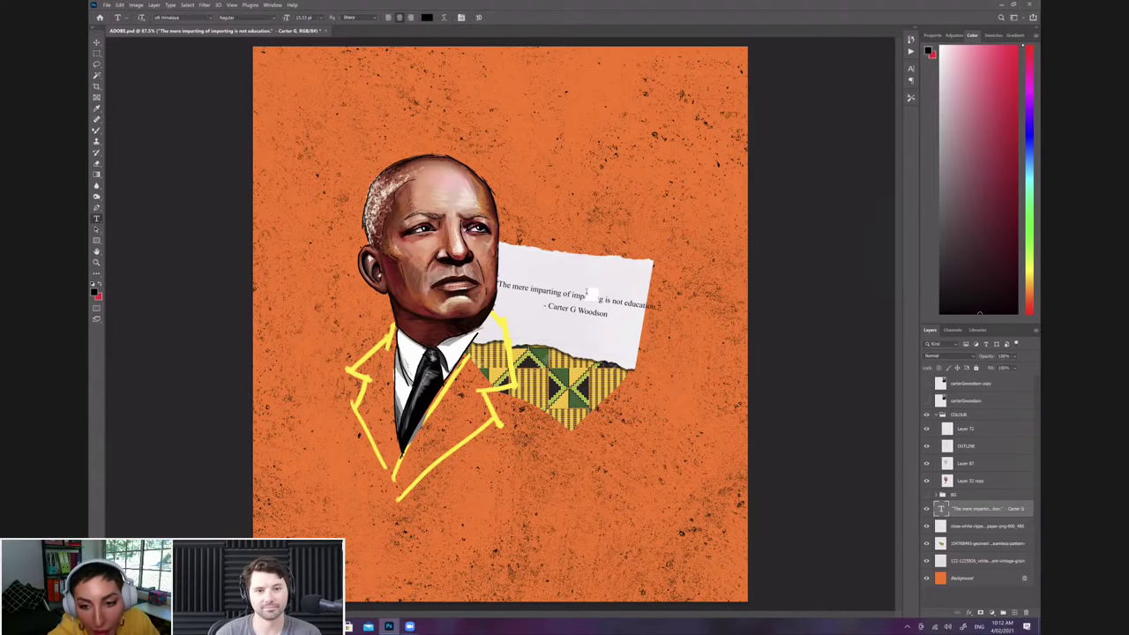
{"action": "left_click", "coordinate": [576, 297]}
{"action": "key", "text": "Return"}
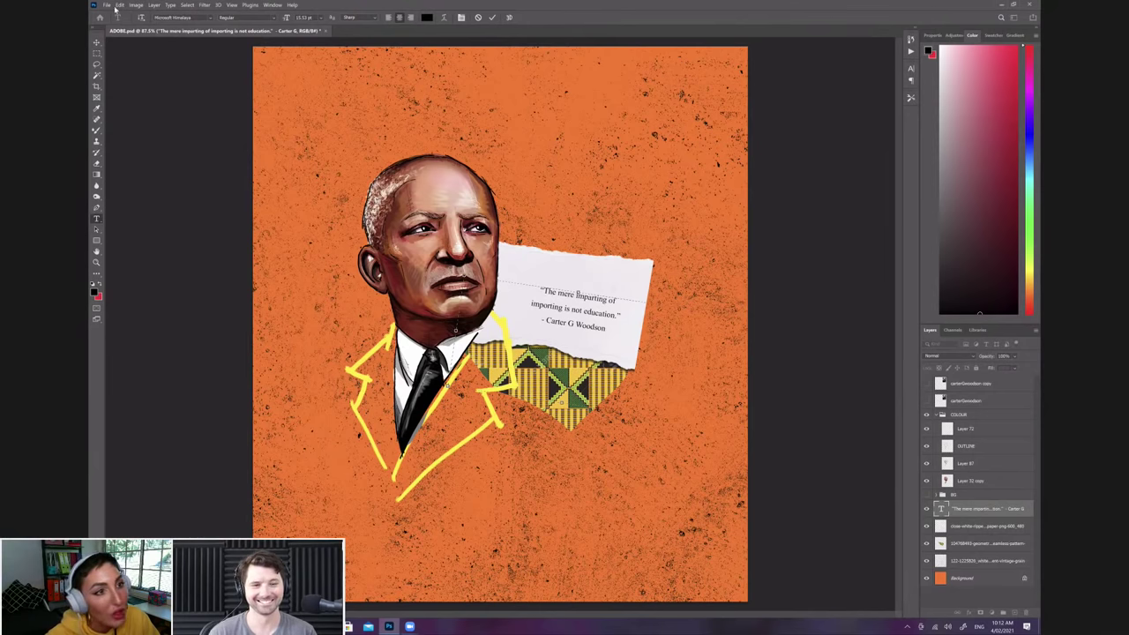
Step: Enlarge the quote to about 125%, rotate it slightly, and nudge it down and to the left within the ripped paper
{"action": "left_click", "coordinate": [119, 5]}
{"action": "left_click", "coordinate": [150, 177]}
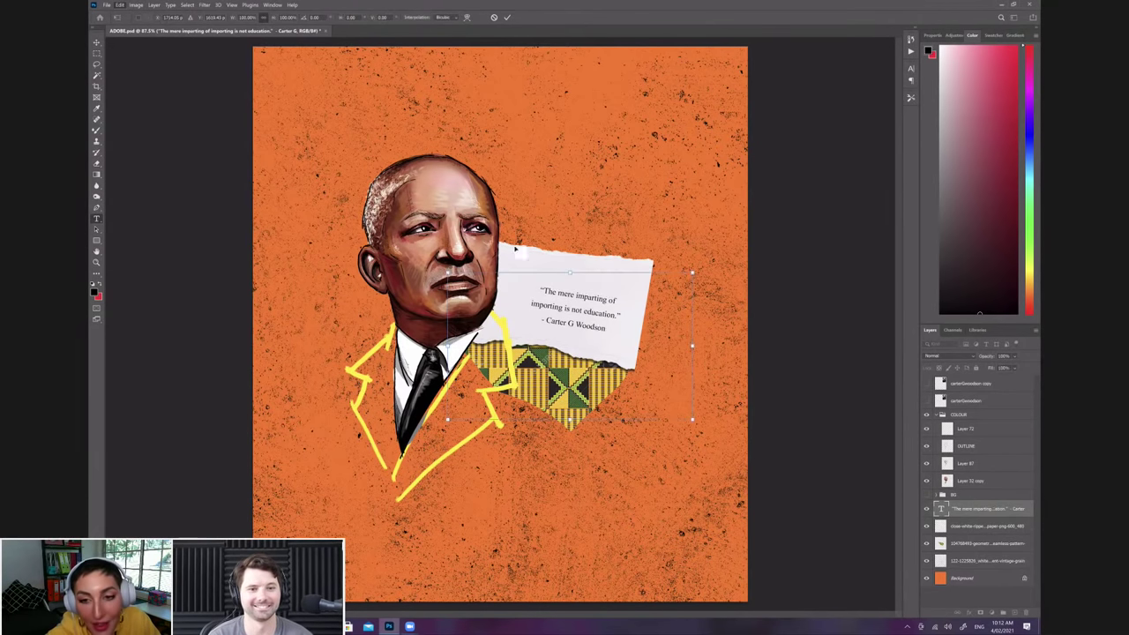
{"action": "left_click_drag", "start_coordinate": [584, 325], "coordinate": [569, 316]}
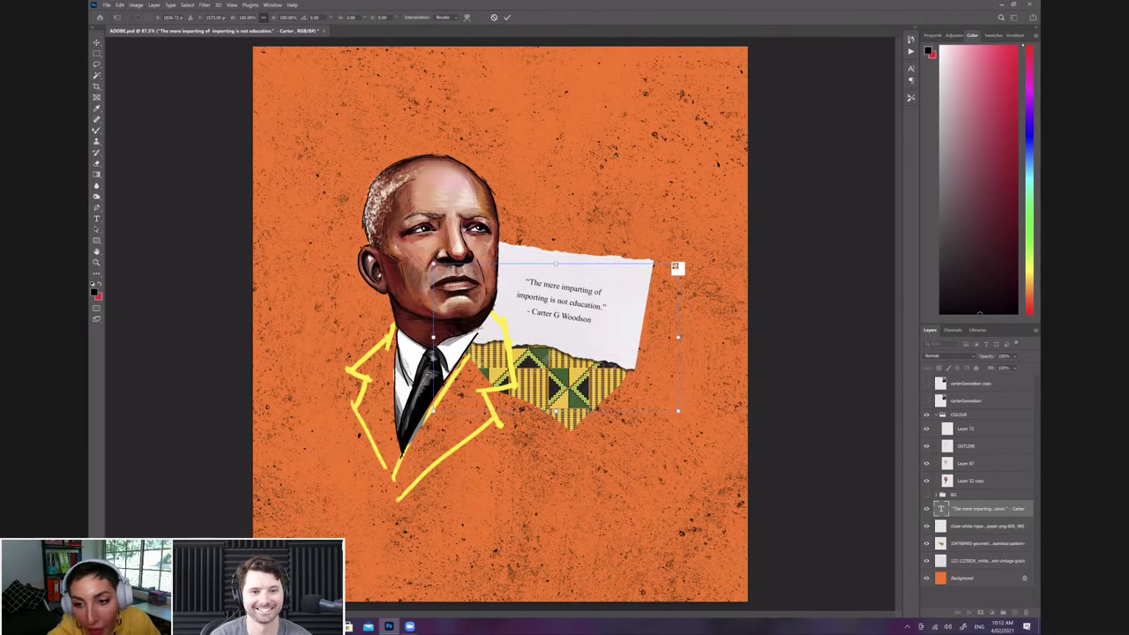
{"action": "left_click_drag", "start_coordinate": [687, 260], "coordinate": [747, 224]}
{"action": "left_click_drag", "start_coordinate": [586, 292], "coordinate": [559, 315]}
{"action": "left_click_drag", "start_coordinate": [379, 211], "coordinate": [381, 206]}
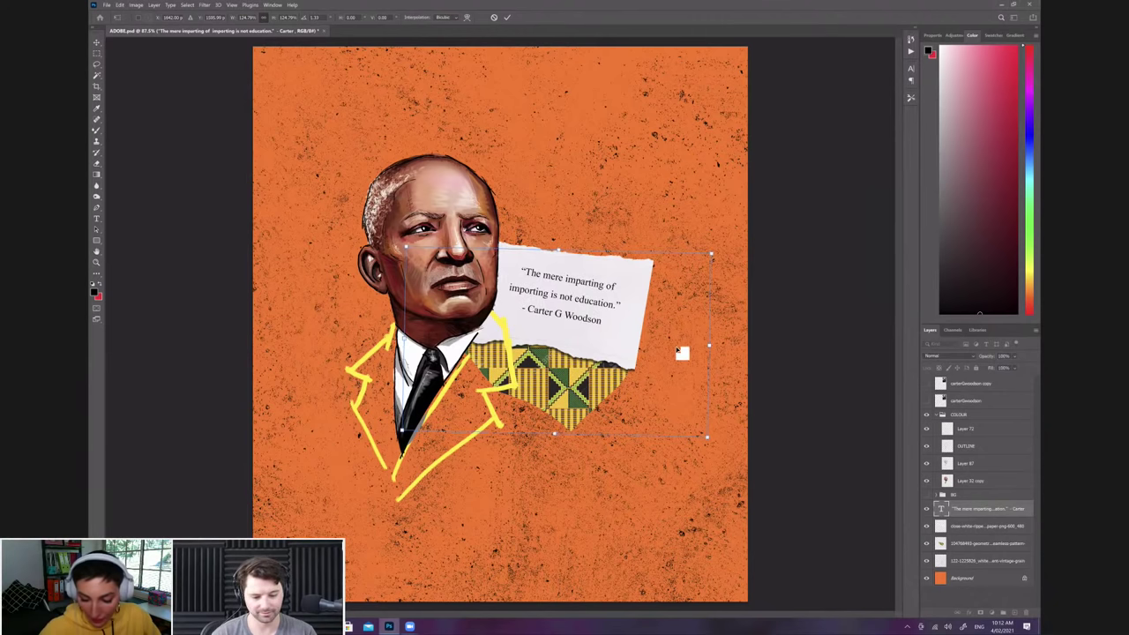
{"action": "key", "text": "Down"}
{"action": "key", "text": "Down"}
{"action": "key", "text": "Left"}
{"action": "key", "text": "Left"}
{"action": "left_click", "coordinate": [98, 77]}
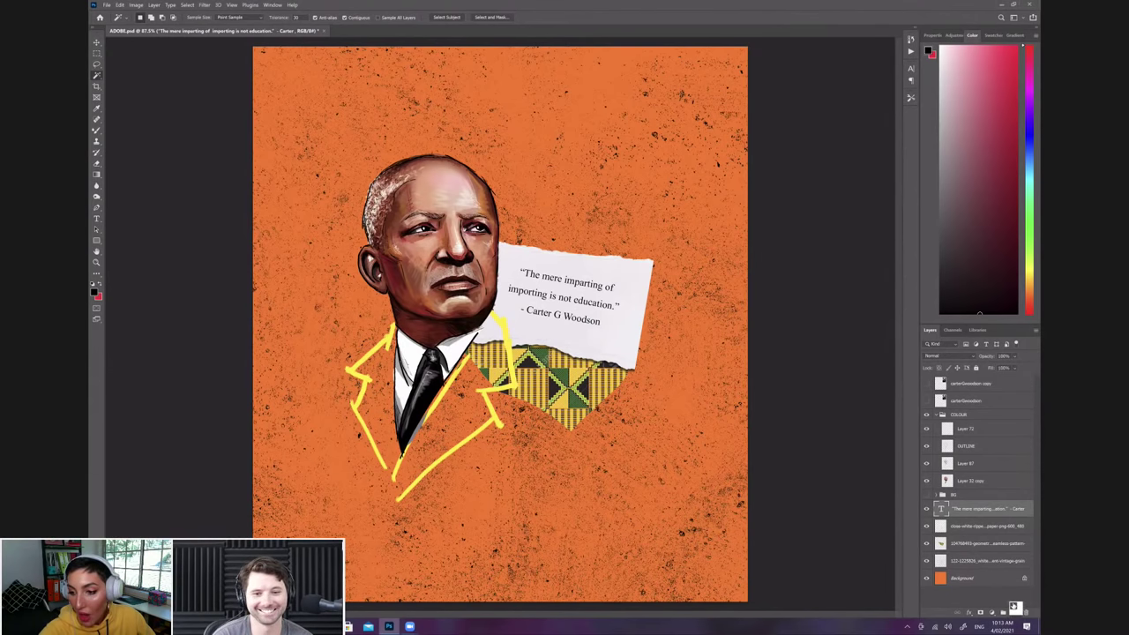
Step: Place the coneflower photo on a new layer above the quote, scaled to about 74%, rotated diagonally and moved behind the head's upper right
{"action": "left_click", "coordinate": [1015, 609]}
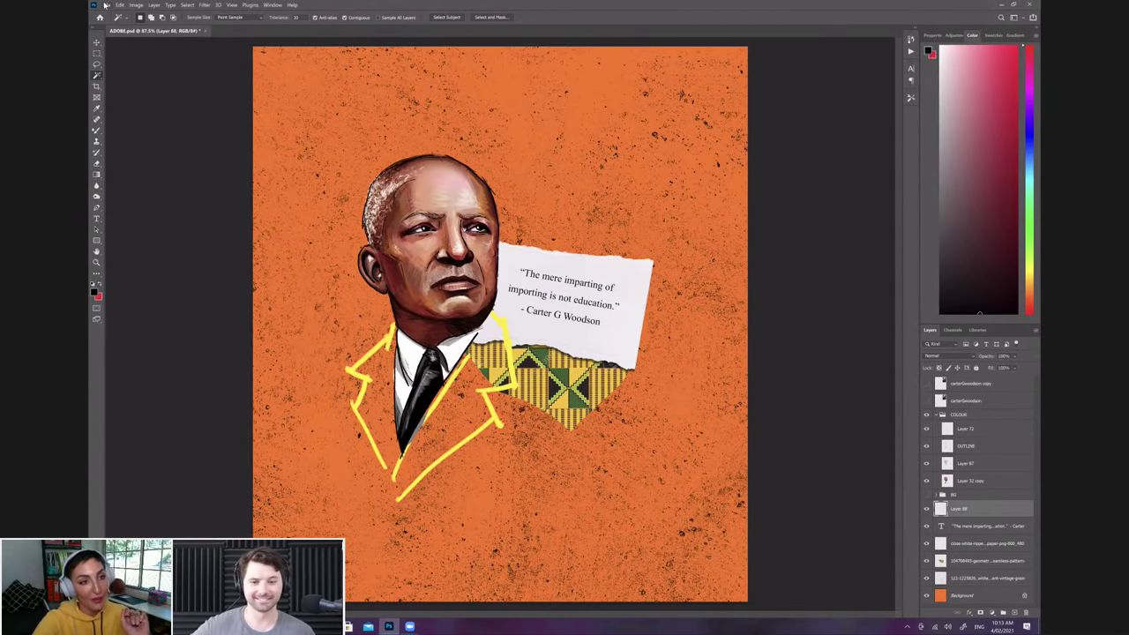
{"action": "left_click", "coordinate": [105, 5]}
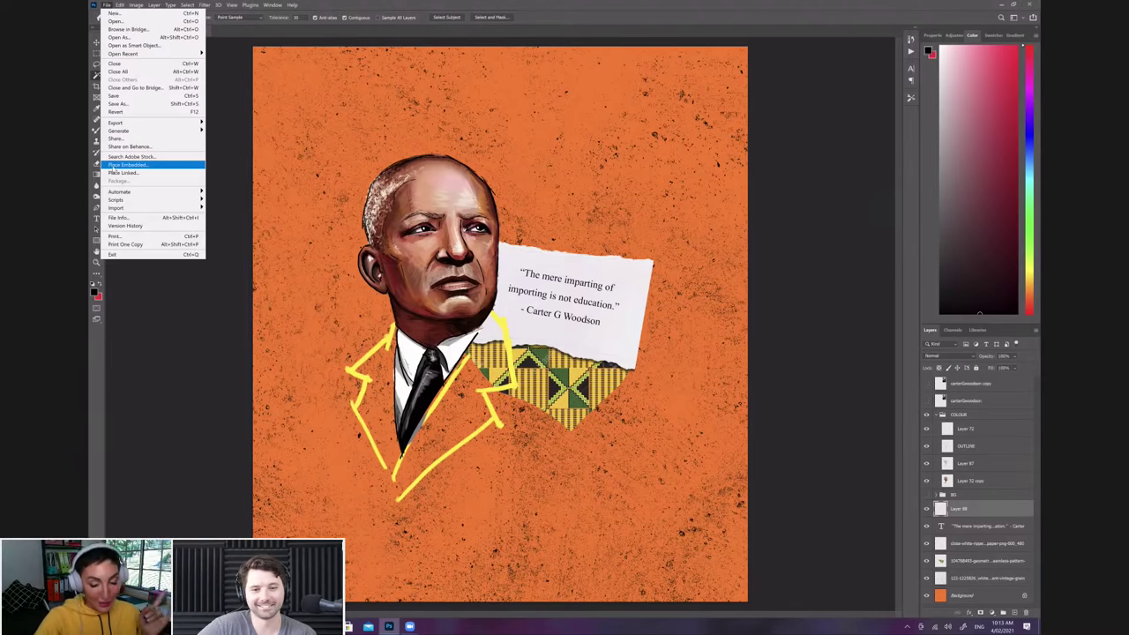
{"action": "left_click", "coordinate": [113, 166]}
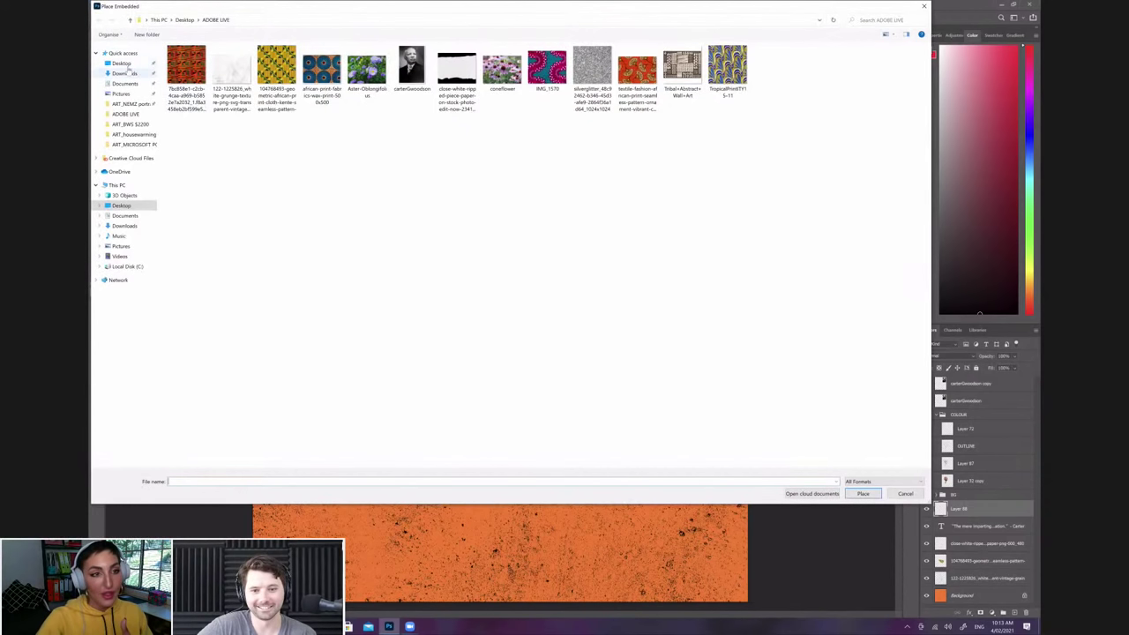
{"action": "left_click", "coordinate": [502, 69]}
{"action": "left_click", "coordinate": [869, 494]}
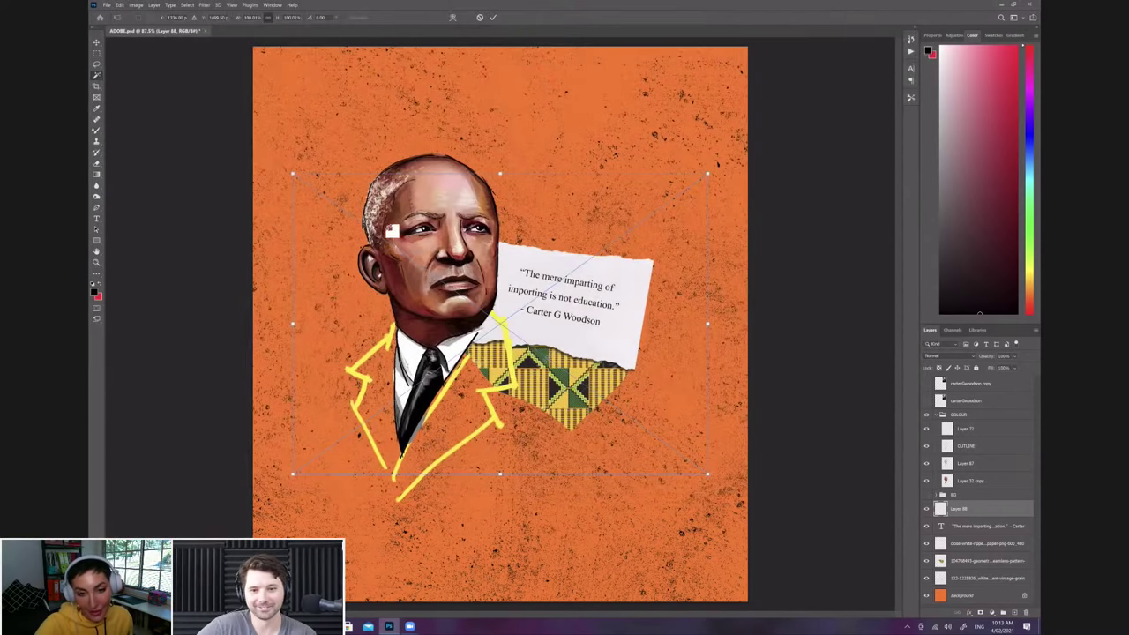
{"action": "left_click_drag", "start_coordinate": [565, 172], "coordinate": [582, 174]}
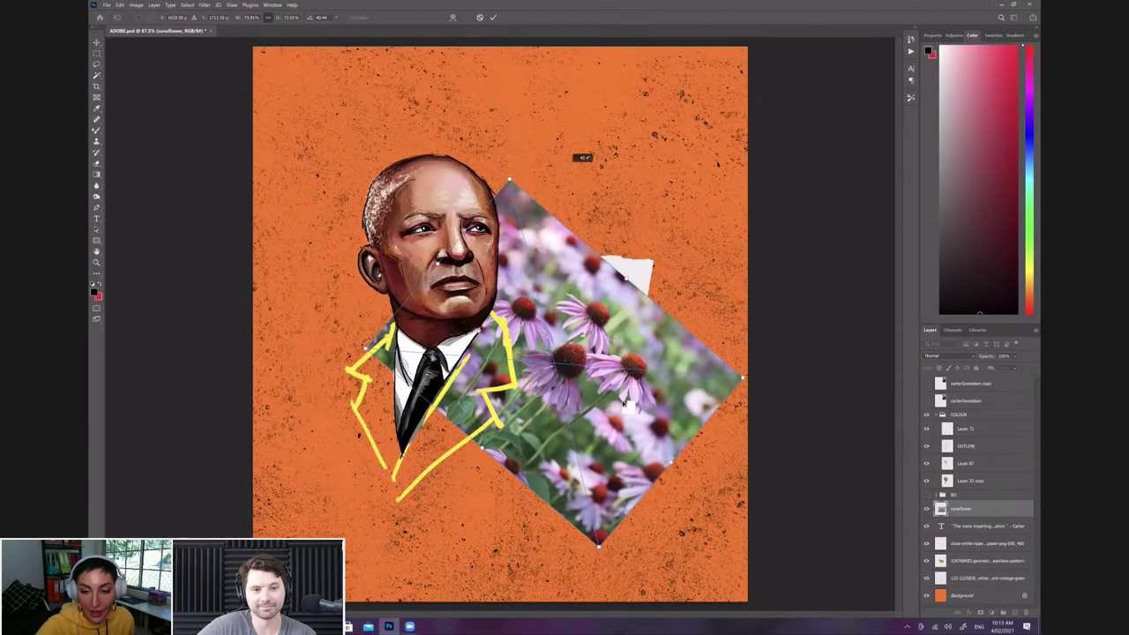
{"action": "left_click_drag", "start_coordinate": [637, 462], "coordinate": [630, 283]}
{"action": "key", "text": "Return"}
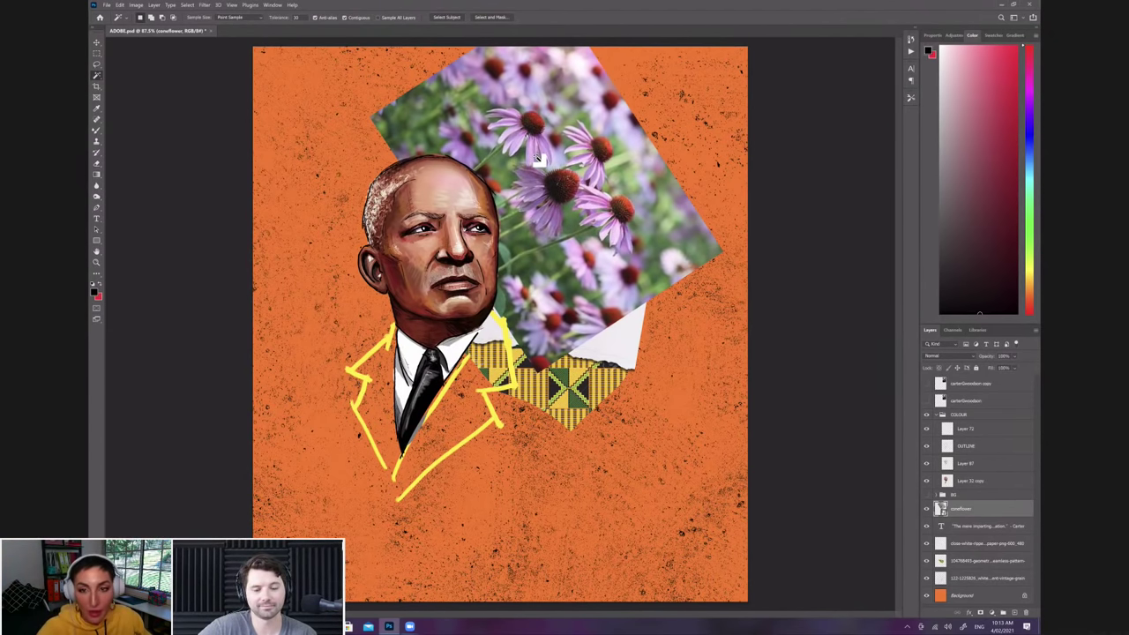
Step: Switch to the Object Selection tool and rasterize the coneflower layer
{"action": "right_click", "coordinate": [98, 79]}
{"action": "left_click", "coordinate": [137, 75]}
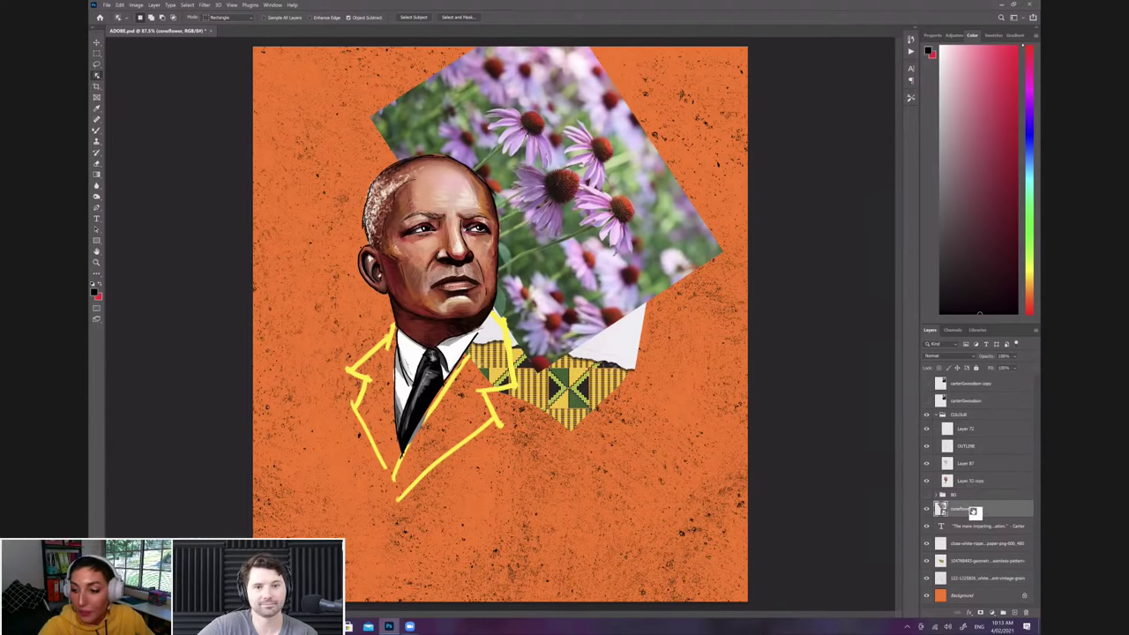
{"action": "right_click", "coordinate": [978, 509]}
{"action": "left_click", "coordinate": [970, 299]}
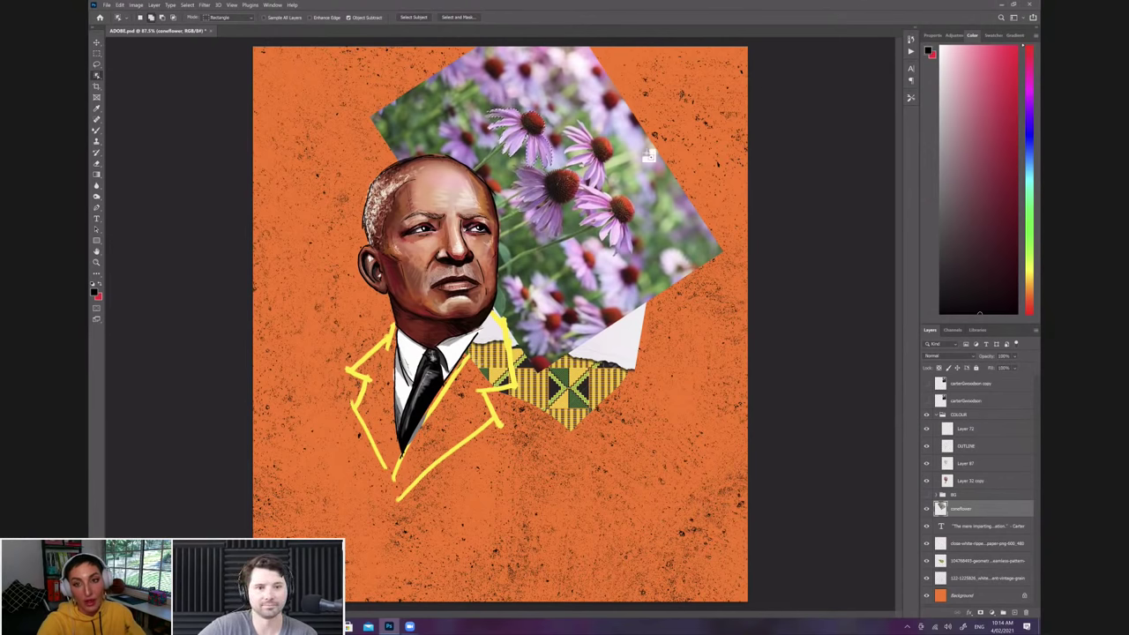
Step: Finish selecting the four foremost coneflowers, and subtract the background between the central and upper-right flowers from the selection with the Lasso tool
{"action": "left_click_drag", "start_coordinate": [563, 125], "coordinate": [620, 198]}
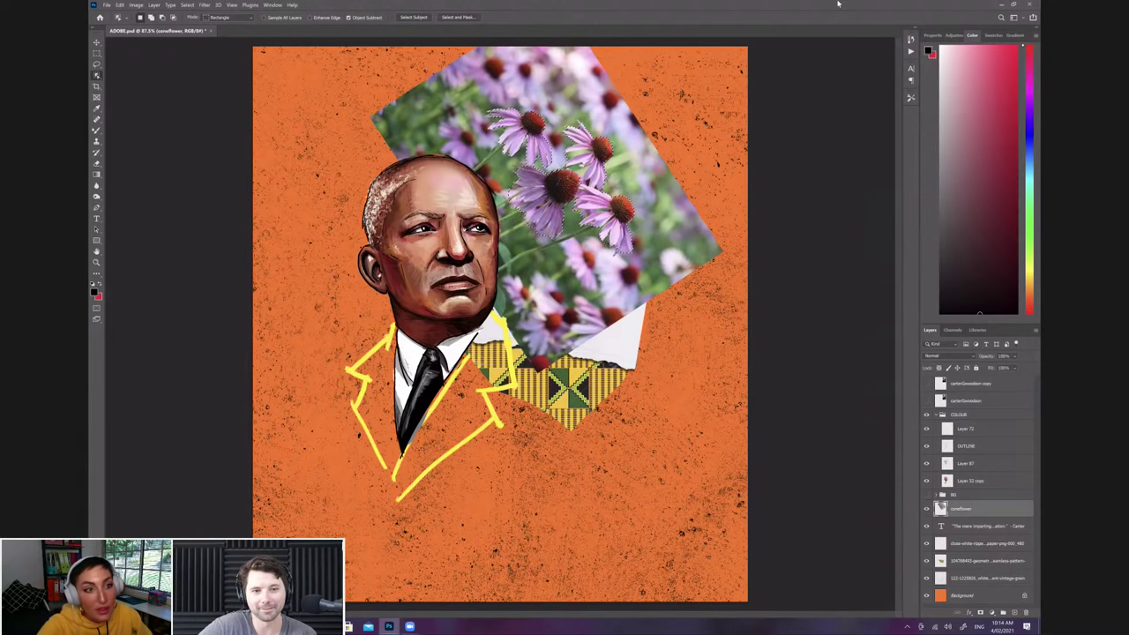
{"action": "left_click", "coordinate": [98, 65]}
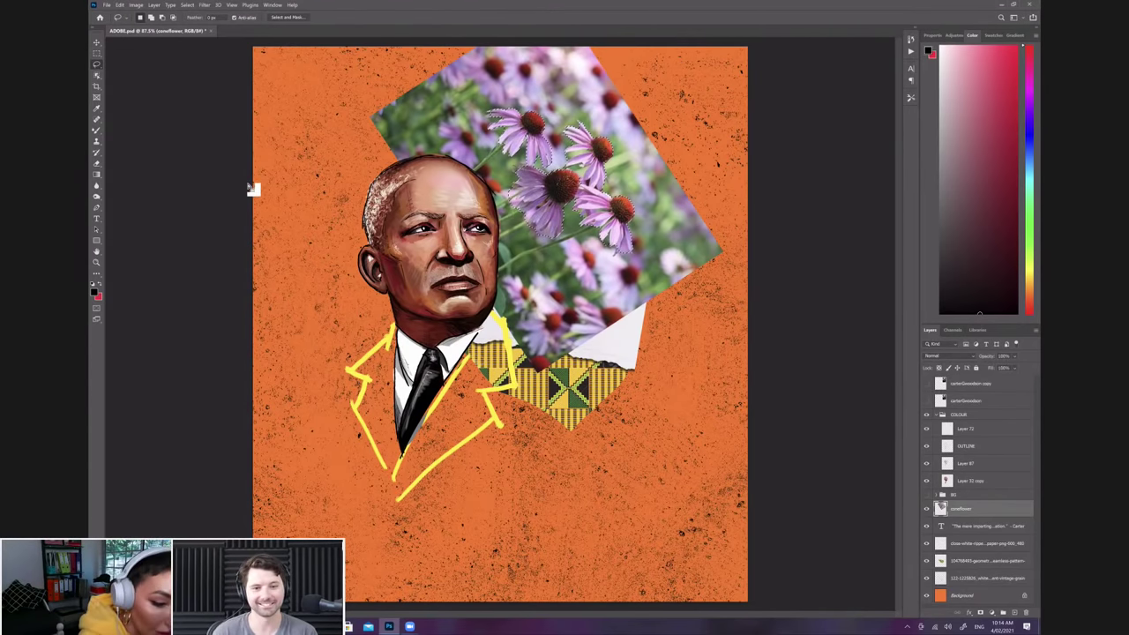
{"action": "key", "text": "ctrl+plus"}
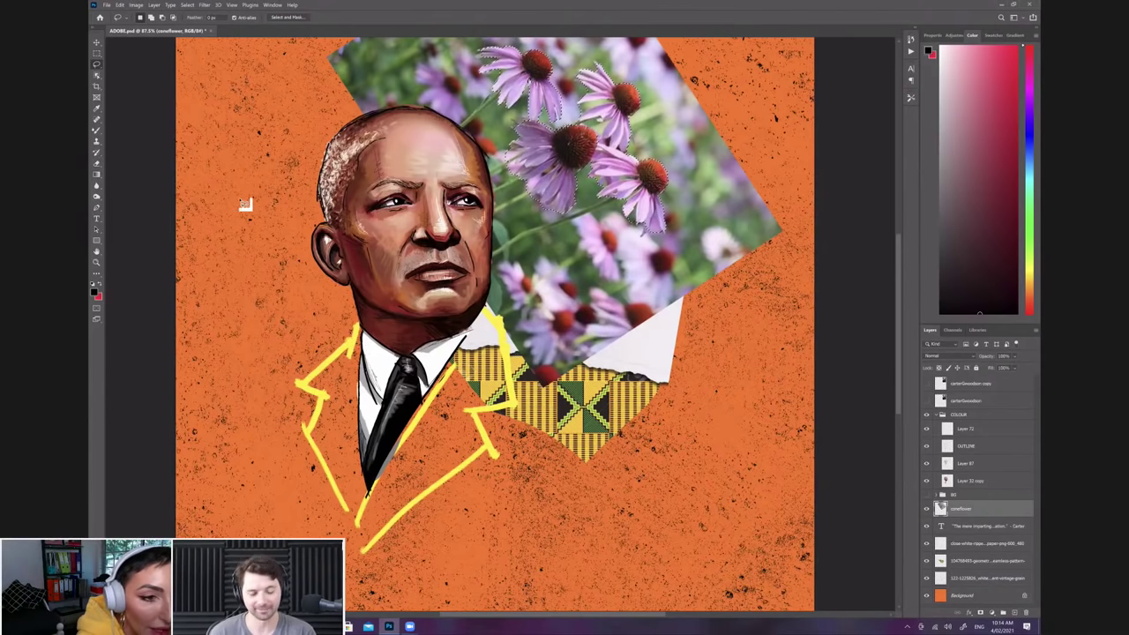
{"action": "scroll", "coordinate": [229, 217], "scroll_direction": "up", "scroll_amount": 3}
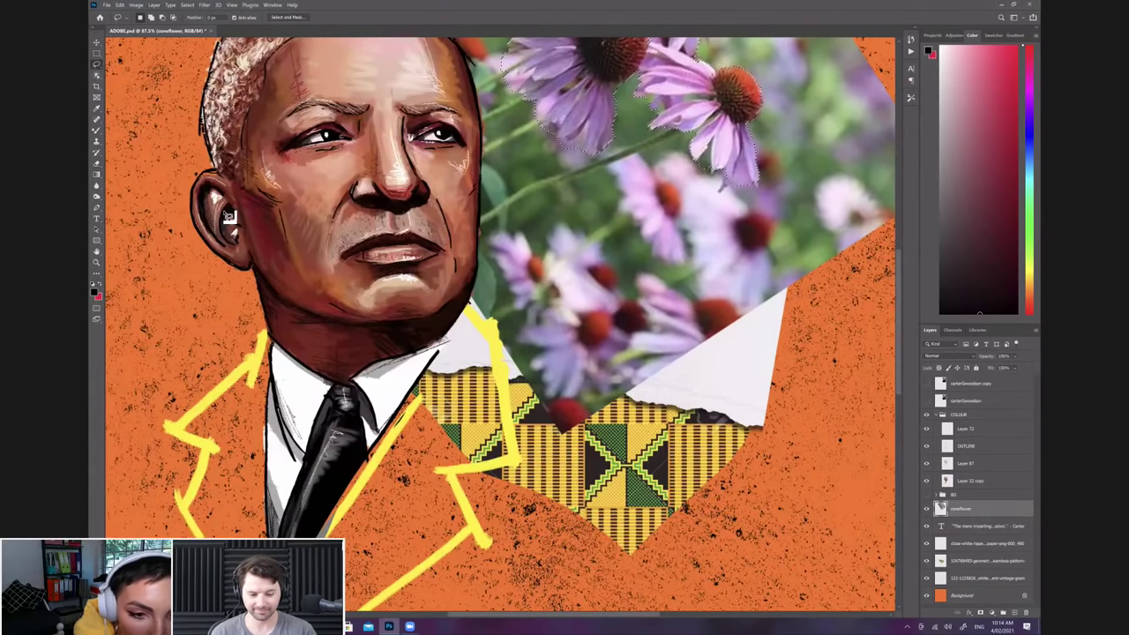
{"action": "scroll", "coordinate": [379, 315], "scroll_direction": "up", "scroll_amount": 5}
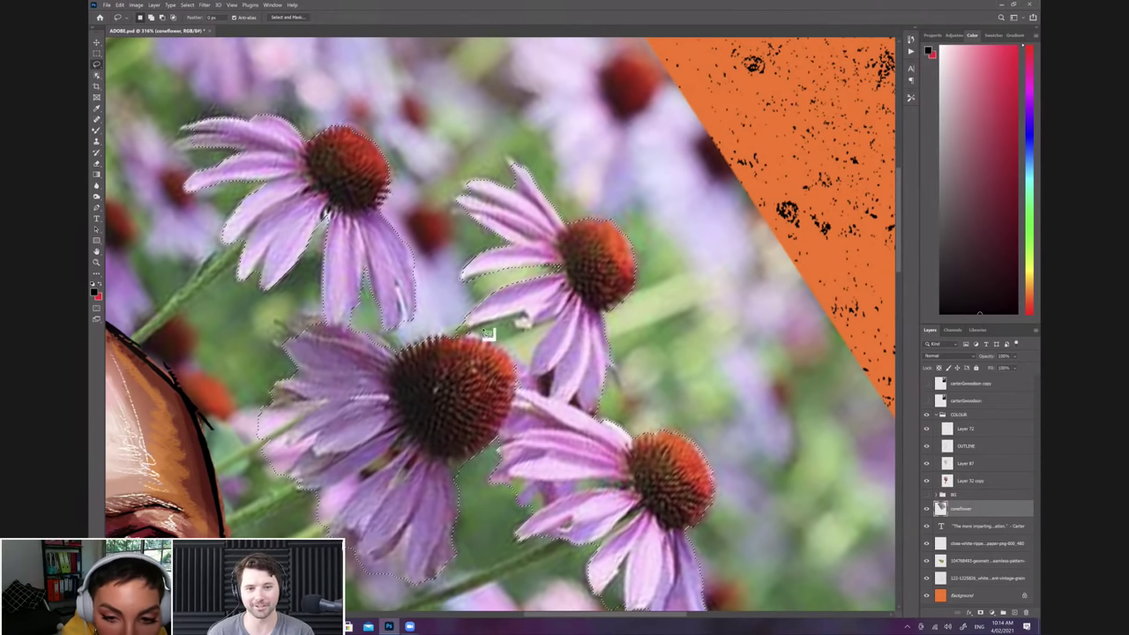
{"action": "key", "text": "alt"}
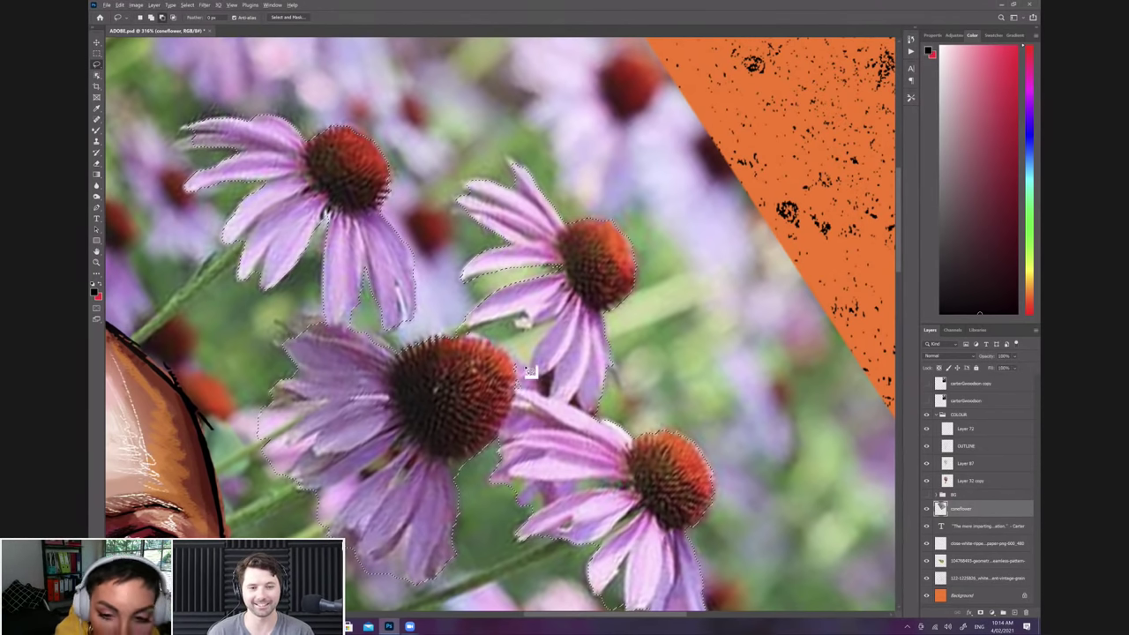
{"action": "mouse_move", "coordinate": [530, 364]}
{"action": "left_mouse_down"}
{"action": "mouse_move", "coordinate": [521, 321]}
{"action": "mouse_move", "coordinate": [476, 332]}
{"action": "left_mouse_up"}
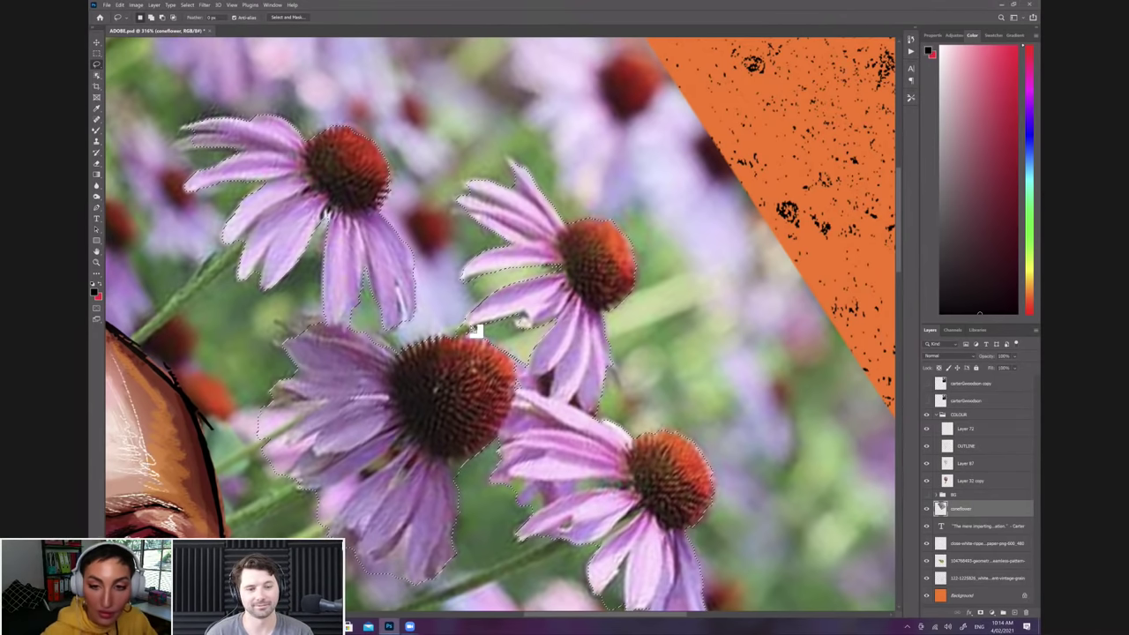
{"action": "left_click_drag", "start_coordinate": [530, 365], "coordinate": [528, 359]}
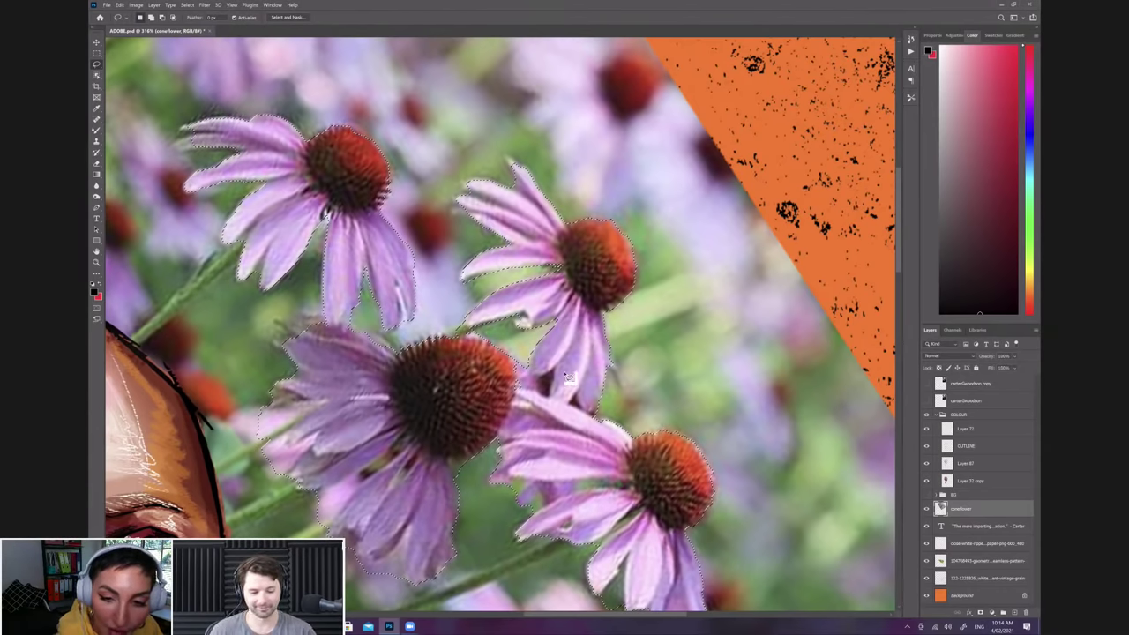
Step: Subtract the background gaps around the lower-right coneflower's petals from the selection
{"action": "left_click_drag", "start_coordinate": [615, 493], "coordinate": [563, 377]}
{"action": "mouse_move", "coordinate": [490, 395]}
{"action": "left_mouse_down"}
{"action": "mouse_move", "coordinate": [462, 415]}
{"action": "mouse_move", "coordinate": [487, 372]}
{"action": "mouse_move", "coordinate": [575, 379]}
{"action": "left_mouse_up"}
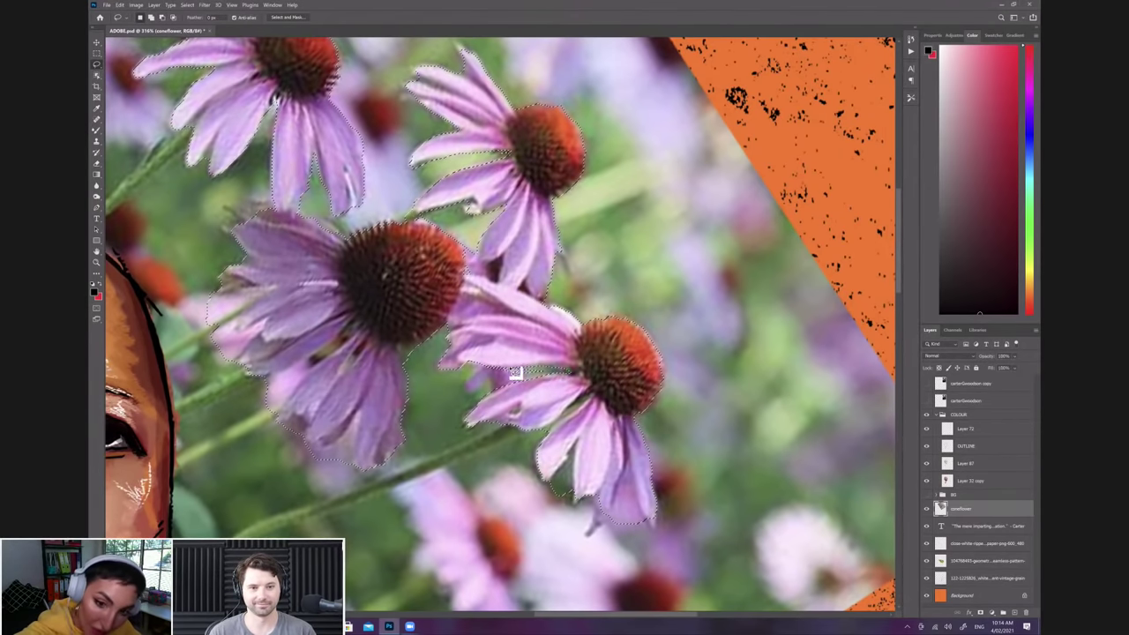
{"action": "left_click_drag", "start_coordinate": [478, 378], "coordinate": [478, 377]}
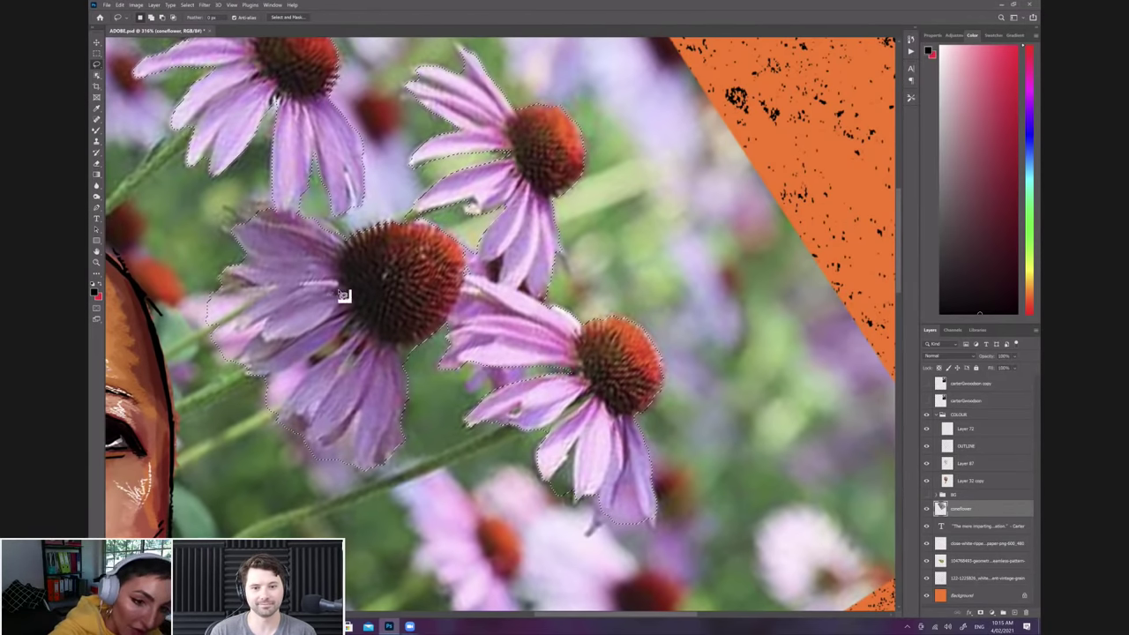
Step: Subtract the background around the central coneflower's left and lower petals, and below the lower-right flower's petals, from the selection
{"action": "left_click_drag", "start_coordinate": [342, 295], "coordinate": [358, 314]}
{"action": "scroll", "coordinate": [301, 339], "scroll_direction": "left", "scroll_amount": 1}
{"action": "scroll", "coordinate": [298, 335], "scroll_direction": "left", "scroll_amount": 1}
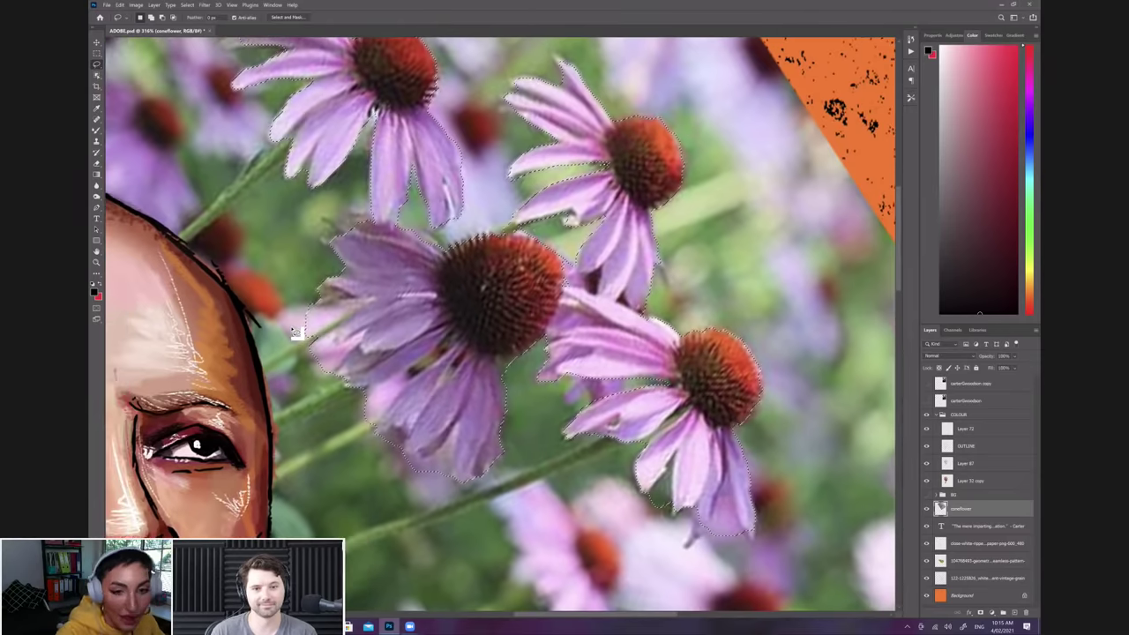
{"action": "left_click_drag", "start_coordinate": [337, 322], "coordinate": [335, 329]}
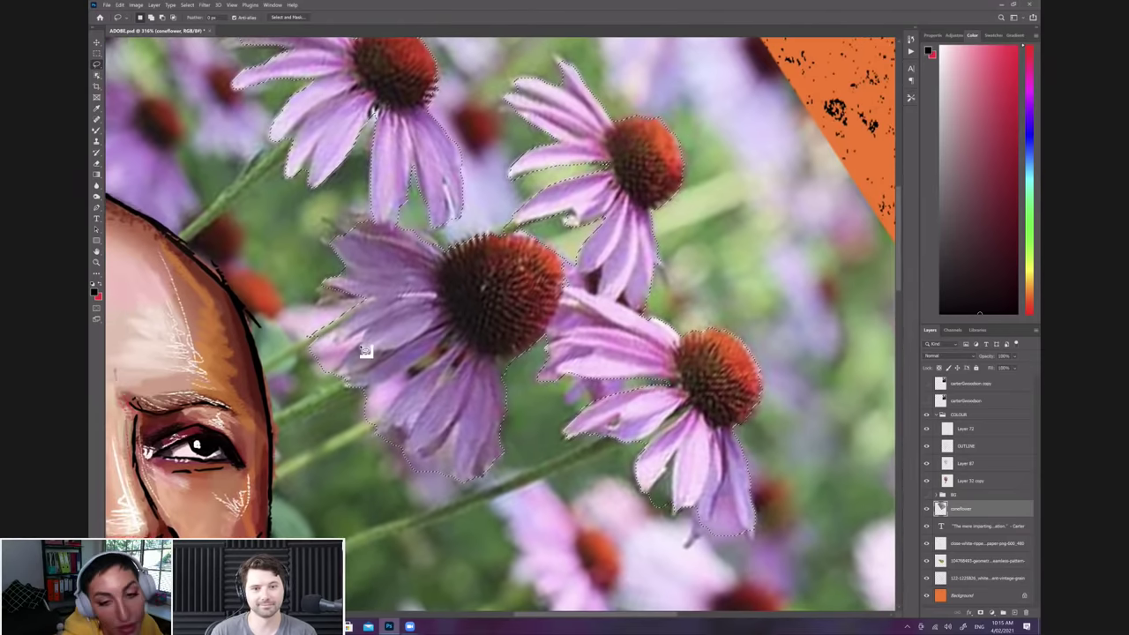
{"action": "left_click_drag", "start_coordinate": [338, 320], "coordinate": [300, 375]}
{"action": "mouse_move", "coordinate": [366, 399]}
{"action": "left_mouse_down"}
{"action": "mouse_move", "coordinate": [452, 346]}
{"action": "mouse_move", "coordinate": [363, 441]}
{"action": "mouse_move", "coordinate": [410, 440]}
{"action": "mouse_move", "coordinate": [388, 461]}
{"action": "left_mouse_up"}
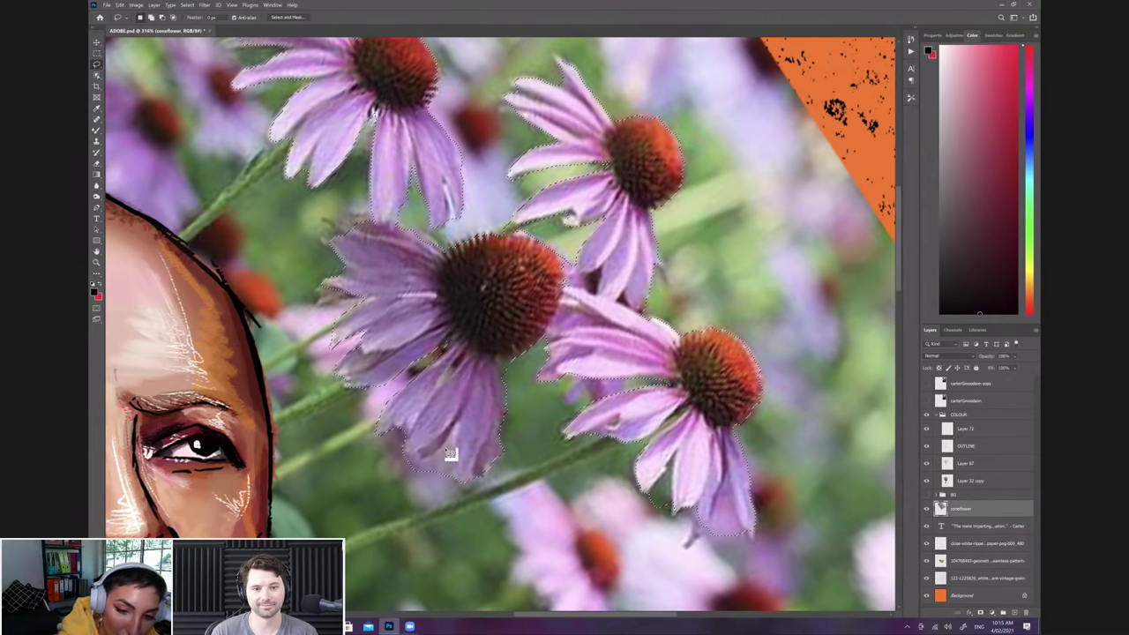
{"action": "mouse_move", "coordinate": [456, 439]}
{"action": "left_mouse_down"}
{"action": "mouse_move", "coordinate": [390, 464]}
{"action": "mouse_move", "coordinate": [409, 463]}
{"action": "left_mouse_up"}
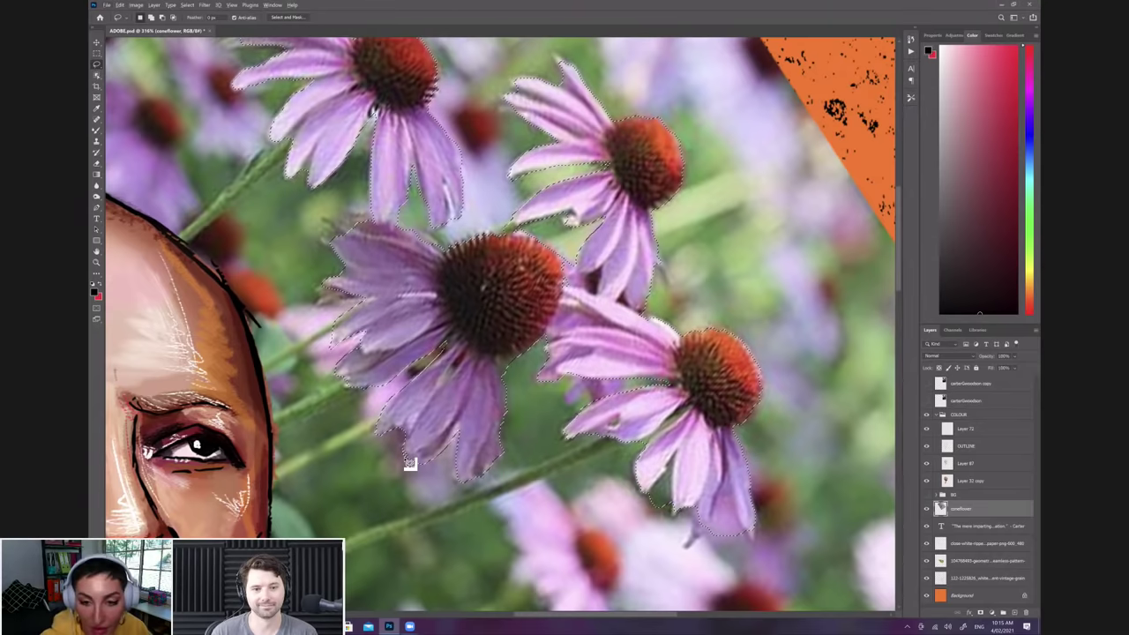
{"action": "left_click_drag", "start_coordinate": [593, 318], "coordinate": [490, 227]}
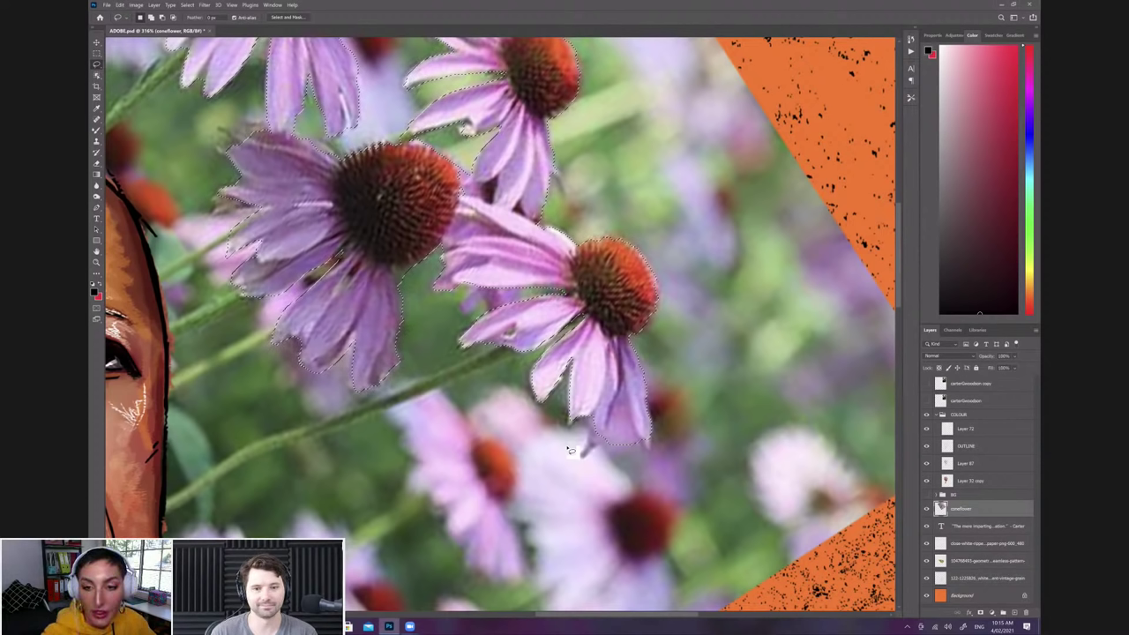
Step: Add the upper-left coneflower's stem to the selection, tracing it from the petals down to the head
{"action": "scroll", "coordinate": [583, 308], "scroll_direction": "down", "scroll_amount": 3}
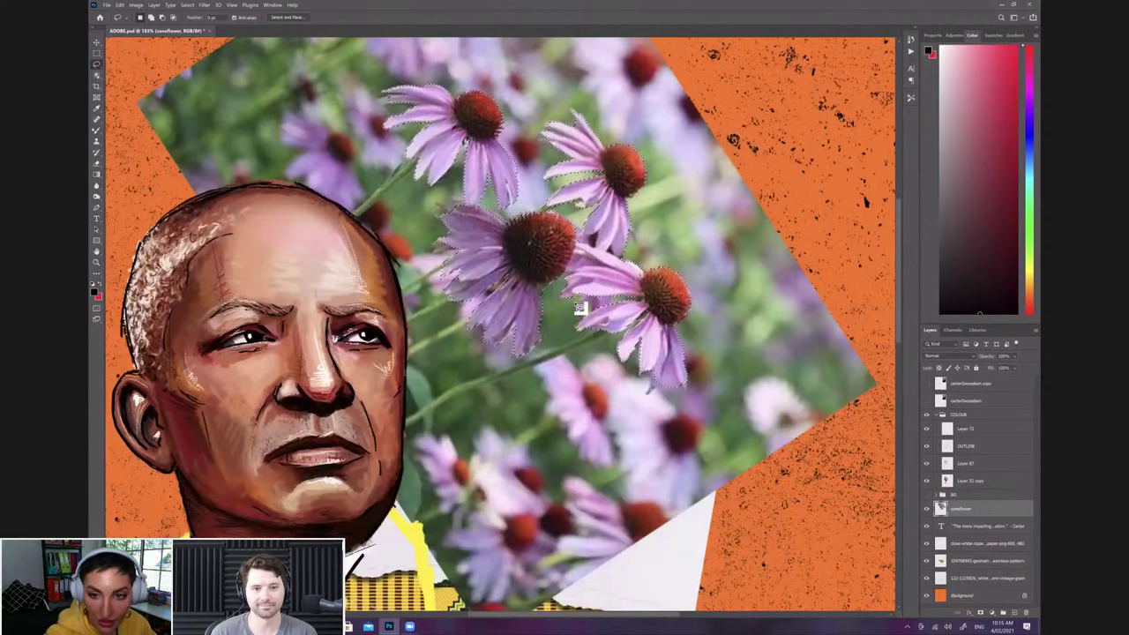
{"action": "scroll", "coordinate": [551, 232], "scroll_direction": "up", "scroll_amount": 4}
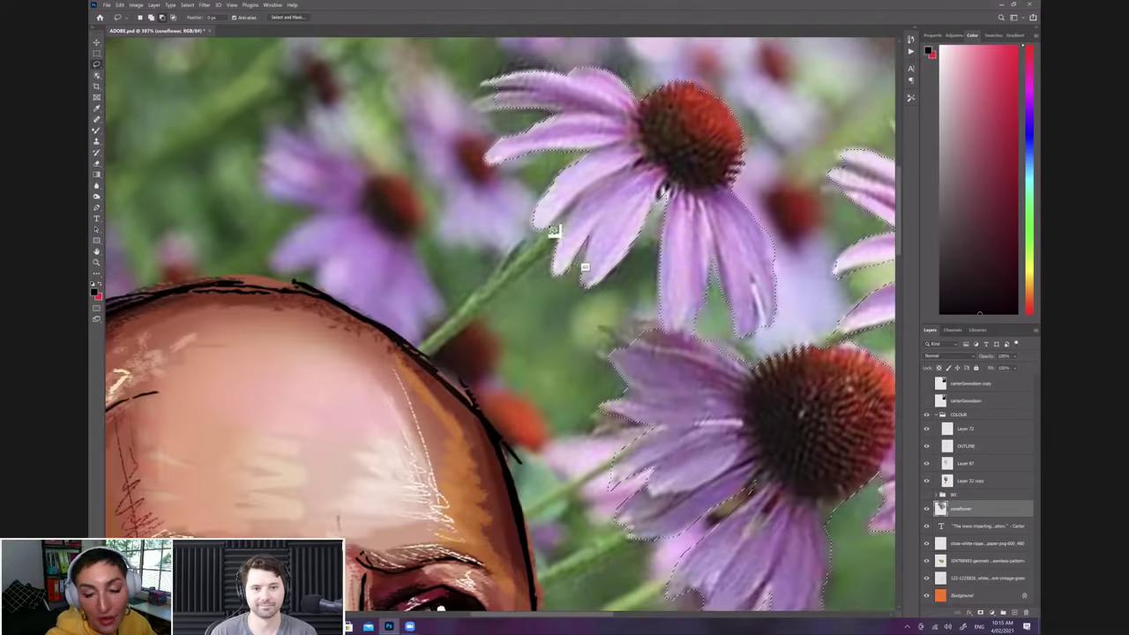
{"action": "left_click_drag", "start_coordinate": [417, 377], "coordinate": [585, 233]}
{"action": "left_click_drag", "start_coordinate": [526, 284], "coordinate": [580, 231]}
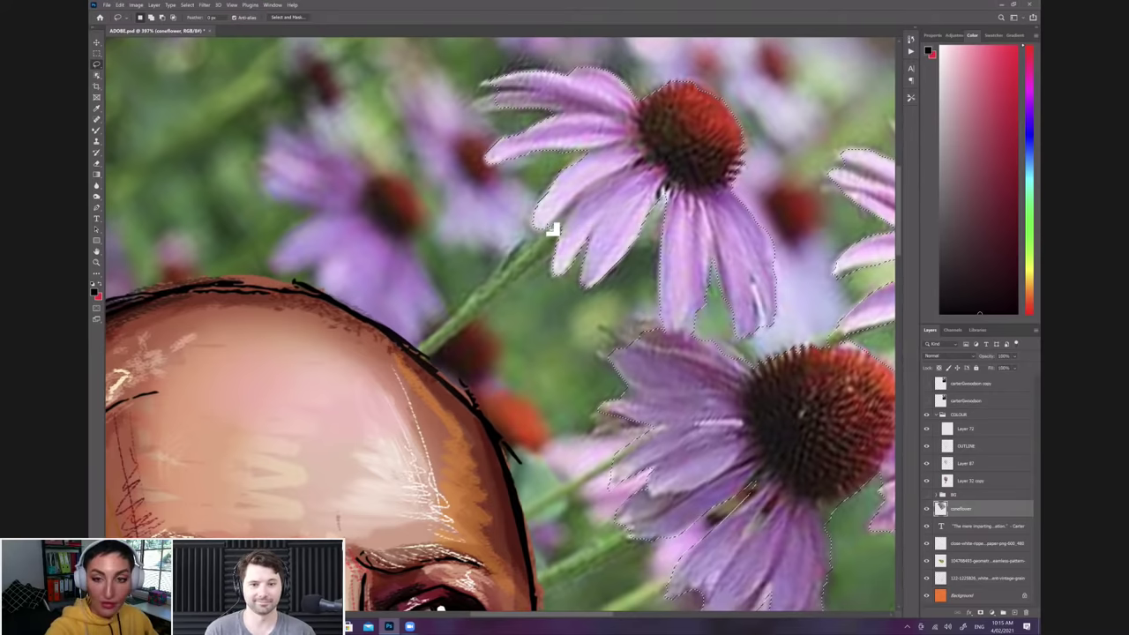
{"action": "mouse_move", "coordinate": [558, 231]}
{"action": "left_mouse_down"}
{"action": "mouse_move", "coordinate": [397, 373]}
{"action": "mouse_move", "coordinate": [408, 380]}
{"action": "mouse_move", "coordinate": [585, 225]}
{"action": "left_mouse_up"}
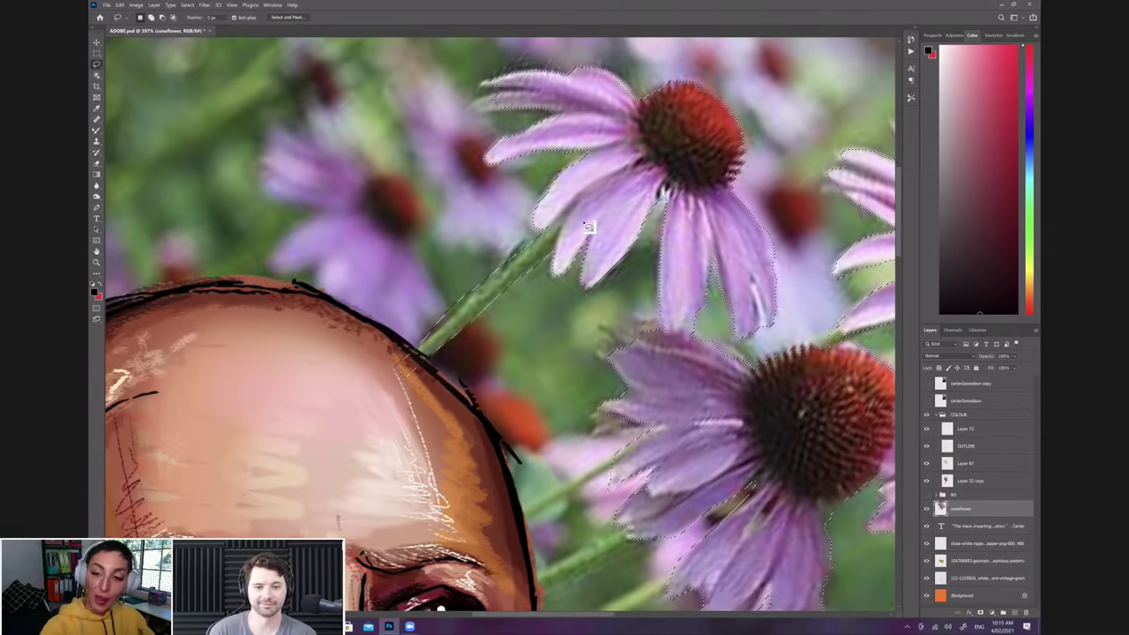
Step: Add the central coneflower's lower stem and the lower-right flower's long stem to the selection, both reaching the face
{"action": "left_click_drag", "start_coordinate": [414, 409], "coordinate": [394, 392]}
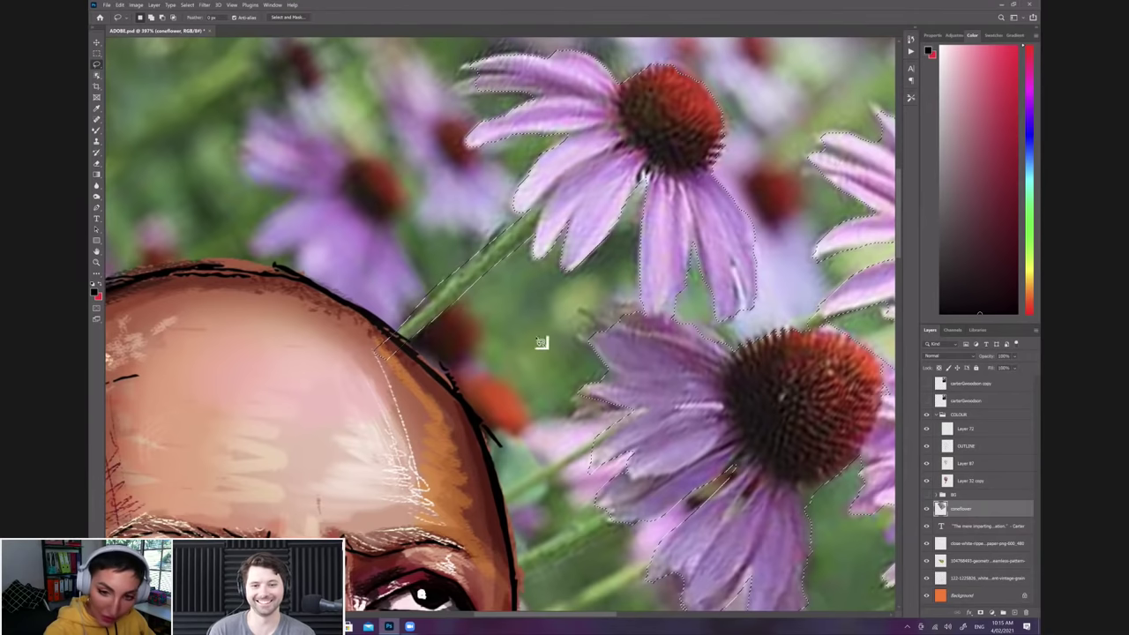
{"action": "left_click_drag", "start_coordinate": [562, 320], "coordinate": [548, 308]}
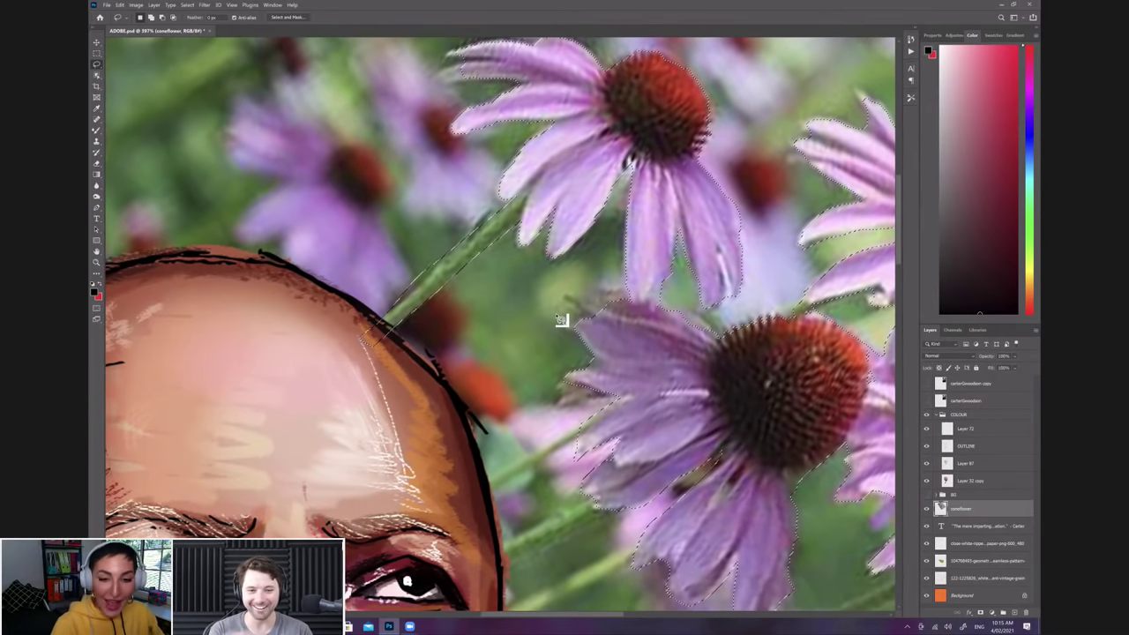
{"action": "left_click_drag", "start_coordinate": [389, 587], "coordinate": [309, 415]}
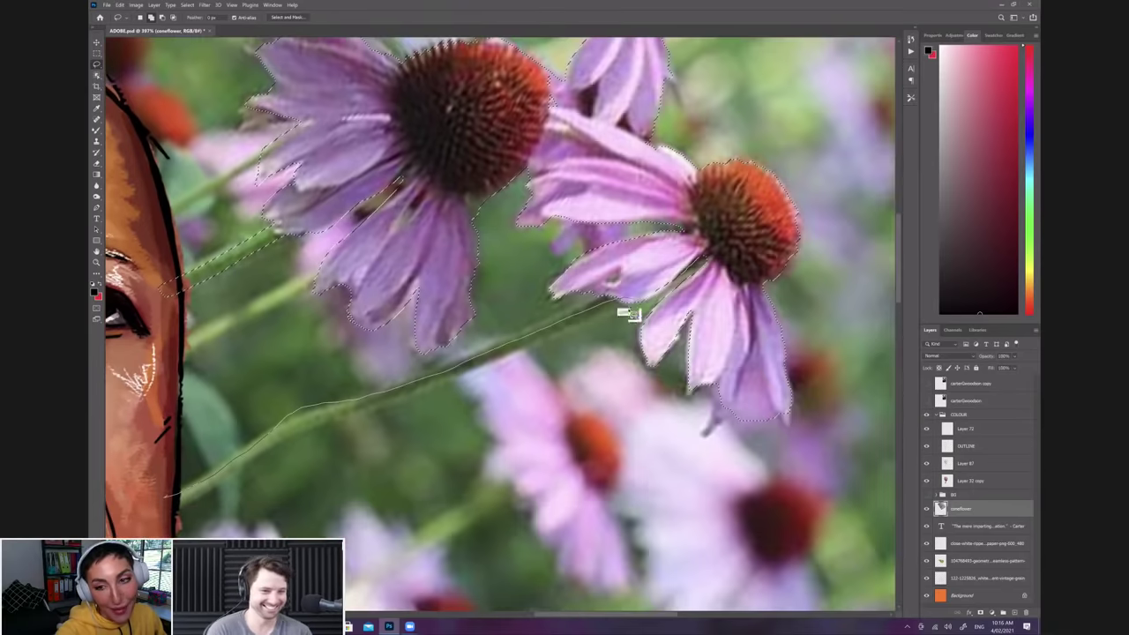
{"action": "mouse_move", "coordinate": [630, 313]}
{"action": "left_mouse_down"}
{"action": "mouse_move", "coordinate": [294, 437]}
{"action": "mouse_move", "coordinate": [162, 519]}
{"action": "left_mouse_up"}
{"action": "mouse_move", "coordinate": [158, 496]}
{"action": "left_mouse_down"}
{"action": "mouse_move", "coordinate": [177, 503]}
{"action": "mouse_move", "coordinate": [264, 446]}
{"action": "mouse_move", "coordinate": [217, 481]}
{"action": "left_mouse_up"}
{"action": "mouse_move", "coordinate": [322, 413]}
{"action": "left_mouse_down"}
{"action": "mouse_move", "coordinate": [157, 506]}
{"action": "mouse_move", "coordinate": [300, 423]}
{"action": "left_mouse_up"}
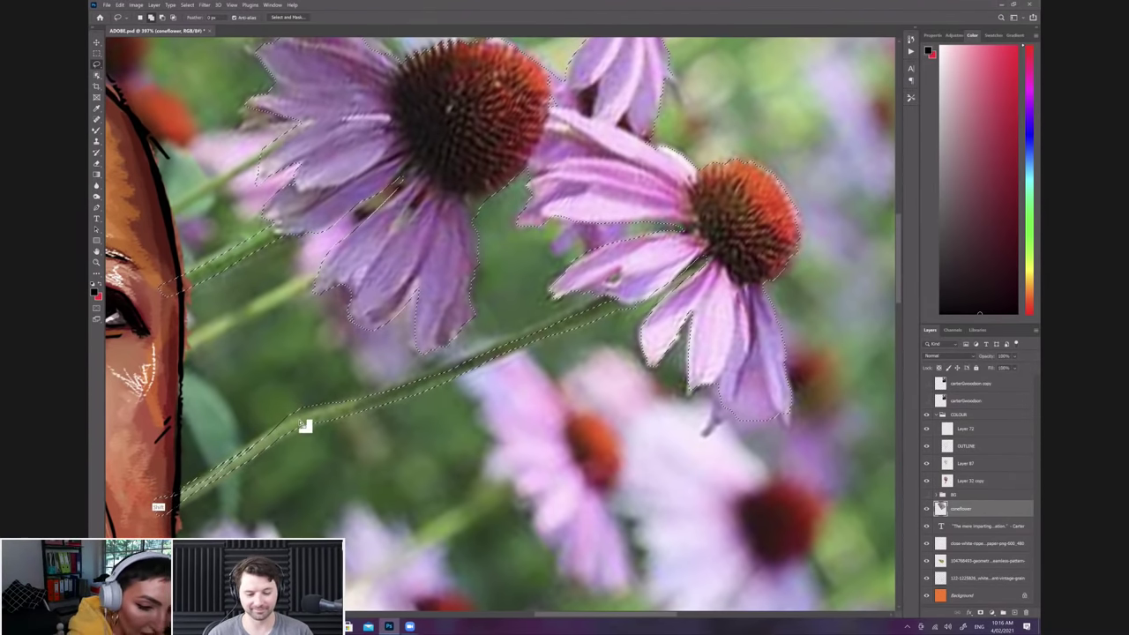
Step: Decline turning on Sticky Keys, and refine the long stem's selection along its upper edge and where it meets the face
{"action": "key", "text": "shift"}
{"action": "key", "text": "shift"}
{"action": "key", "text": "shift"}
{"action": "key", "text": "shift"}
{"action": "key", "text": "shift"}
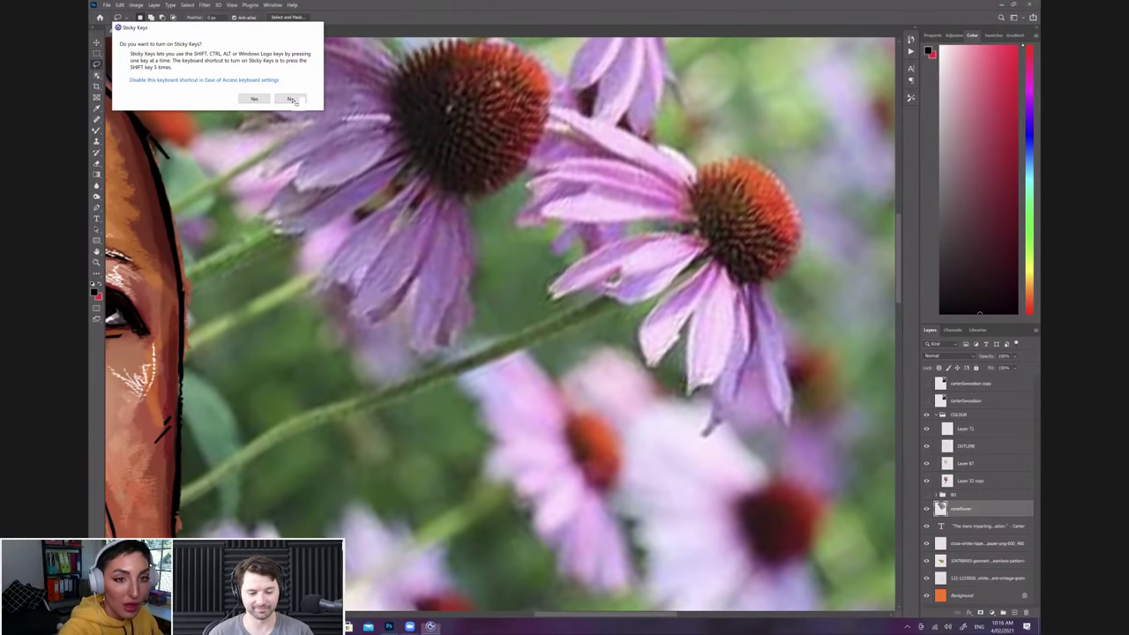
{"action": "left_click", "coordinate": [292, 100]}
{"action": "mouse_move", "coordinate": [171, 501]}
{"action": "left_mouse_down"}
{"action": "mouse_move", "coordinate": [279, 443]}
{"action": "mouse_move", "coordinate": [224, 467]}
{"action": "left_mouse_up"}
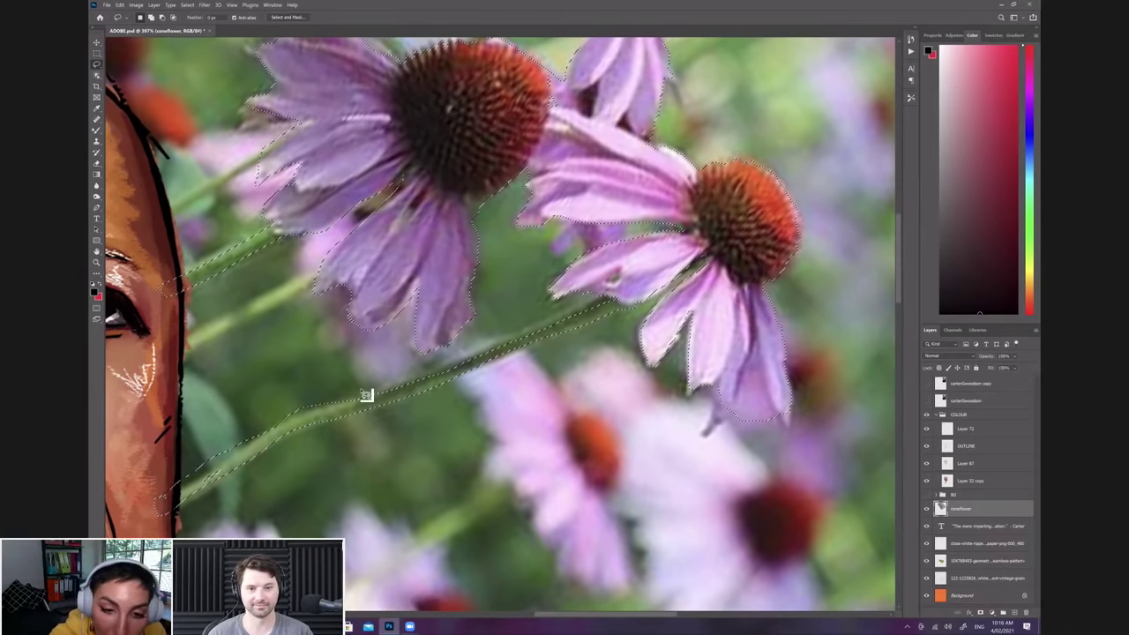
{"action": "mouse_move", "coordinate": [626, 304]}
{"action": "left_mouse_down"}
{"action": "mouse_move", "coordinate": [441, 387]}
{"action": "mouse_move", "coordinate": [336, 406]}
{"action": "left_mouse_up"}
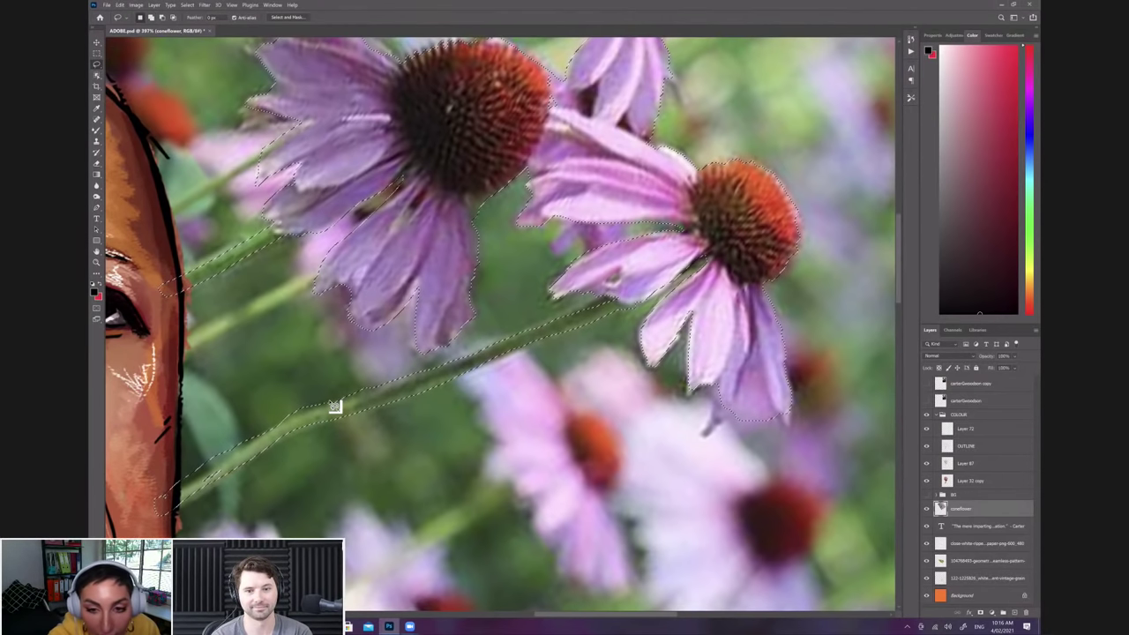
{"action": "left_click_drag", "start_coordinate": [612, 295], "coordinate": [572, 333]}
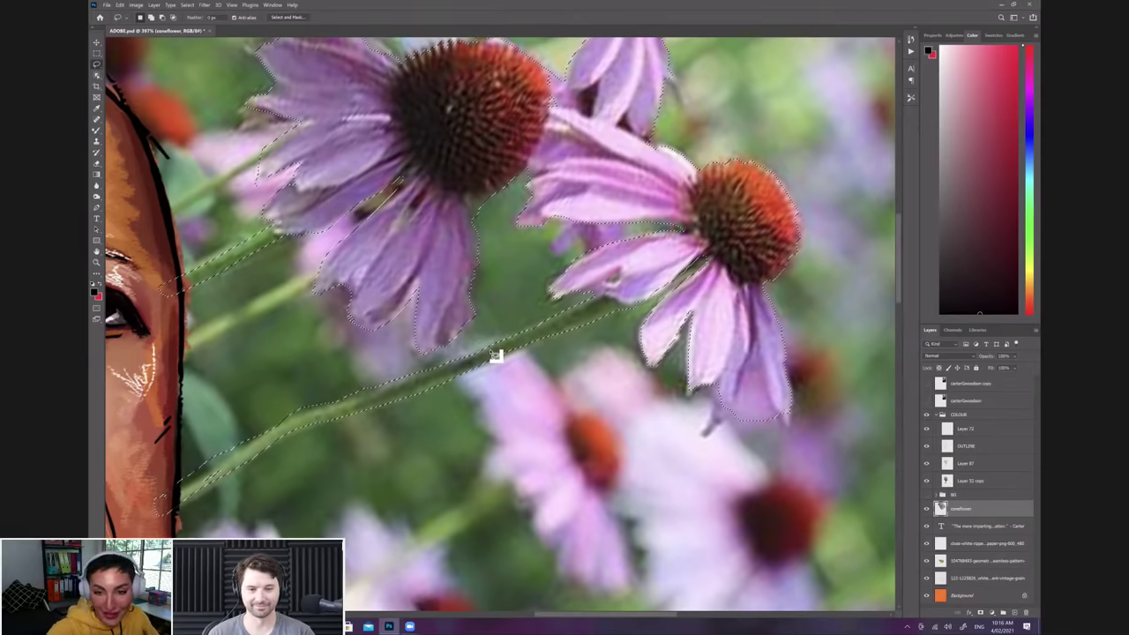
Step: Copy the selected coneflowers and stems to a new layer and hide the original coneflower photo layer
{"action": "scroll", "coordinate": [543, 274], "scroll_direction": "down", "scroll_amount": 2}
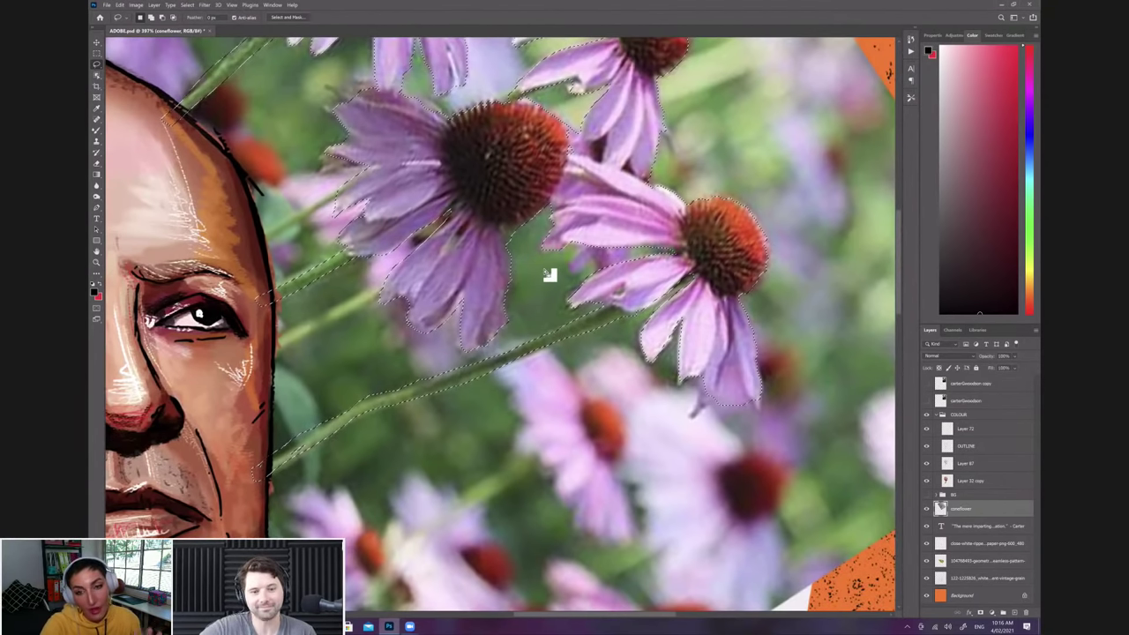
{"action": "scroll", "coordinate": [548, 275], "scroll_direction": "down", "scroll_amount": 1}
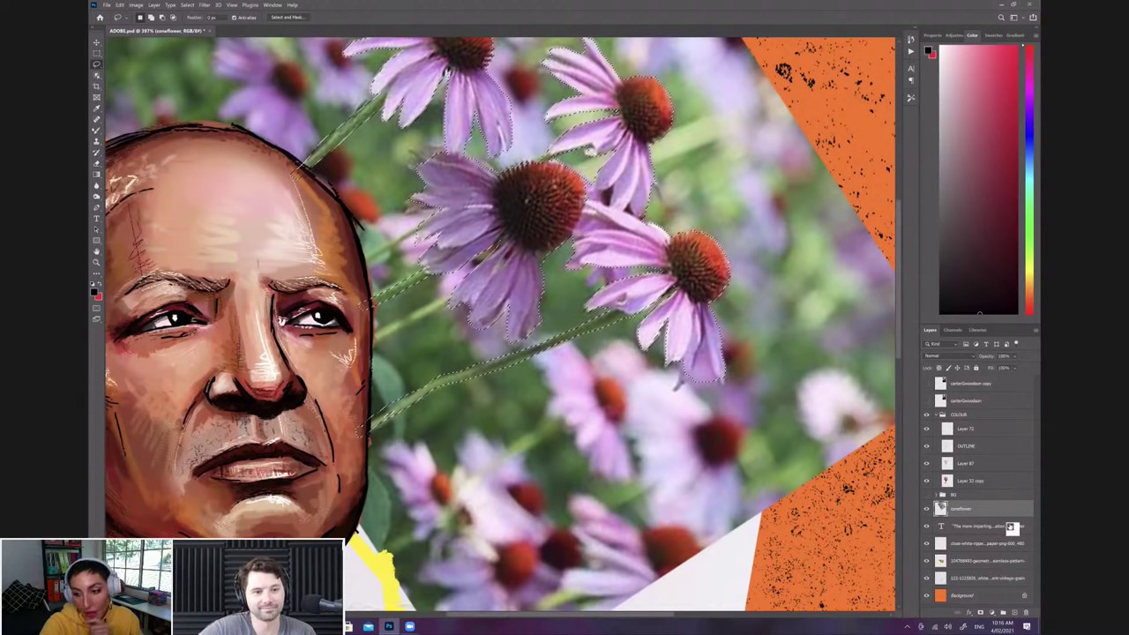
{"action": "scroll", "coordinate": [630, 351], "scroll_direction": "down", "scroll_amount": 3}
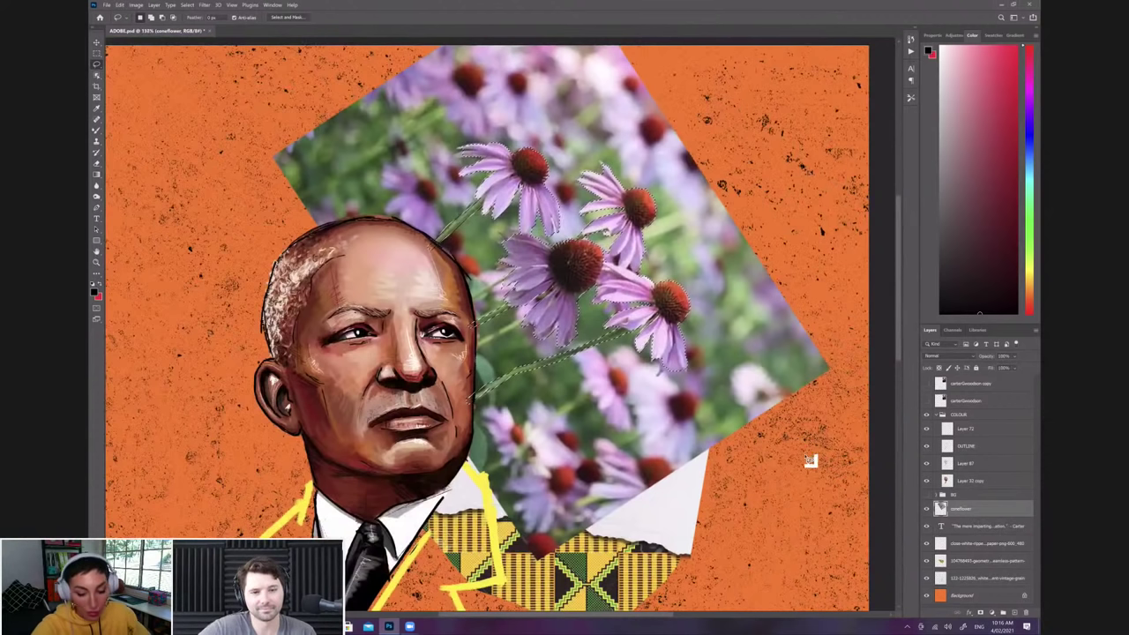
{"action": "key", "text": "ctrl+j"}
{"action": "left_click", "coordinate": [926, 527]}
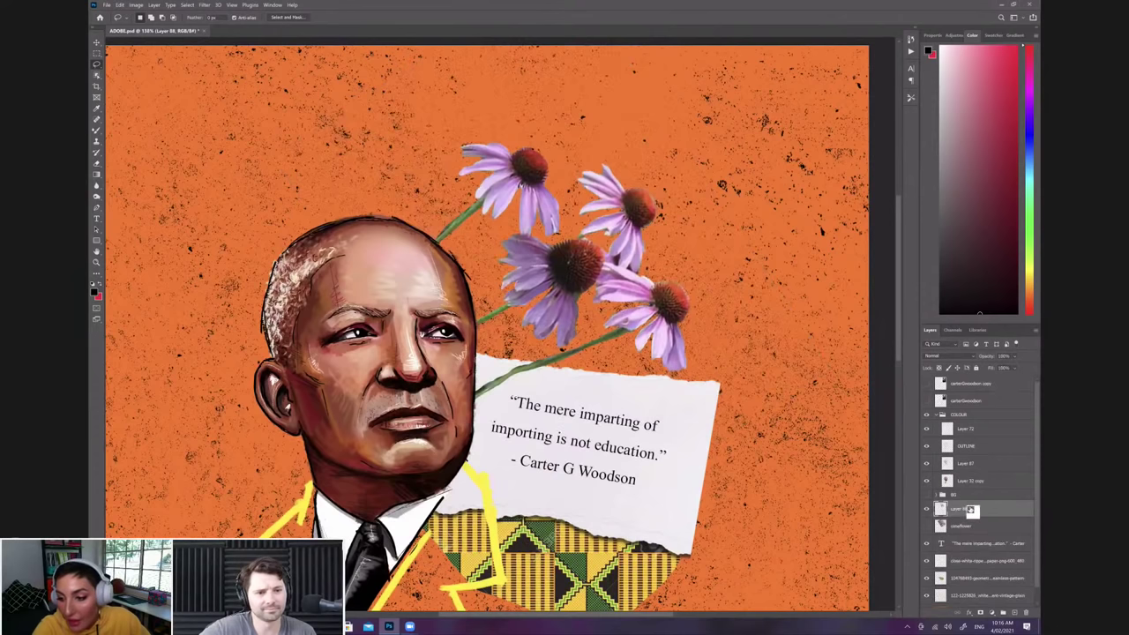
Step: Show the original coneflower layer, lasso the upper-right flower's stem down to the head, and copy it to its own layer
{"action": "left_click", "coordinate": [927, 527]}
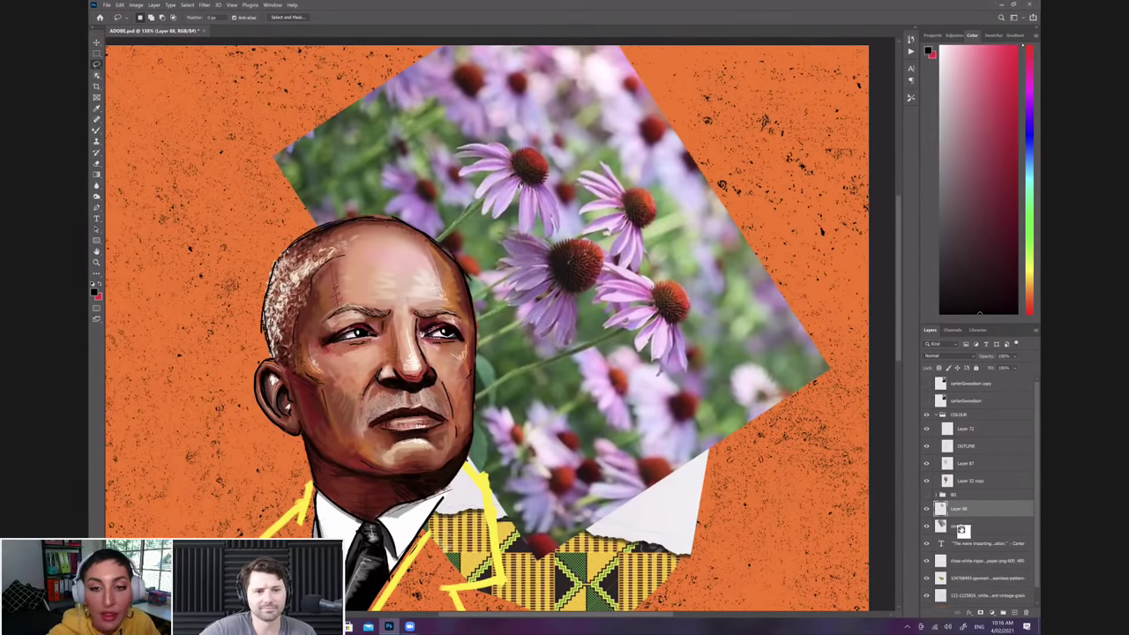
{"action": "left_click", "coordinate": [962, 527]}
{"action": "scroll", "coordinate": [631, 231], "scroll_direction": "up", "scroll_amount": 5}
{"action": "mouse_move", "coordinate": [318, 356]}
{"action": "left_mouse_down"}
{"action": "mouse_move", "coordinate": [553, 224]}
{"action": "mouse_move", "coordinate": [569, 228]}
{"action": "mouse_move", "coordinate": [304, 369]}
{"action": "left_mouse_up"}
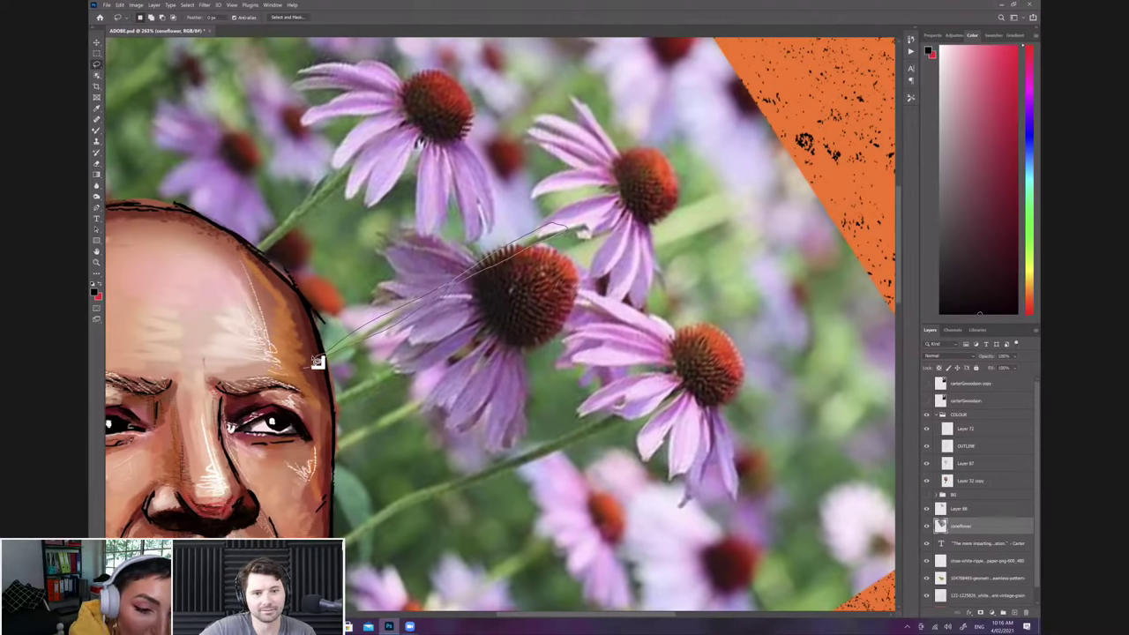
{"action": "left_click", "coordinate": [323, 354]}
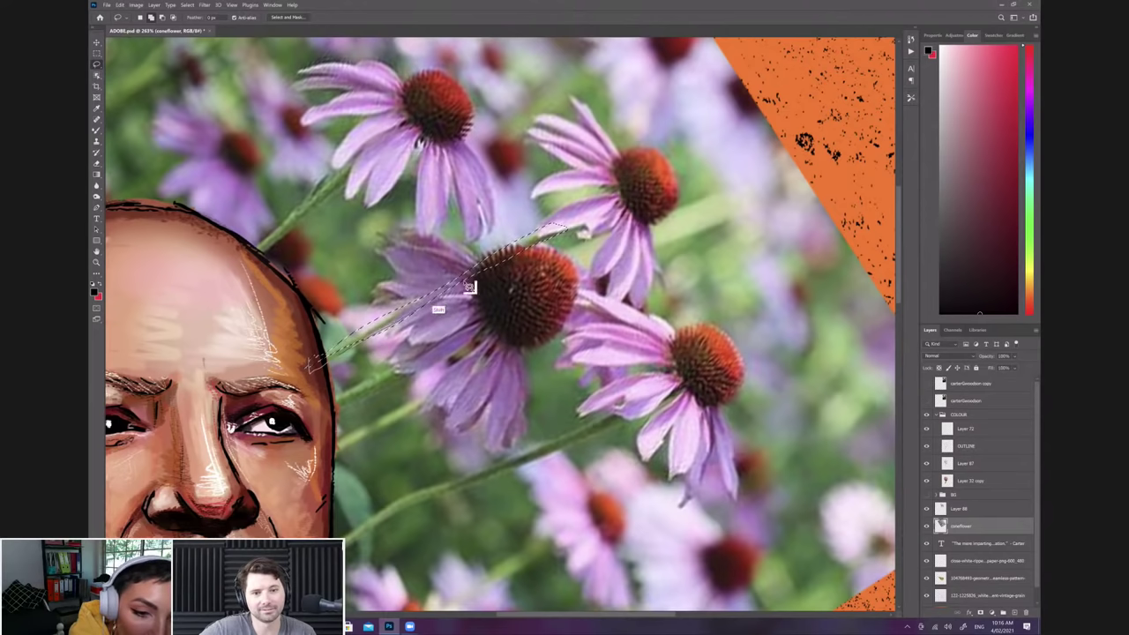
{"action": "right_click", "coordinate": [522, 244]}
{"action": "left_click", "coordinate": [565, 303]}
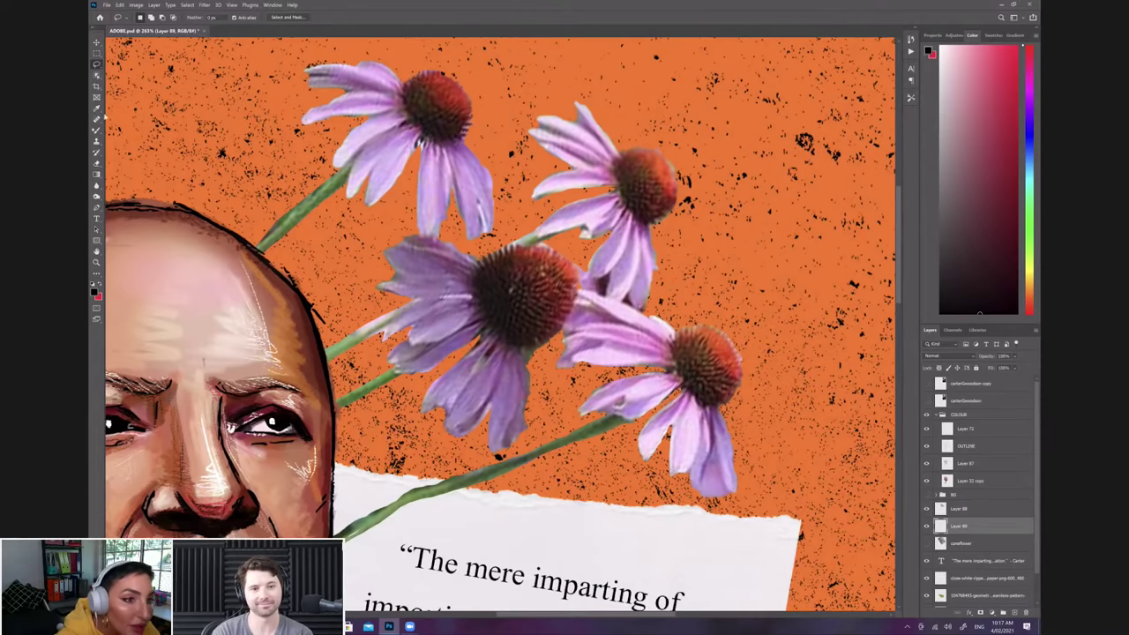
Step: Sample the yellow of the jacket outline for the Mixer Brush and add a new layer above both coneflower layers
{"action": "key", "text": "ctrl+0"}
{"action": "left_click", "coordinate": [97, 109]}
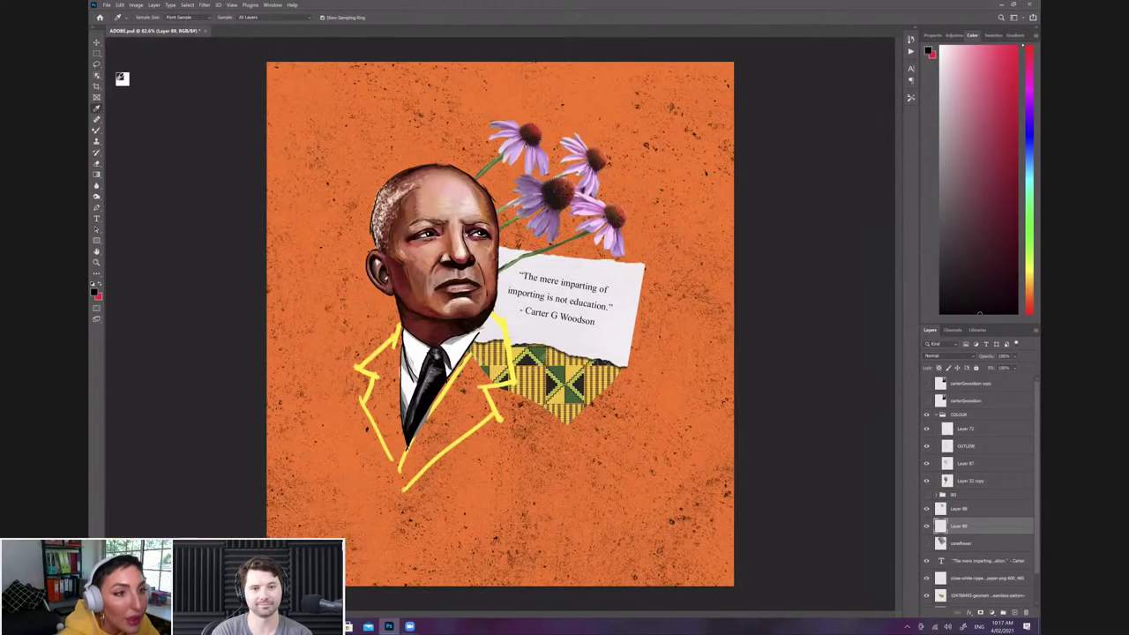
{"action": "left_click", "coordinate": [369, 360]}
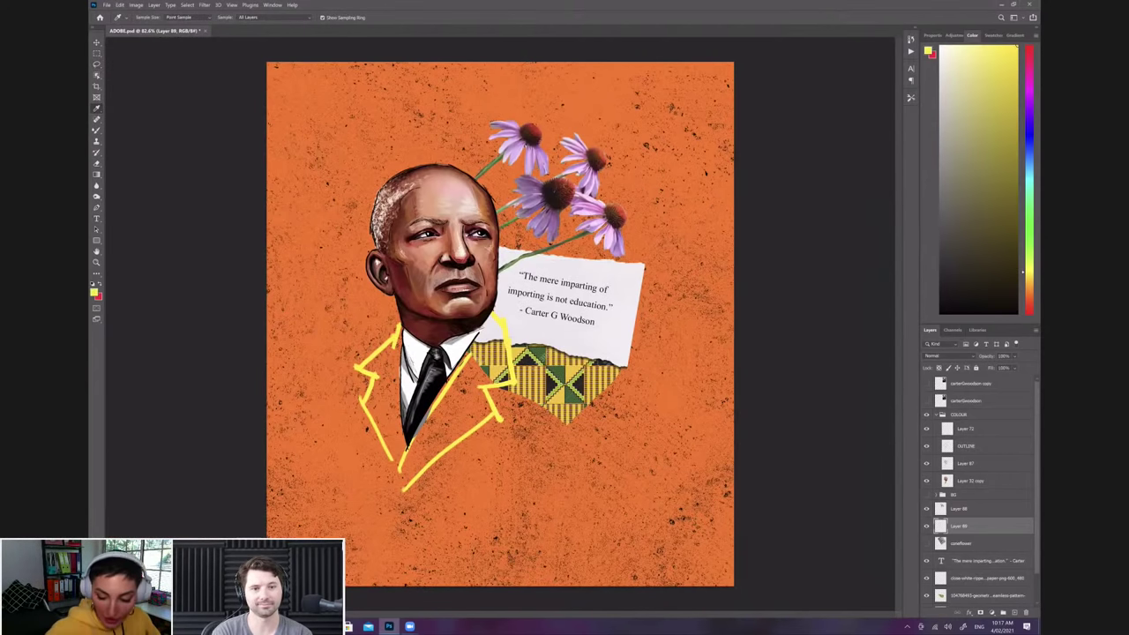
{"action": "key", "text": "b"}
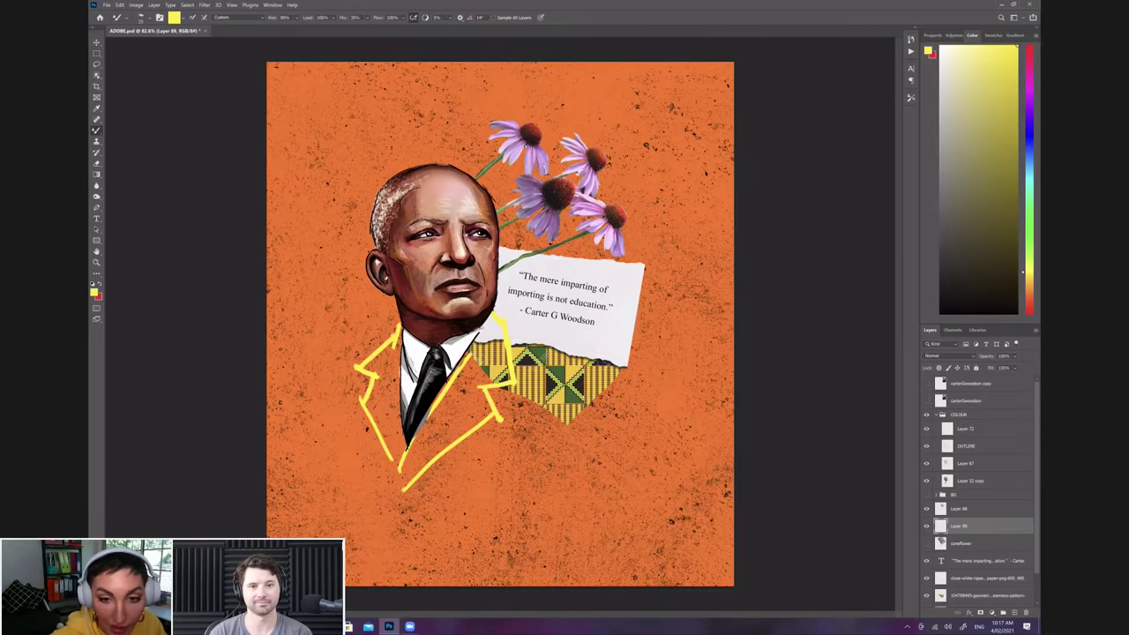
{"action": "scroll", "coordinate": [541, 81], "scroll_direction": "up", "scroll_amount": 5}
{"action": "left_click", "coordinate": [1014, 613]}
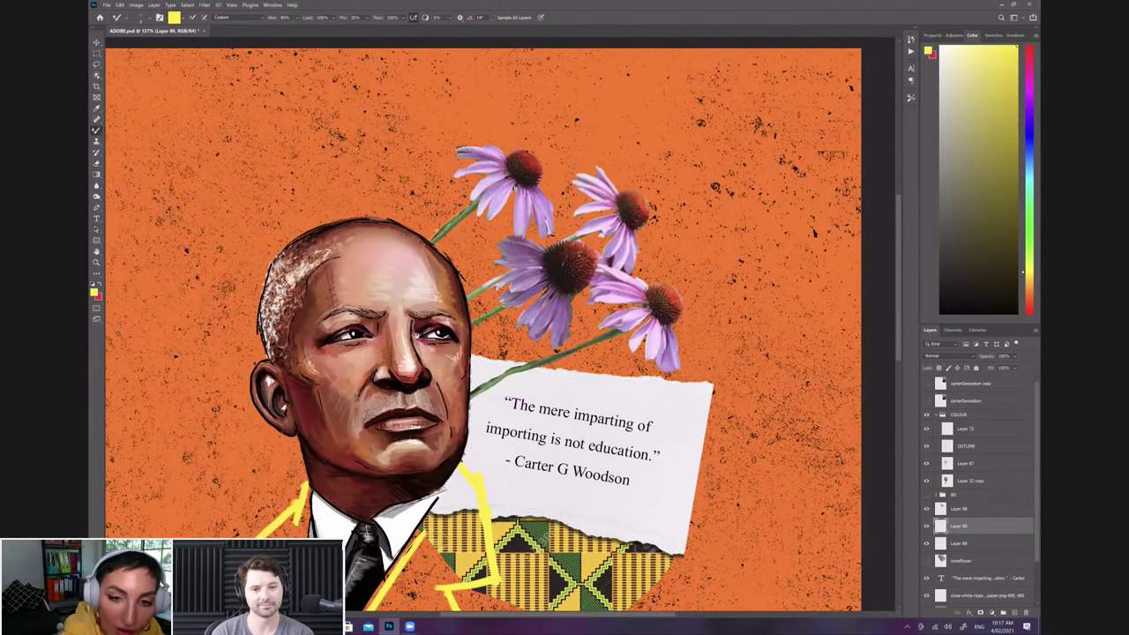
{"action": "left_click_drag", "start_coordinate": [985, 530], "coordinate": [982, 512]}
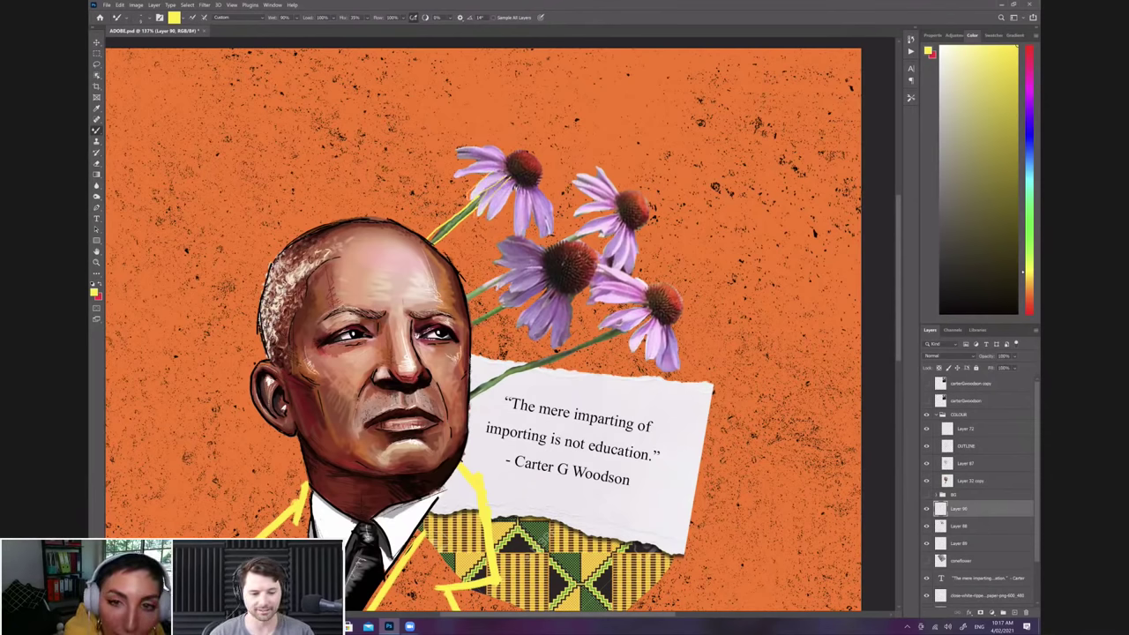
Step: Draw thin yellow outlines around the upper-left coneflower, then the central coneflower's left petals and upper stem
{"action": "mouse_move", "coordinate": [450, 178]}
{"action": "left_mouse_down"}
{"action": "mouse_move", "coordinate": [500, 159]}
{"action": "mouse_move", "coordinate": [479, 141]}
{"action": "mouse_move", "coordinate": [510, 165]}
{"action": "mouse_move", "coordinate": [455, 154]}
{"action": "left_mouse_up"}
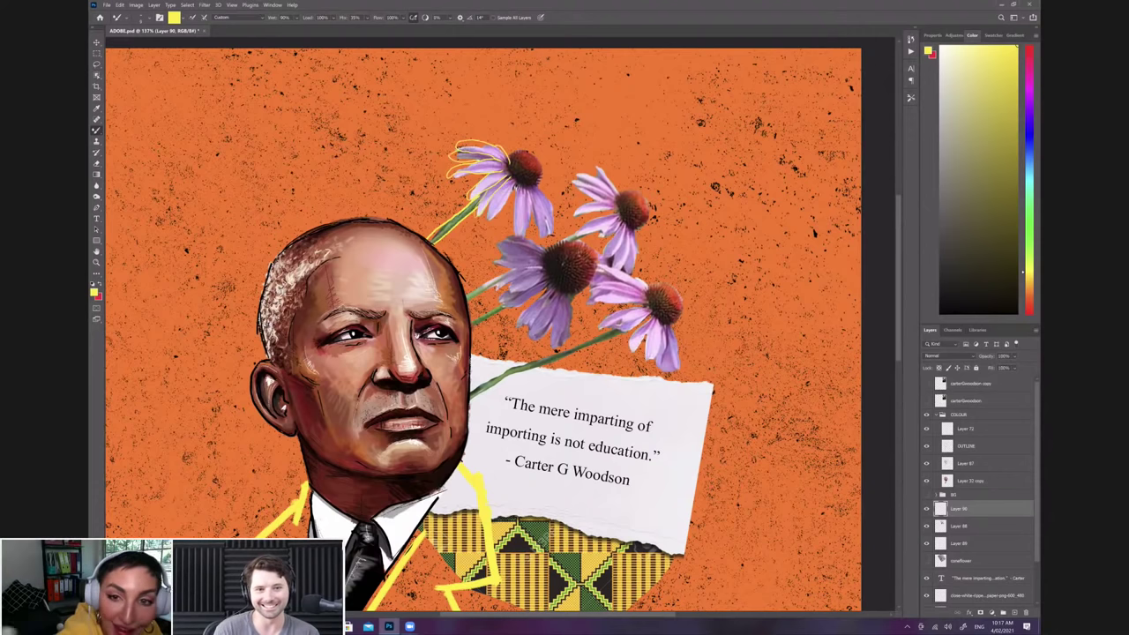
{"action": "mouse_move", "coordinate": [501, 211]}
{"action": "left_mouse_down"}
{"action": "mouse_move", "coordinate": [516, 187]}
{"action": "mouse_move", "coordinate": [513, 236]}
{"action": "mouse_move", "coordinate": [532, 210]}
{"action": "mouse_move", "coordinate": [554, 212]}
{"action": "mouse_move", "coordinate": [537, 181]}
{"action": "mouse_move", "coordinate": [506, 174]}
{"action": "mouse_move", "coordinate": [528, 185]}
{"action": "mouse_move", "coordinate": [540, 161]}
{"action": "left_mouse_up"}
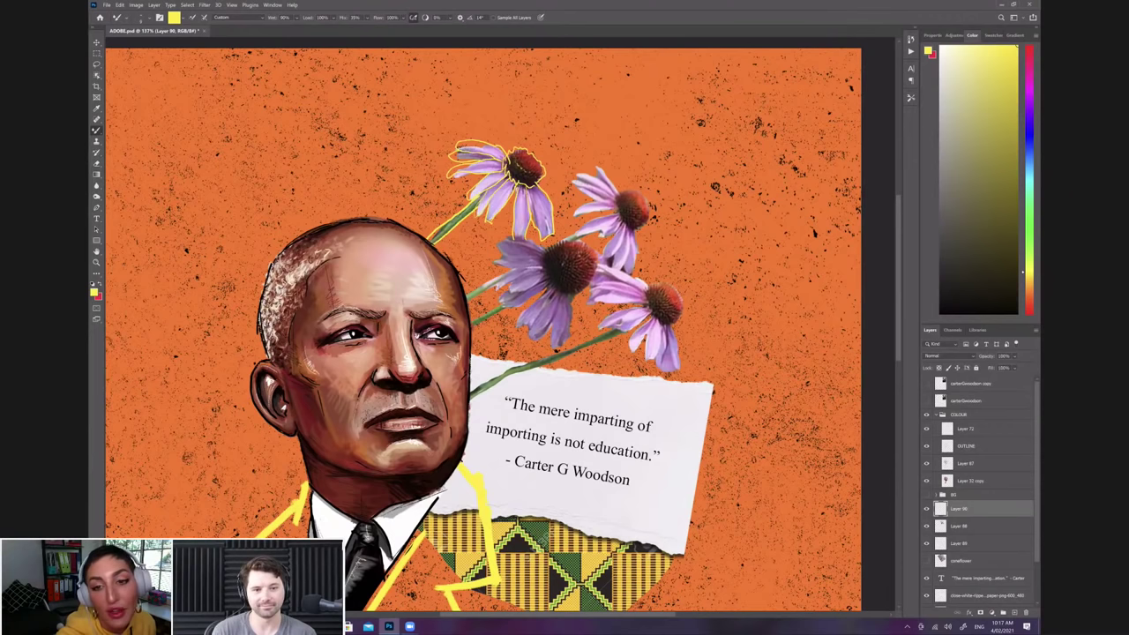
{"action": "mouse_move", "coordinate": [540, 240]}
{"action": "left_mouse_down"}
{"action": "mouse_move", "coordinate": [506, 241]}
{"action": "mouse_move", "coordinate": [506, 257]}
{"action": "mouse_move", "coordinate": [544, 260]}
{"action": "mouse_move", "coordinate": [517, 263]}
{"action": "mouse_move", "coordinate": [536, 267]}
{"action": "mouse_move", "coordinate": [499, 283]}
{"action": "mouse_move", "coordinate": [544, 264]}
{"action": "left_mouse_up"}
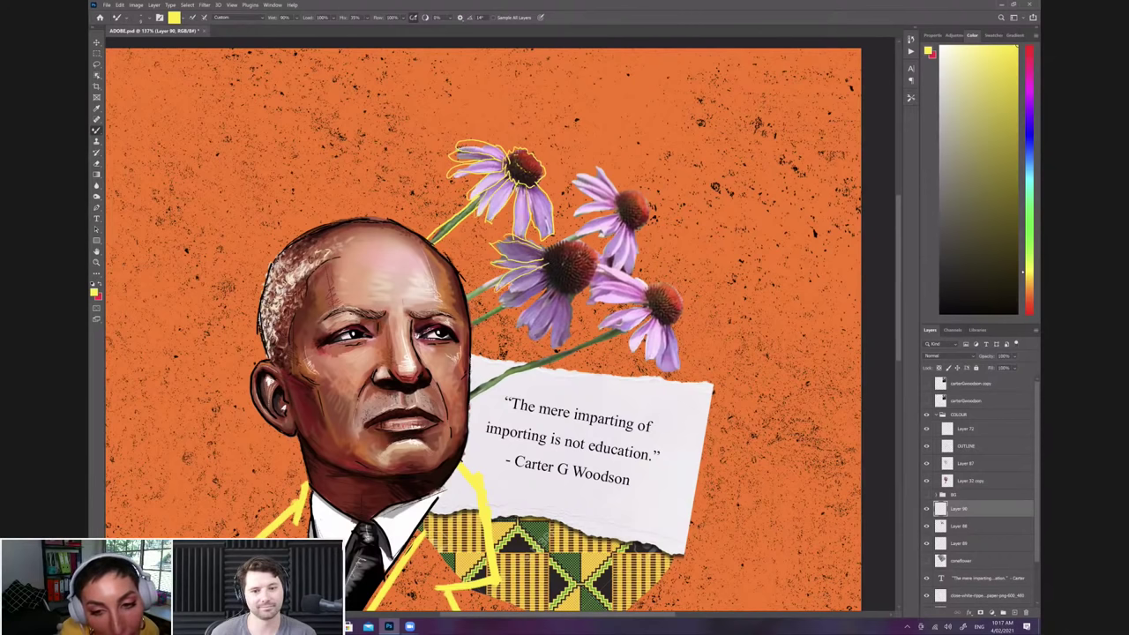
{"action": "mouse_move", "coordinate": [505, 299]}
{"action": "left_mouse_down"}
{"action": "mouse_move", "coordinate": [495, 306]}
{"action": "mouse_move", "coordinate": [547, 288]}
{"action": "mouse_move", "coordinate": [468, 301]}
{"action": "left_mouse_up"}
{"action": "left_click_drag", "start_coordinate": [512, 270], "coordinate": [467, 290]}
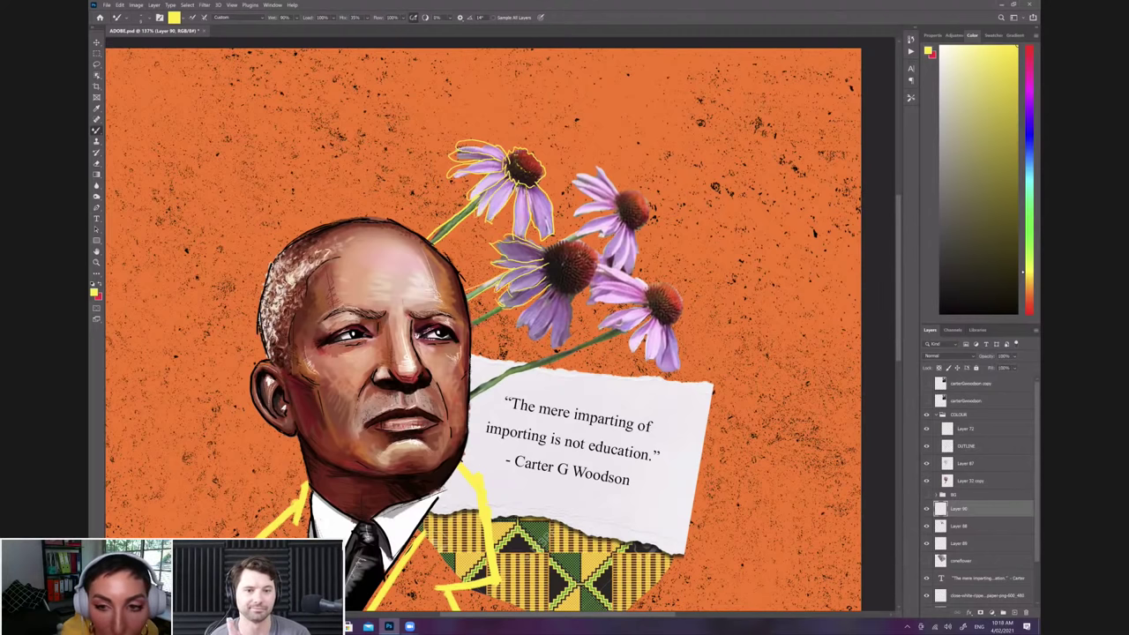
Step: Outline the upper-right coneflower, the rest of the central one, and the lower-right flower with its long stem in yellow
{"action": "mouse_move", "coordinate": [605, 237]}
{"action": "left_mouse_down"}
{"action": "mouse_move", "coordinate": [620, 225]}
{"action": "mouse_move", "coordinate": [605, 215]}
{"action": "mouse_move", "coordinate": [620, 213]}
{"action": "mouse_move", "coordinate": [587, 202]}
{"action": "mouse_move", "coordinate": [617, 206]}
{"action": "mouse_move", "coordinate": [591, 178]}
{"action": "mouse_move", "coordinate": [601, 188]}
{"action": "mouse_move", "coordinate": [613, 180]}
{"action": "mouse_move", "coordinate": [615, 214]}
{"action": "mouse_move", "coordinate": [635, 222]}
{"action": "mouse_move", "coordinate": [649, 207]}
{"action": "mouse_move", "coordinate": [626, 190]}
{"action": "mouse_move", "coordinate": [636, 230]}
{"action": "left_mouse_up"}
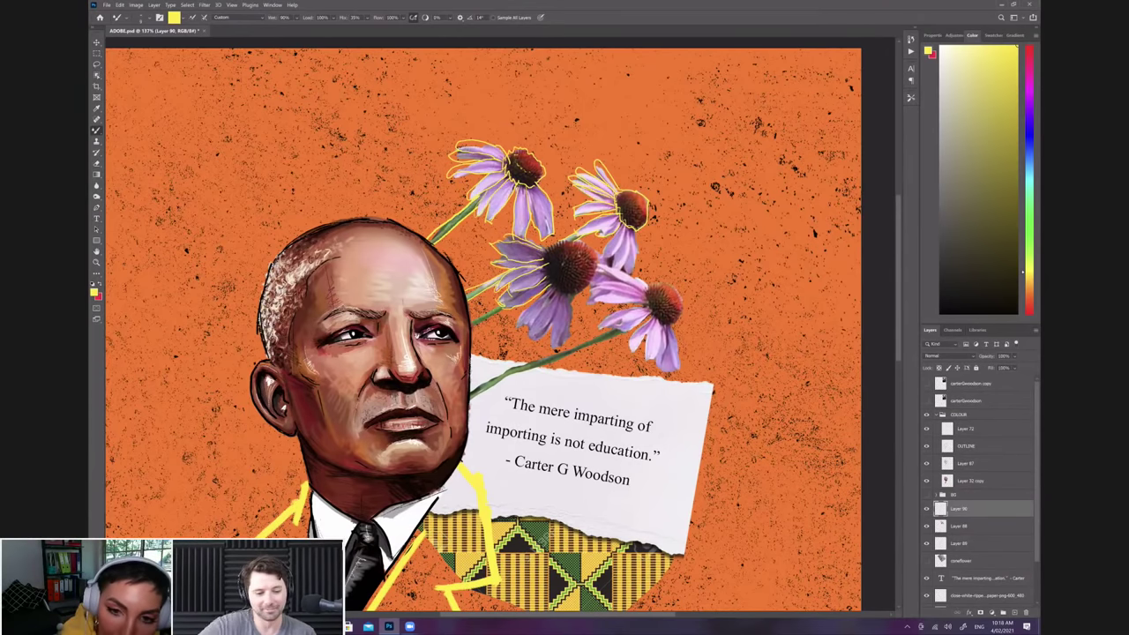
{"action": "left_click_drag", "start_coordinate": [540, 300], "coordinate": [518, 286]}
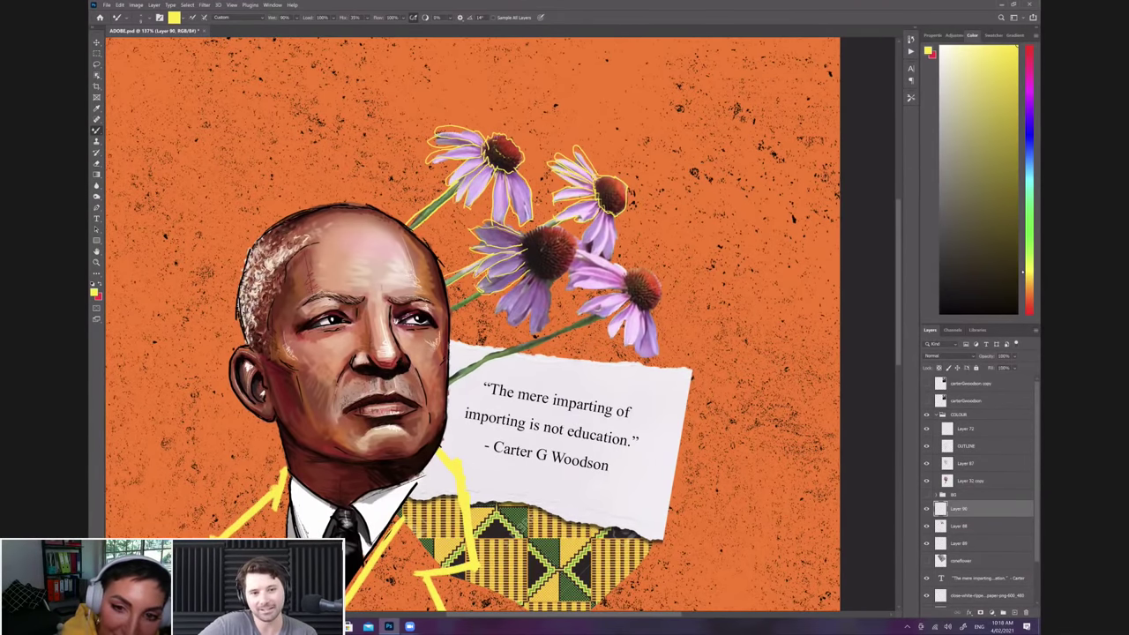
{"action": "left_click_drag", "start_coordinate": [520, 287], "coordinate": [506, 270]}
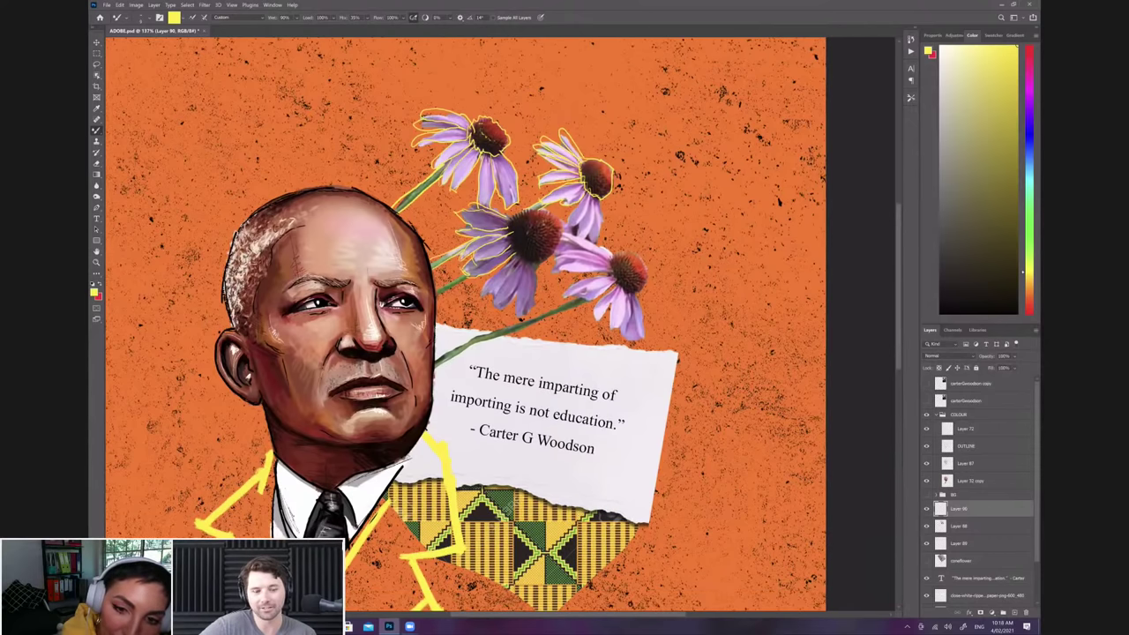
{"action": "left_click_drag", "start_coordinate": [496, 266], "coordinate": [480, 295]}
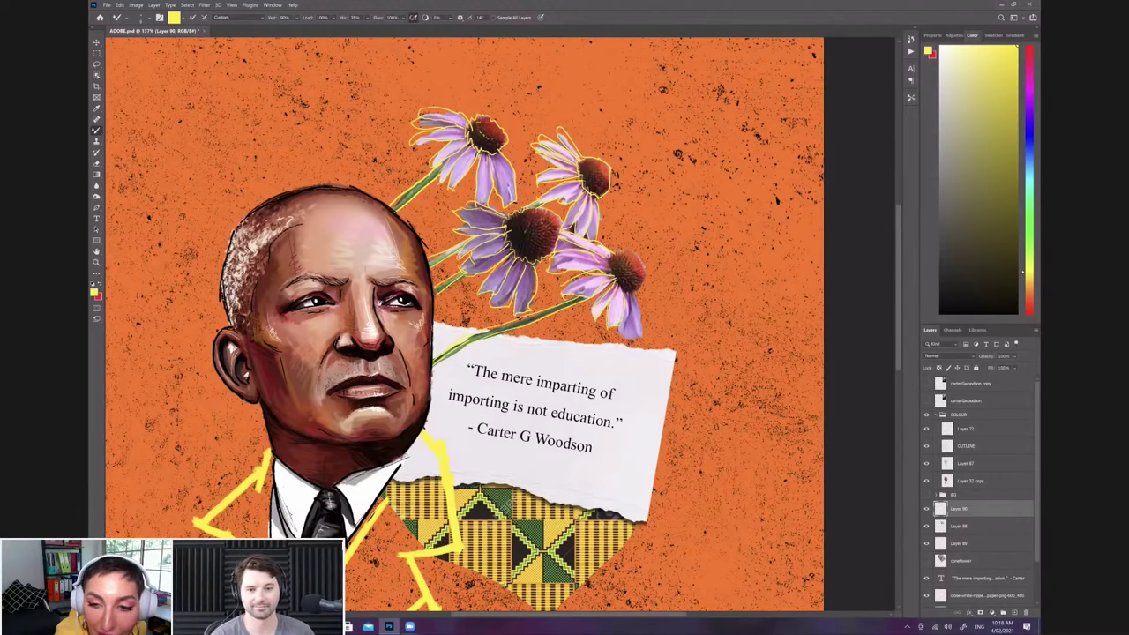
{"action": "mouse_move", "coordinate": [619, 327]}
{"action": "left_mouse_down"}
{"action": "mouse_move", "coordinate": [637, 339]}
{"action": "mouse_move", "coordinate": [635, 295]}
{"action": "left_mouse_up"}
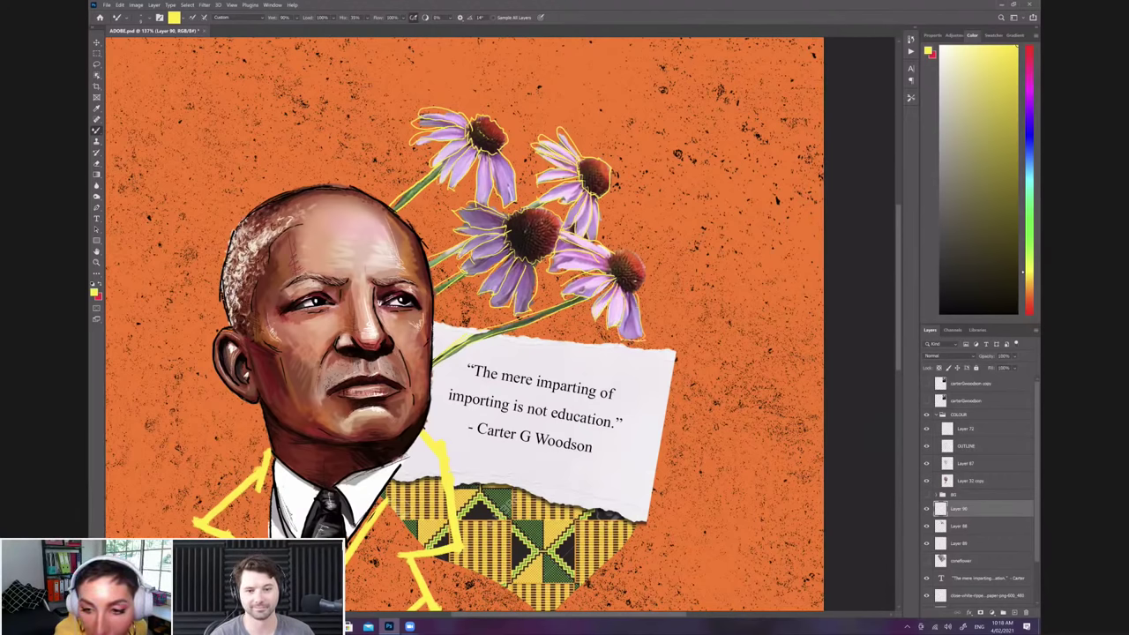
{"action": "mouse_move", "coordinate": [608, 258]}
{"action": "left_mouse_down"}
{"action": "mouse_move", "coordinate": [620, 287]}
{"action": "mouse_move", "coordinate": [645, 262]}
{"action": "mouse_move", "coordinate": [630, 293]}
{"action": "left_mouse_up"}
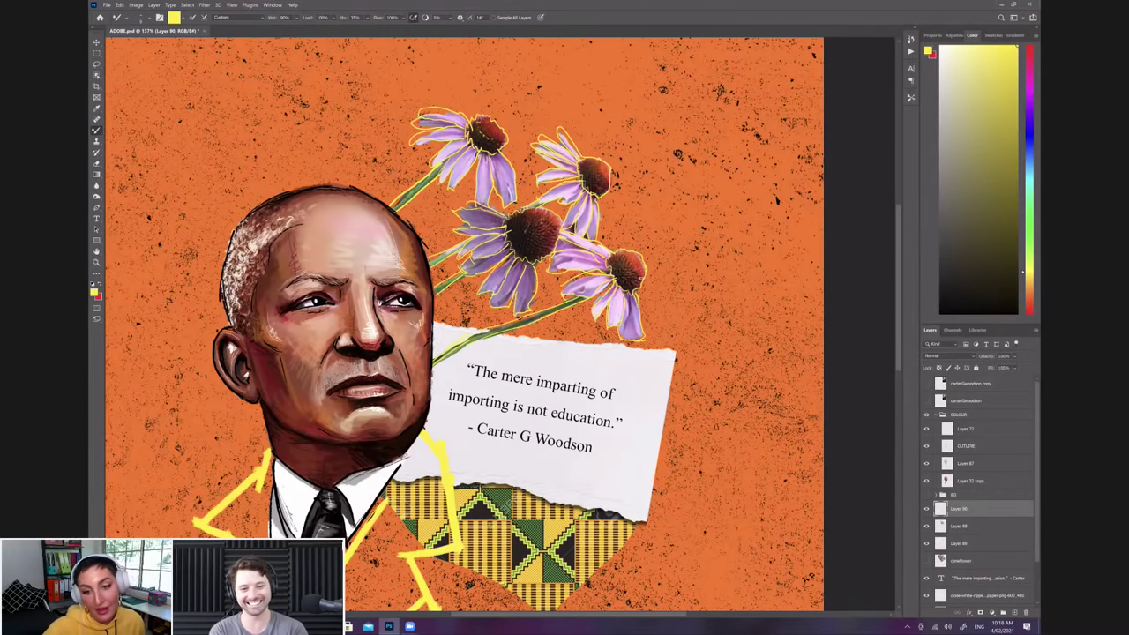
Step: Place the Aster-Oblongifolius photo as an embedded image between the two coneflower layers
{"action": "scroll", "coordinate": [647, 422], "scroll_direction": "down", "scroll_amount": 2}
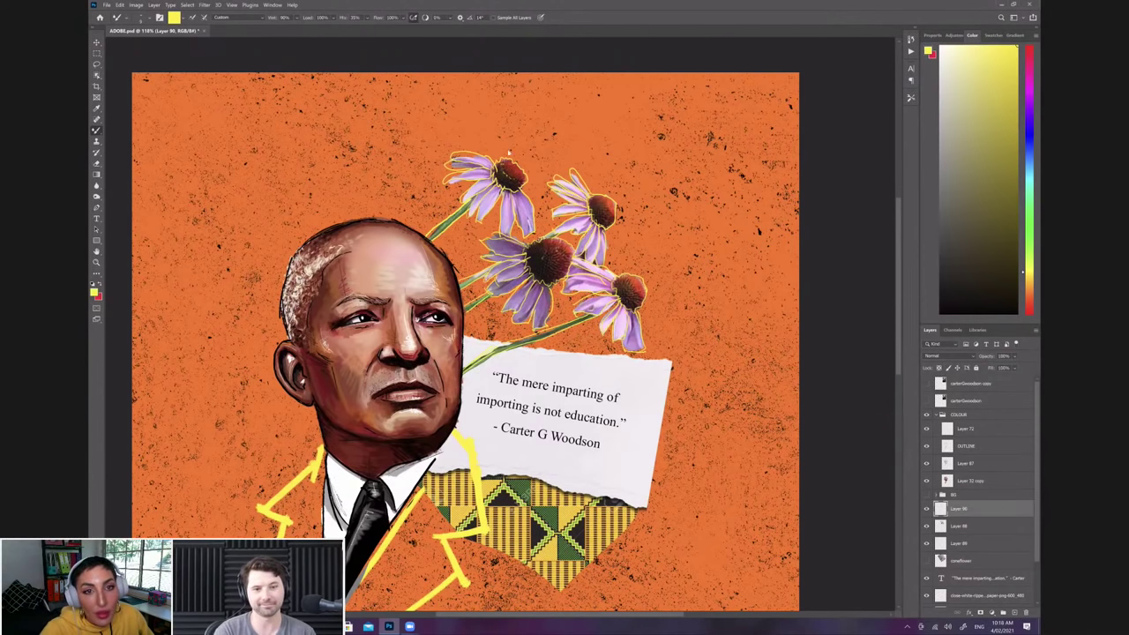
{"action": "scroll", "coordinate": [870, 496], "scroll_direction": "down", "scroll_amount": 5}
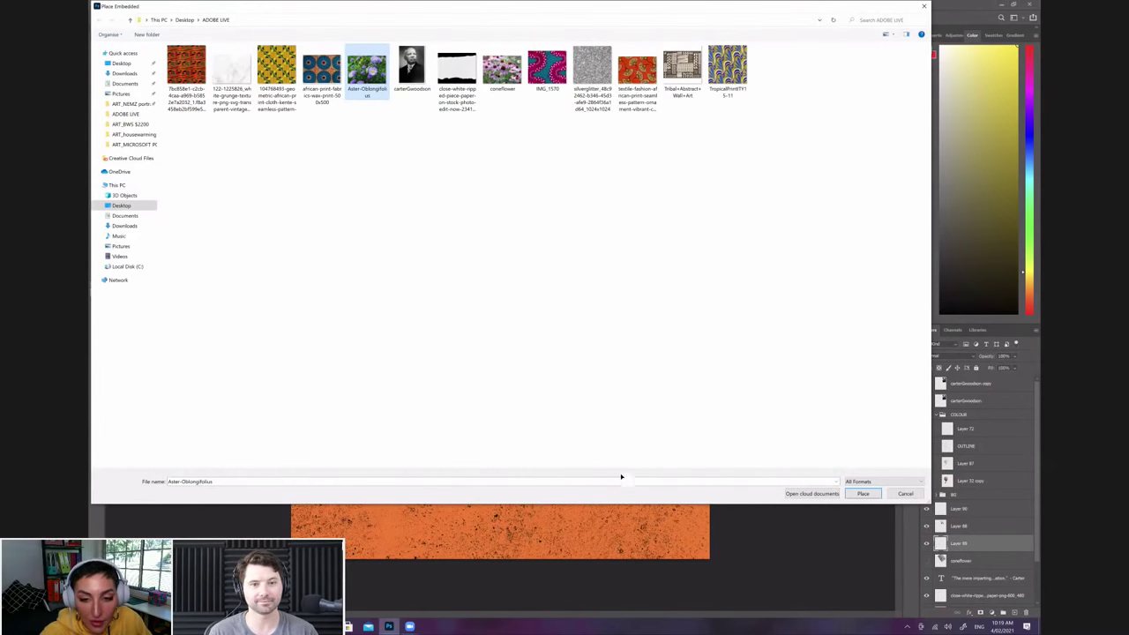
{"action": "key", "text": "Return"}
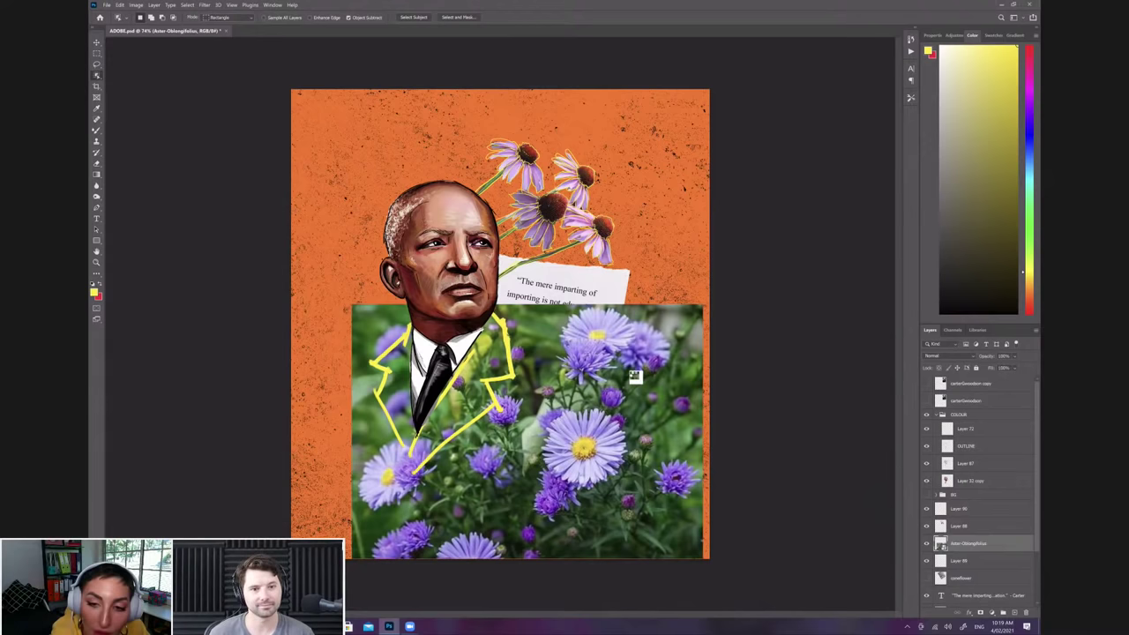
Step: Select the large purple asters with Object Selection, copy them to a new layer and hide the aster photo
{"action": "left_click_drag", "start_coordinate": [549, 426], "coordinate": [638, 480]}
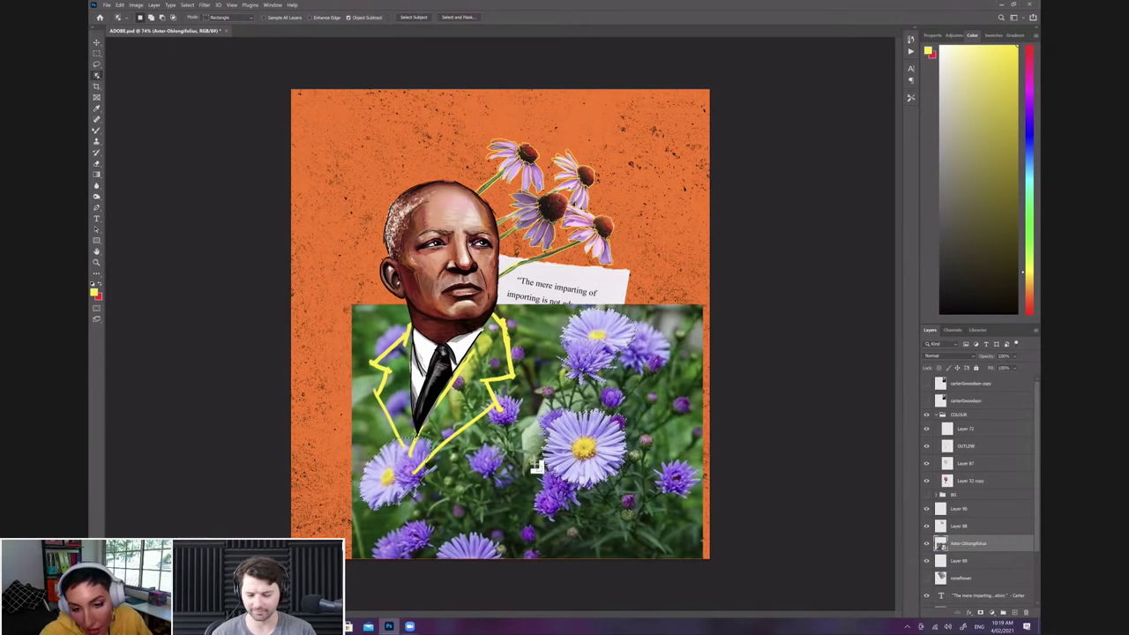
{"action": "right_click", "coordinate": [571, 305]}
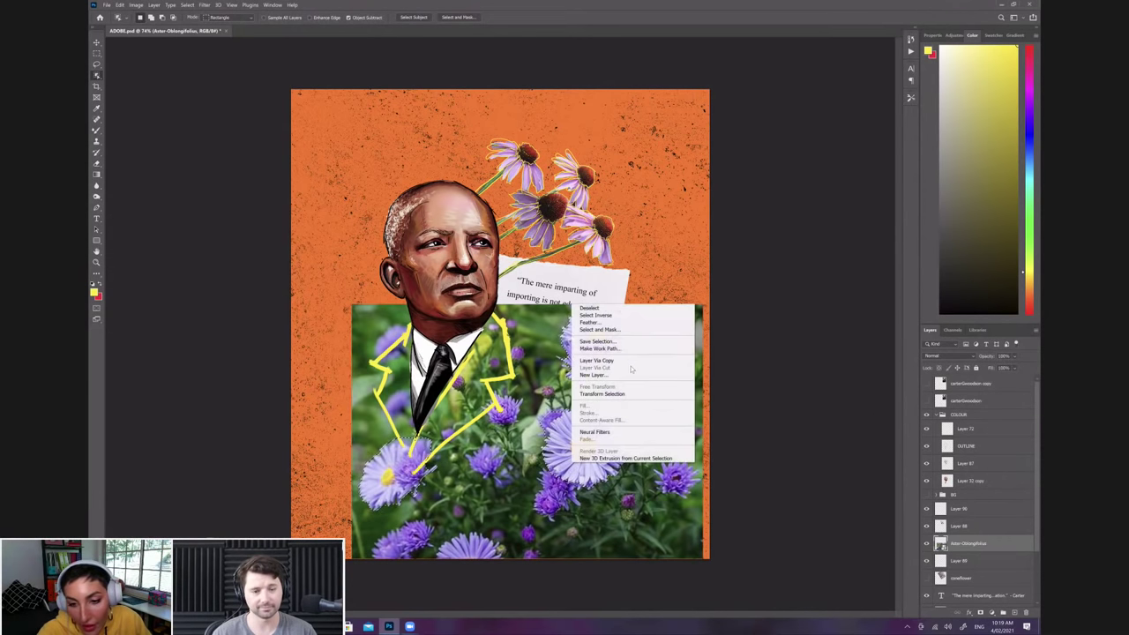
{"action": "left_click", "coordinate": [626, 364]}
{"action": "left_click", "coordinate": [926, 561]}
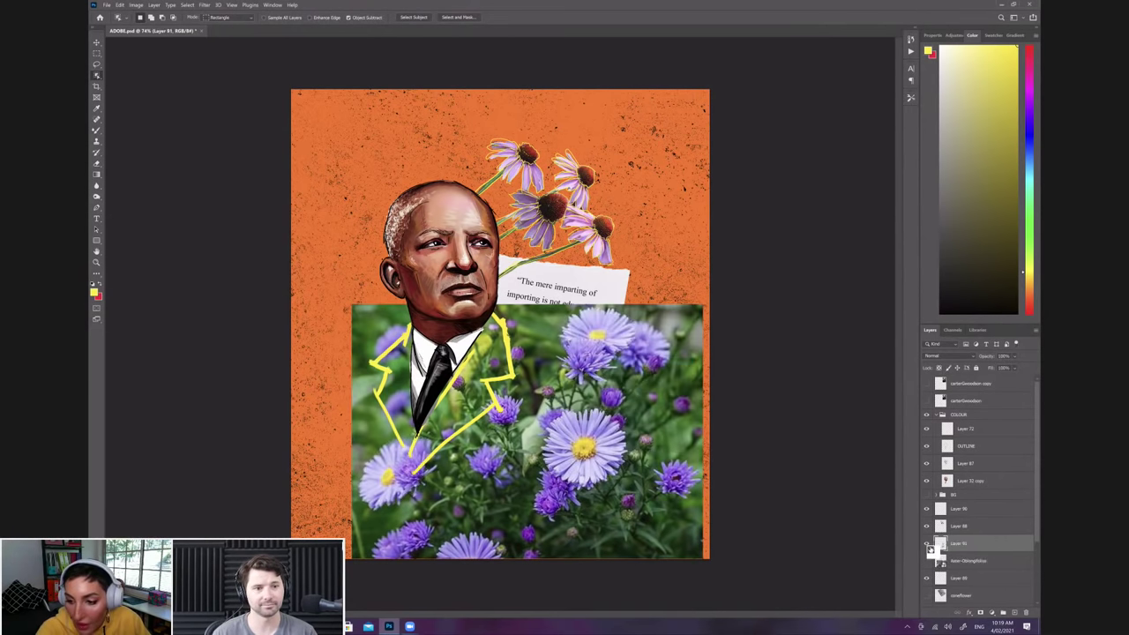
Step: Lasso the upper aster pair that overlaps the quote paper on the cut-out aster layer
{"action": "left_click", "coordinate": [97, 65]}
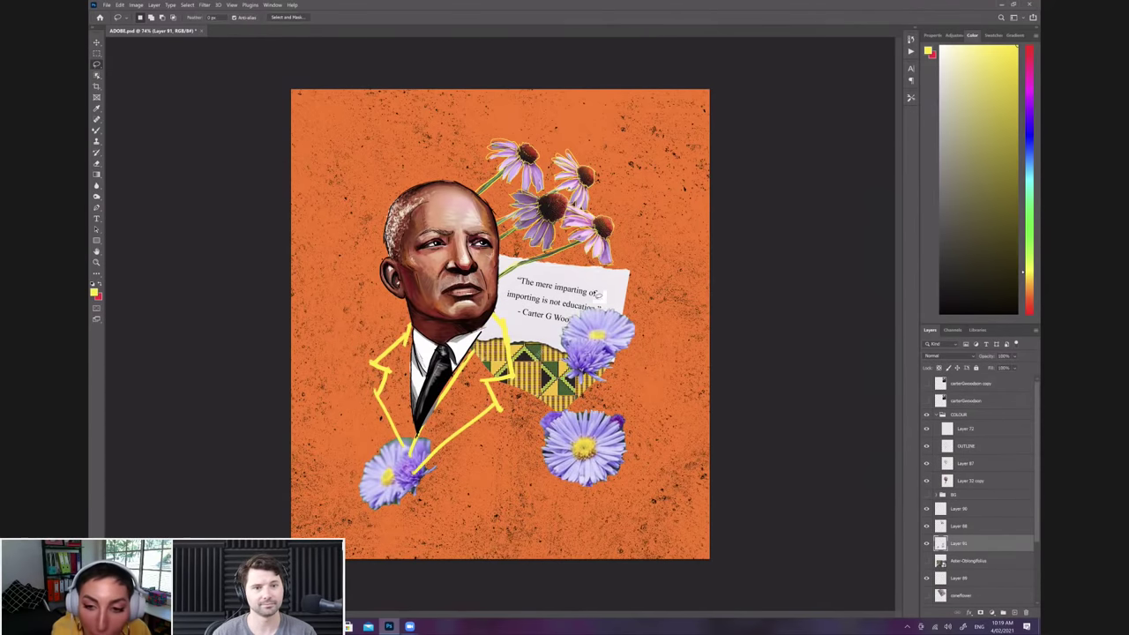
{"action": "mouse_move", "coordinate": [596, 291]}
{"action": "left_mouse_down"}
{"action": "mouse_move", "coordinate": [558, 320]}
{"action": "mouse_move", "coordinate": [598, 289]}
{"action": "left_mouse_up"}
{"action": "left_click", "coordinate": [120, 5]}
{"action": "left_click", "coordinate": [162, 177]}
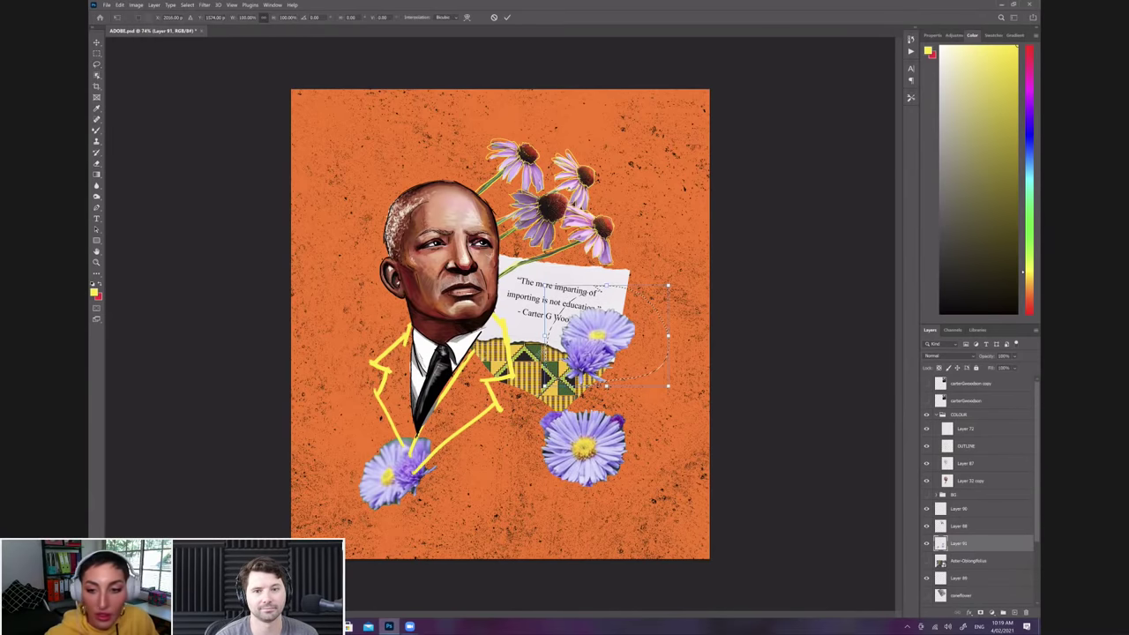
{"action": "right_click", "coordinate": [623, 355]}
{"action": "left_click", "coordinate": [592, 338]}
{"action": "left_click", "coordinate": [119, 5]}
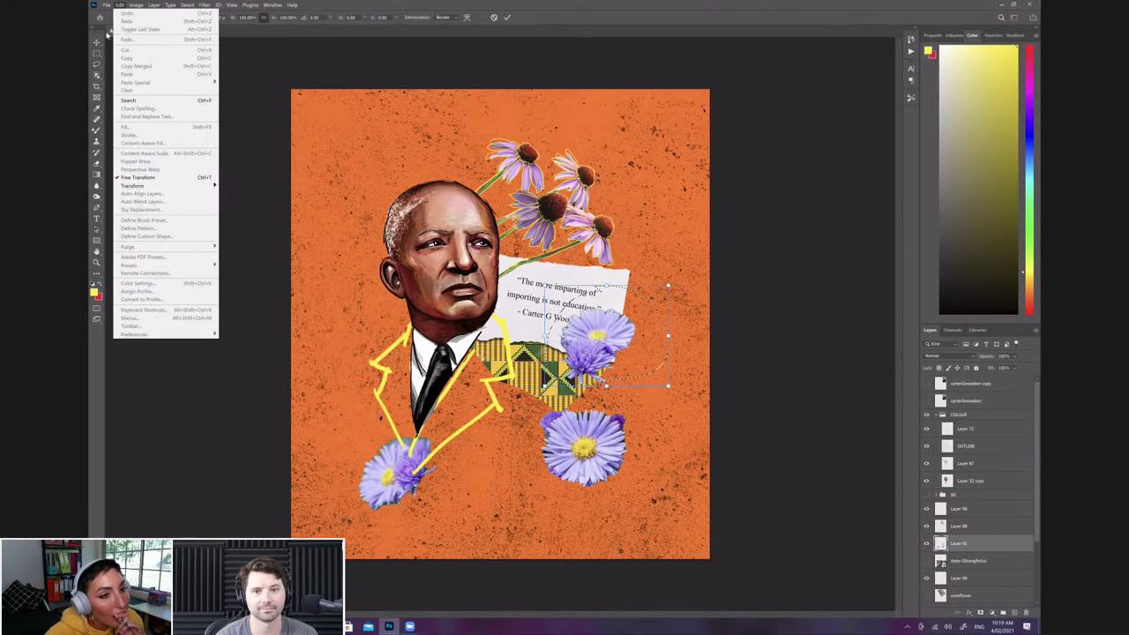
{"action": "key", "text": "Escape"}
{"action": "key", "text": "Escape"}
{"action": "left_click", "coordinate": [119, 5]}
{"action": "left_click", "coordinate": [154, 177]}
{"action": "left_click", "coordinate": [680, 432]}
Step: Cut the lassoed aster pair to its own layer, rotate it about 46° and move it just above the large aster
{"action": "right_click", "coordinate": [651, 408]}
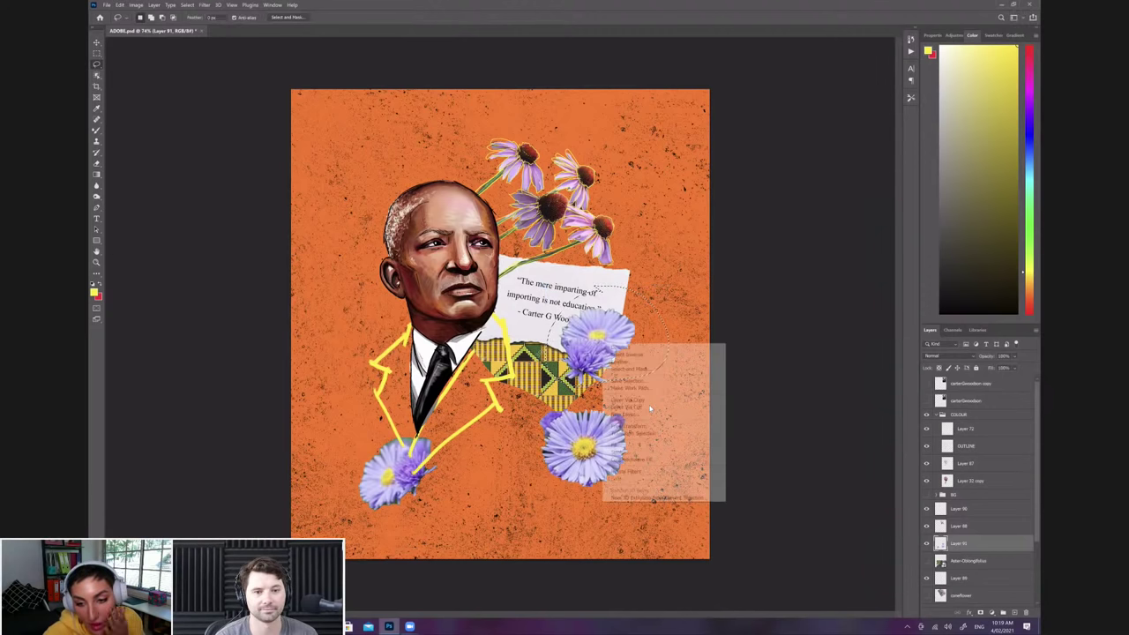
{"action": "left_click", "coordinate": [628, 408]}
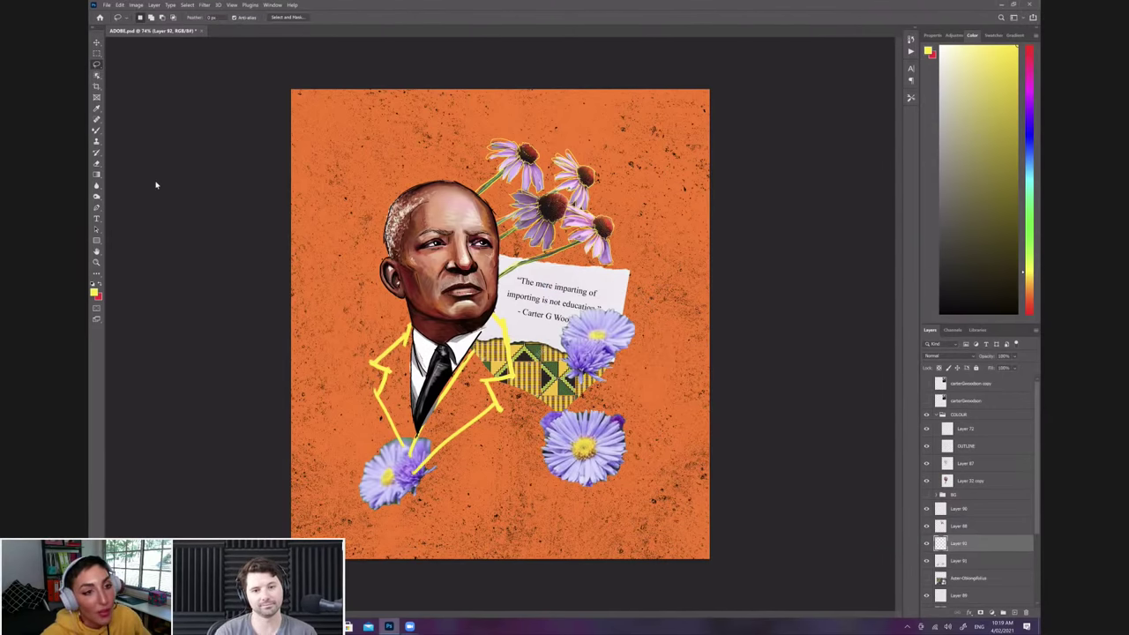
{"action": "left_click", "coordinate": [120, 5]}
{"action": "left_click", "coordinate": [140, 177]}
{"action": "left_click_drag", "start_coordinate": [629, 351], "coordinate": [634, 391]}
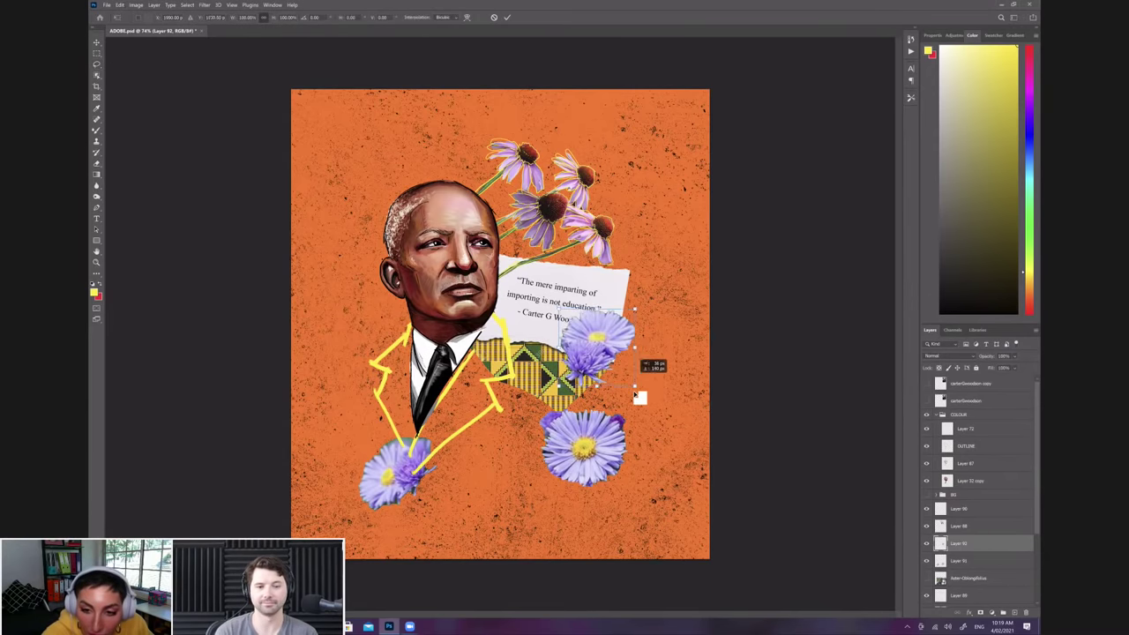
{"action": "left_click_drag", "start_coordinate": [563, 340], "coordinate": [620, 336]}
{"action": "left_click_drag", "start_coordinate": [625, 387], "coordinate": [626, 394]}
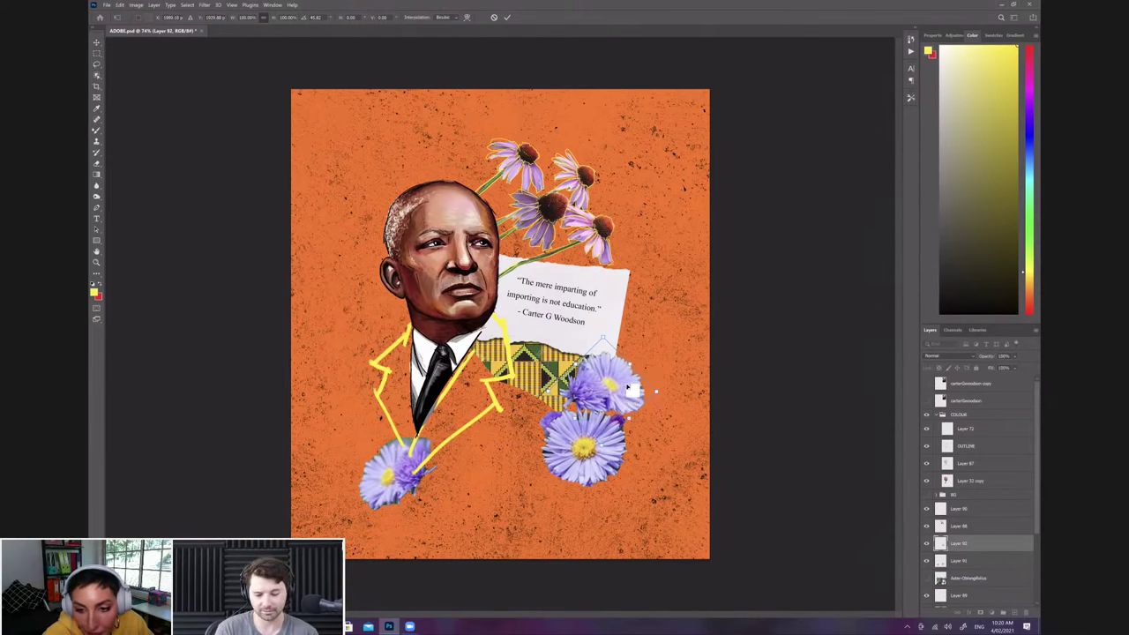
Step: Nudge the rotated aster pair slightly down toward the large aster and apply the transform
{"action": "key", "text": "Down"}
{"action": "key", "text": "Down"}
{"action": "key", "text": "Down"}
{"action": "key", "text": "Down"}
{"action": "key", "text": "Down"}
{"action": "key", "text": "Down"}
{"action": "key", "text": "Down"}
{"action": "key", "text": "Down"}
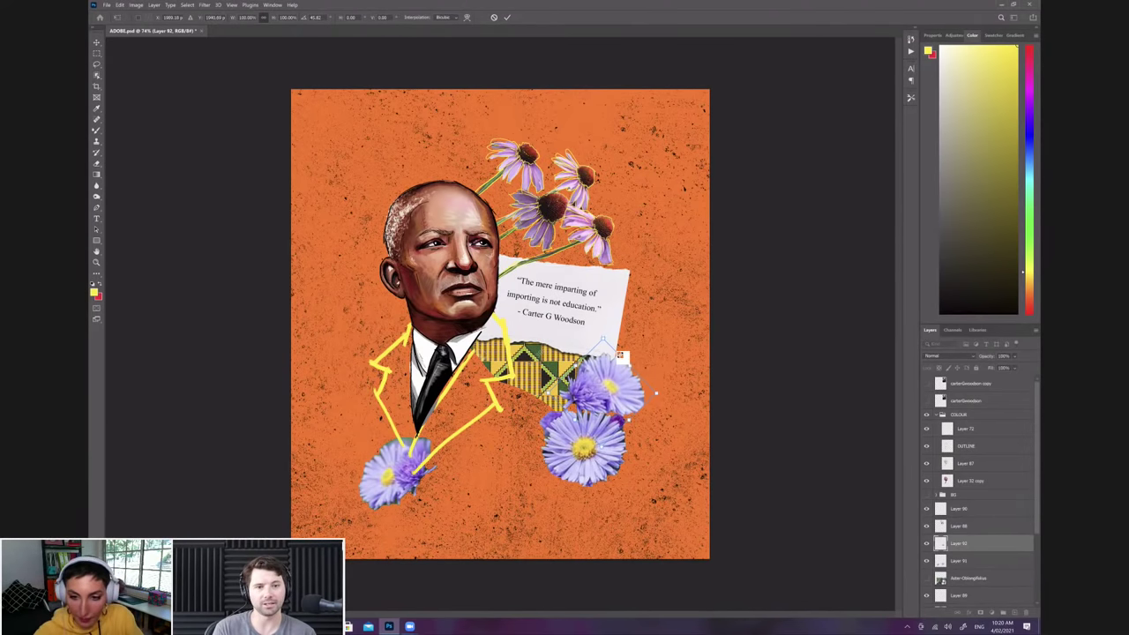
{"action": "key", "text": "Return"}
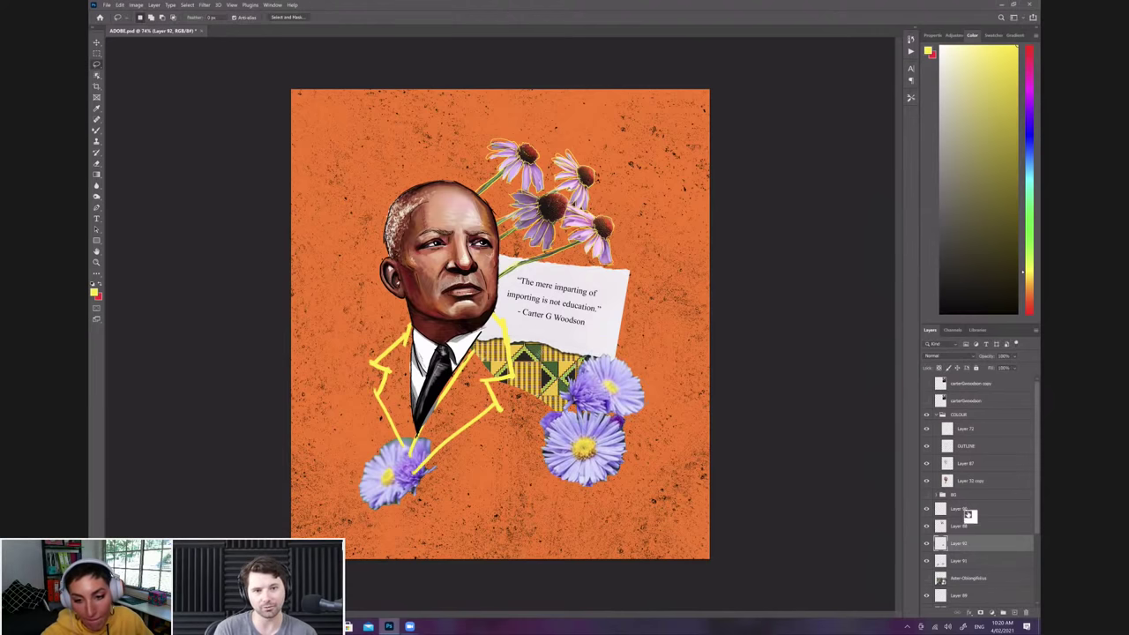
Step: On the original cut-out aster layer, lasso the asters under the jacket, move them beside the large aster and deselect
{"action": "left_click", "coordinate": [958, 563]}
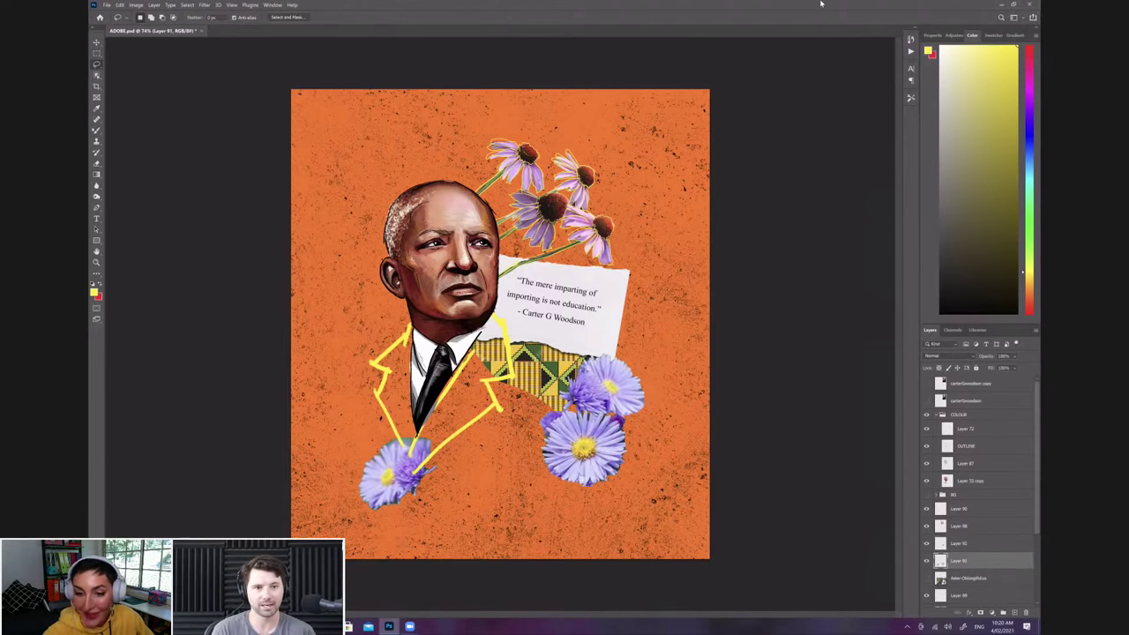
{"action": "mouse_move", "coordinate": [386, 433]}
{"action": "left_mouse_down"}
{"action": "mouse_move", "coordinate": [378, 535]}
{"action": "mouse_move", "coordinate": [457, 451]}
{"action": "mouse_move", "coordinate": [399, 419]}
{"action": "mouse_move", "coordinate": [368, 436]}
{"action": "left_mouse_up"}
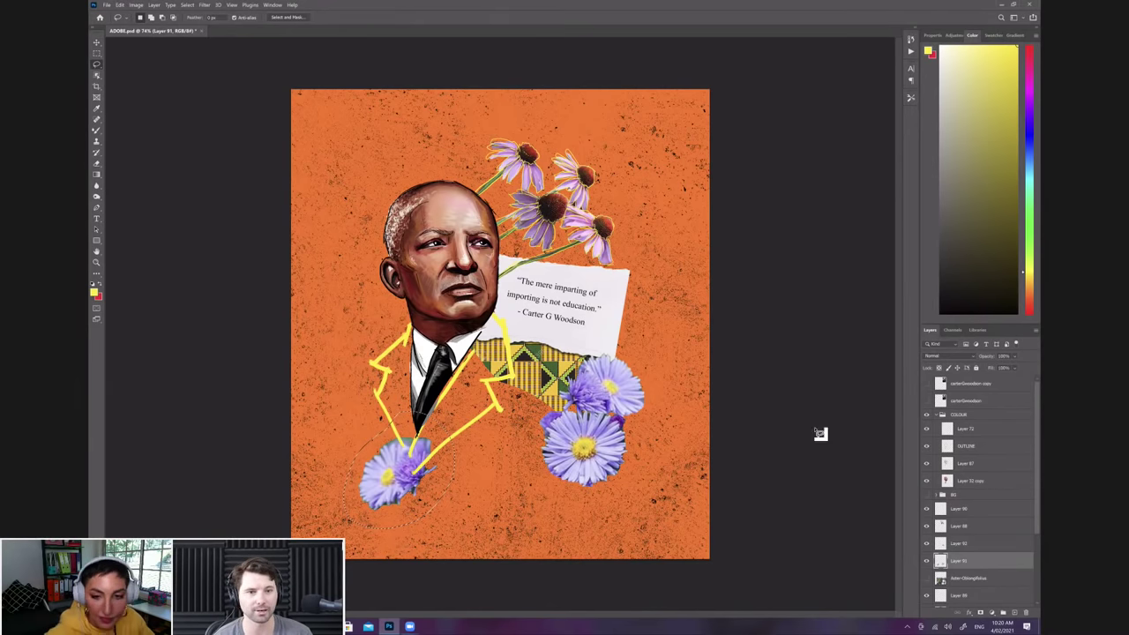
{"action": "left_click", "coordinate": [120, 6]}
{"action": "left_click", "coordinate": [159, 178]}
{"action": "left_click_drag", "start_coordinate": [413, 476], "coordinate": [532, 449]}
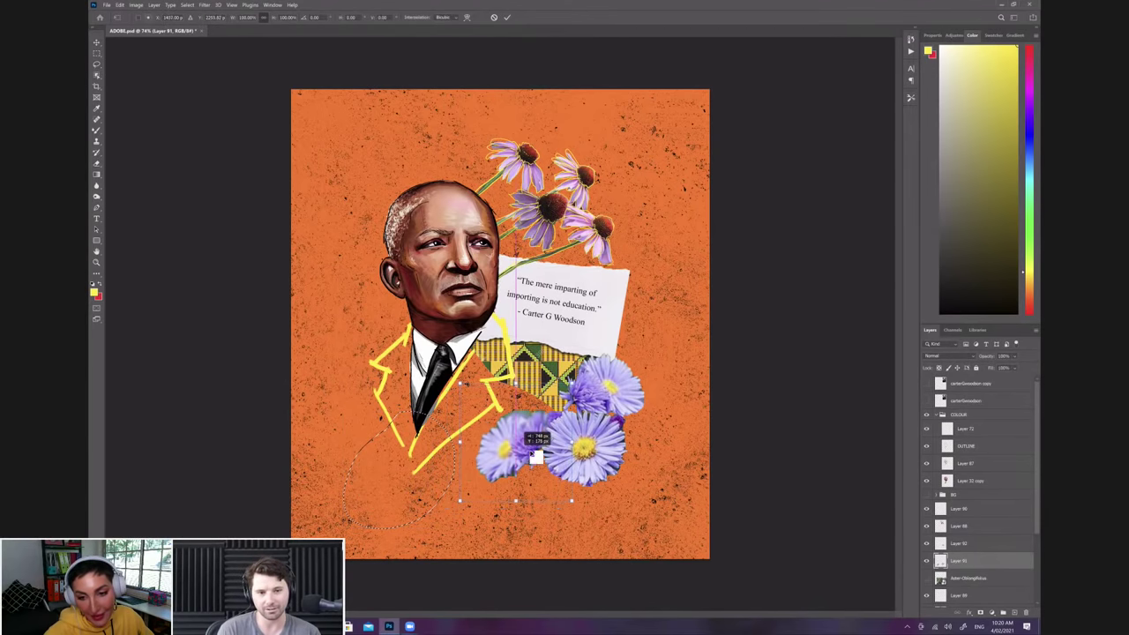
{"action": "key", "text": "Return"}
{"action": "key", "text": "ctrl+d"}
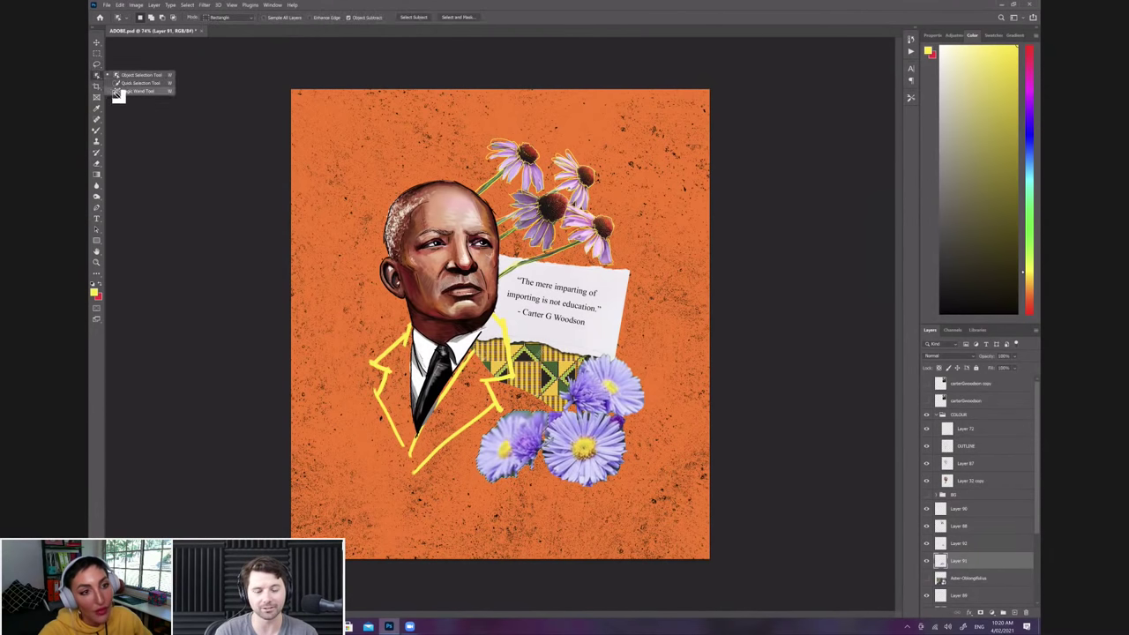
Step: Merge the two cut-out aster layers into a single layer
{"action": "left_click", "coordinate": [965, 545], "text": "shift"}
{"action": "right_click", "coordinate": [964, 544]}
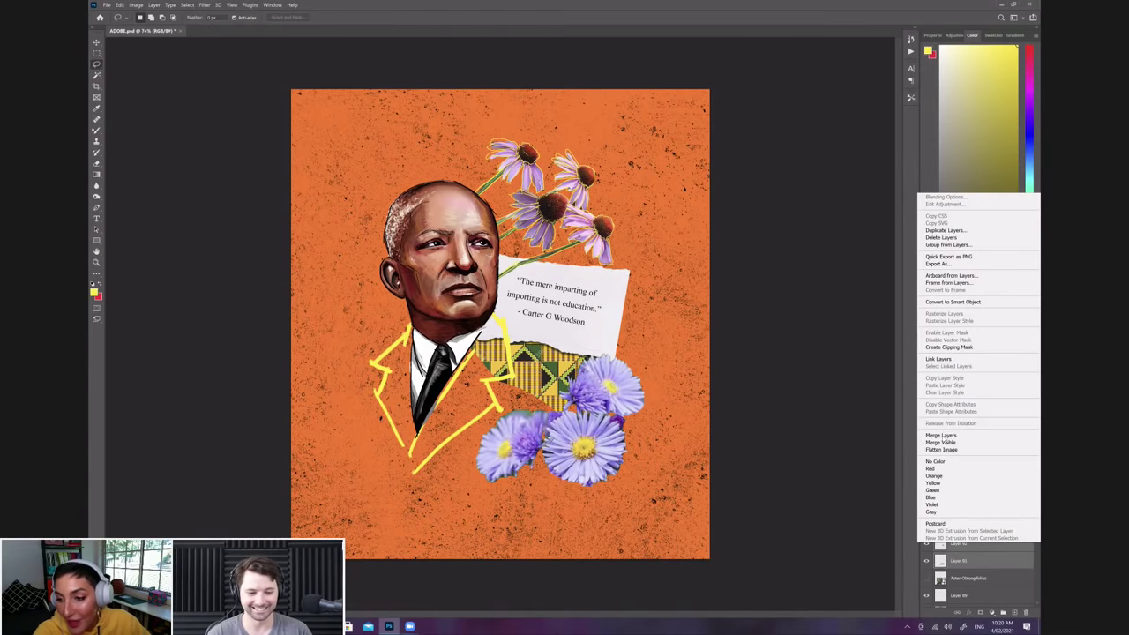
{"action": "left_click", "coordinate": [946, 436]}
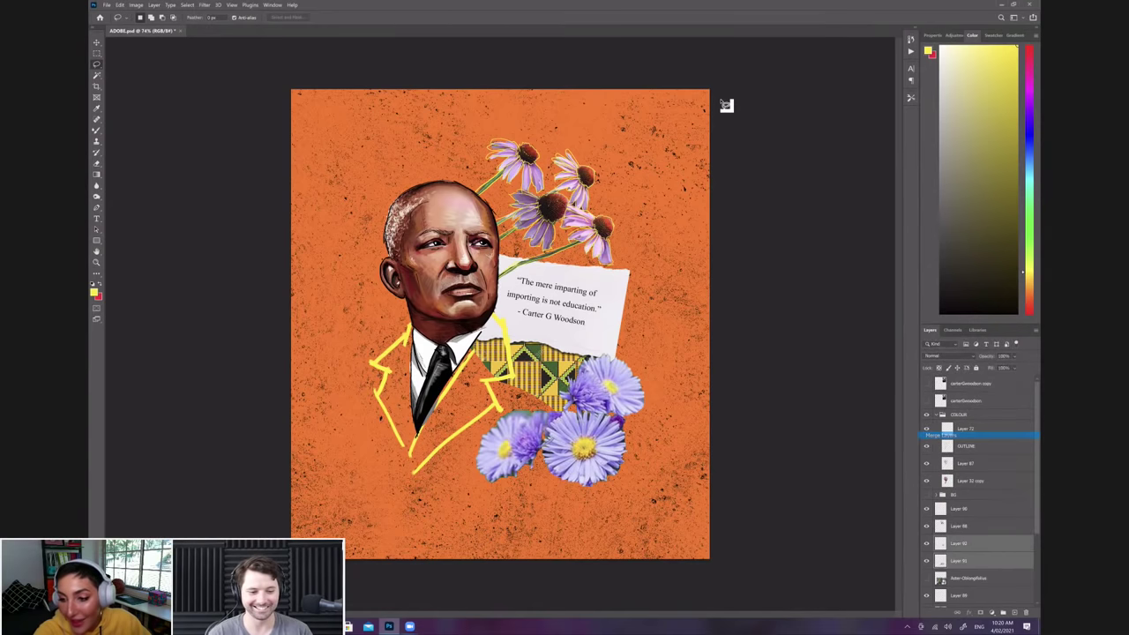
Step: Move the merged aster cluster down and left beneath the jacket's lower lapel and scale it down slightly
{"action": "left_click", "coordinate": [120, 6]}
{"action": "left_click", "coordinate": [168, 178]}
{"action": "left_click_drag", "start_coordinate": [533, 476], "coordinate": [451, 498]}
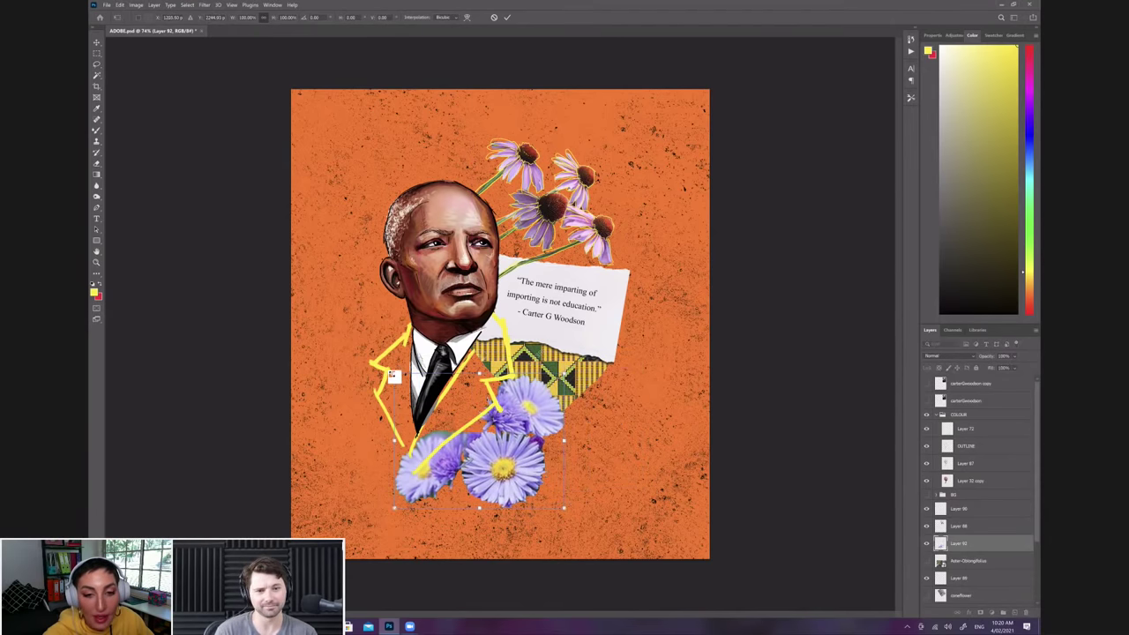
{"action": "left_click_drag", "start_coordinate": [396, 375], "coordinate": [422, 391]}
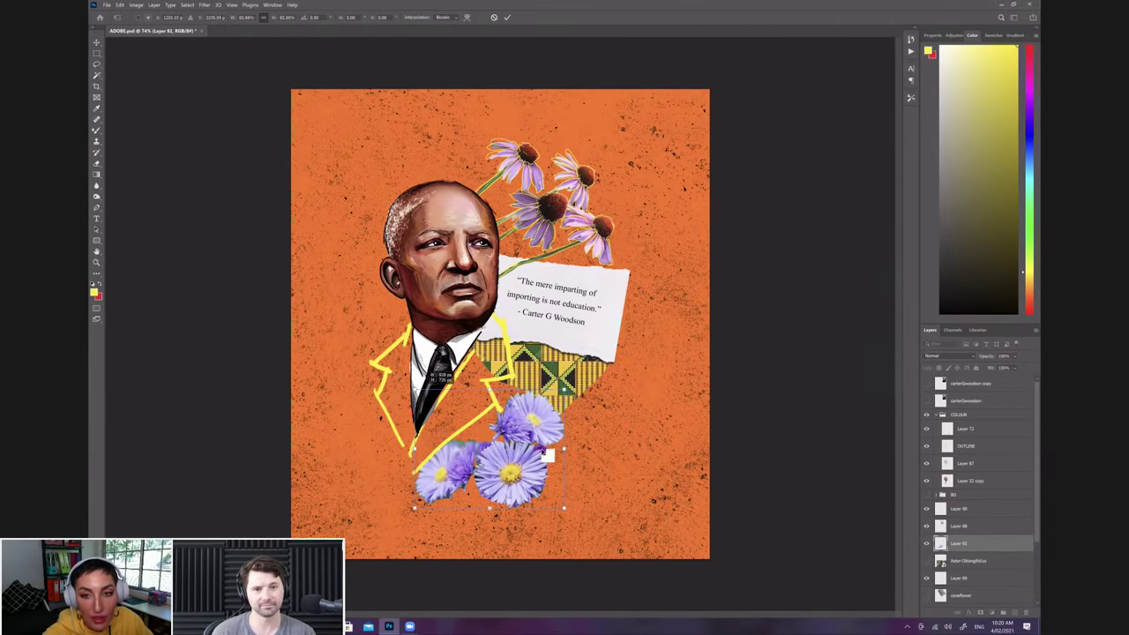
{"action": "left_click_drag", "start_coordinate": [538, 448], "coordinate": [531, 439]}
{"action": "key", "text": "Return"}
Step: Enlarge the aster cluster to about 103%, nudge it slightly down and left at the jacket's lower edge and apply the transform
{"action": "left_click", "coordinate": [119, 5]}
{"action": "left_click", "coordinate": [155, 177]}
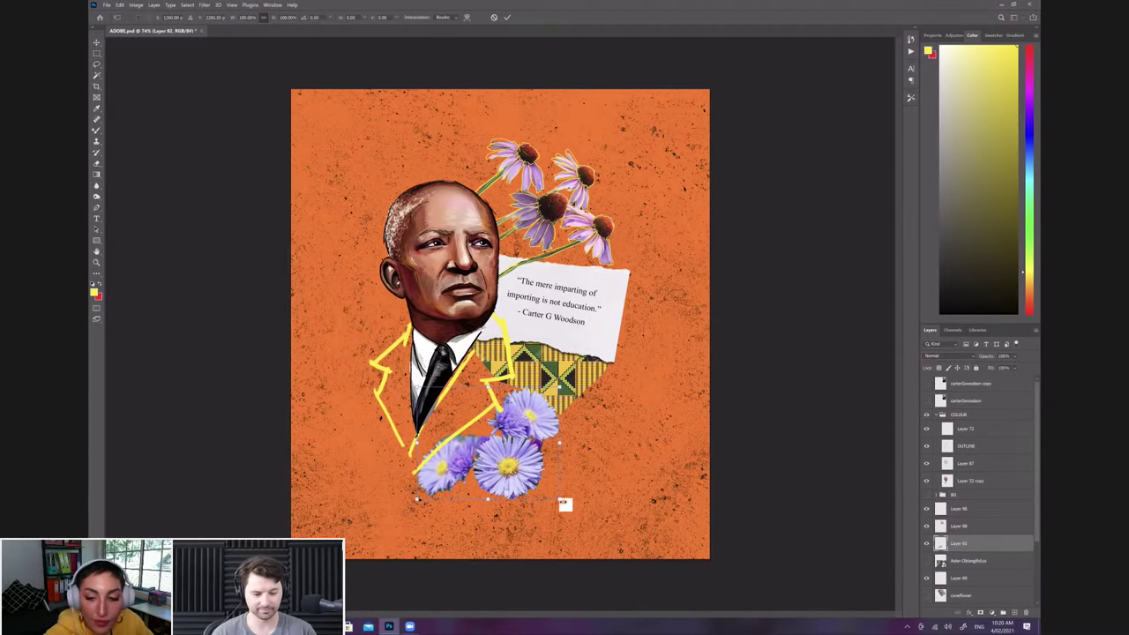
{"action": "left_click_drag", "start_coordinate": [565, 504], "coordinate": [570, 507]}
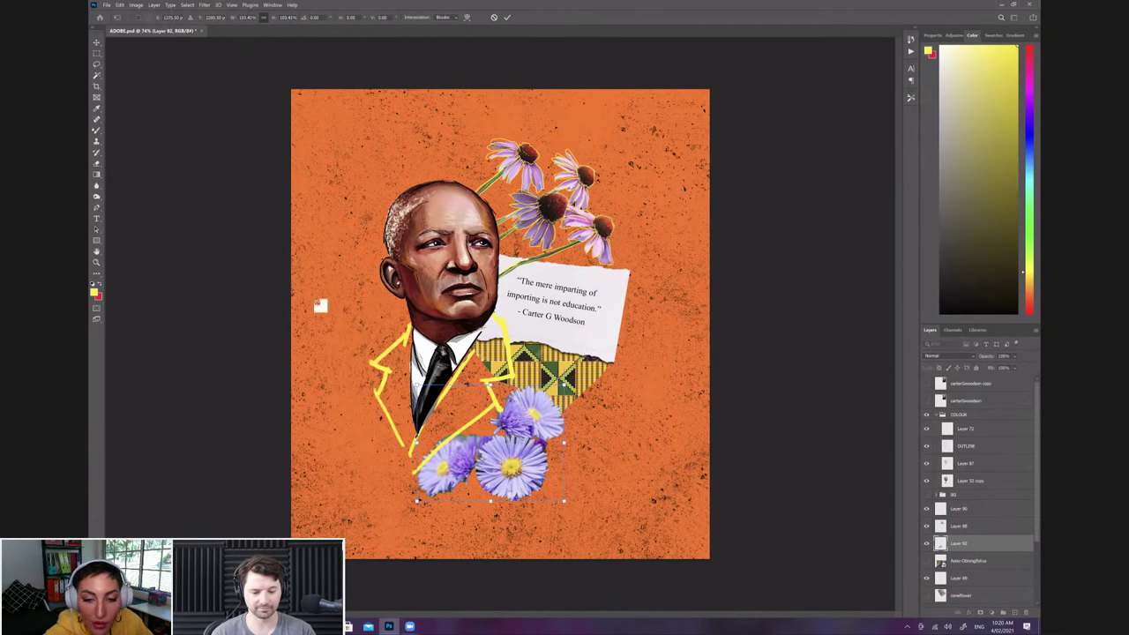
{"action": "left_click_drag", "start_coordinate": [374, 334], "coordinate": [380, 329]}
{"action": "left_click_drag", "start_coordinate": [517, 481], "coordinate": [504, 488]}
{"action": "key", "text": "Return"}
Step: On a new layer above the asters, outline the petals of the left aster pair with thin yellow brush lines
{"action": "left_click", "coordinate": [96, 132]}
{"action": "left_click", "coordinate": [1014, 612]}
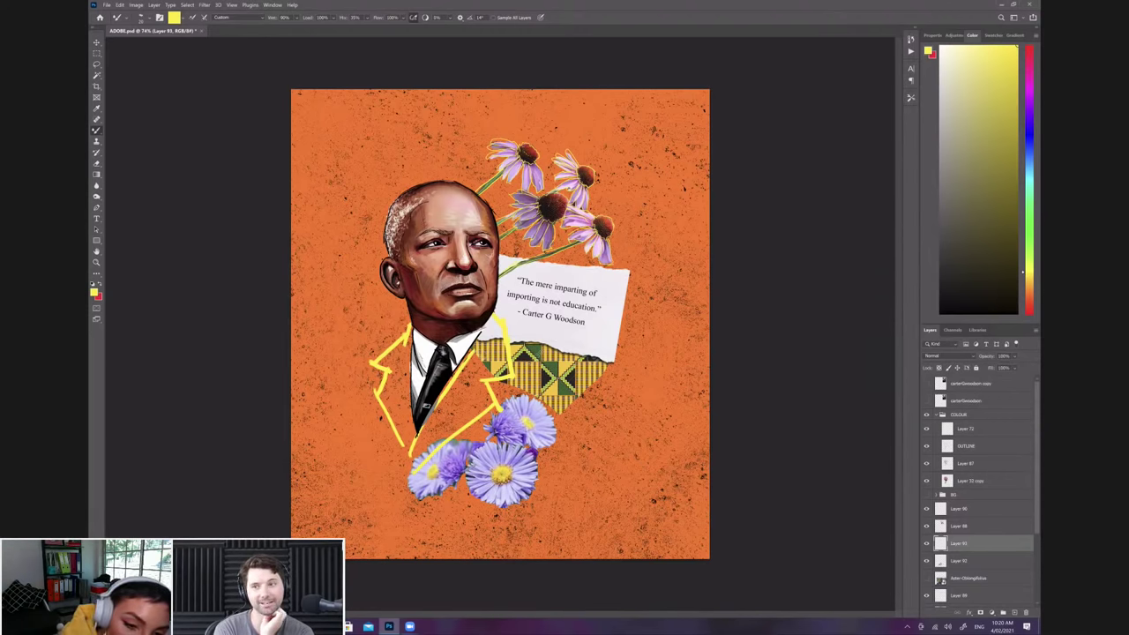
{"action": "scroll", "coordinate": [393, 408], "scroll_direction": "up", "scroll_amount": 2}
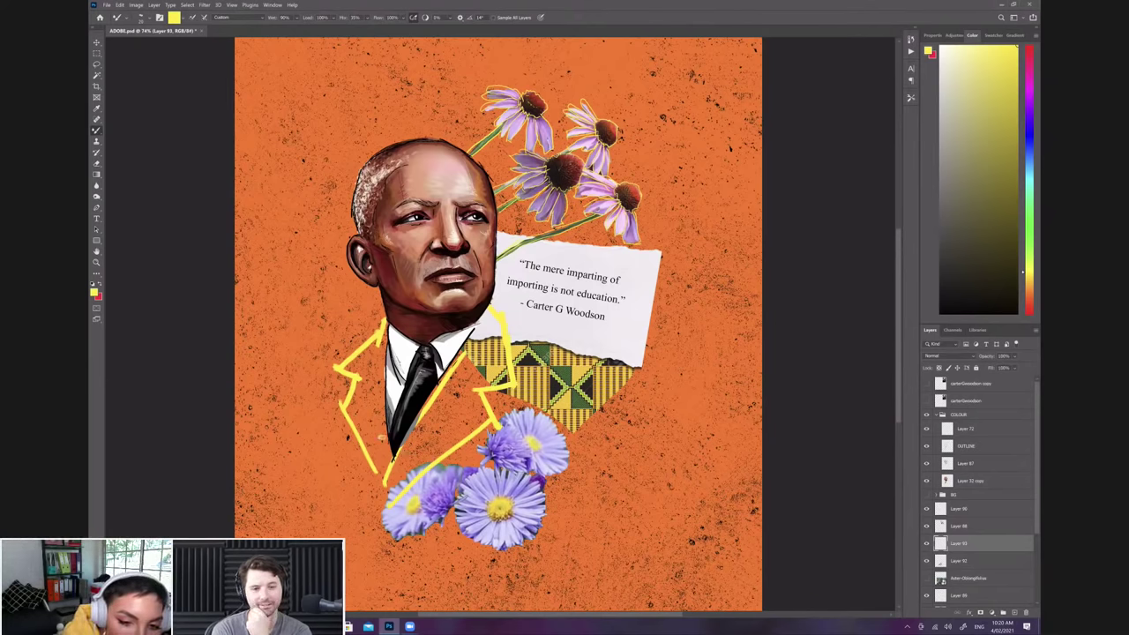
{"action": "scroll", "coordinate": [457, 406], "scroll_direction": "up", "scroll_amount": 1}
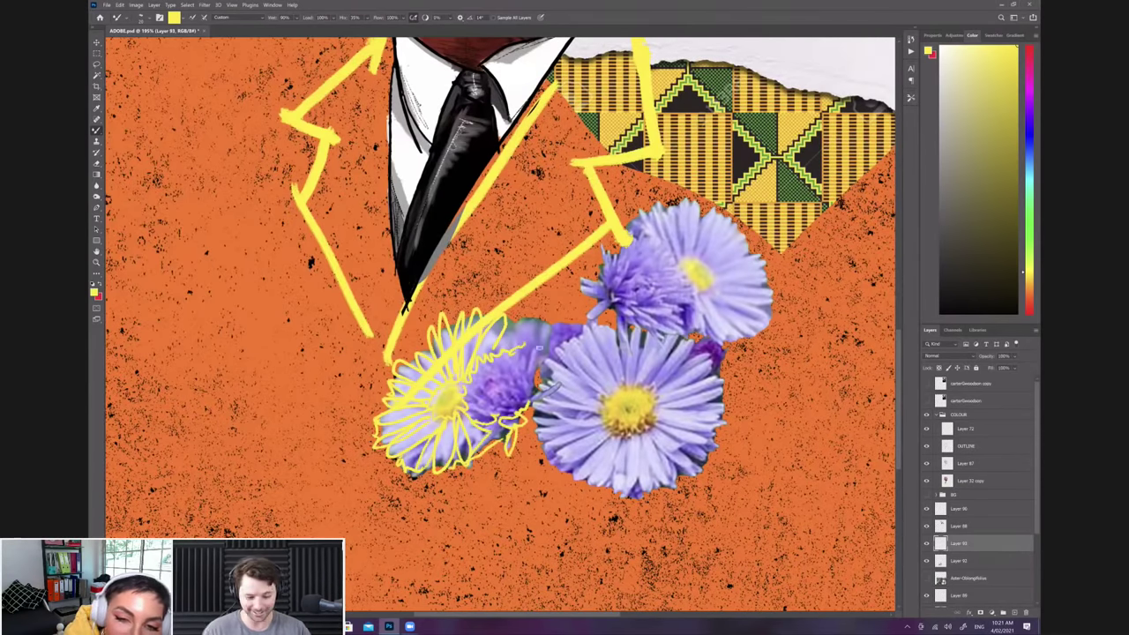
{"action": "left_click_drag", "start_coordinate": [524, 345], "coordinate": [543, 363]}
{"action": "mouse_move", "coordinate": [494, 353]}
{"action": "left_mouse_down"}
{"action": "mouse_move", "coordinate": [522, 319]}
{"action": "mouse_move", "coordinate": [512, 346]}
{"action": "left_mouse_up"}
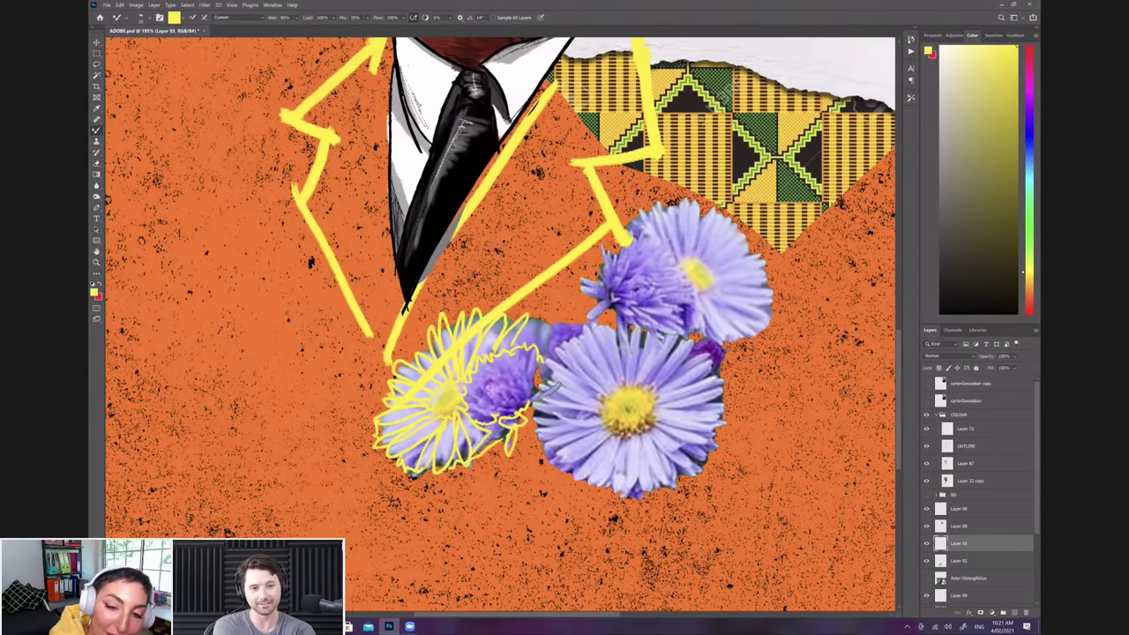
{"action": "left_click_drag", "start_coordinate": [519, 344], "coordinate": [543, 349]}
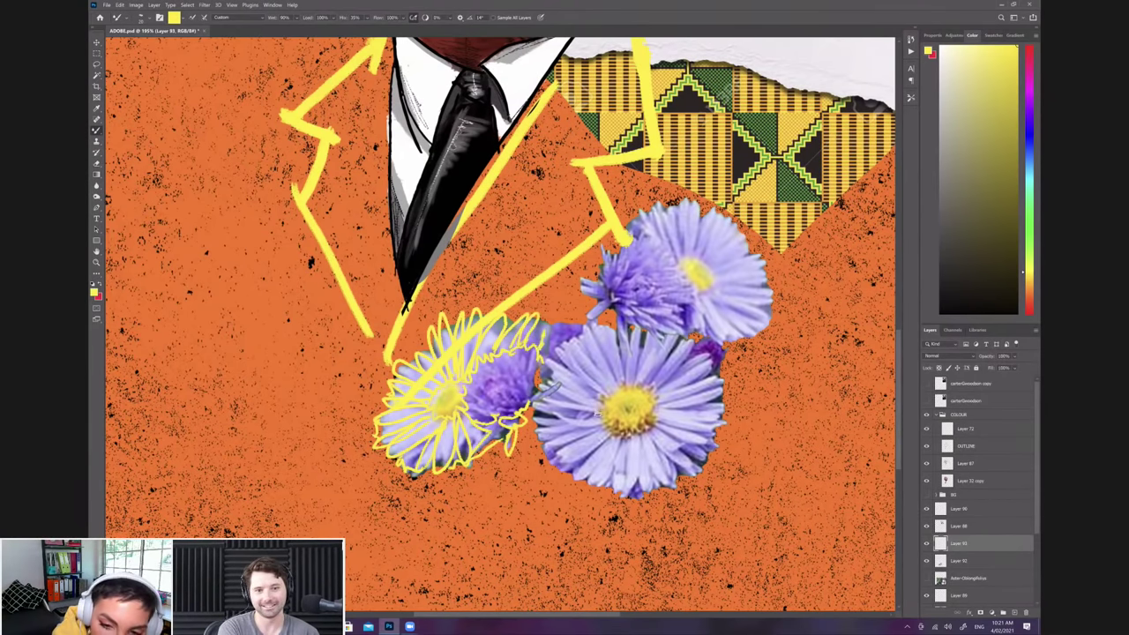
Step: Outline the large front aster's petals and centre in yellow and add short petal lines inside the dark aster beside it
{"action": "mouse_move", "coordinate": [536, 377]}
{"action": "left_mouse_down"}
{"action": "mouse_move", "coordinate": [597, 418]}
{"action": "mouse_move", "coordinate": [535, 424]}
{"action": "mouse_move", "coordinate": [602, 427]}
{"action": "mouse_move", "coordinate": [549, 446]}
{"action": "mouse_move", "coordinate": [610, 427]}
{"action": "mouse_move", "coordinate": [566, 463]}
{"action": "mouse_move", "coordinate": [616, 432]}
{"action": "mouse_move", "coordinate": [576, 490]}
{"action": "mouse_move", "coordinate": [615, 443]}
{"action": "left_mouse_up"}
{"action": "left_click_drag", "start_coordinate": [574, 478], "coordinate": [540, 446]}
{"action": "left_click_drag", "start_coordinate": [544, 448], "coordinate": [533, 436]}
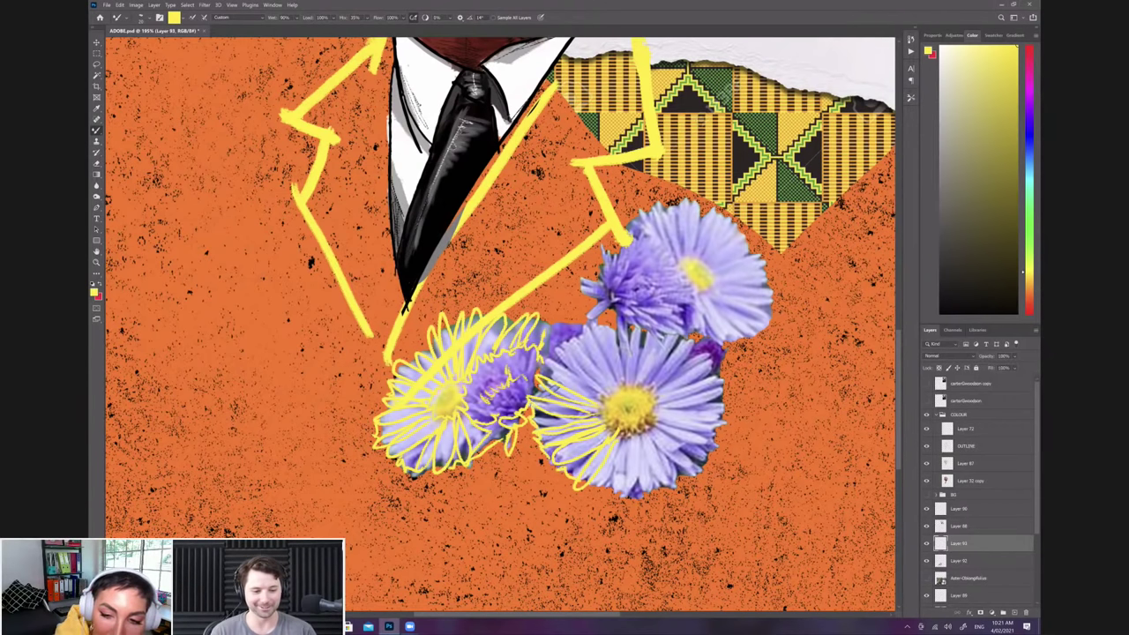
{"action": "left_click_drag", "start_coordinate": [596, 399], "coordinate": [543, 361]}
{"action": "mouse_move", "coordinate": [543, 361]}
{"action": "left_mouse_down"}
{"action": "mouse_move", "coordinate": [615, 390]}
{"action": "mouse_move", "coordinate": [582, 327]}
{"action": "mouse_move", "coordinate": [626, 389]}
{"action": "mouse_move", "coordinate": [631, 318]}
{"action": "mouse_move", "coordinate": [643, 380]}
{"action": "mouse_move", "coordinate": [654, 327]}
{"action": "left_mouse_up"}
{"action": "mouse_move", "coordinate": [644, 385]}
{"action": "left_mouse_down"}
{"action": "mouse_move", "coordinate": [665, 332]}
{"action": "mouse_move", "coordinate": [666, 358]}
{"action": "mouse_move", "coordinate": [683, 326]}
{"action": "mouse_move", "coordinate": [657, 388]}
{"action": "mouse_move", "coordinate": [704, 378]}
{"action": "mouse_move", "coordinate": [656, 396]}
{"action": "left_mouse_up"}
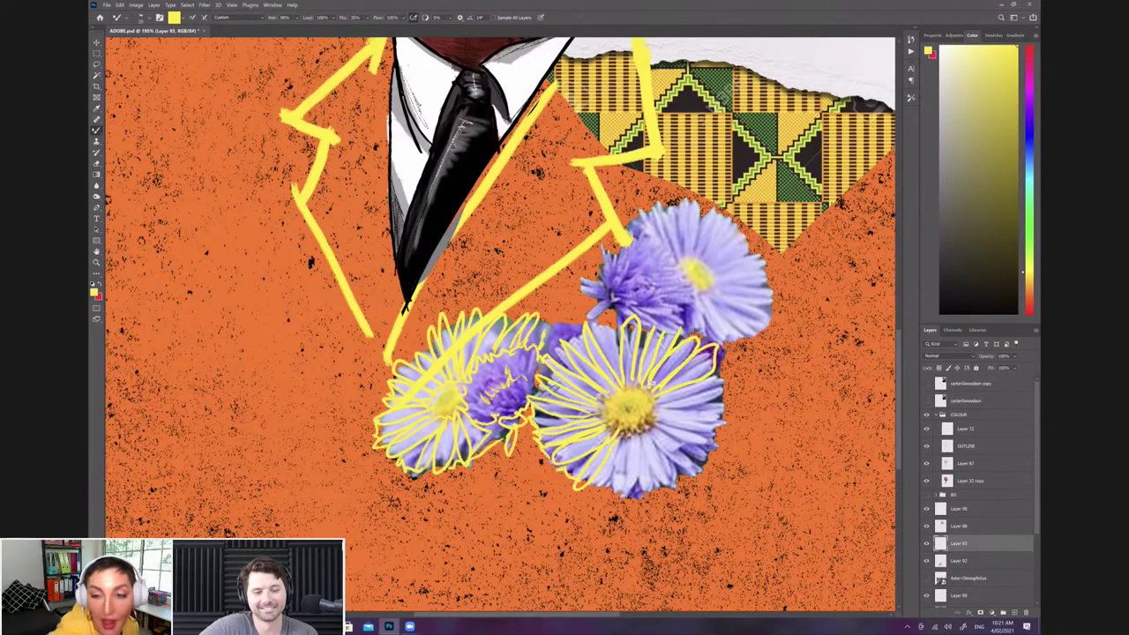
{"action": "left_click_drag", "start_coordinate": [557, 359], "coordinate": [550, 341]}
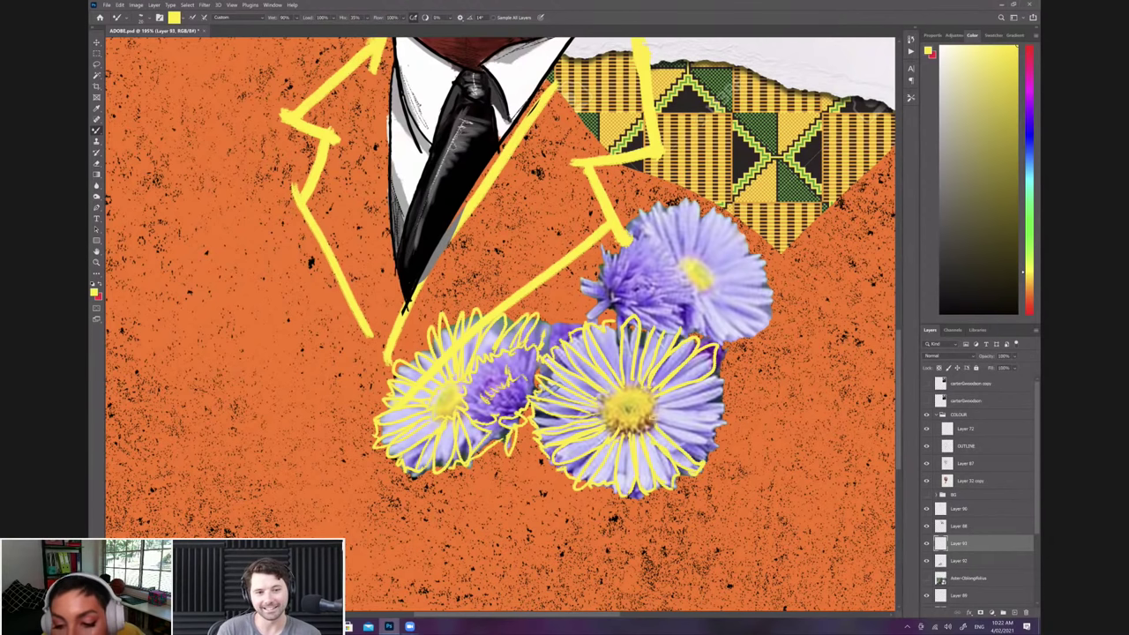
{"action": "left_click_drag", "start_coordinate": [627, 493], "coordinate": [647, 494]}
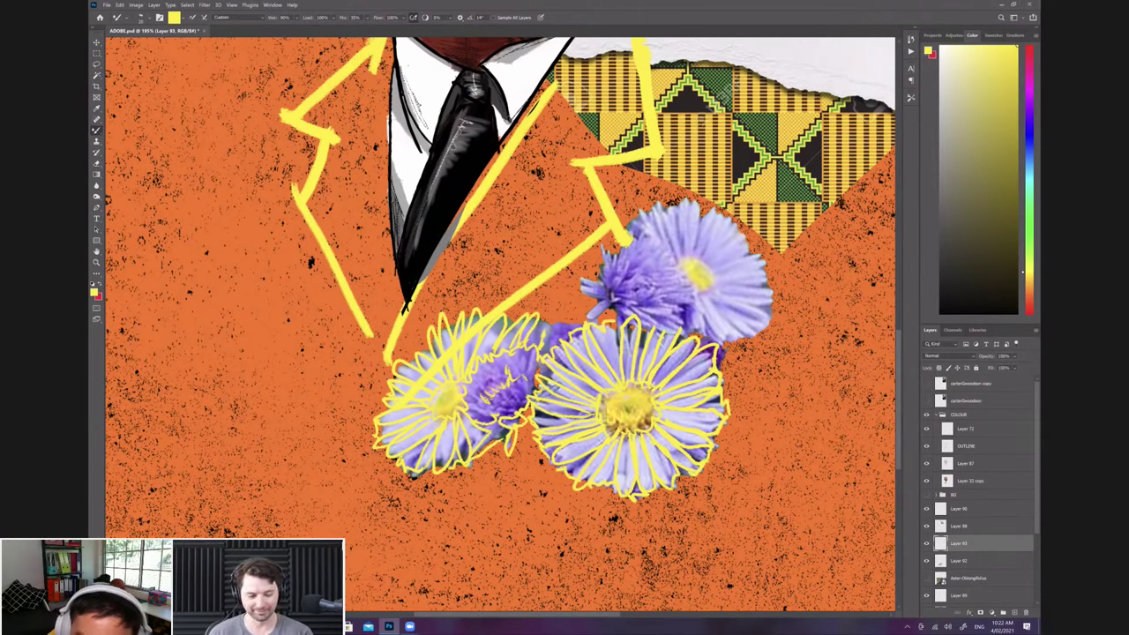
Step: Outline the petals of the upper dark purple aster and the pale aster behind it in yellow
{"action": "mouse_move", "coordinate": [599, 299]}
{"action": "left_mouse_down"}
{"action": "mouse_move", "coordinate": [578, 278]}
{"action": "mouse_move", "coordinate": [600, 281]}
{"action": "left_mouse_up"}
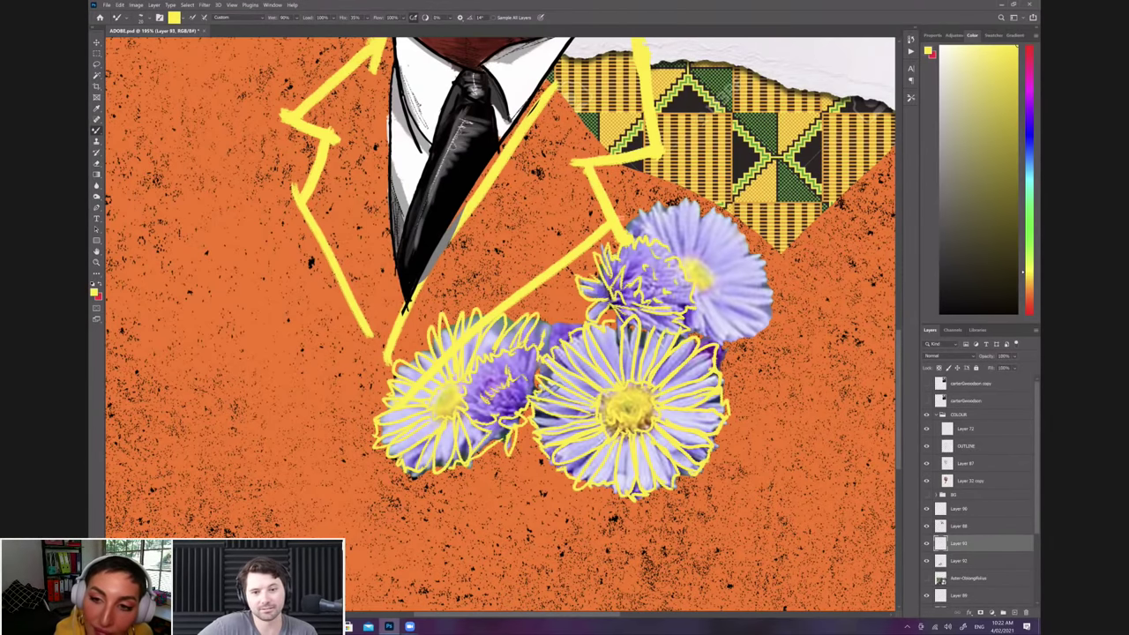
{"action": "left_click_drag", "start_coordinate": [628, 212], "coordinate": [678, 252]}
{"action": "left_click_drag", "start_coordinate": [664, 205], "coordinate": [674, 246]}
{"action": "mouse_move", "coordinate": [688, 210]}
{"action": "left_mouse_down"}
{"action": "mouse_move", "coordinate": [676, 253]}
{"action": "mouse_move", "coordinate": [697, 251]}
{"action": "left_mouse_up"}
{"action": "mouse_move", "coordinate": [714, 210]}
{"action": "left_mouse_down"}
{"action": "mouse_move", "coordinate": [704, 249]}
{"action": "mouse_move", "coordinate": [736, 220]}
{"action": "mouse_move", "coordinate": [714, 262]}
{"action": "mouse_move", "coordinate": [762, 243]}
{"action": "mouse_move", "coordinate": [717, 268]}
{"action": "mouse_move", "coordinate": [780, 297]}
{"action": "mouse_move", "coordinate": [731, 299]}
{"action": "left_mouse_up"}
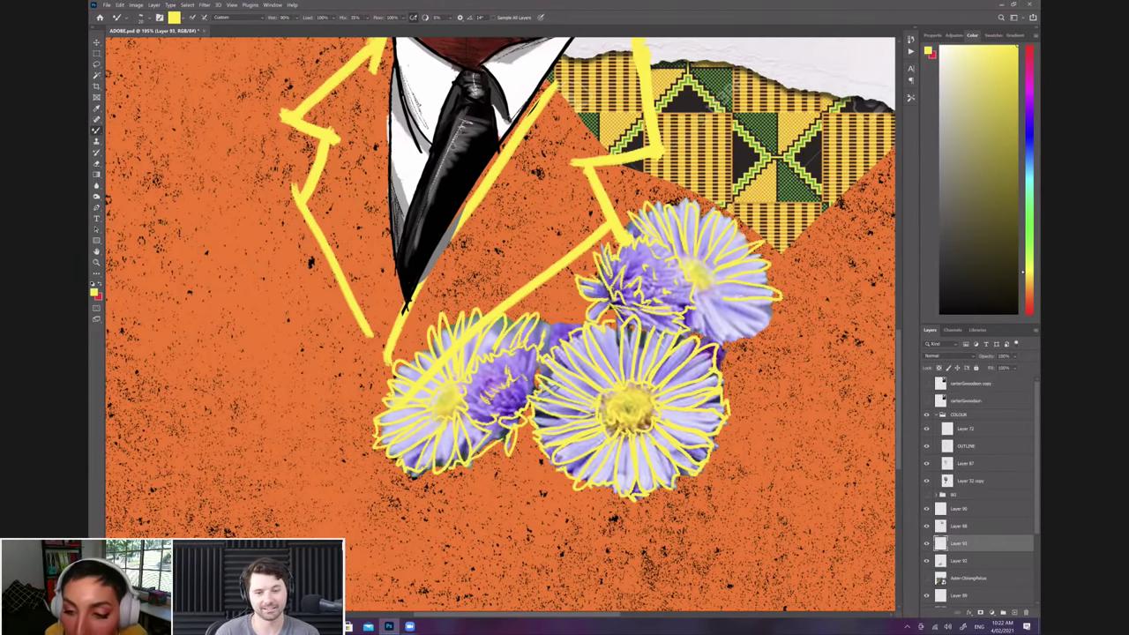
{"action": "mouse_move", "coordinate": [709, 293]}
{"action": "left_mouse_down"}
{"action": "mouse_move", "coordinate": [732, 341]}
{"action": "mouse_move", "coordinate": [724, 309]}
{"action": "mouse_move", "coordinate": [775, 326]}
{"action": "left_mouse_up"}
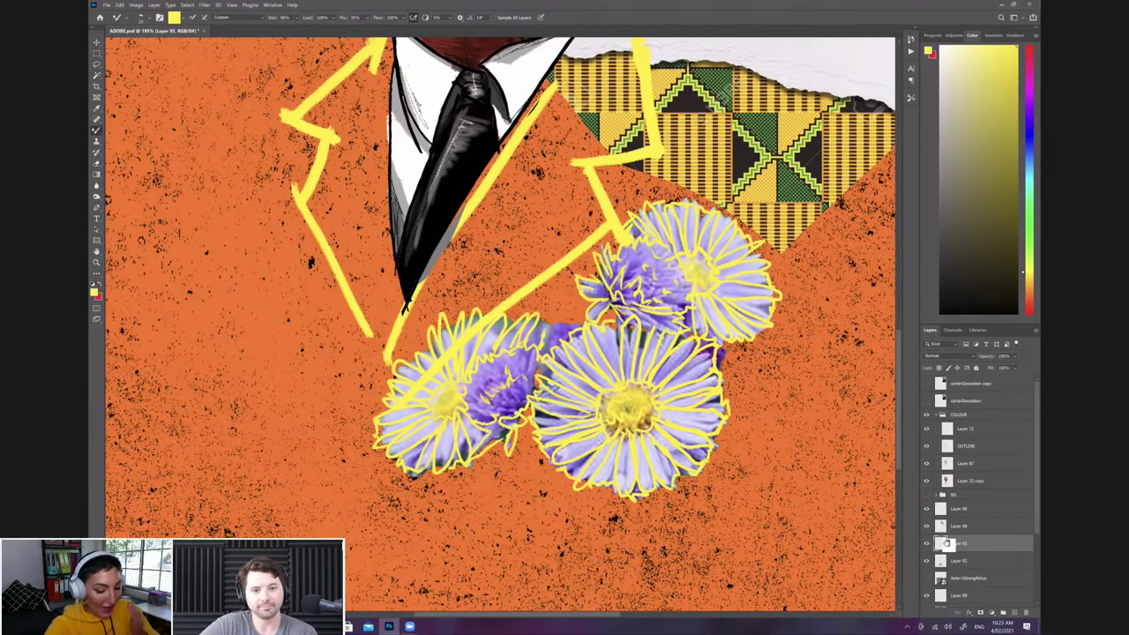
{"action": "left_click_drag", "start_coordinate": [964, 553], "coordinate": [965, 554]}
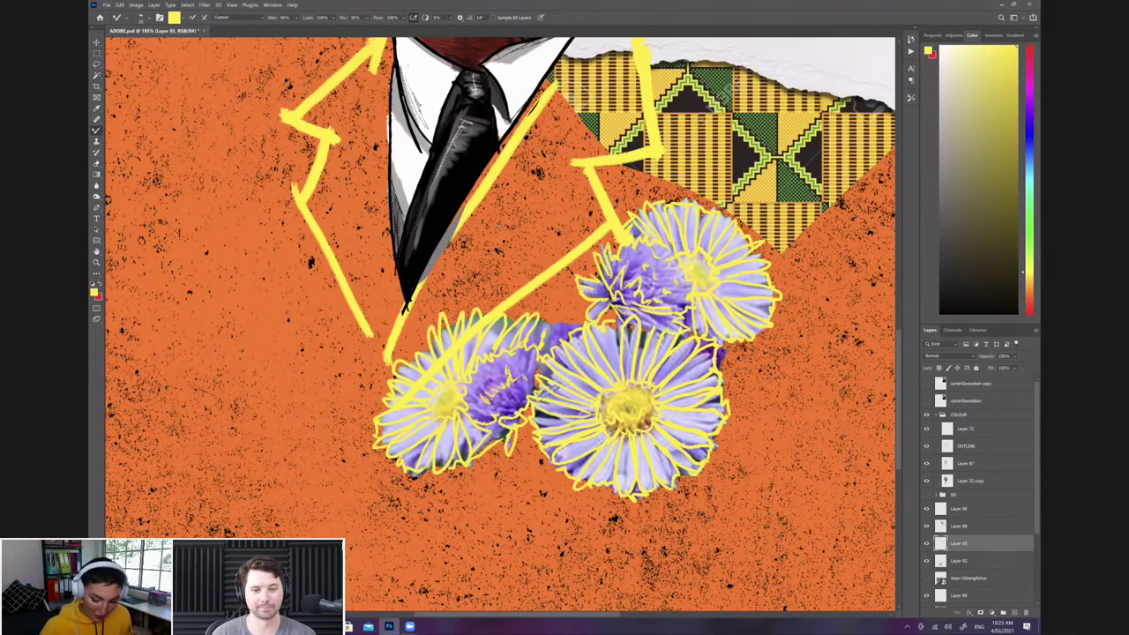
Step: Add a black text layer reading BHM in Impact at 120 pt over the quote paper
{"action": "scroll", "coordinate": [536, 360], "scroll_direction": "down", "scroll_amount": 2}
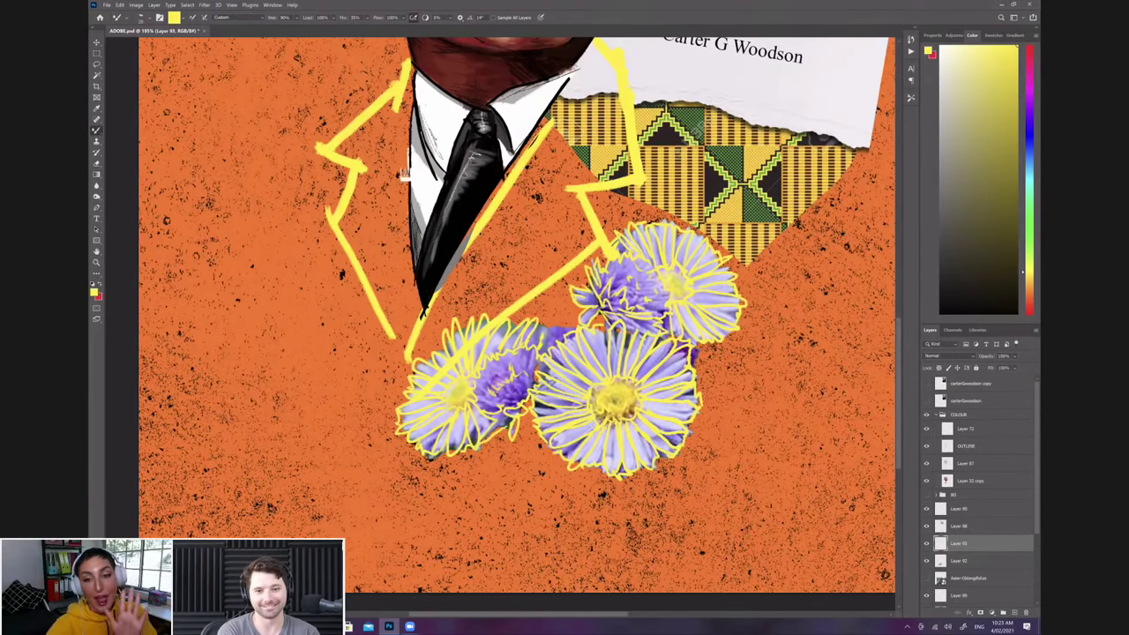
{"action": "scroll", "coordinate": [684, 394], "scroll_direction": "down", "scroll_amount": 1}
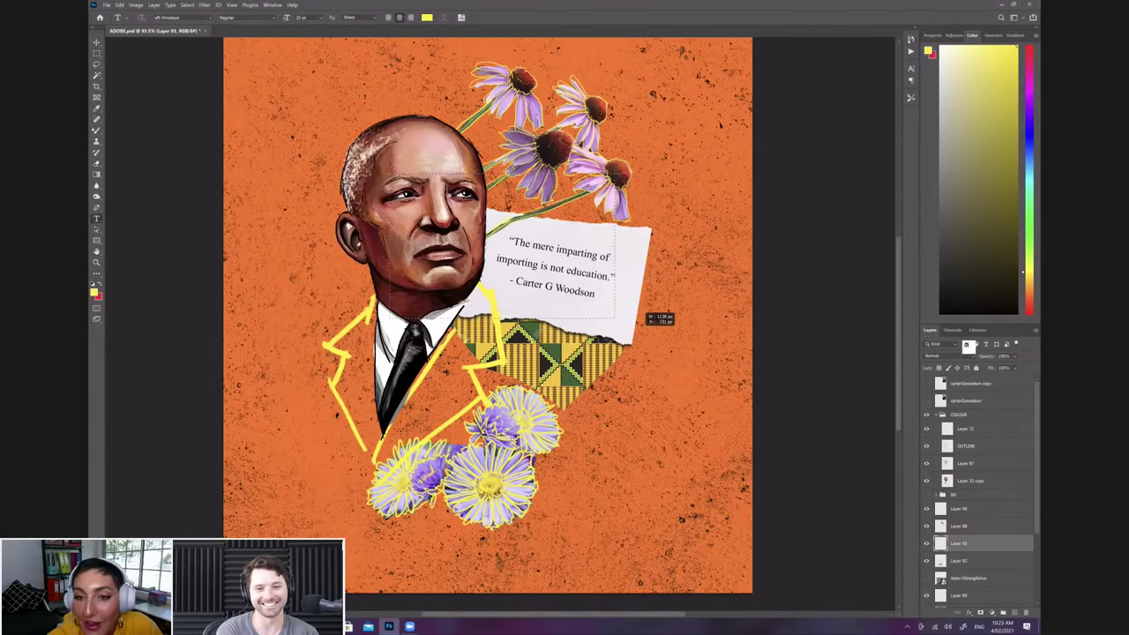
{"action": "left_click_drag", "start_coordinate": [615, 318], "coordinate": [764, 475]}
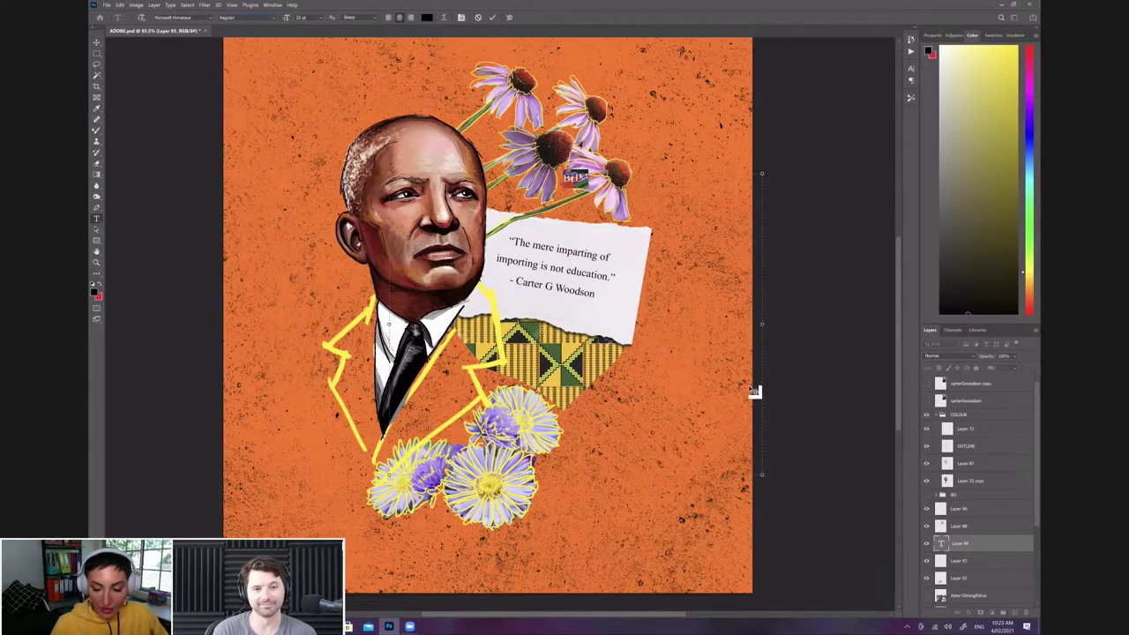
{"action": "left_click", "coordinate": [290, 18]}
{"action": "type", "text": "150"}
{"action": "key", "text": "Return"}
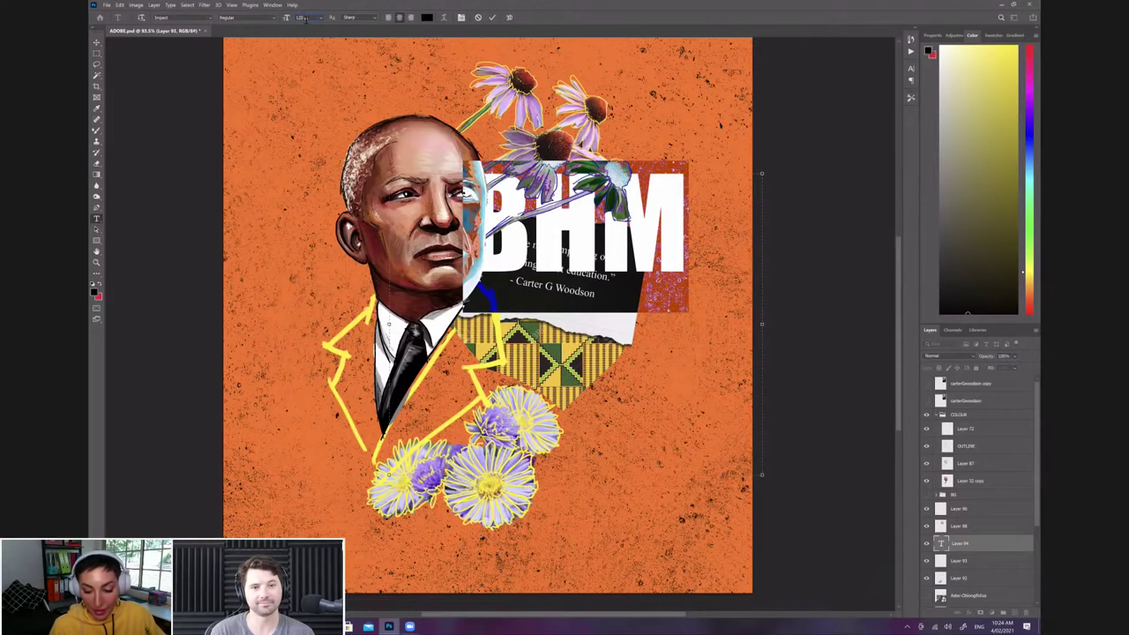
{"action": "key", "text": "Return"}
{"action": "left_click", "coordinate": [671, 209]}
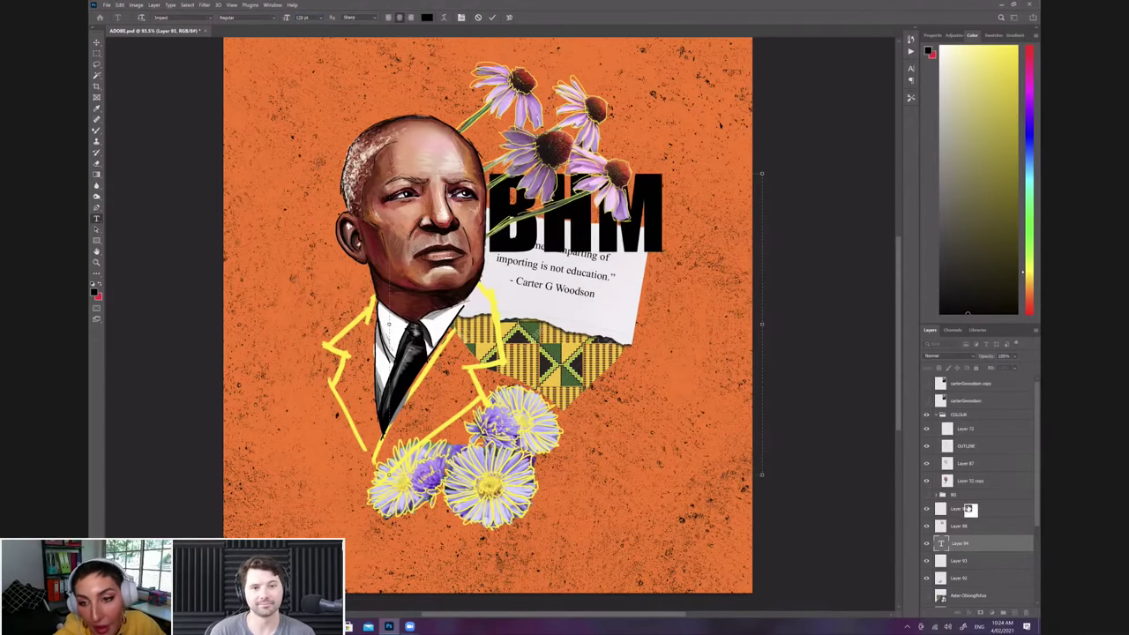
Step: Rasterize the BHM text layer and move the lettering down and right over the lower corner of the quote paper
{"action": "right_click", "coordinate": [958, 545]}
{"action": "left_click", "coordinate": [953, 299]}
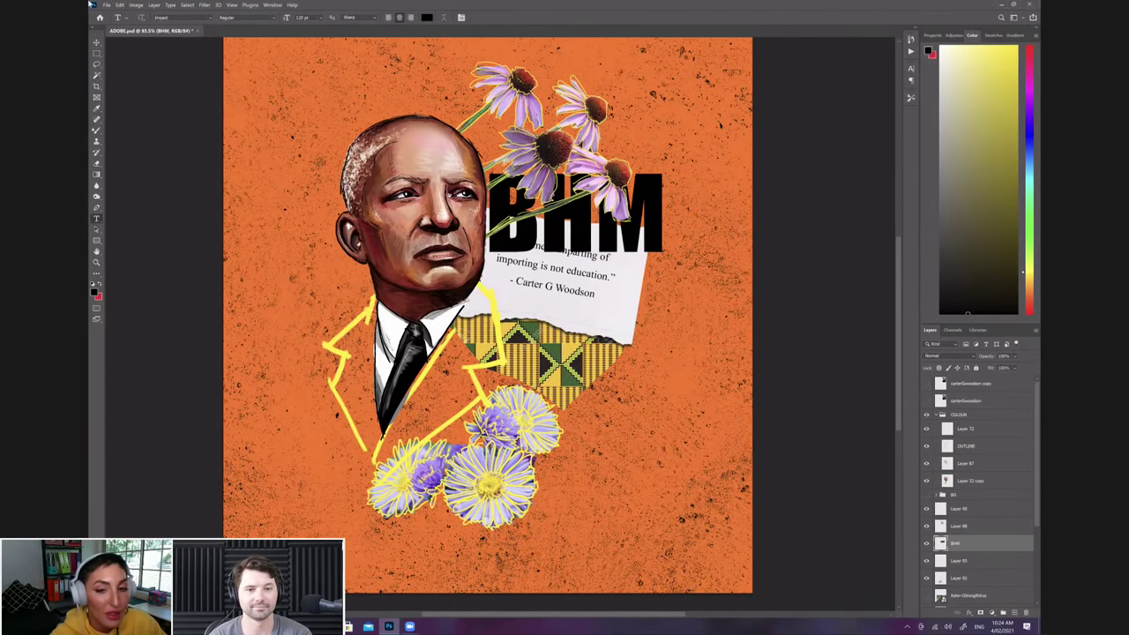
{"action": "left_click", "coordinate": [119, 7]}
{"action": "left_click", "coordinate": [152, 179]}
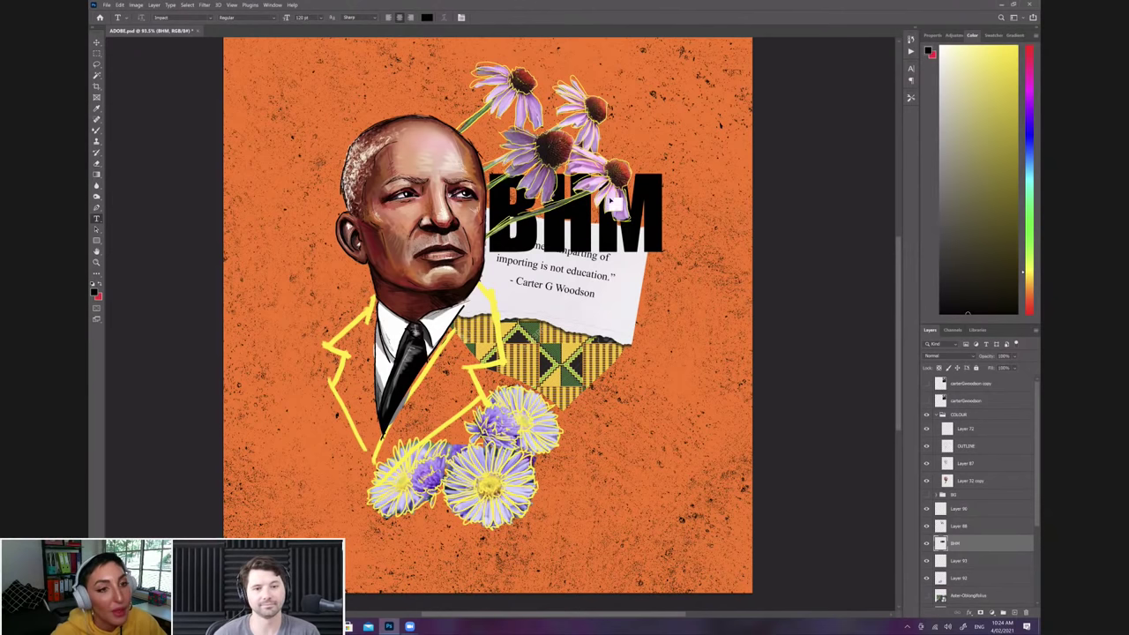
{"action": "left_click_drag", "start_coordinate": [648, 221], "coordinate": [706, 322]}
{"action": "key", "text": "Return"}
Step: Lasso the letter B of the BHM lettering
{"action": "left_click", "coordinate": [96, 64]}
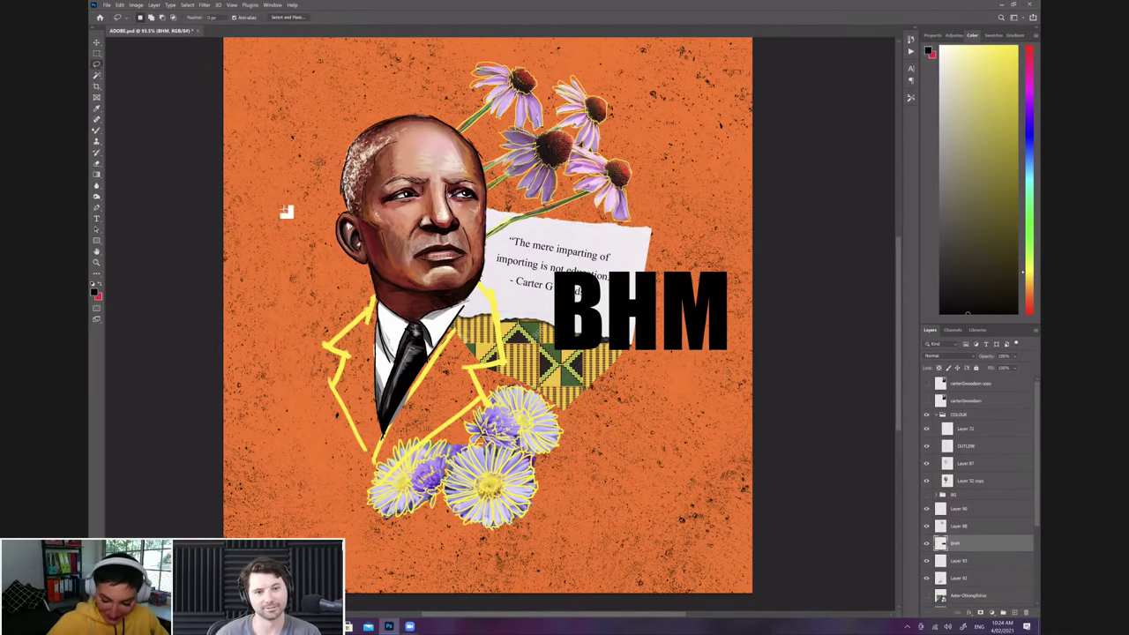
{"action": "mouse_move", "coordinate": [606, 309]}
{"action": "left_mouse_down"}
{"action": "mouse_move", "coordinate": [599, 254]}
{"action": "mouse_move", "coordinate": [561, 280]}
{"action": "mouse_move", "coordinate": [550, 385]}
{"action": "mouse_move", "coordinate": [588, 389]}
{"action": "mouse_move", "coordinate": [608, 349]}
{"action": "mouse_move", "coordinate": [605, 304]}
{"action": "left_mouse_up"}
{"action": "left_click", "coordinate": [120, 4]}
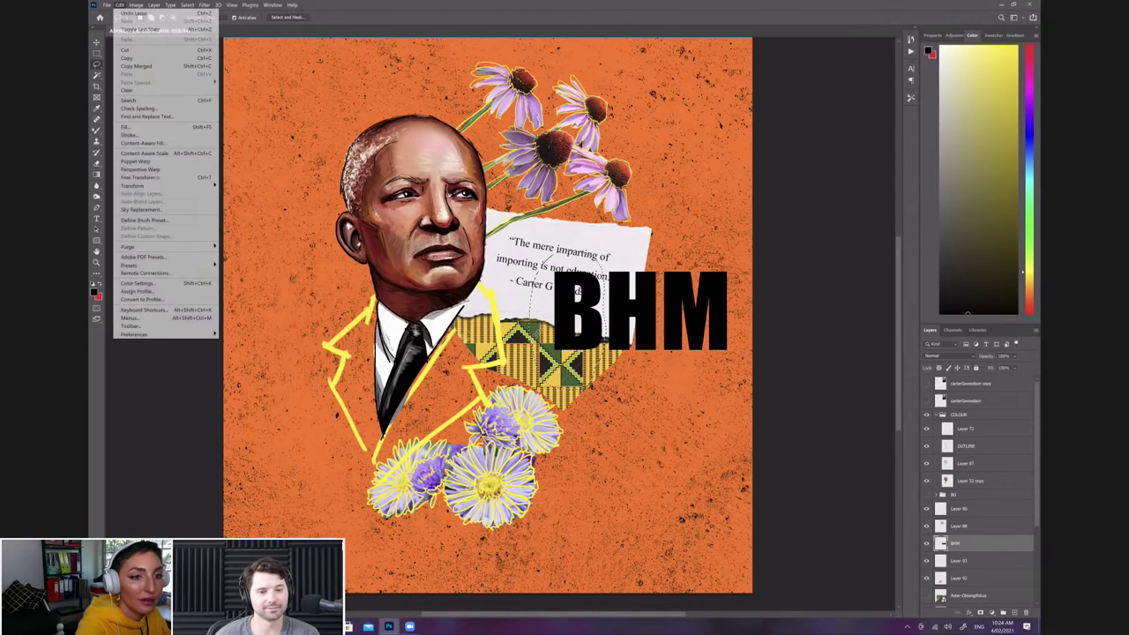
{"action": "left_click", "coordinate": [157, 177]}
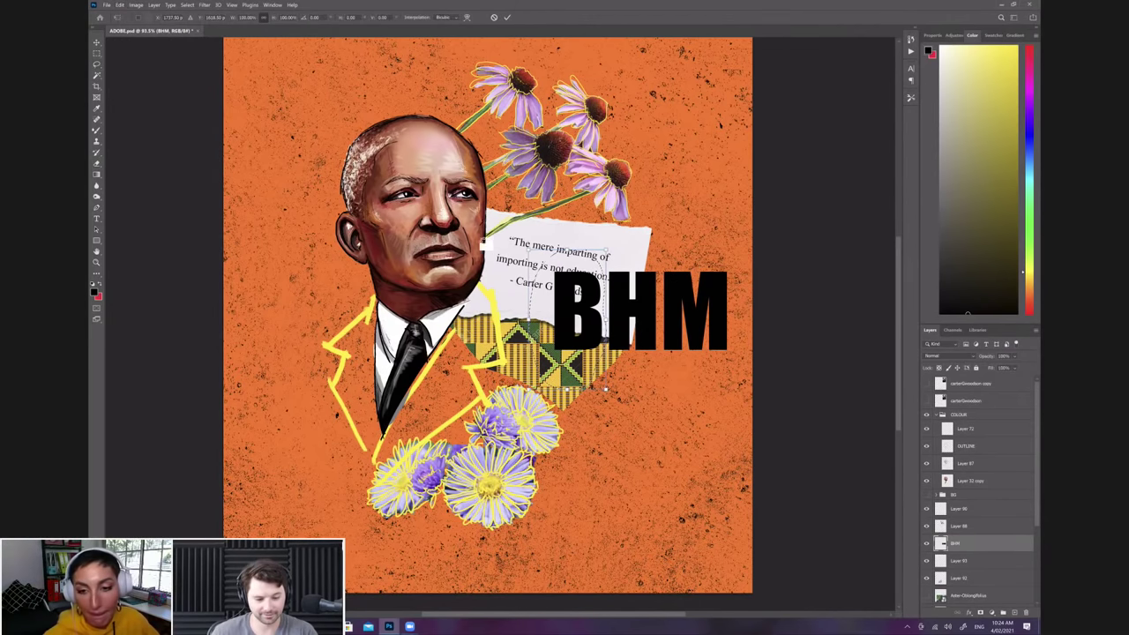
{"action": "right_click", "coordinate": [572, 303]}
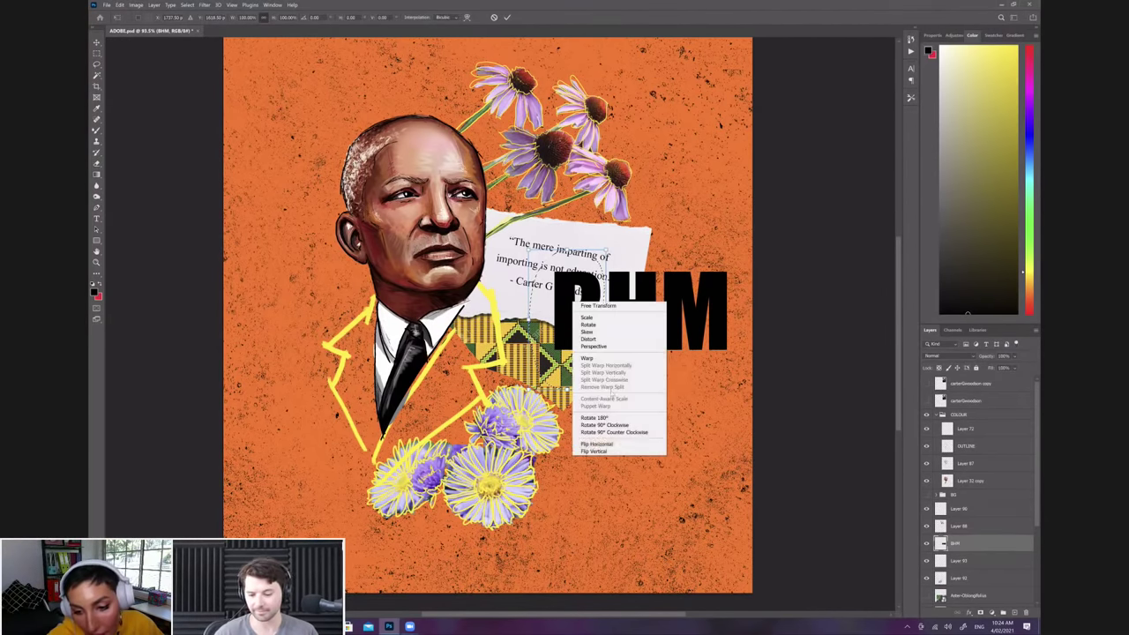
{"action": "left_click", "coordinate": [577, 340]}
Step: Cut the lassoed letter B to its own layer
{"action": "left_click", "coordinate": [96, 75]}
{"action": "right_click", "coordinate": [542, 320]}
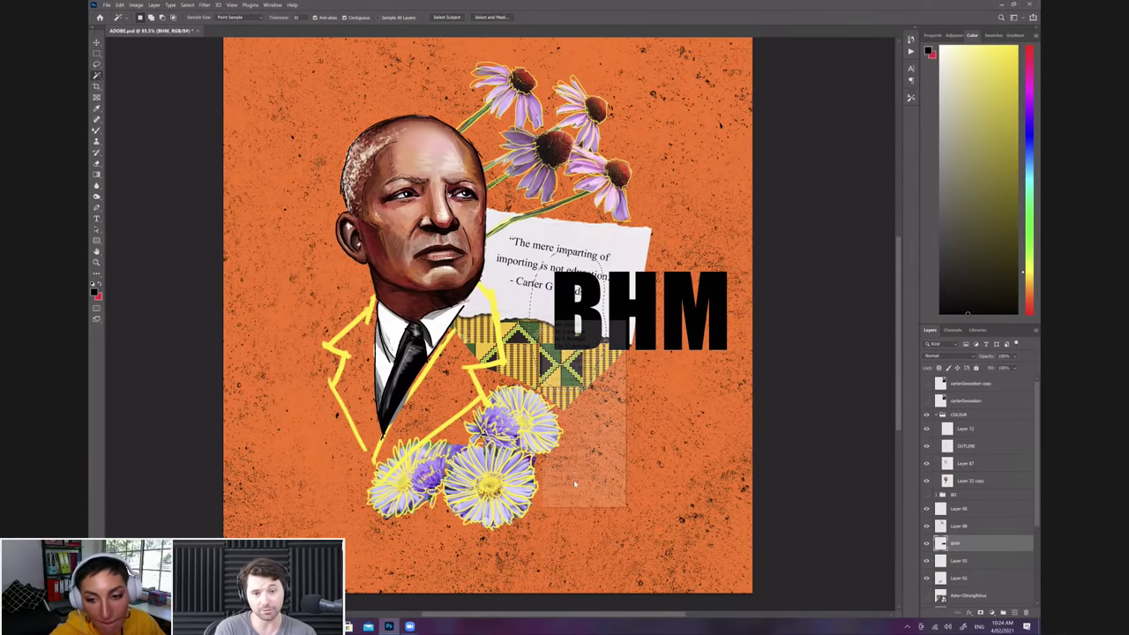
{"action": "left_click", "coordinate": [564, 484]}
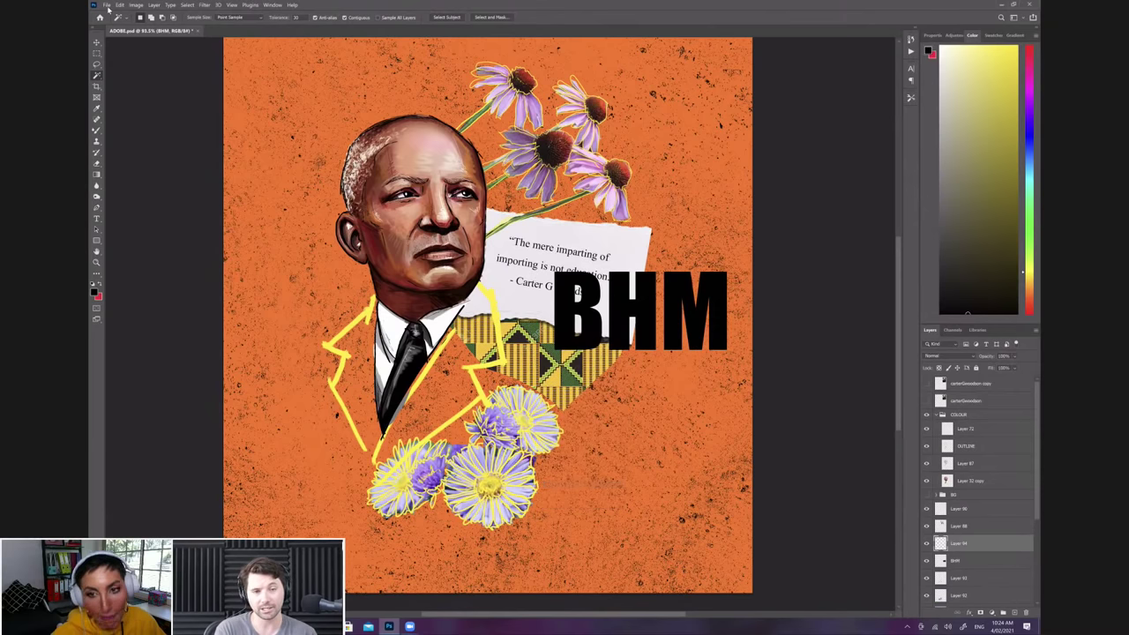
Step: Tilt the letter B slightly counterclockwise and move it above the H at the quote paper's upper right corner
{"action": "left_click", "coordinate": [119, 5]}
{"action": "left_click", "coordinate": [150, 176]}
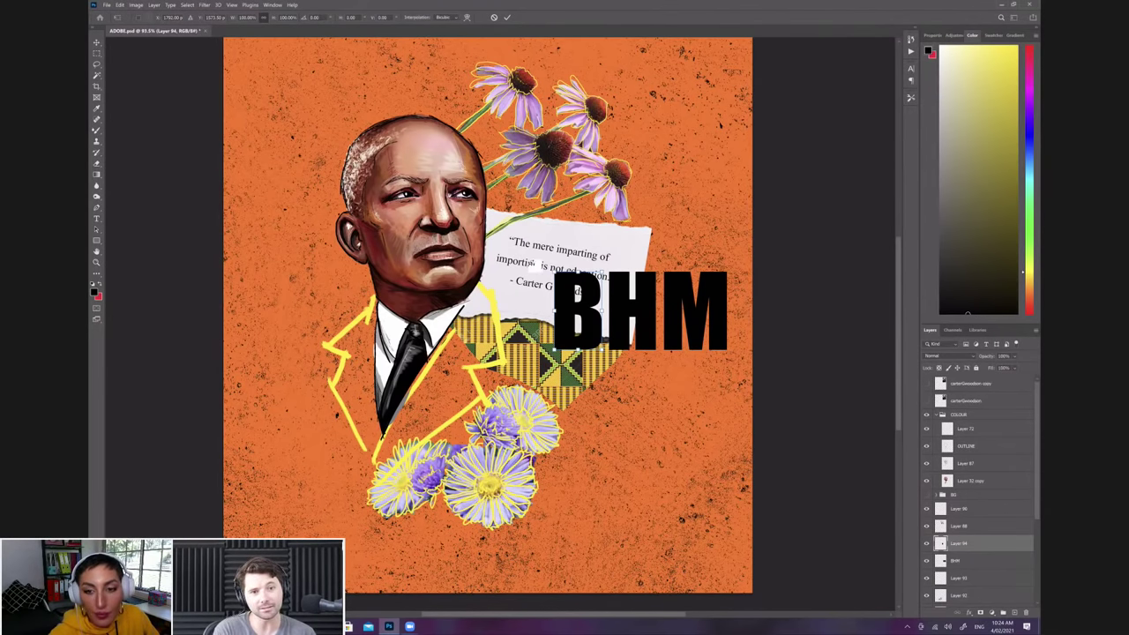
{"action": "left_click_drag", "start_coordinate": [551, 268], "coordinate": [533, 267]}
{"action": "left_click_drag", "start_coordinate": [609, 343], "coordinate": [665, 241]}
{"action": "key", "text": "Return"}
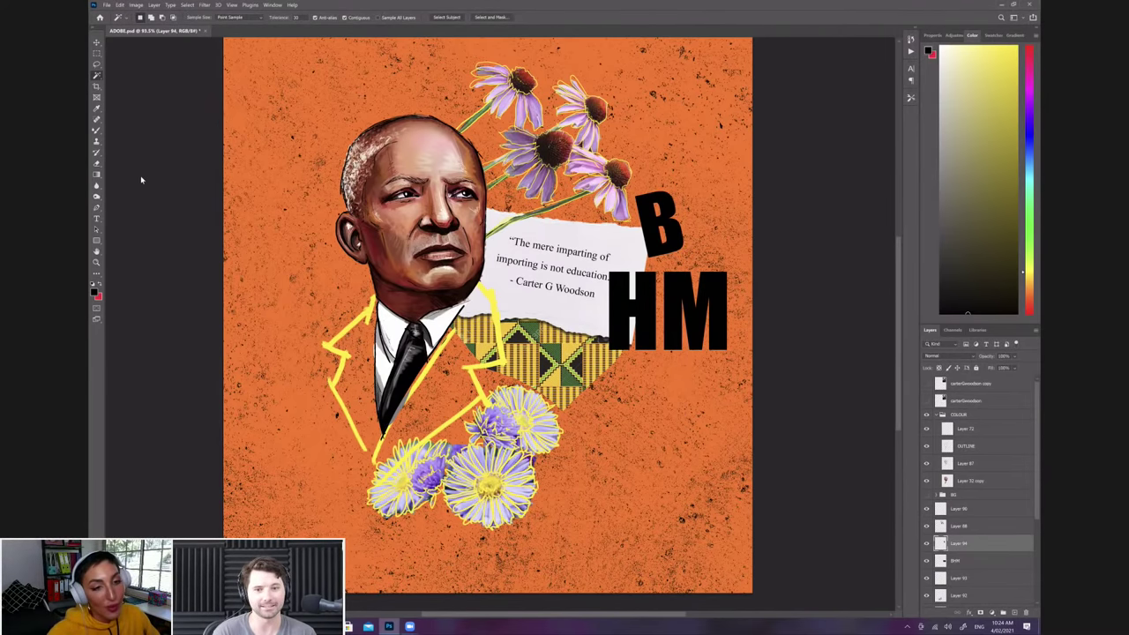
Step: Enlarge the letter B slightly at the quote paper's upper right corner with Free Transform
{"action": "left_click", "coordinate": [120, 5]}
{"action": "left_click", "coordinate": [141, 180]}
{"action": "left_click_drag", "start_coordinate": [683, 257], "coordinate": [692, 267]}
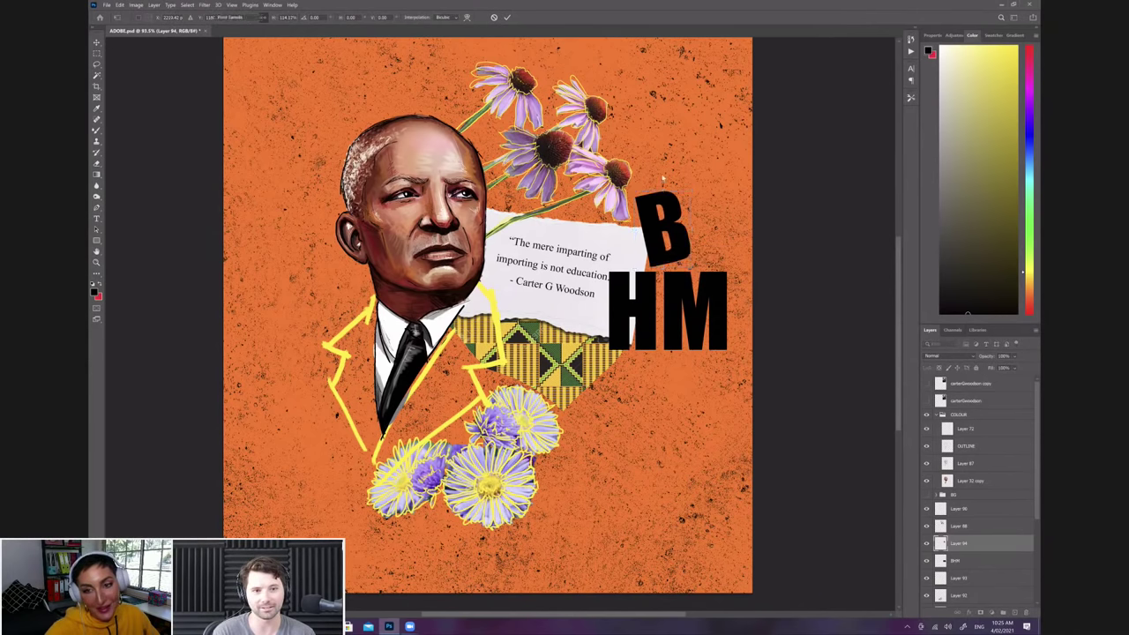
{"action": "key", "text": "Return"}
Step: Lasso the letter M on the BHM layer and cut it to its own layer
{"action": "left_click", "coordinate": [97, 65]}
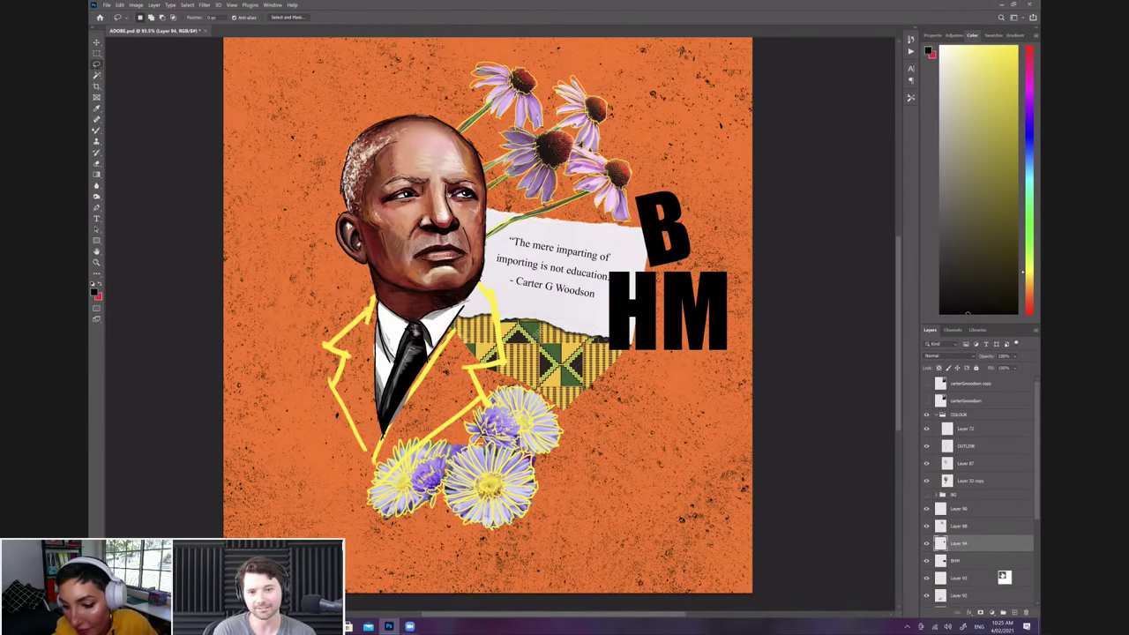
{"action": "left_click", "coordinate": [1003, 559]}
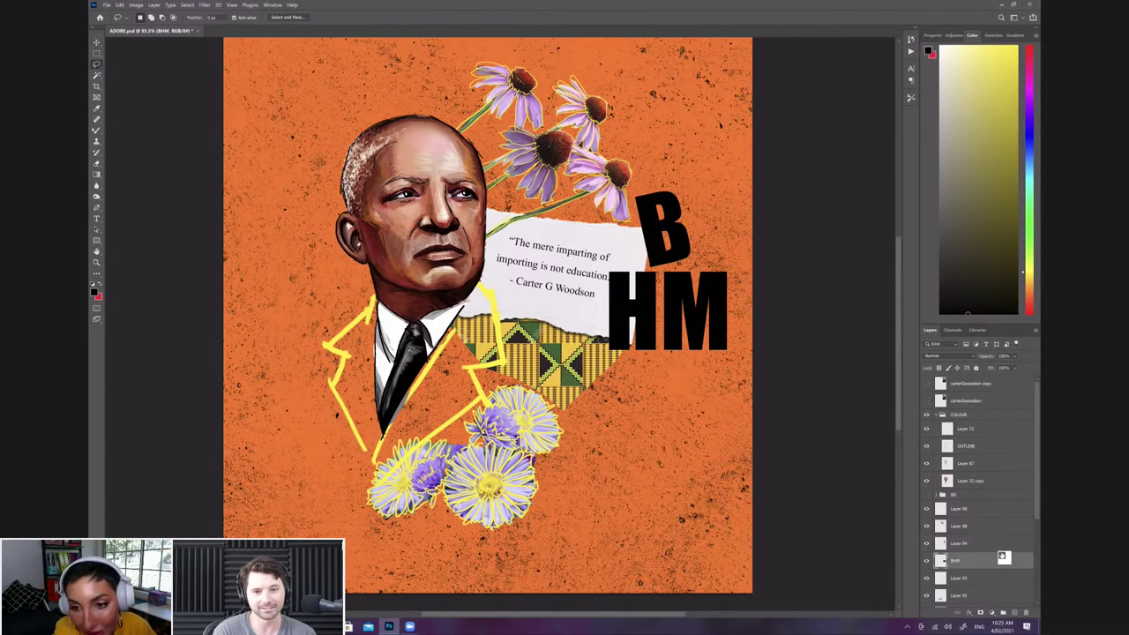
{"action": "mouse_move", "coordinate": [669, 271]}
{"action": "left_mouse_down"}
{"action": "mouse_move", "coordinate": [662, 367]}
{"action": "mouse_move", "coordinate": [716, 373]}
{"action": "mouse_move", "coordinate": [741, 349]}
{"action": "mouse_move", "coordinate": [741, 288]}
{"action": "mouse_move", "coordinate": [688, 262]}
{"action": "left_mouse_up"}
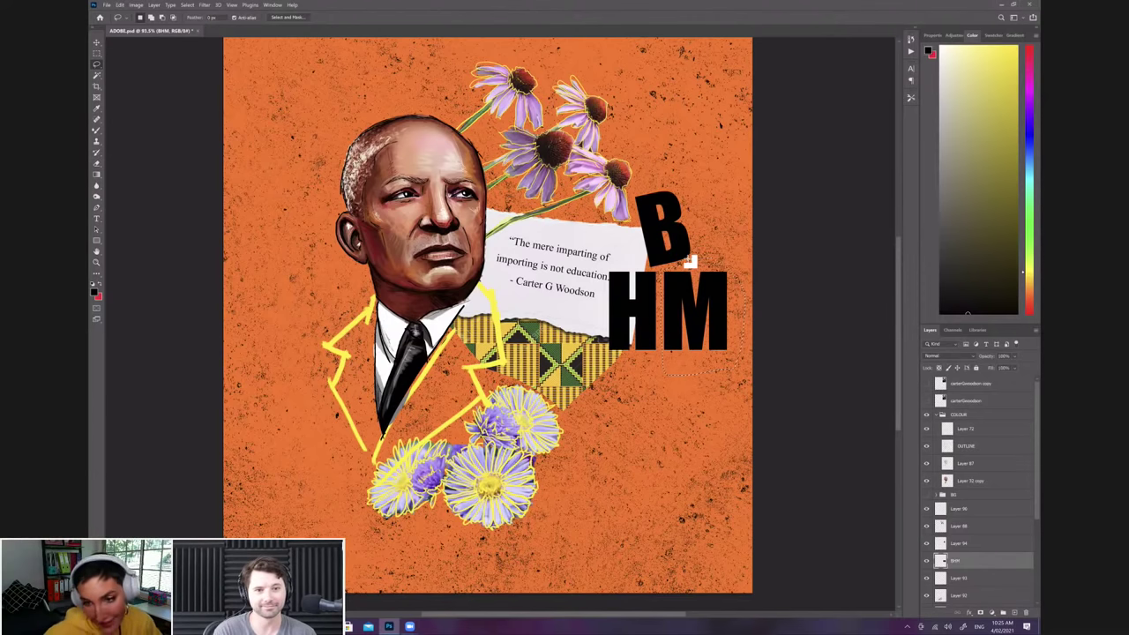
{"action": "right_click", "coordinate": [679, 325]}
{"action": "left_click", "coordinate": [706, 383]}
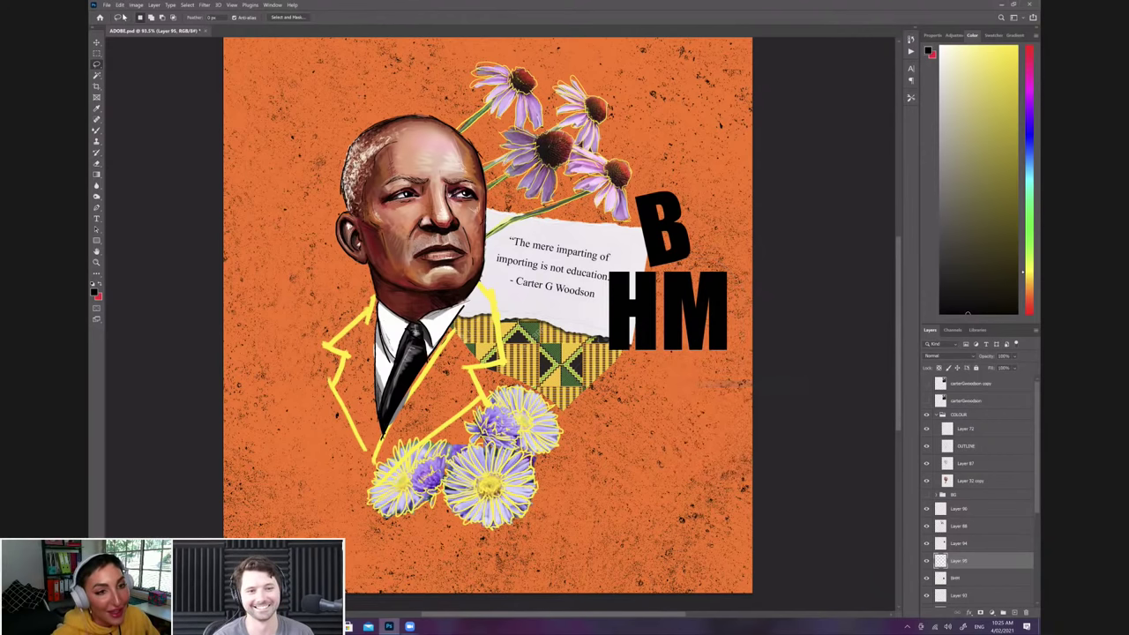
Step: Tilt the letter M clockwise and move it down below the H
{"action": "left_click", "coordinate": [120, 5]}
{"action": "left_click", "coordinate": [144, 178]}
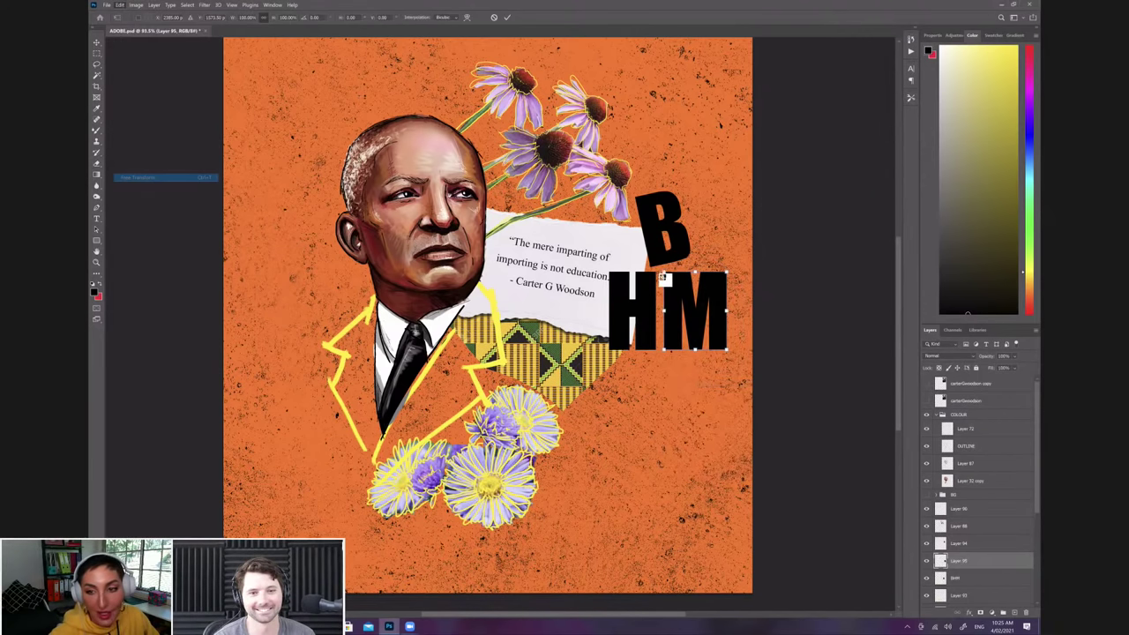
{"action": "left_click_drag", "start_coordinate": [659, 264], "coordinate": [675, 259]}
{"action": "mouse_move", "coordinate": [688, 322]}
{"action": "left_mouse_down"}
{"action": "mouse_move", "coordinate": [683, 483]}
{"action": "mouse_move", "coordinate": [674, 427]}
{"action": "left_mouse_up"}
{"action": "key", "text": "Return"}
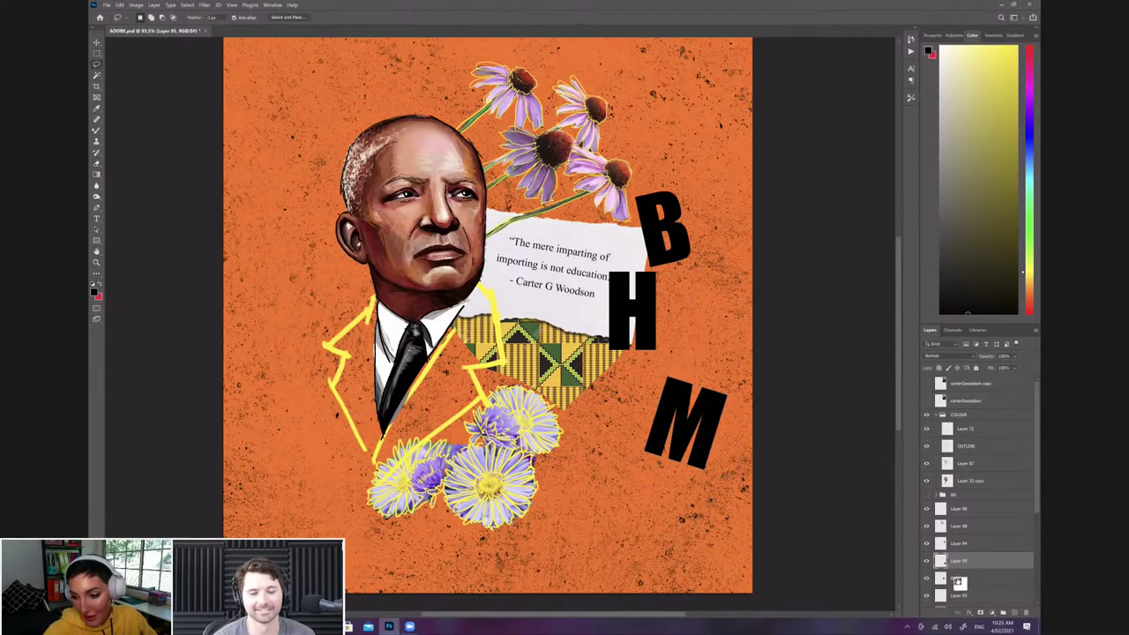
Step: Adjust the letter H's tilt and move it slightly down and right, clear of the quote text
{"action": "left_click", "coordinate": [956, 579]}
{"action": "left_click", "coordinate": [120, 5]}
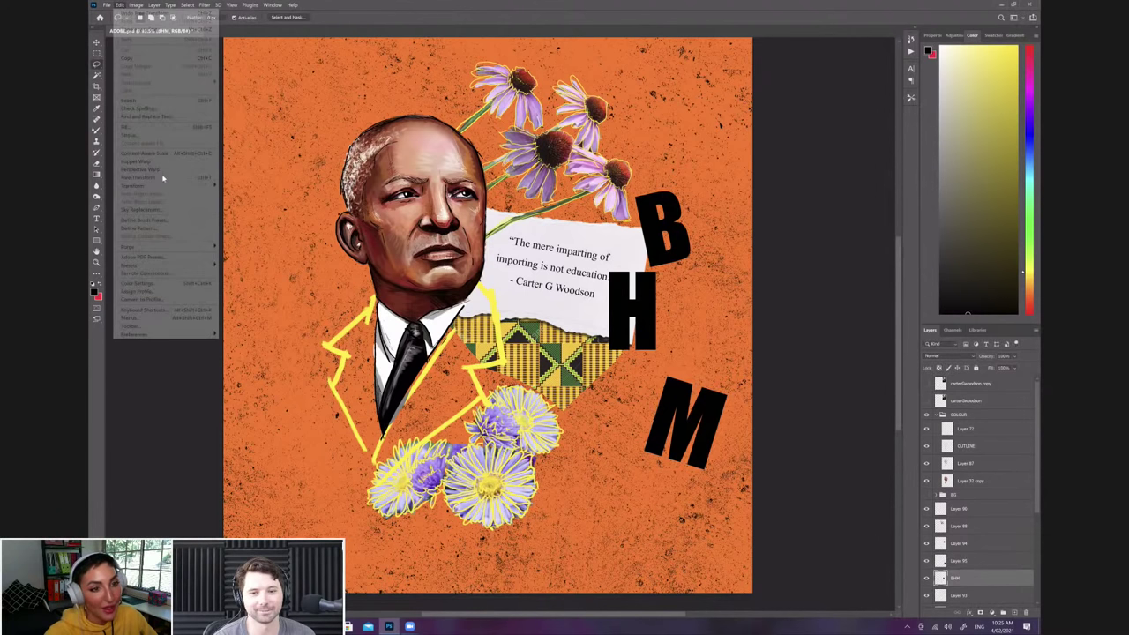
{"action": "left_click", "coordinate": [165, 179]}
{"action": "left_click_drag", "start_coordinate": [586, 255], "coordinate": [572, 252]}
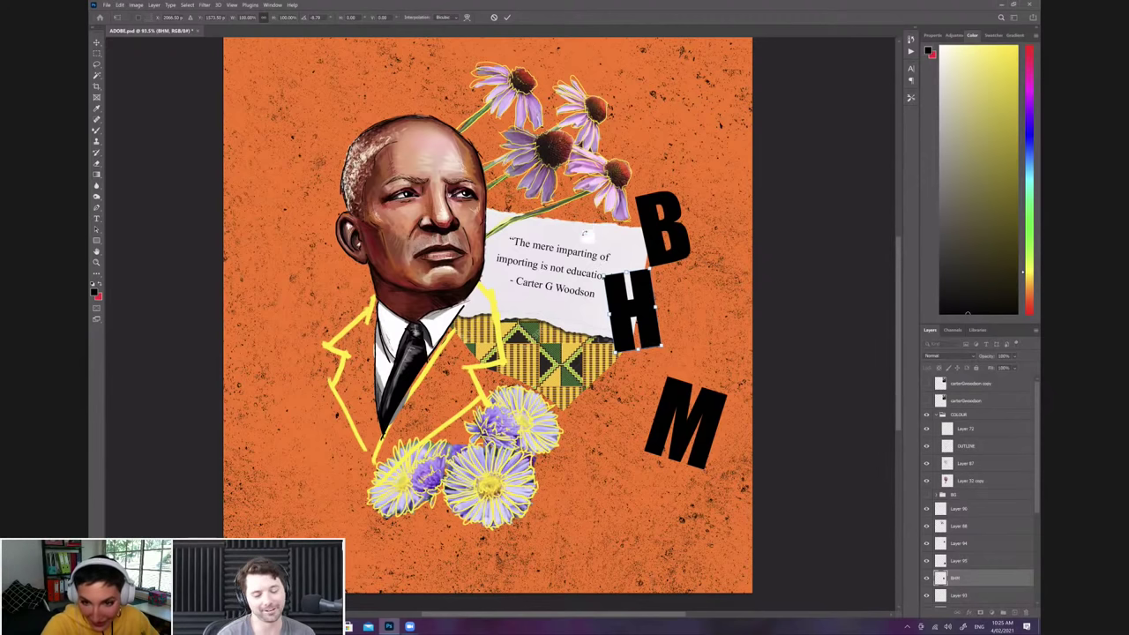
{"action": "left_click_drag", "start_coordinate": [585, 234], "coordinate": [598, 219]}
{"action": "left_click_drag", "start_coordinate": [641, 313], "coordinate": [647, 328]}
{"action": "left_click_drag", "start_coordinate": [609, 275], "coordinate": [609, 277]}
{"action": "key", "text": "Return"}
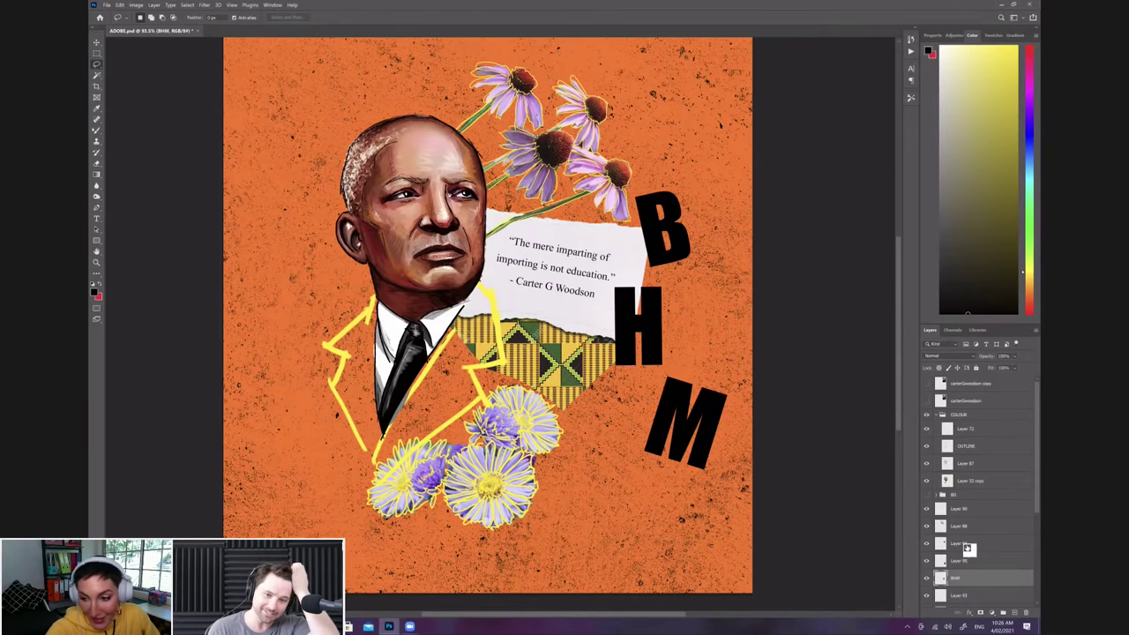
Step: Merge the B, H and M letter layers into one and add a new layer above it
{"action": "left_click", "coordinate": [968, 547], "text": "shift"}
{"action": "right_click", "coordinate": [968, 547]}
{"action": "left_click", "coordinate": [981, 440]}
{"action": "left_click", "coordinate": [980, 440]}
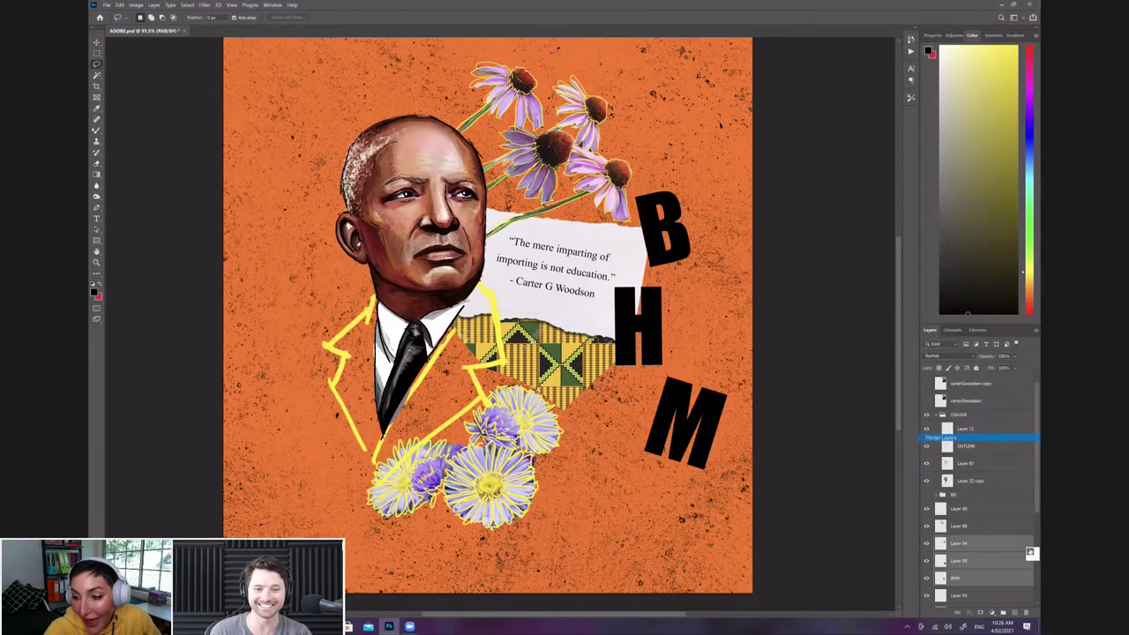
{"action": "left_click", "coordinate": [1013, 615]}
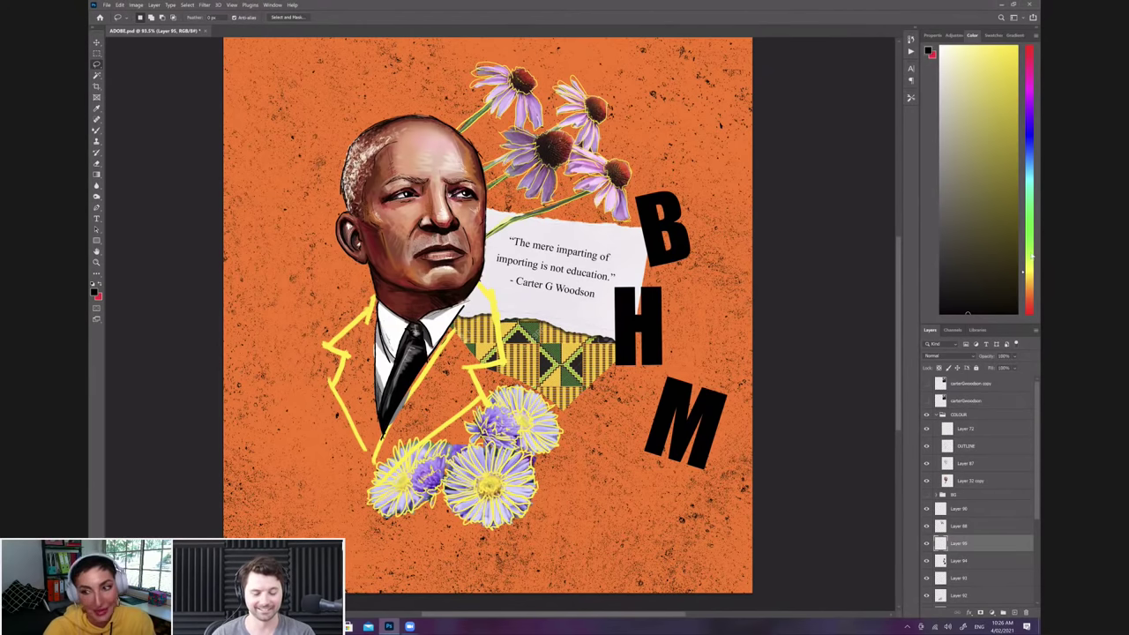
Step: Draw three small line flowers to the right of the H in golden yellow with the brush
{"action": "left_click", "coordinate": [1031, 277]}
{"action": "left_click_drag", "start_coordinate": [1006, 58], "coordinate": [1032, 37]}
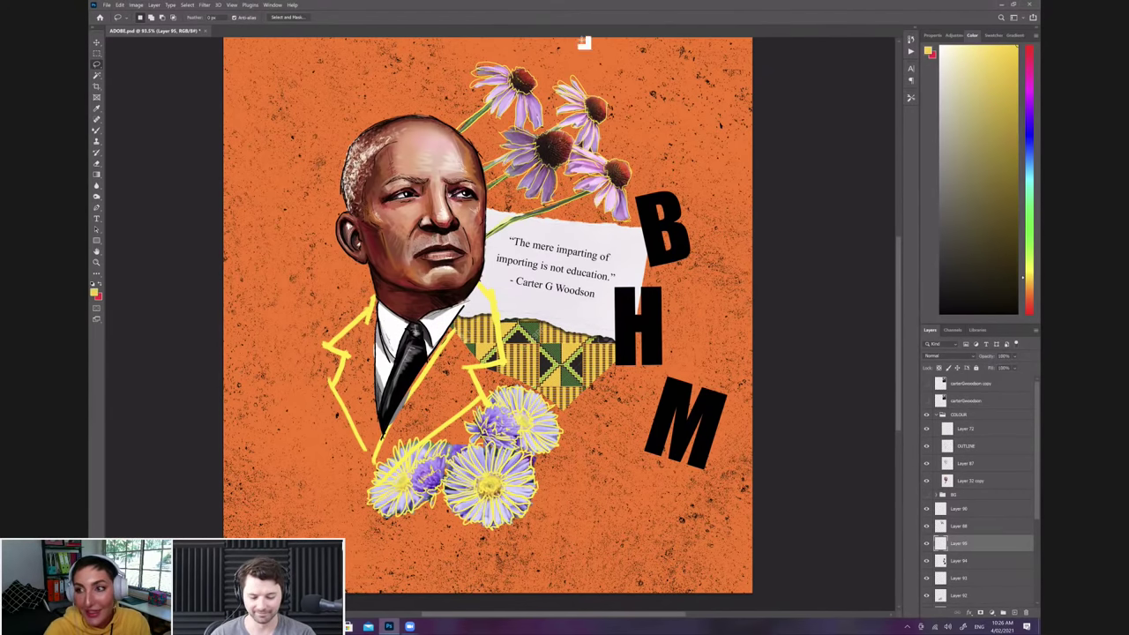
{"action": "key", "text": "b"}
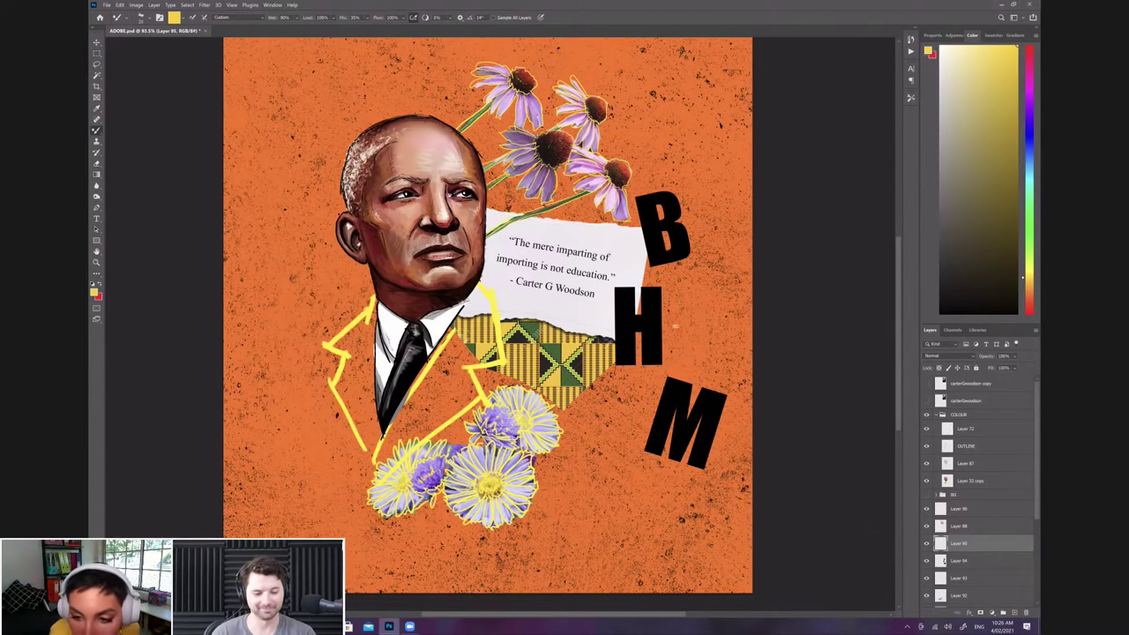
{"action": "left_click_drag", "start_coordinate": [677, 330], "coordinate": [679, 331]}
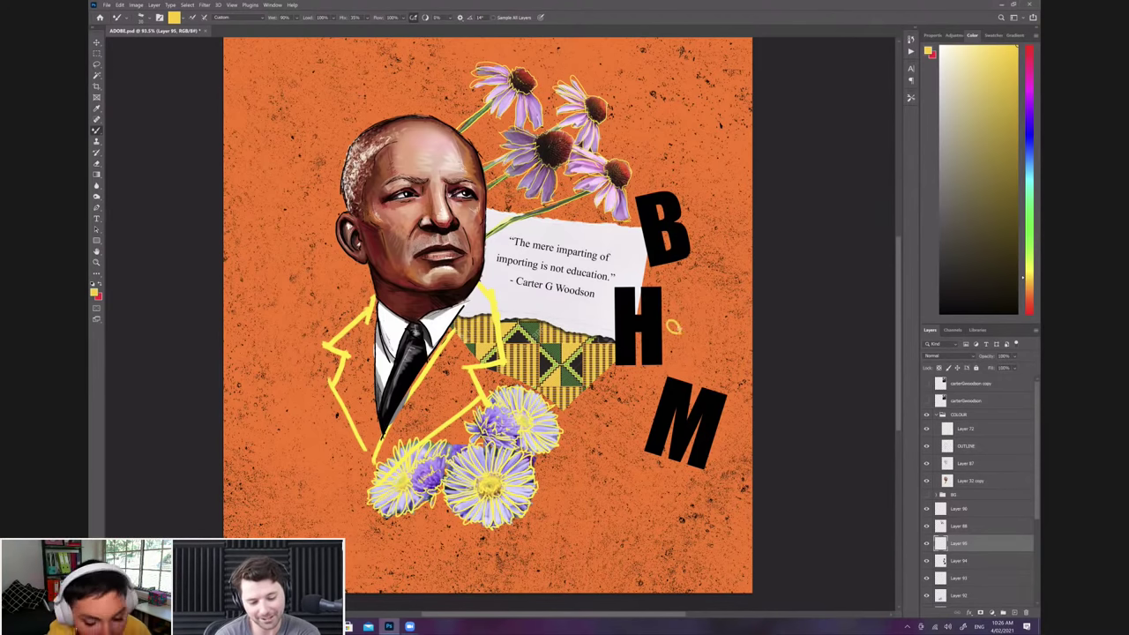
{"action": "left_click_drag", "start_coordinate": [669, 332], "coordinate": [681, 335]}
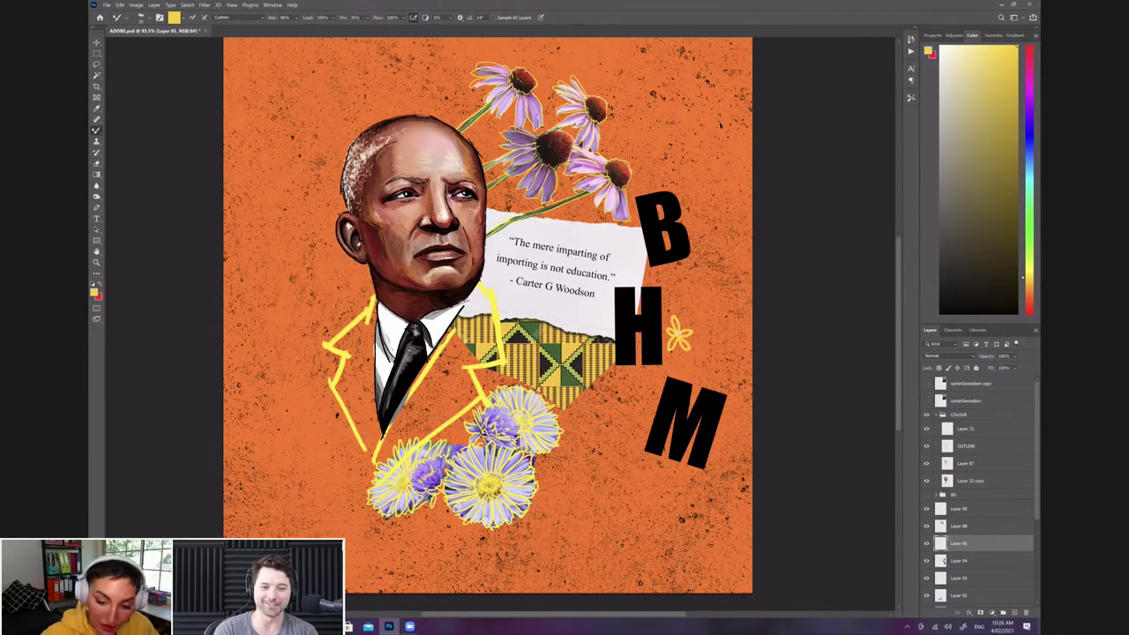
{"action": "left_click_drag", "start_coordinate": [687, 310], "coordinate": [687, 314]}
{"action": "mouse_move", "coordinate": [688, 312]}
{"action": "left_mouse_down"}
{"action": "mouse_move", "coordinate": [699, 318]}
{"action": "mouse_move", "coordinate": [689, 311]}
{"action": "left_mouse_up"}
{"action": "mouse_move", "coordinate": [689, 310]}
{"action": "left_mouse_down"}
{"action": "mouse_move", "coordinate": [699, 304]}
{"action": "mouse_move", "coordinate": [688, 310]}
{"action": "mouse_move", "coordinate": [713, 329]}
{"action": "left_mouse_up"}
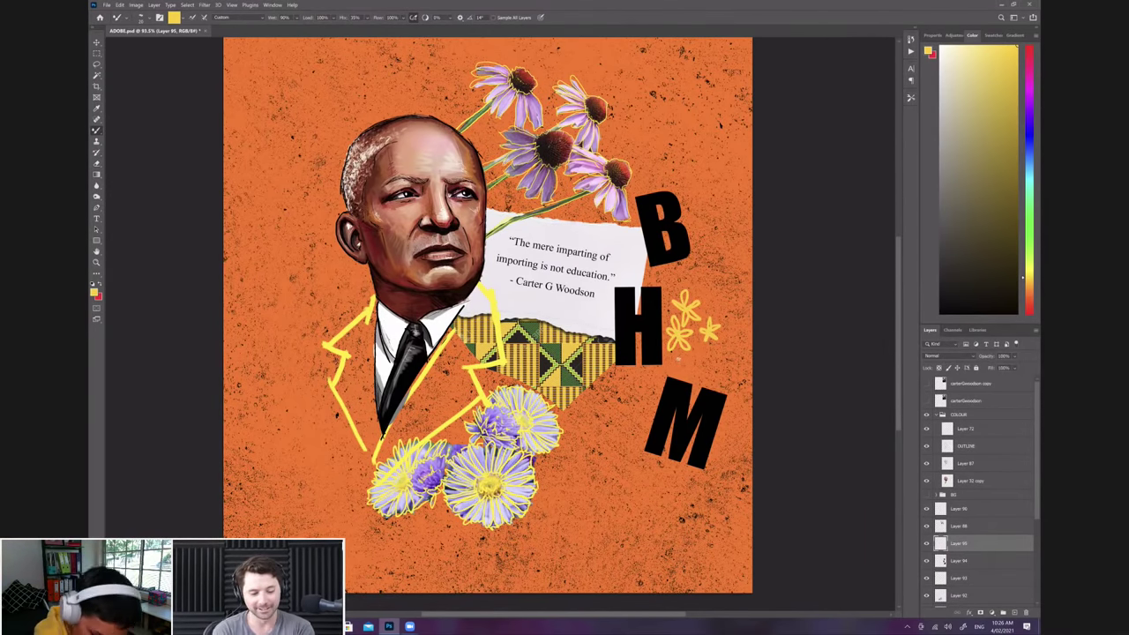
Step: Draw long thin yellow leaves fanning out from the upper aster toward the letter M
{"action": "left_click_drag", "start_coordinate": [558, 422], "coordinate": [623, 474]}
{"action": "left_click_drag", "start_coordinate": [560, 416], "coordinate": [632, 477]}
{"action": "mouse_move", "coordinate": [563, 418]}
{"action": "left_mouse_down"}
{"action": "mouse_move", "coordinate": [644, 441]}
{"action": "mouse_move", "coordinate": [560, 418]}
{"action": "left_mouse_up"}
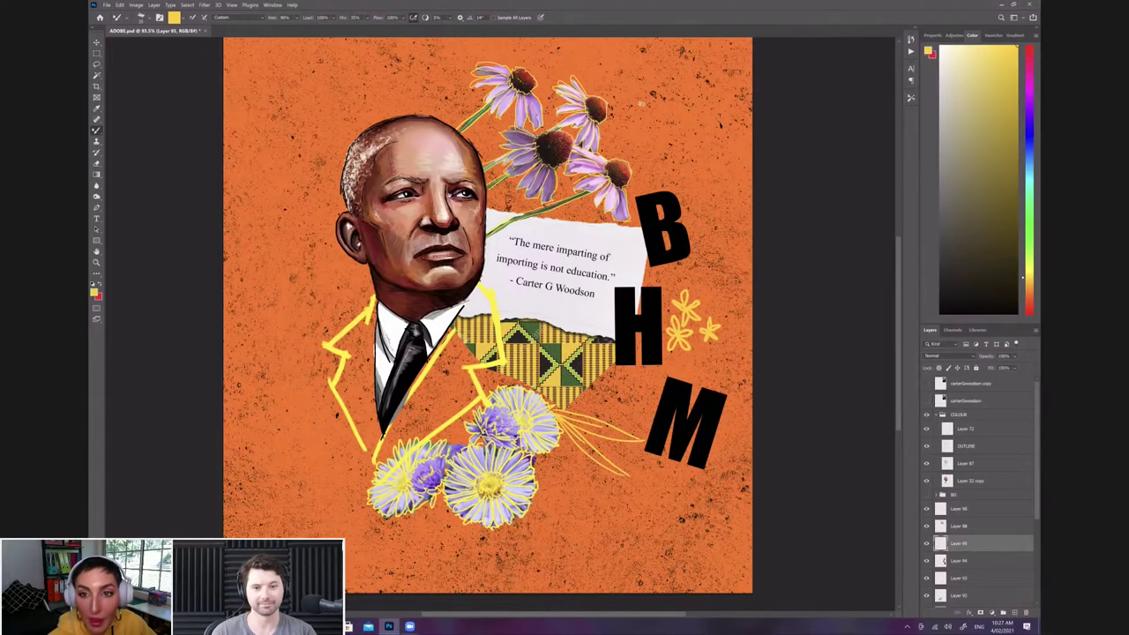
Step: Draw a large yellow line flower beside the two rightmost coneflowers, above the letter B
{"action": "mouse_move", "coordinate": [624, 122]}
{"action": "left_mouse_down"}
{"action": "mouse_move", "coordinate": [617, 68]}
{"action": "mouse_move", "coordinate": [628, 120]}
{"action": "left_mouse_up"}
{"action": "left_click_drag", "start_coordinate": [652, 78], "coordinate": [634, 128]}
{"action": "mouse_move", "coordinate": [633, 132]}
{"action": "left_mouse_down"}
{"action": "mouse_move", "coordinate": [655, 114]}
{"action": "mouse_move", "coordinate": [636, 138]}
{"action": "mouse_move", "coordinate": [660, 183]}
{"action": "mouse_move", "coordinate": [682, 170]}
{"action": "mouse_move", "coordinate": [636, 140]}
{"action": "mouse_move", "coordinate": [686, 122]}
{"action": "mouse_move", "coordinate": [640, 147]}
{"action": "mouse_move", "coordinate": [601, 139]}
{"action": "mouse_move", "coordinate": [620, 144]}
{"action": "left_mouse_up"}
{"action": "mouse_move", "coordinate": [613, 147]}
{"action": "left_mouse_down"}
{"action": "mouse_move", "coordinate": [605, 160]}
{"action": "mouse_move", "coordinate": [622, 138]}
{"action": "mouse_move", "coordinate": [631, 189]}
{"action": "mouse_move", "coordinate": [595, 108]}
{"action": "mouse_move", "coordinate": [619, 126]}
{"action": "mouse_move", "coordinate": [581, 76]}
{"action": "left_mouse_up"}
{"action": "left_click_drag", "start_coordinate": [581, 76], "coordinate": [618, 123]}
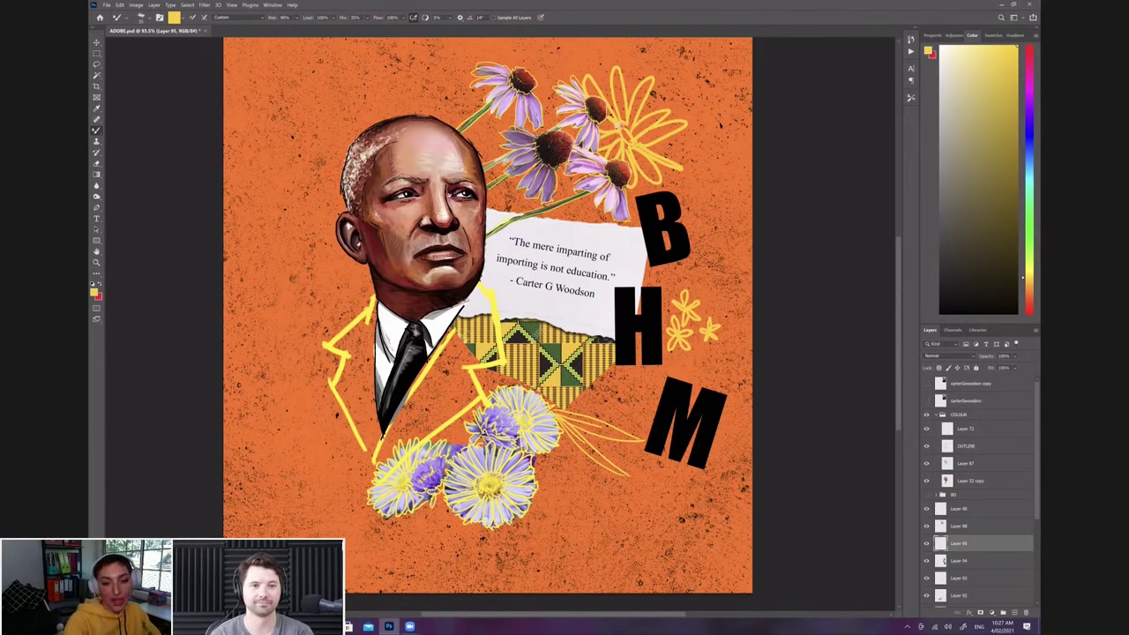
Step: Draw a yellow line flower rising from behind the top of the portrait's head on a new layer
{"action": "left_click_drag", "start_coordinate": [663, 228], "coordinate": [659, 228]}
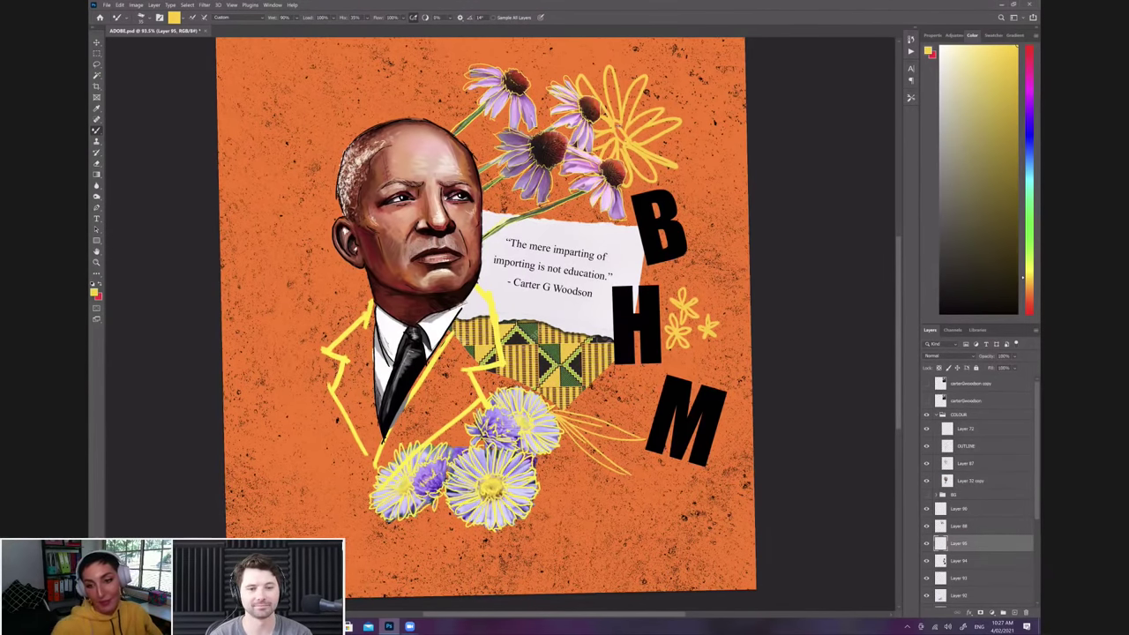
{"action": "left_click_drag", "start_coordinate": [564, 317], "coordinate": [554, 318]}
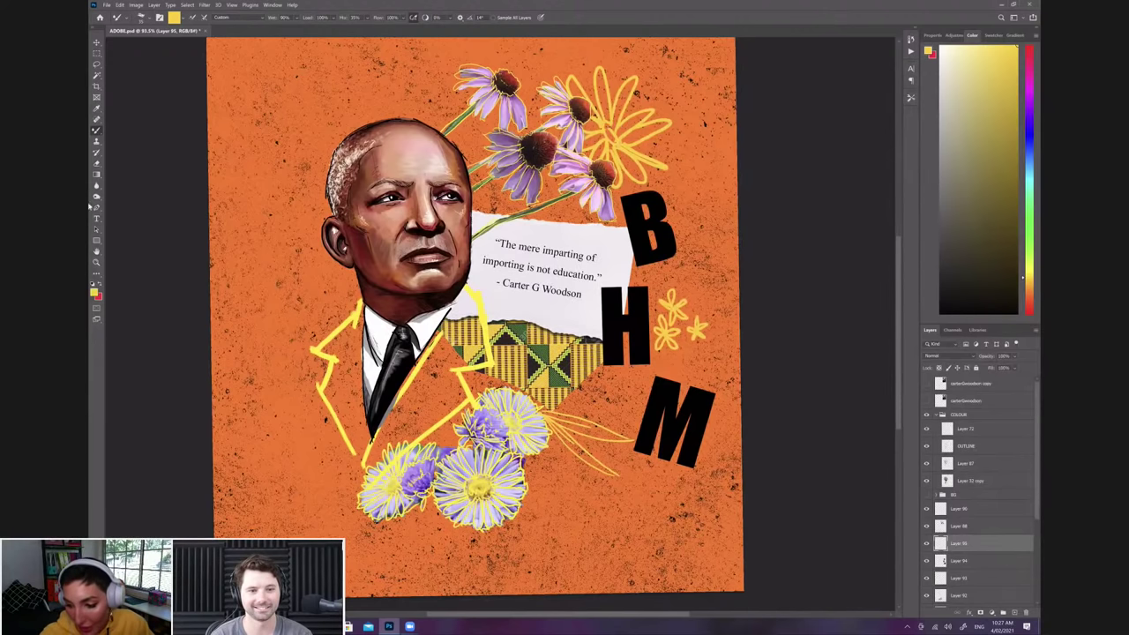
{"action": "scroll", "coordinate": [501, 324], "scroll_direction": "down", "scroll_amount": 3}
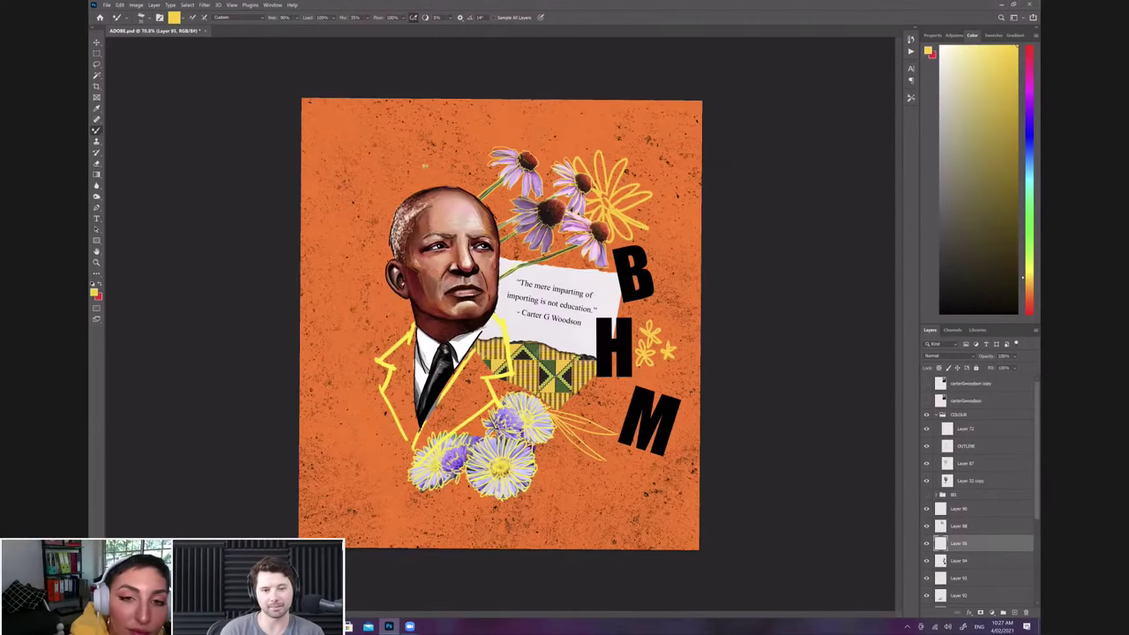
{"action": "scroll", "coordinate": [502, 324], "scroll_direction": "up", "scroll_amount": 1}
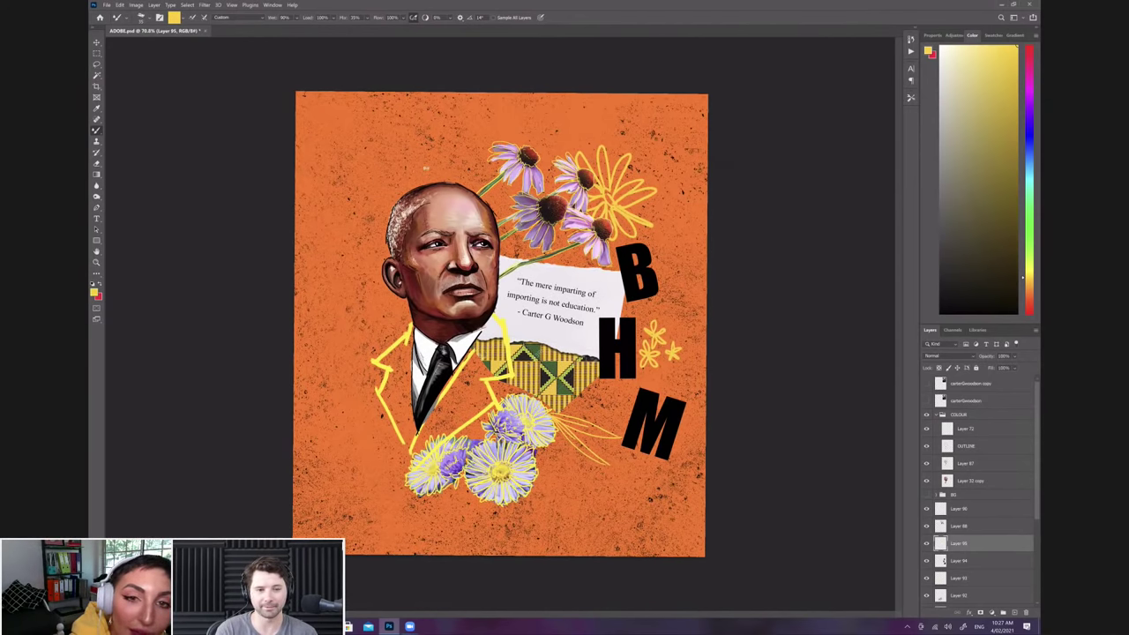
{"action": "scroll", "coordinate": [420, 156], "scroll_direction": "up", "scroll_amount": 1}
{"action": "mouse_move", "coordinate": [422, 157]}
{"action": "left_mouse_down"}
{"action": "mouse_move", "coordinate": [435, 157]}
{"action": "mouse_move", "coordinate": [408, 169]}
{"action": "mouse_move", "coordinate": [444, 168]}
{"action": "left_mouse_up"}
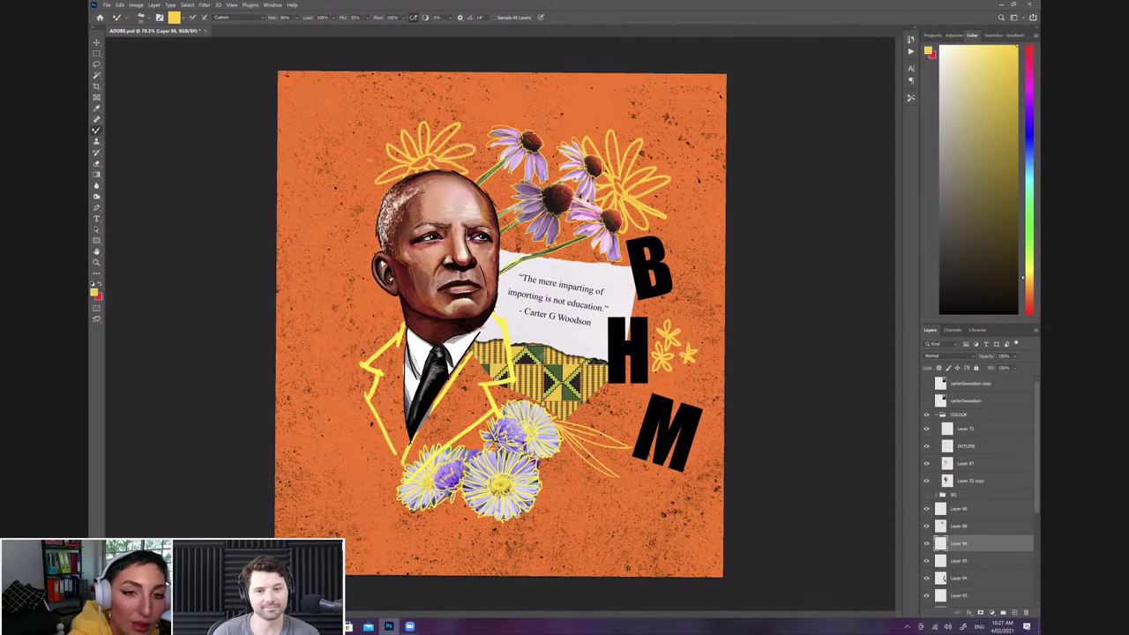
Step: Draw a stemmed yellow flower at the portrait's upper left, redoing its strokes as needed, and add another new layer
{"action": "left_click_drag", "start_coordinate": [368, 177], "coordinate": [349, 162]}
{"action": "key", "text": "ctrl+z"}
{"action": "key", "text": "ctrl+z"}
{"action": "key", "text": "ctrl+shift+z"}
{"action": "mouse_move", "coordinate": [369, 147]}
{"action": "left_mouse_down"}
{"action": "mouse_move", "coordinate": [351, 154]}
{"action": "mouse_move", "coordinate": [367, 161]}
{"action": "mouse_move", "coordinate": [369, 149]}
{"action": "mouse_move", "coordinate": [333, 141]}
{"action": "mouse_move", "coordinate": [347, 154]}
{"action": "left_mouse_up"}
{"action": "mouse_move", "coordinate": [344, 151]}
{"action": "left_mouse_down"}
{"action": "mouse_move", "coordinate": [335, 136]}
{"action": "mouse_move", "coordinate": [348, 151]}
{"action": "left_mouse_up"}
{"action": "mouse_move", "coordinate": [347, 152]}
{"action": "left_mouse_down"}
{"action": "mouse_move", "coordinate": [346, 127]}
{"action": "mouse_move", "coordinate": [356, 151]}
{"action": "mouse_move", "coordinate": [360, 121]}
{"action": "mouse_move", "coordinate": [361, 146]}
{"action": "left_mouse_up"}
{"action": "mouse_move", "coordinate": [364, 146]}
{"action": "left_mouse_down"}
{"action": "mouse_move", "coordinate": [371, 122]}
{"action": "mouse_move", "coordinate": [368, 174]}
{"action": "left_mouse_up"}
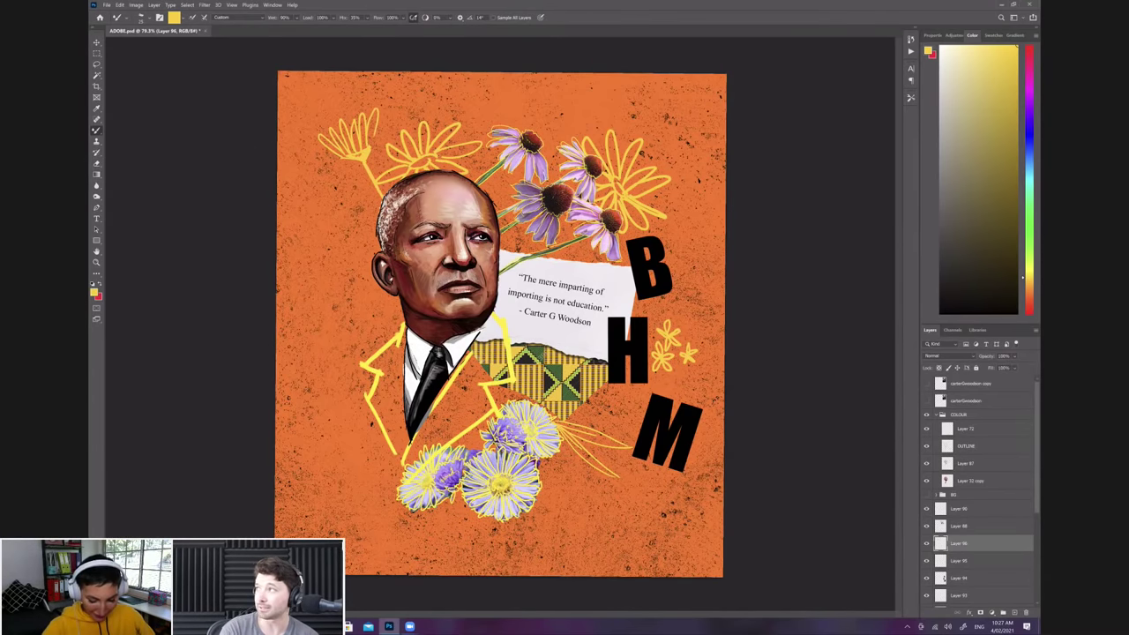
{"action": "left_click", "coordinate": [1015, 611]}
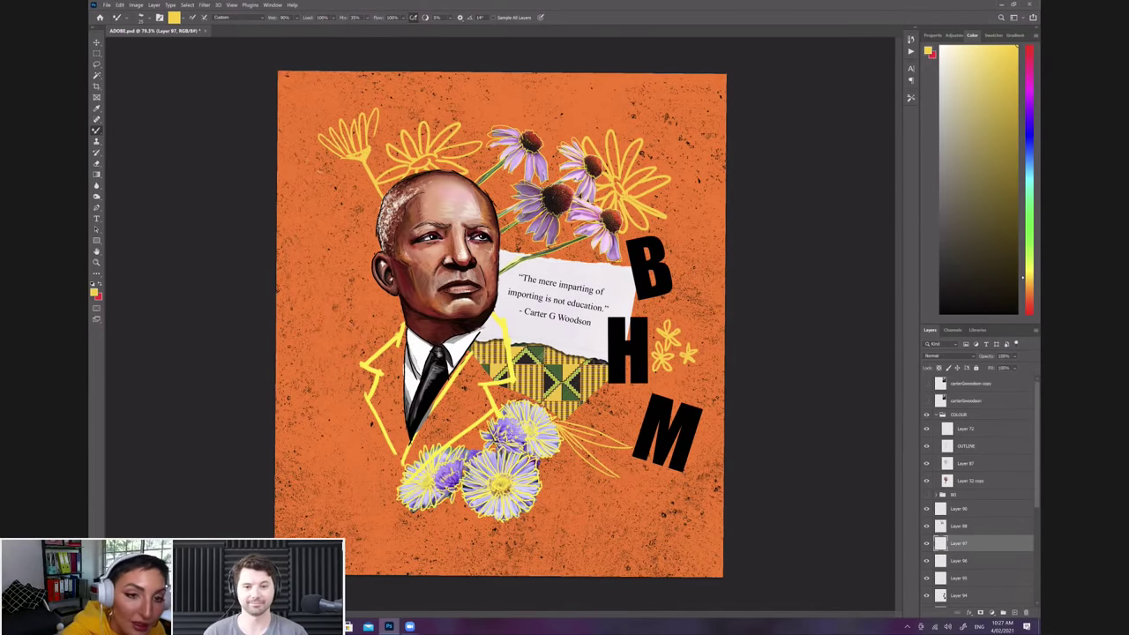
Step: Draw a tapering sprig of short yellow strokes to the left of the portrait's forehead
{"action": "mouse_move", "coordinate": [319, 168]}
{"action": "left_mouse_down"}
{"action": "mouse_move", "coordinate": [377, 224]}
{"action": "mouse_move", "coordinate": [348, 239]}
{"action": "mouse_move", "coordinate": [350, 216]}
{"action": "mouse_move", "coordinate": [370, 201]}
{"action": "mouse_move", "coordinate": [344, 208]}
{"action": "mouse_move", "coordinate": [329, 179]}
{"action": "left_mouse_up"}
{"action": "left_click_drag", "start_coordinate": [325, 181], "coordinate": [307, 159]}
{"action": "left_click_drag", "start_coordinate": [315, 163], "coordinate": [318, 162]}
{"action": "mouse_move", "coordinate": [327, 178]}
{"action": "left_mouse_down"}
{"action": "mouse_move", "coordinate": [325, 167]}
{"action": "mouse_move", "coordinate": [356, 192]}
{"action": "left_mouse_up"}
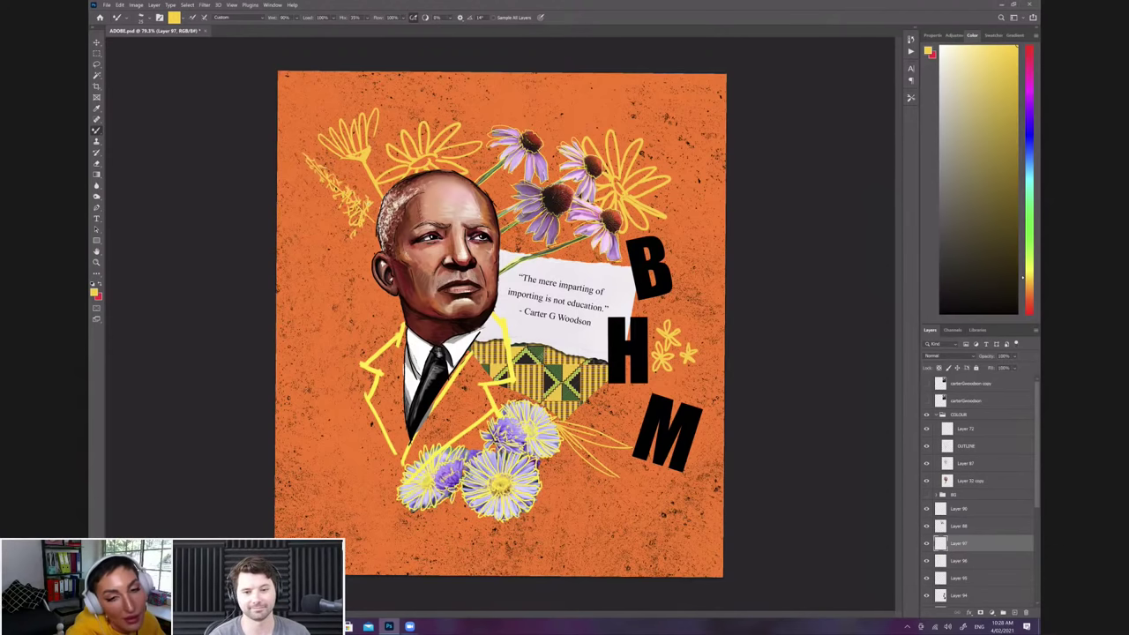
{"action": "left_click_drag", "start_coordinate": [336, 202], "coordinate": [322, 184]}
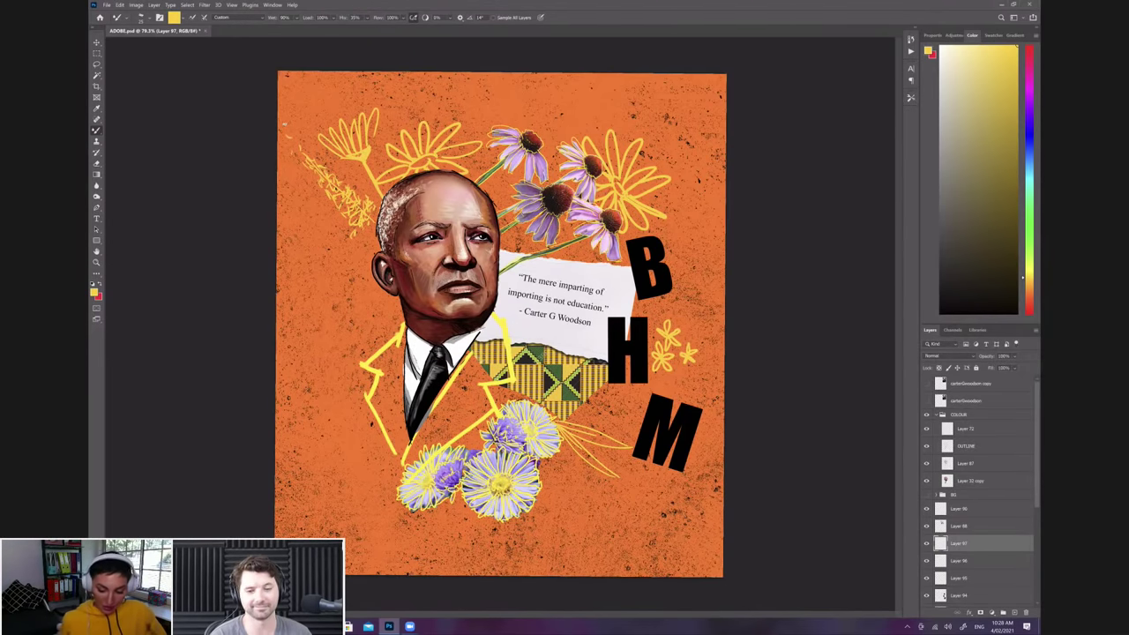
Step: Draw a matching sprig of short yellow strokes above the large line flower near the canvas's upper right
{"action": "mouse_move", "coordinate": [656, 94]}
{"action": "left_mouse_down"}
{"action": "mouse_move", "coordinate": [584, 134]}
{"action": "mouse_move", "coordinate": [583, 119]}
{"action": "mouse_move", "coordinate": [597, 135]}
{"action": "mouse_move", "coordinate": [599, 111]}
{"action": "mouse_move", "coordinate": [586, 116]}
{"action": "left_mouse_up"}
{"action": "mouse_move", "coordinate": [597, 117]}
{"action": "left_mouse_down"}
{"action": "mouse_move", "coordinate": [594, 128]}
{"action": "mouse_move", "coordinate": [612, 128]}
{"action": "mouse_move", "coordinate": [612, 112]}
{"action": "mouse_move", "coordinate": [634, 101]}
{"action": "left_mouse_up"}
{"action": "mouse_move", "coordinate": [618, 109]}
{"action": "left_mouse_down"}
{"action": "mouse_move", "coordinate": [609, 102]}
{"action": "mouse_move", "coordinate": [626, 94]}
{"action": "left_mouse_up"}
{"action": "mouse_move", "coordinate": [638, 102]}
{"action": "left_mouse_down"}
{"action": "mouse_move", "coordinate": [633, 123]}
{"action": "mouse_move", "coordinate": [649, 90]}
{"action": "mouse_move", "coordinate": [662, 103]}
{"action": "left_mouse_up"}
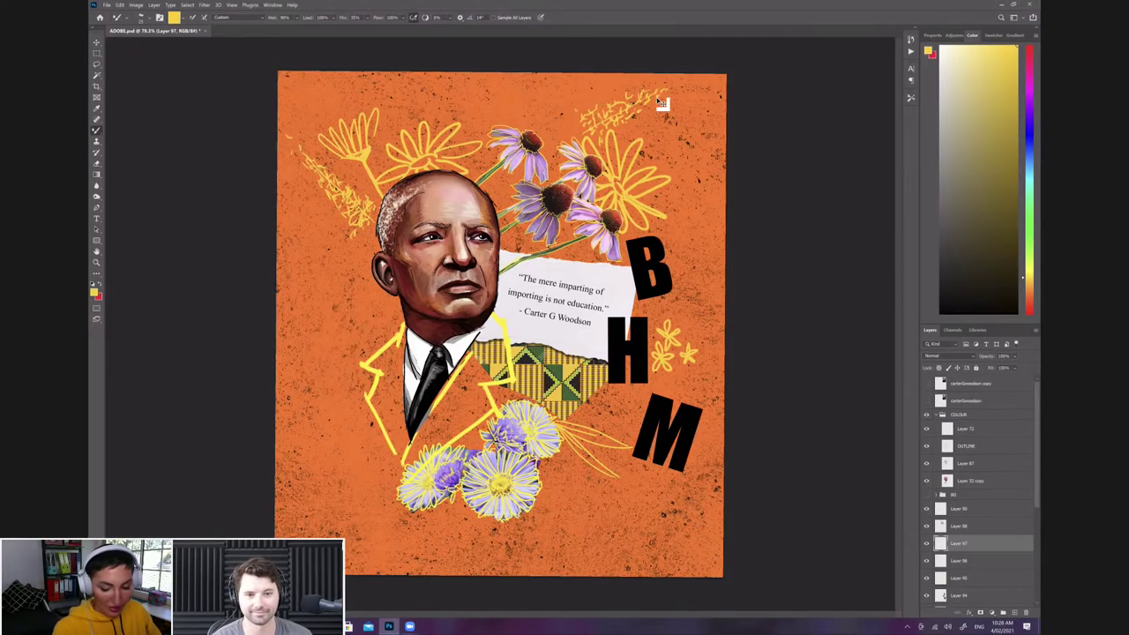
Step: Lasso both yellow sprigs and delete them, clearing the selection
{"action": "key", "text": "l"}
{"action": "mouse_move", "coordinate": [327, 242]}
{"action": "left_mouse_down"}
{"action": "mouse_move", "coordinate": [390, 247]}
{"action": "mouse_move", "coordinate": [369, 193]}
{"action": "mouse_move", "coordinate": [304, 147]}
{"action": "mouse_move", "coordinate": [315, 219]}
{"action": "left_mouse_up"}
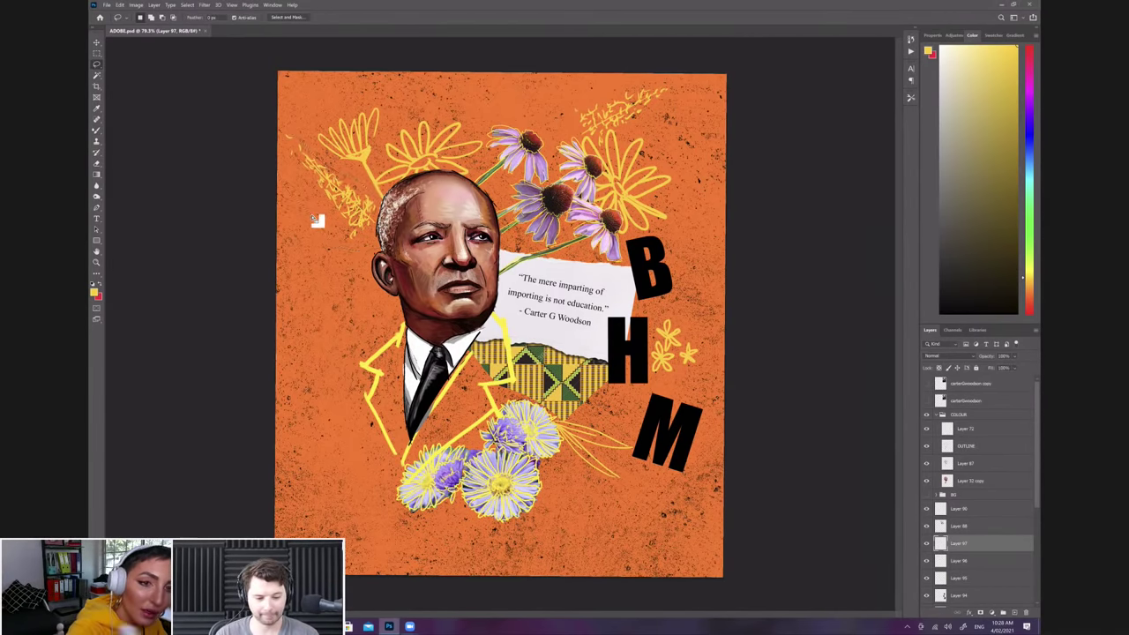
{"action": "mouse_move", "coordinate": [595, 94]}
{"action": "left_mouse_down"}
{"action": "mouse_move", "coordinate": [572, 115]}
{"action": "mouse_move", "coordinate": [578, 137]}
{"action": "mouse_move", "coordinate": [606, 159]}
{"action": "mouse_move", "coordinate": [615, 134]}
{"action": "mouse_move", "coordinate": [675, 107]}
{"action": "mouse_move", "coordinate": [635, 81]}
{"action": "mouse_move", "coordinate": [587, 93]}
{"action": "left_mouse_up"}
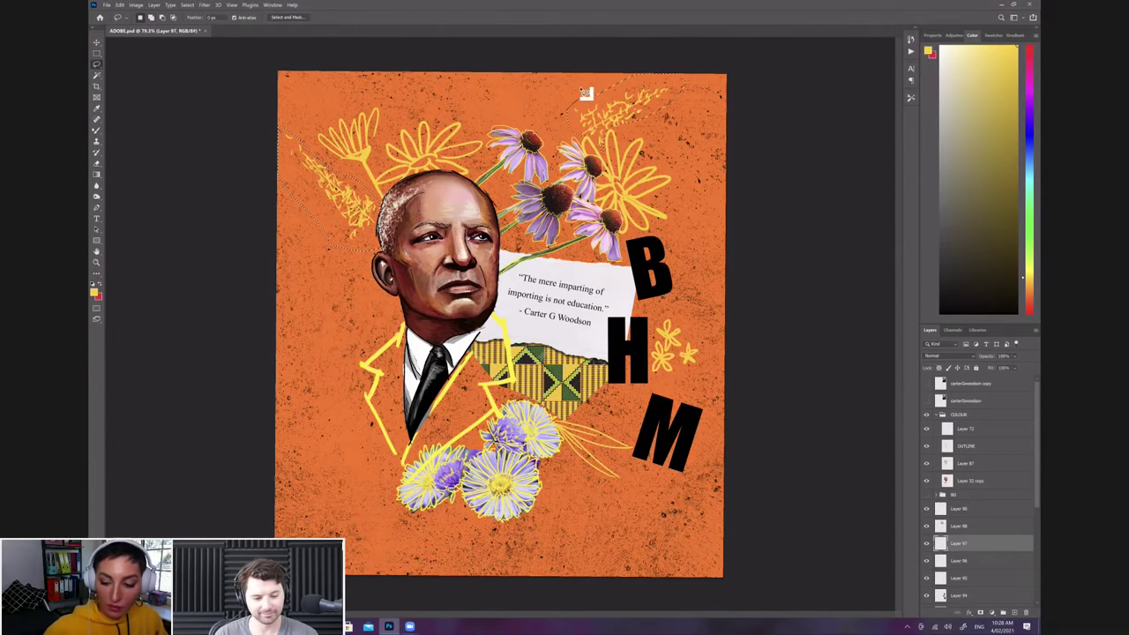
{"action": "key", "text": "Delete"}
{"action": "key", "text": "ctrl+d"}
Step: Draw a thin diagonal yellow stem with small leaf marks above the coneflowers
{"action": "left_click", "coordinate": [96, 76]}
{"action": "left_click", "coordinate": [96, 132]}
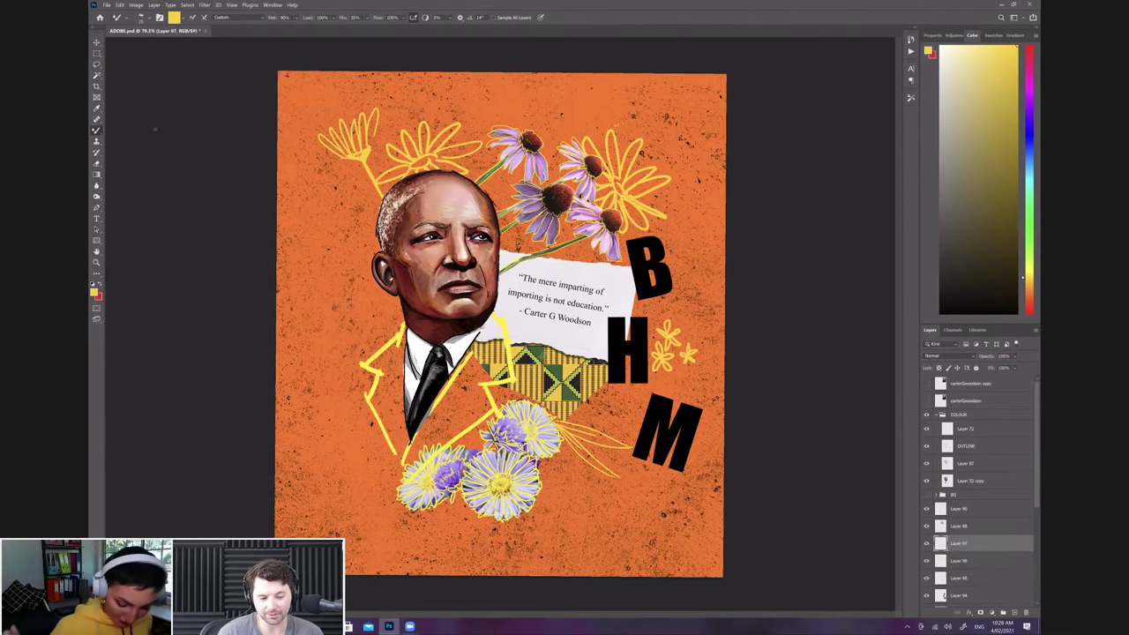
{"action": "mouse_move", "coordinate": [622, 83]}
{"action": "left_mouse_down"}
{"action": "mouse_move", "coordinate": [550, 141]}
{"action": "mouse_move", "coordinate": [553, 125]}
{"action": "left_mouse_up"}
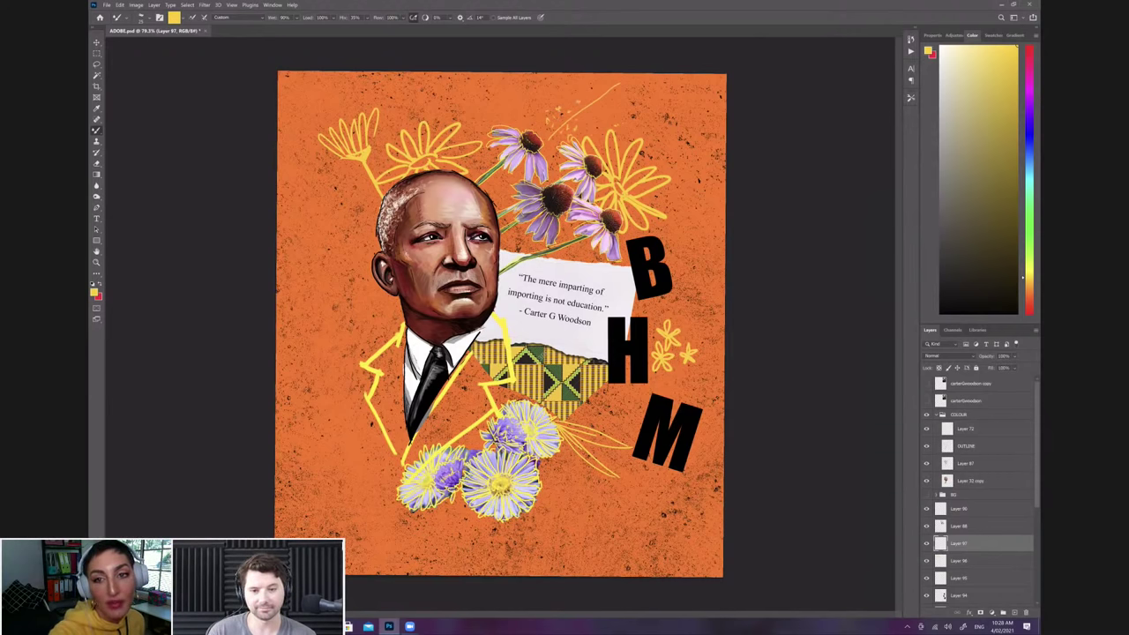
Step: Draw yellow seed specks and a thicker stem on the diagonal sprig above the purple coneflowers
{"action": "left_click_drag", "start_coordinate": [573, 117], "coordinate": [589, 96]}
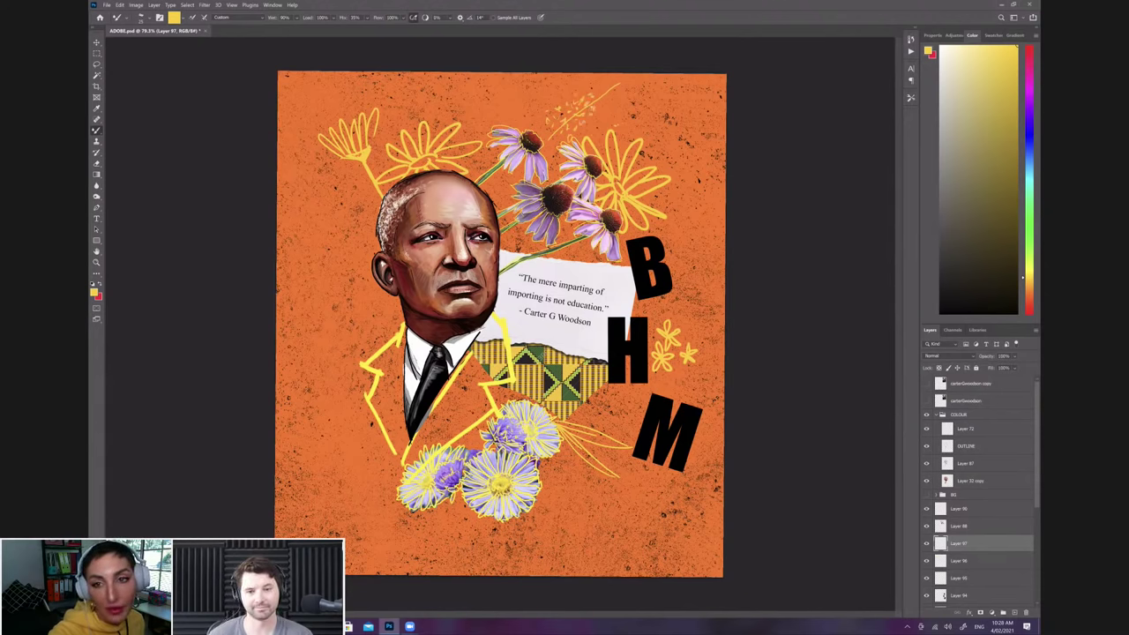
{"action": "left_click_drag", "start_coordinate": [555, 136], "coordinate": [618, 82]}
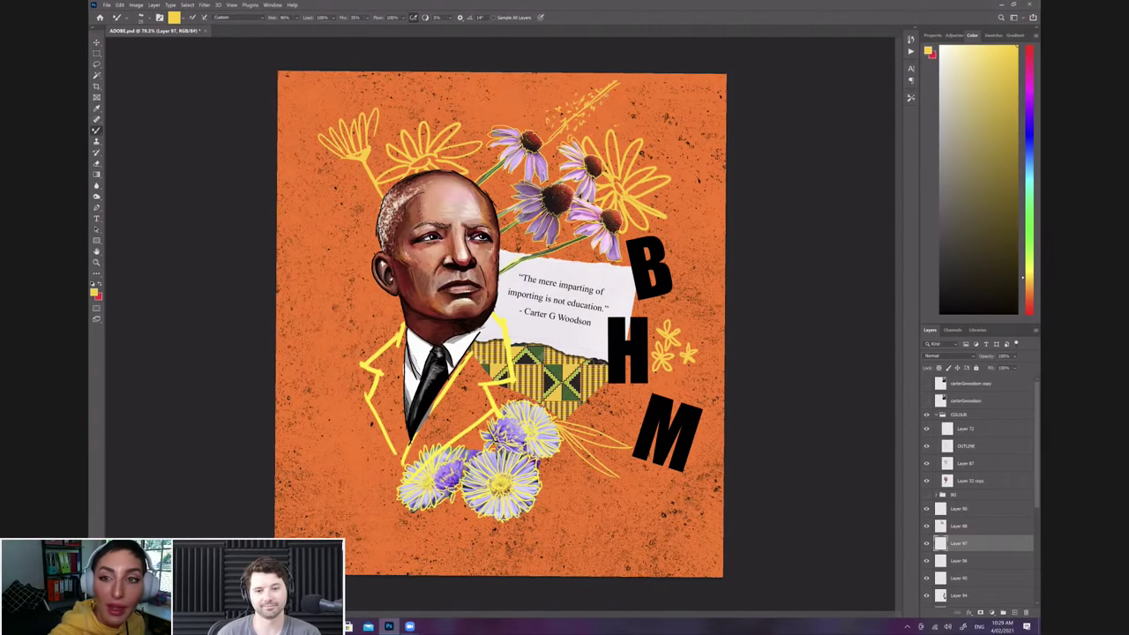
{"action": "left_click_drag", "start_coordinate": [534, 115], "coordinate": [544, 118]}
Step: Sketch a matching yellow seeded sprig beside the man's head, below the outlined flower near the canvas's left edge
{"action": "left_click_drag", "start_coordinate": [336, 222], "coordinate": [351, 217]}
{"action": "mouse_move", "coordinate": [363, 192]}
{"action": "left_mouse_down"}
{"action": "mouse_move", "coordinate": [339, 210]}
{"action": "mouse_move", "coordinate": [347, 195]}
{"action": "mouse_move", "coordinate": [327, 180]}
{"action": "left_mouse_up"}
{"action": "mouse_move", "coordinate": [317, 174]}
{"action": "left_mouse_down"}
{"action": "mouse_move", "coordinate": [326, 182]}
{"action": "mouse_move", "coordinate": [302, 162]}
{"action": "left_mouse_up"}
{"action": "left_click_drag", "start_coordinate": [337, 194], "coordinate": [373, 228]}
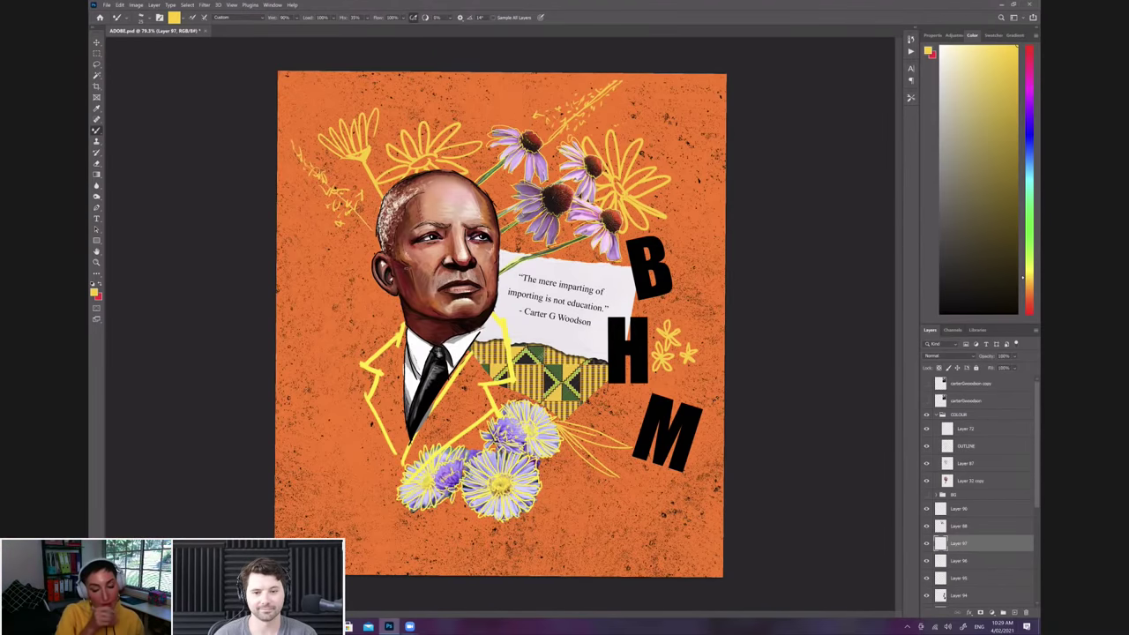
Step: Sketch yellow outlined leaves above the jacket's left shoulder and three small flowers beside the large yellow flower above the letter B
{"action": "mouse_move", "coordinate": [384, 343]}
{"action": "left_mouse_down"}
{"action": "mouse_move", "coordinate": [334, 293]}
{"action": "mouse_move", "coordinate": [381, 340]}
{"action": "mouse_move", "coordinate": [344, 271]}
{"action": "mouse_move", "coordinate": [383, 339]}
{"action": "mouse_move", "coordinate": [364, 289]}
{"action": "left_mouse_up"}
{"action": "mouse_move", "coordinate": [364, 289]}
{"action": "left_mouse_down"}
{"action": "mouse_move", "coordinate": [387, 341]}
{"action": "mouse_move", "coordinate": [350, 316]}
{"action": "mouse_move", "coordinate": [371, 303]}
{"action": "left_mouse_up"}
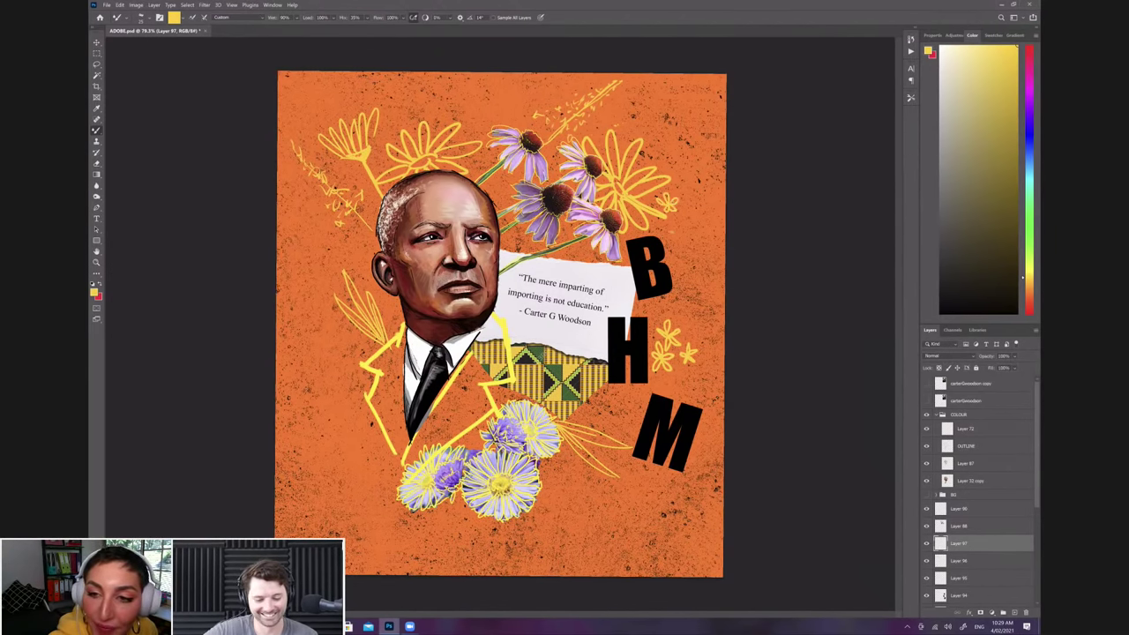
{"action": "mouse_move", "coordinate": [671, 226]}
{"action": "left_mouse_down"}
{"action": "mouse_move", "coordinate": [674, 214]}
{"action": "mouse_move", "coordinate": [681, 235]}
{"action": "mouse_move", "coordinate": [691, 205]}
{"action": "left_mouse_up"}
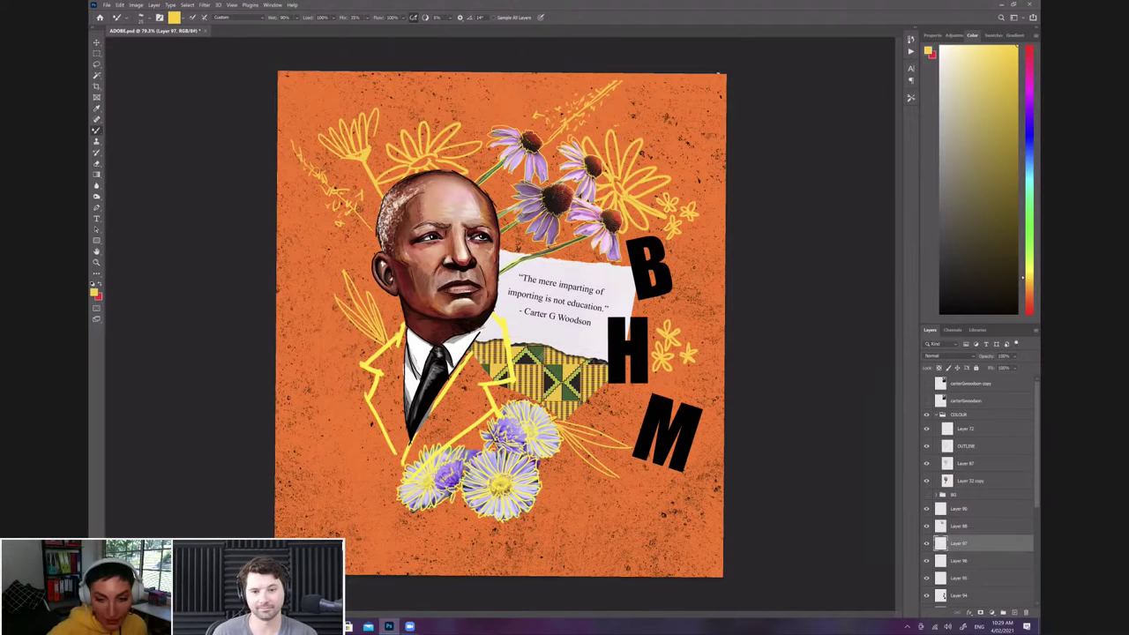
{"action": "key", "text": "ctrl+minus"}
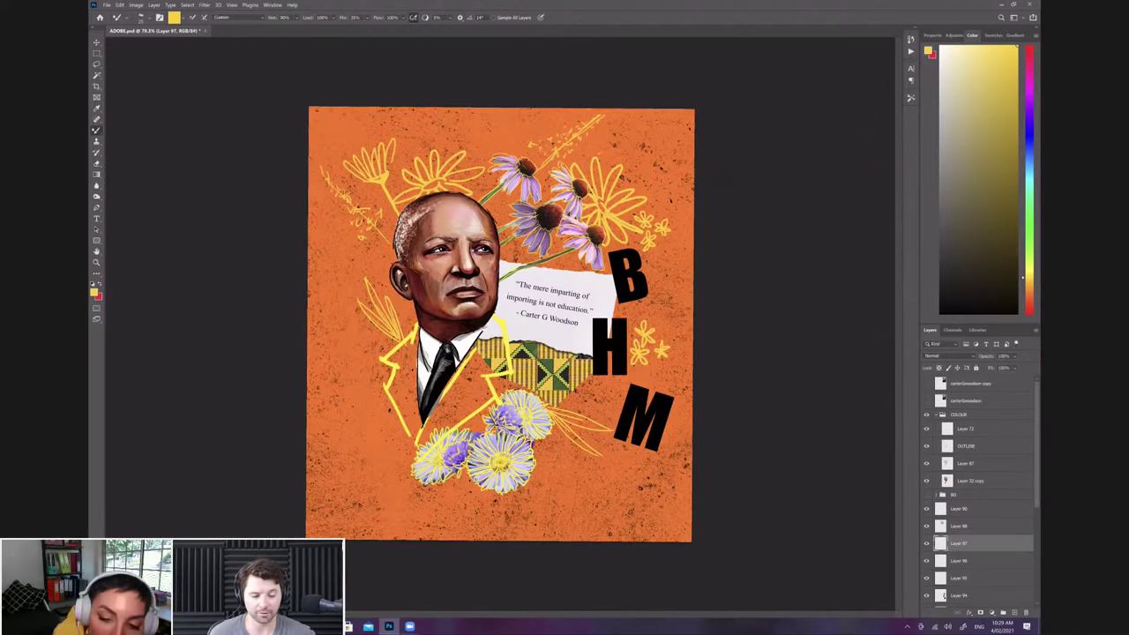
{"action": "key", "text": "ctrl+minus"}
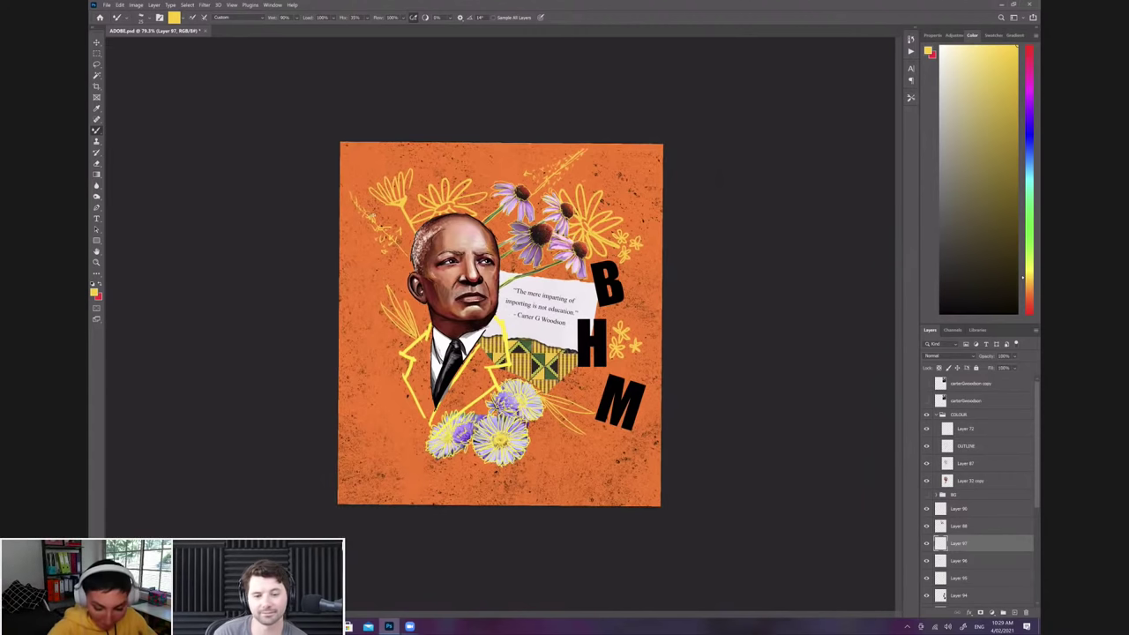
{"action": "key", "text": "ctrl+plus"}
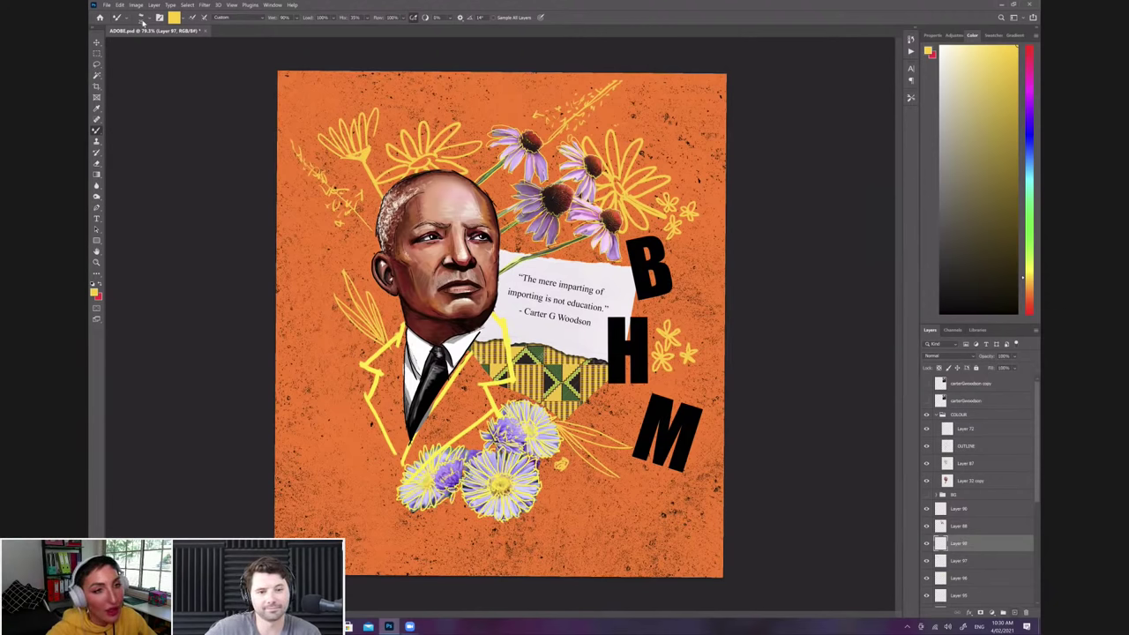
Step: Switch from the Mixer Brush to the regular Brush tool with the Soft Round preset
{"action": "left_click", "coordinate": [96, 130]}
{"action": "left_click", "coordinate": [132, 130]}
{"action": "left_click", "coordinate": [148, 17]}
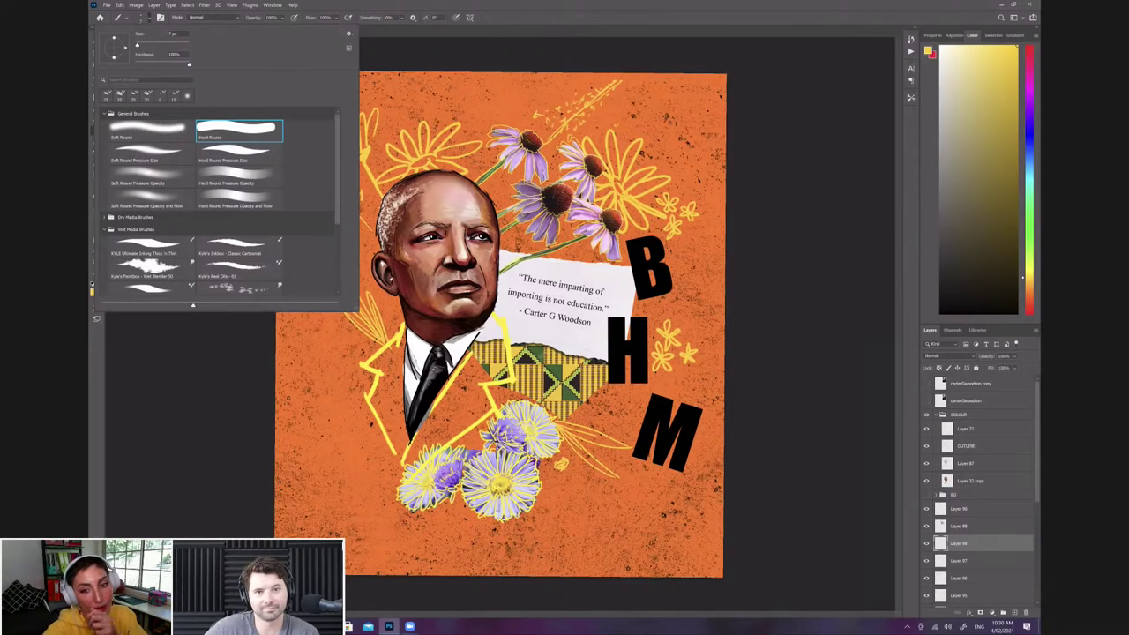
{"action": "left_click", "coordinate": [148, 131]}
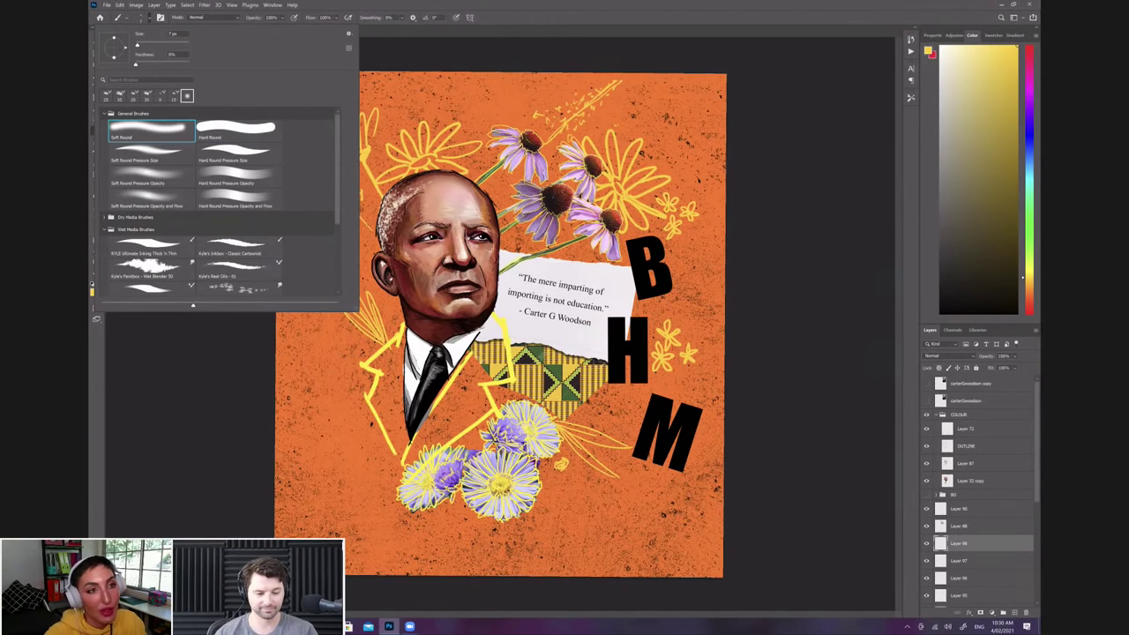
{"action": "left_click", "coordinate": [428, 390]}
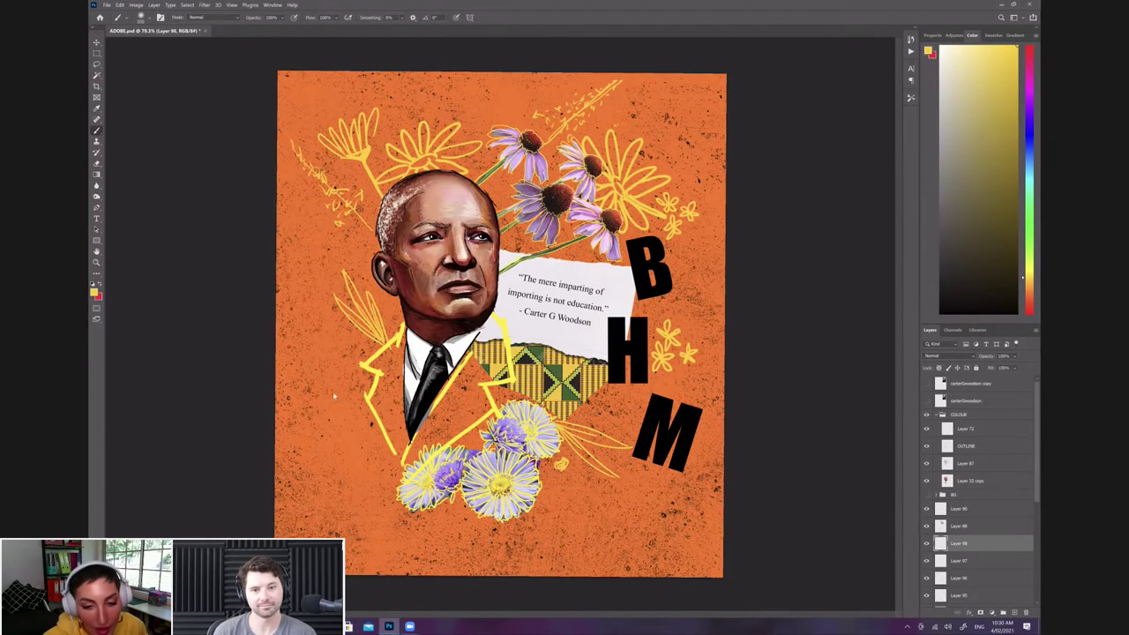
Step: Paint soft yellow glows beside the lower left of the jacket, at the patterned fabric's right end, and above the head
{"action": "left_click", "coordinate": [369, 452]}
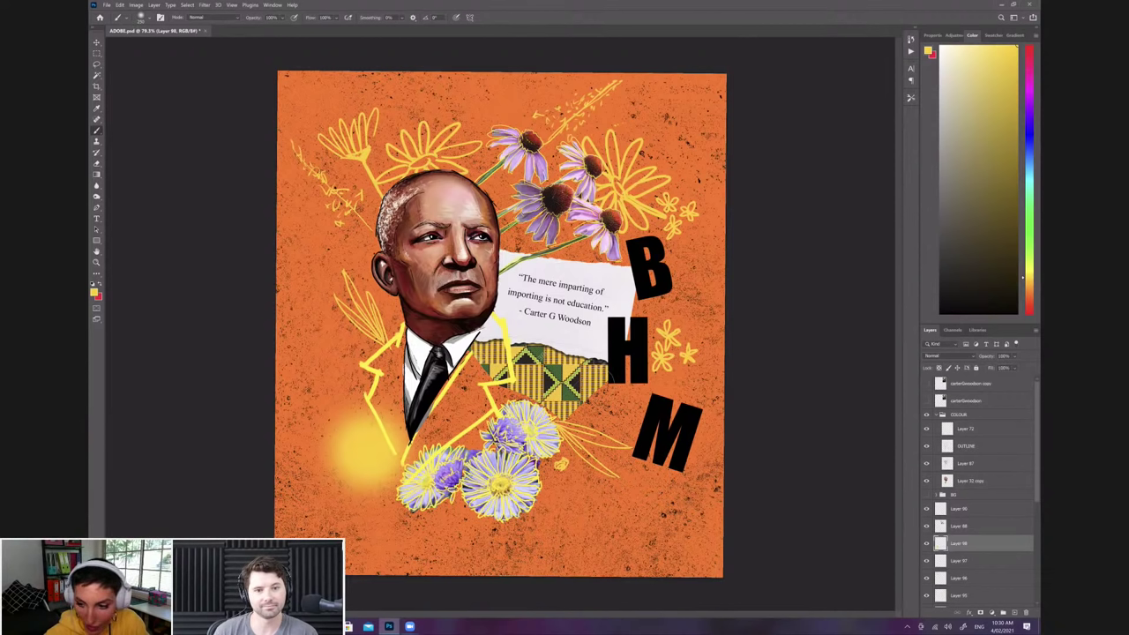
{"action": "left_click", "coordinate": [601, 385]}
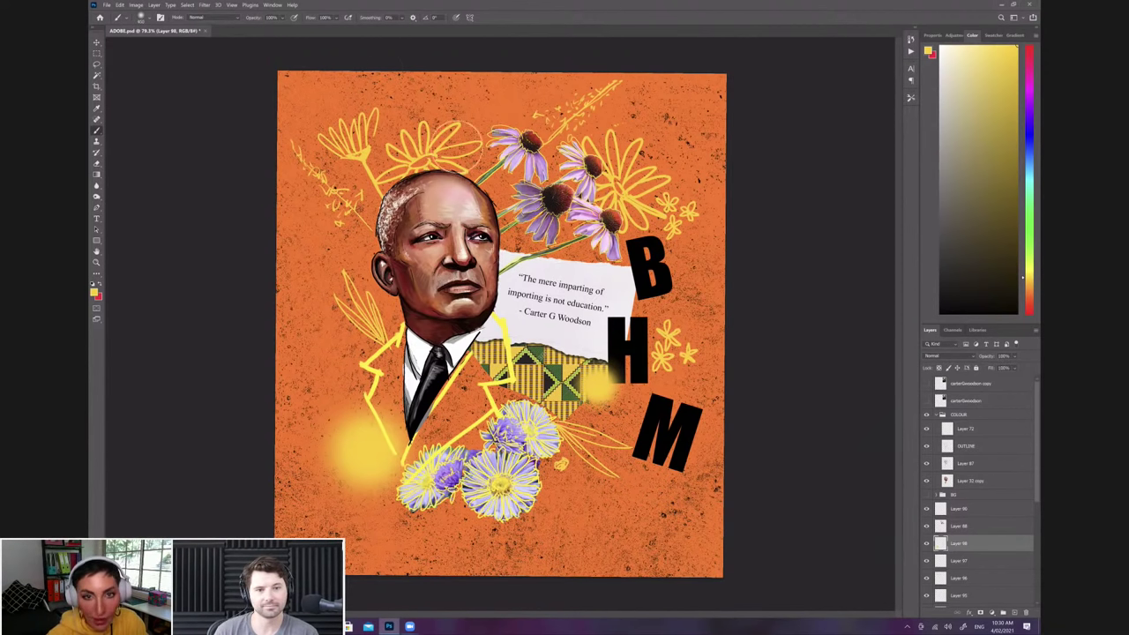
{"action": "left_click", "coordinate": [477, 161]}
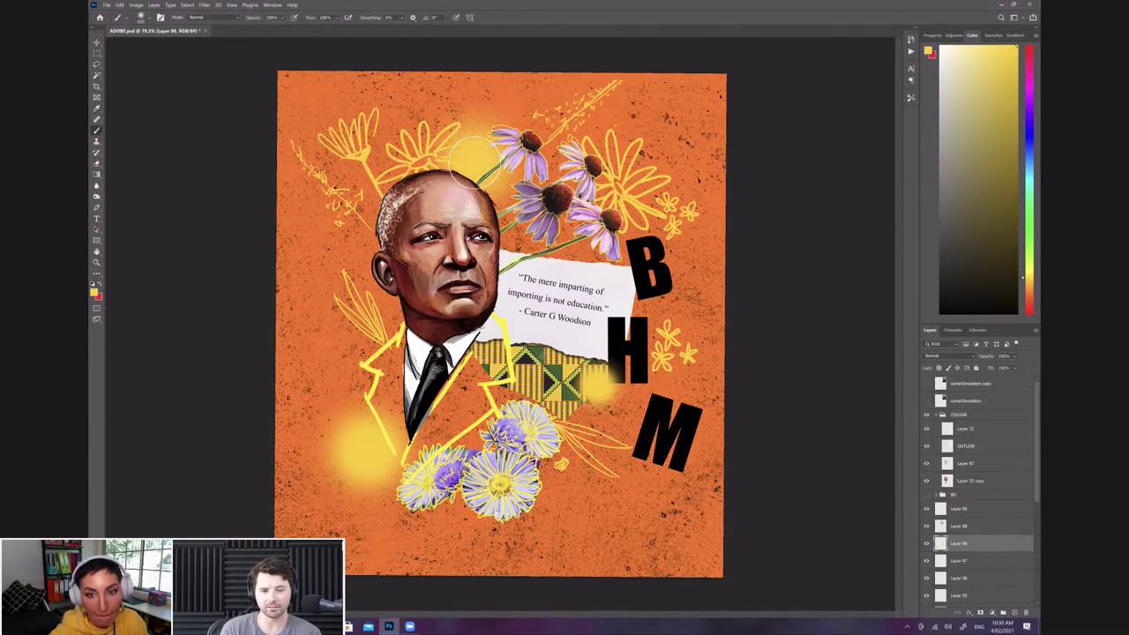
{"action": "left_click", "coordinate": [475, 162]}
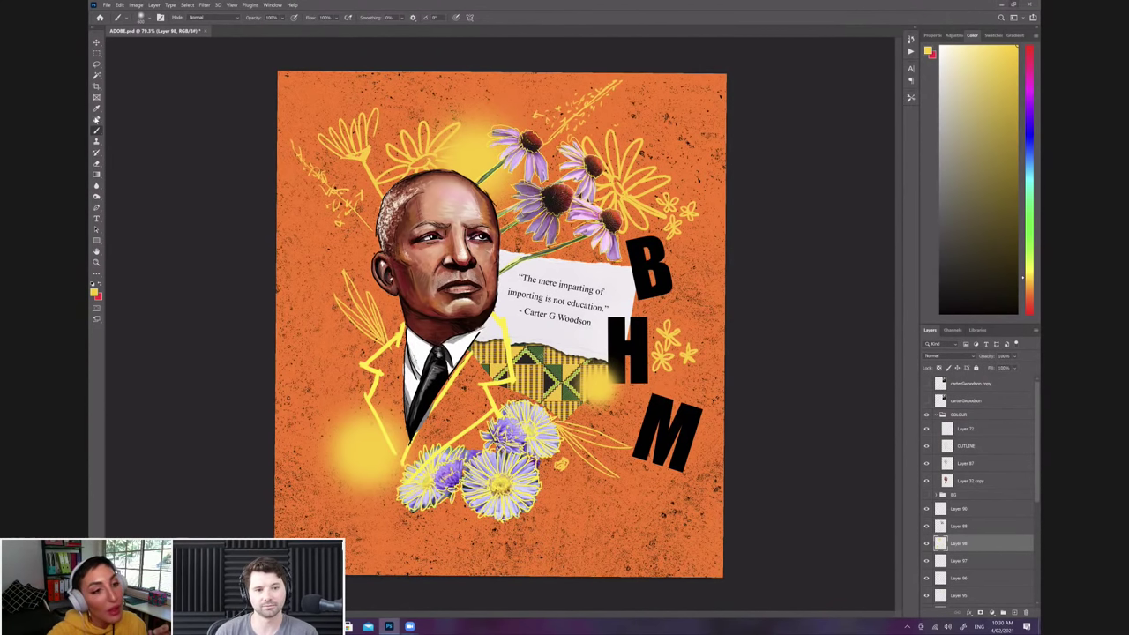
Step: Set the brush hardness to 100% and add a new layer directly above the glow layer
{"action": "left_click", "coordinate": [139, 17]}
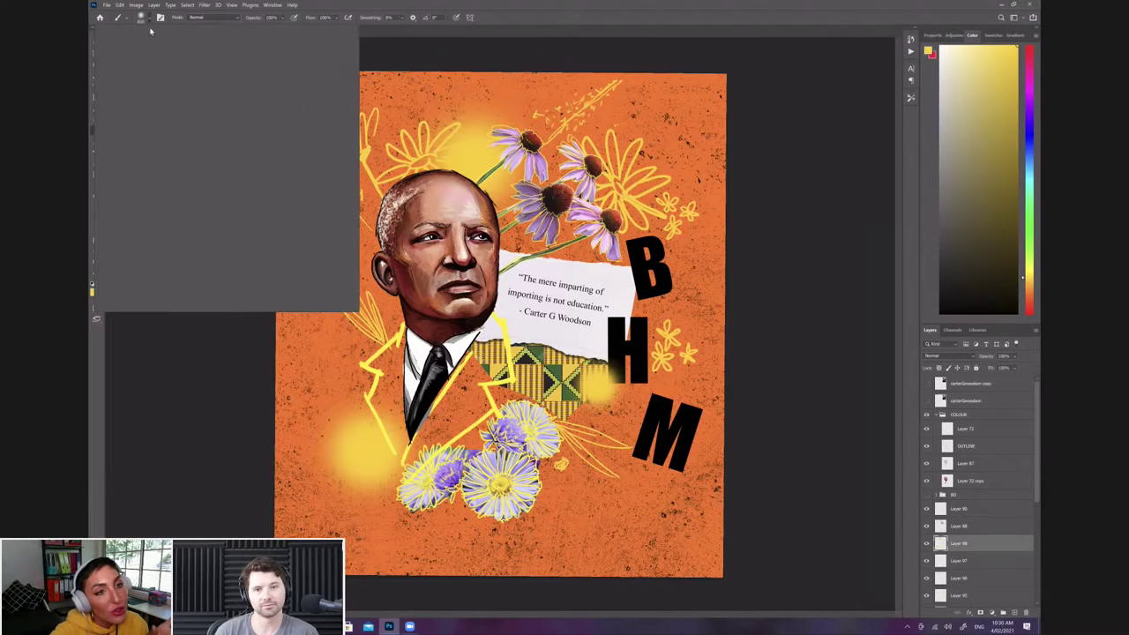
{"action": "left_click", "coordinate": [189, 63]}
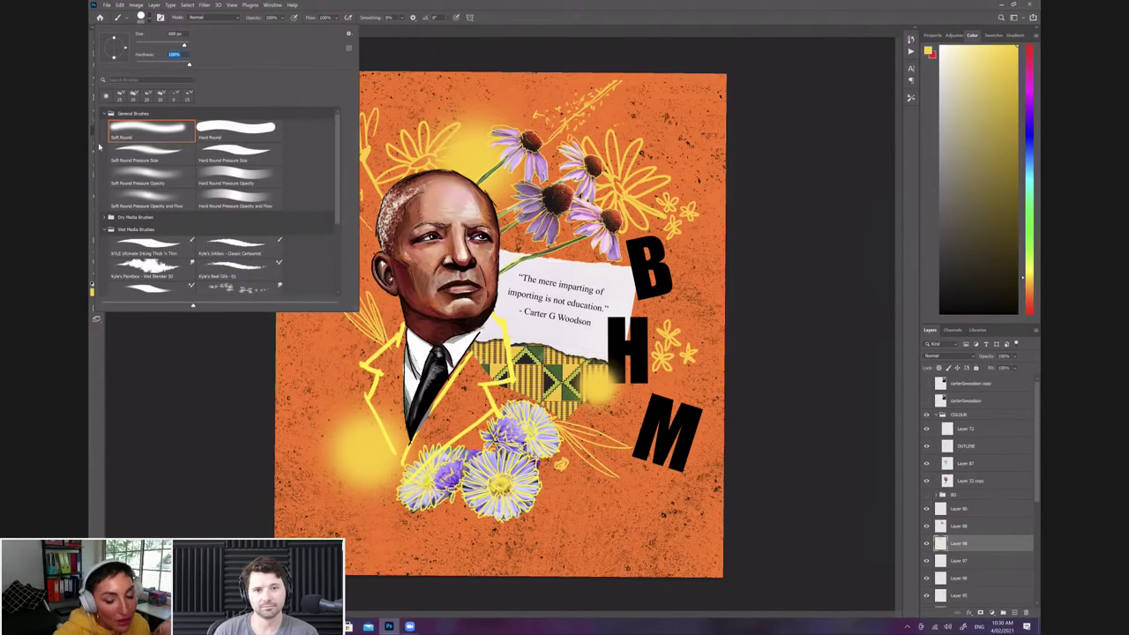
{"action": "left_click", "coordinate": [507, 549]}
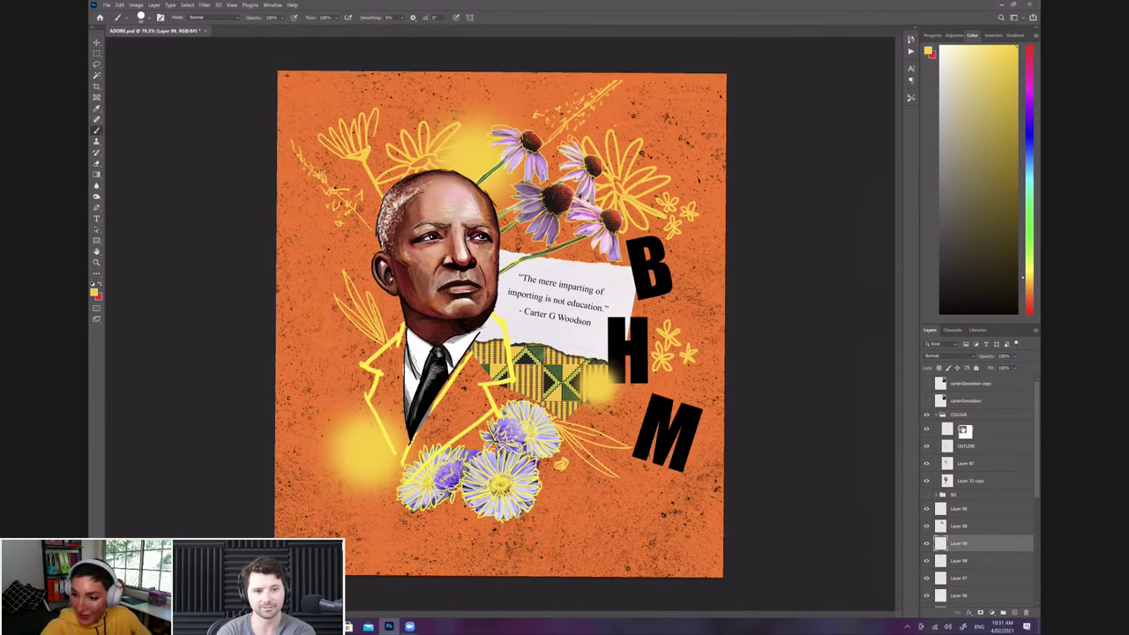
Step: Free-transform all layers from the COLOUR group down through the seamless pattern layer, moving the artwork slightly lower on the orange background
{"action": "left_click", "coordinate": [963, 416]}
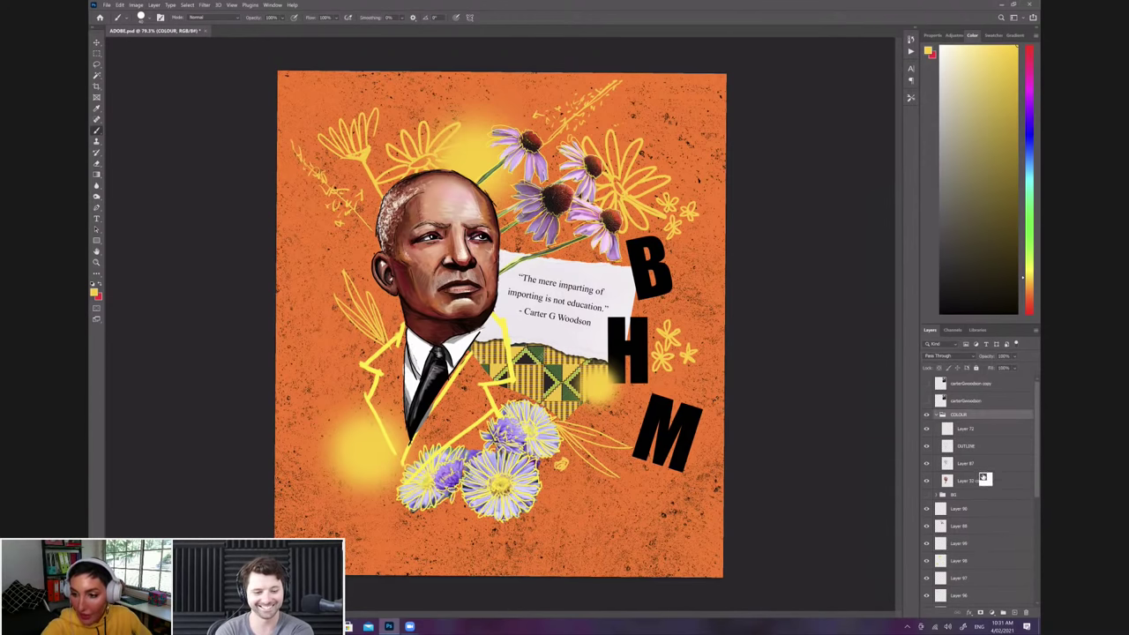
{"action": "scroll", "coordinate": [983, 478], "scroll_direction": "down", "scroll_amount": 5}
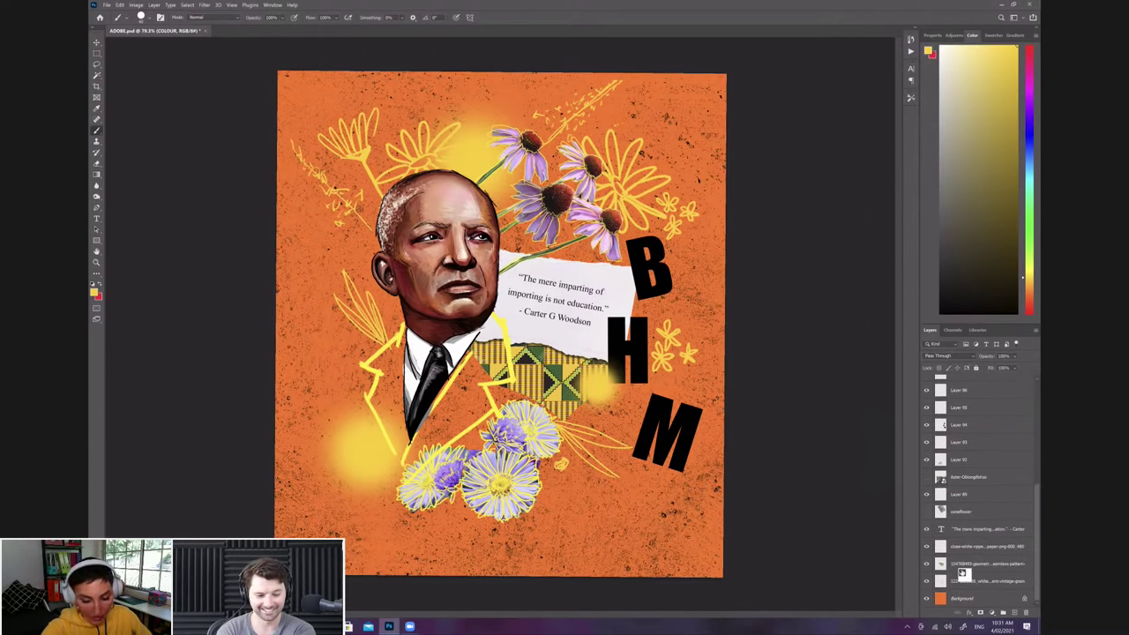
{"action": "left_click", "coordinate": [985, 562], "text": "shift"}
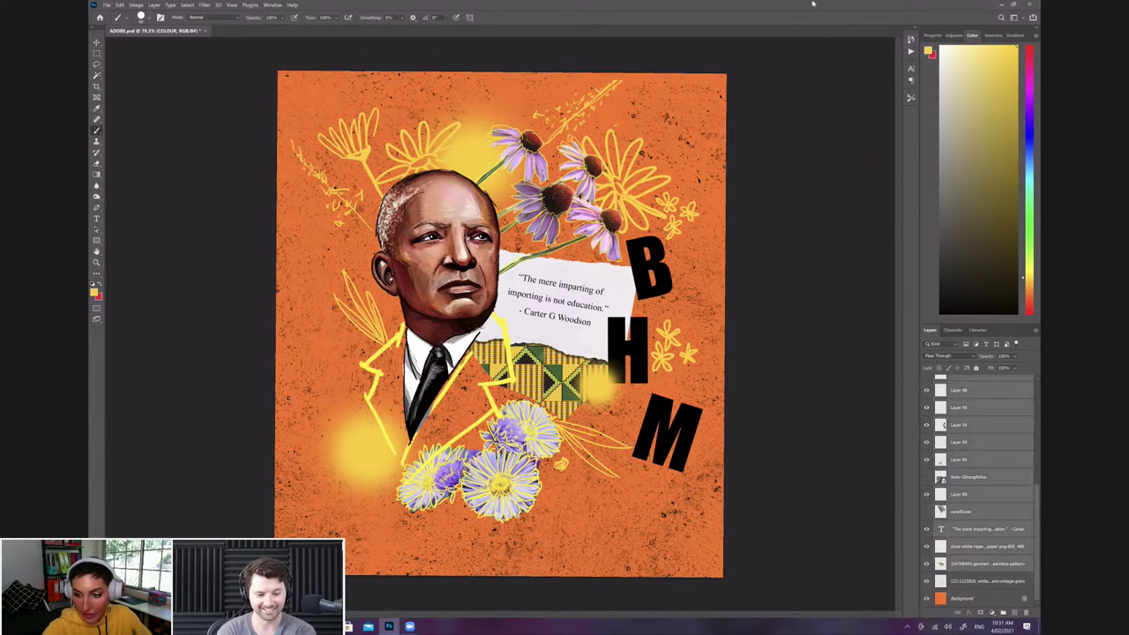
{"action": "left_click", "coordinate": [120, 5]}
{"action": "left_click", "coordinate": [145, 180]}
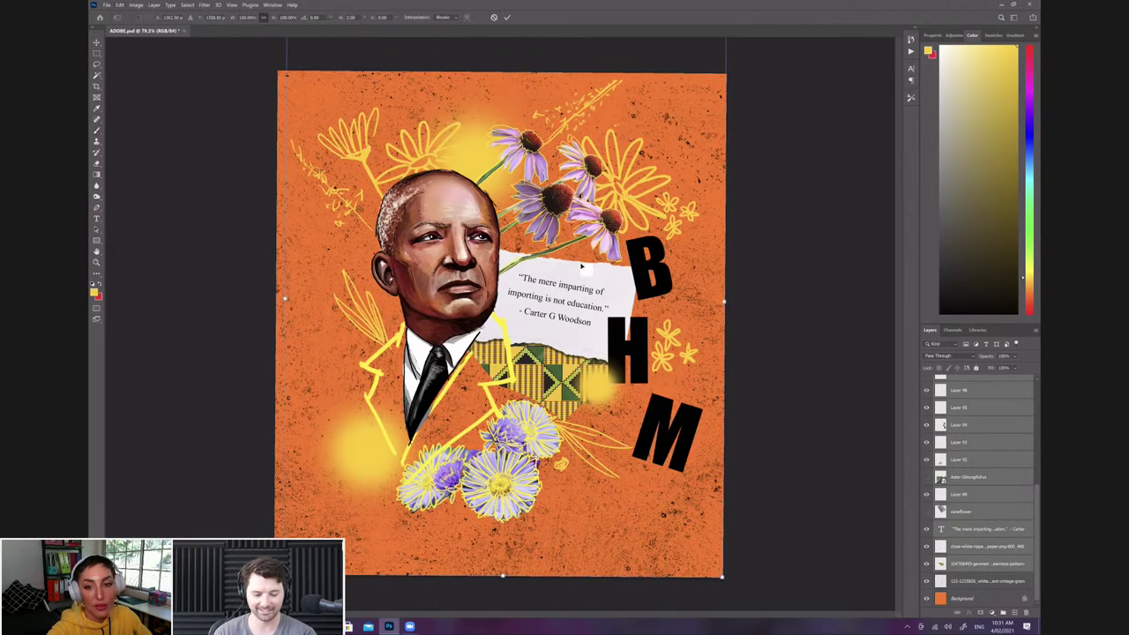
{"action": "left_click_drag", "start_coordinate": [582, 273], "coordinate": [581, 277]}
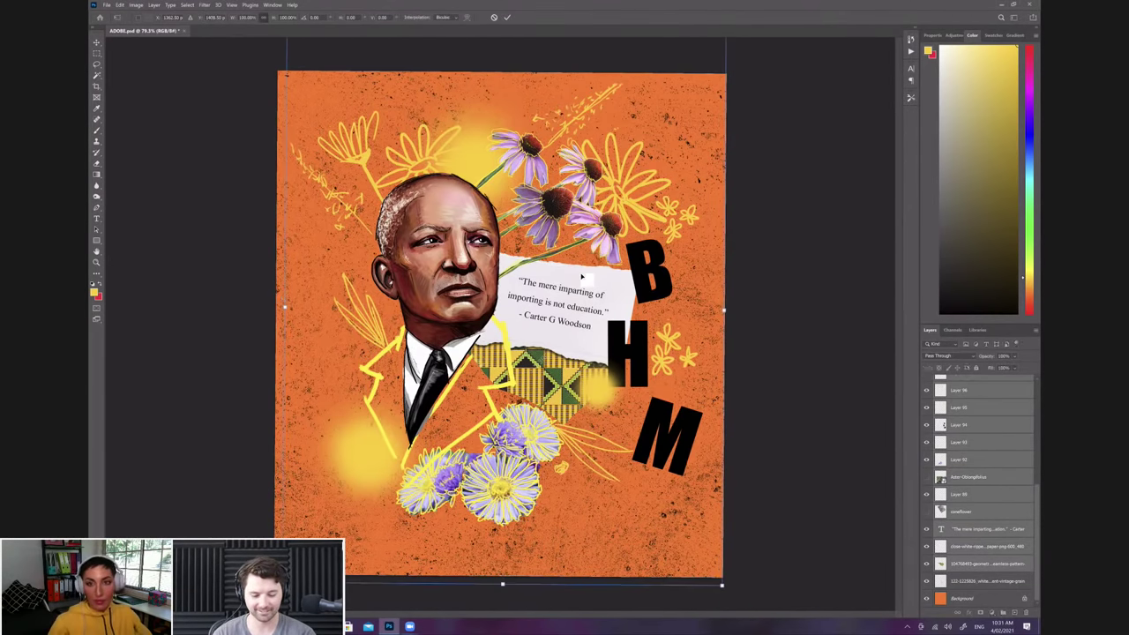
{"action": "key", "text": "shift+Down"}
{"action": "key", "text": "shift+Down"}
{"action": "key", "text": "shift+Down"}
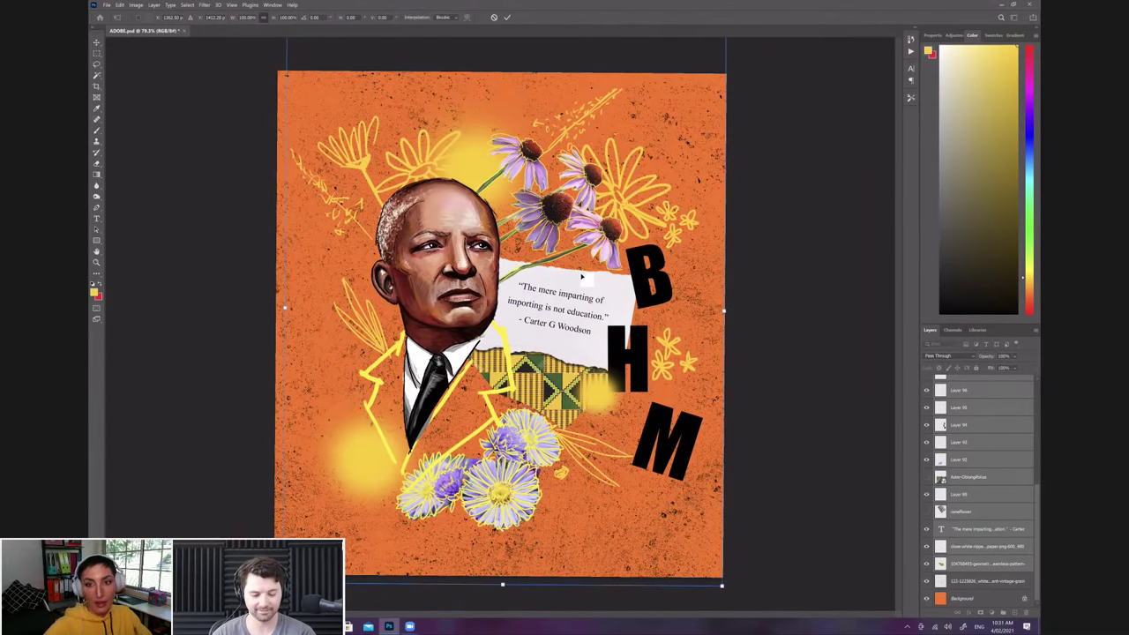
{"action": "key", "text": "Down"}
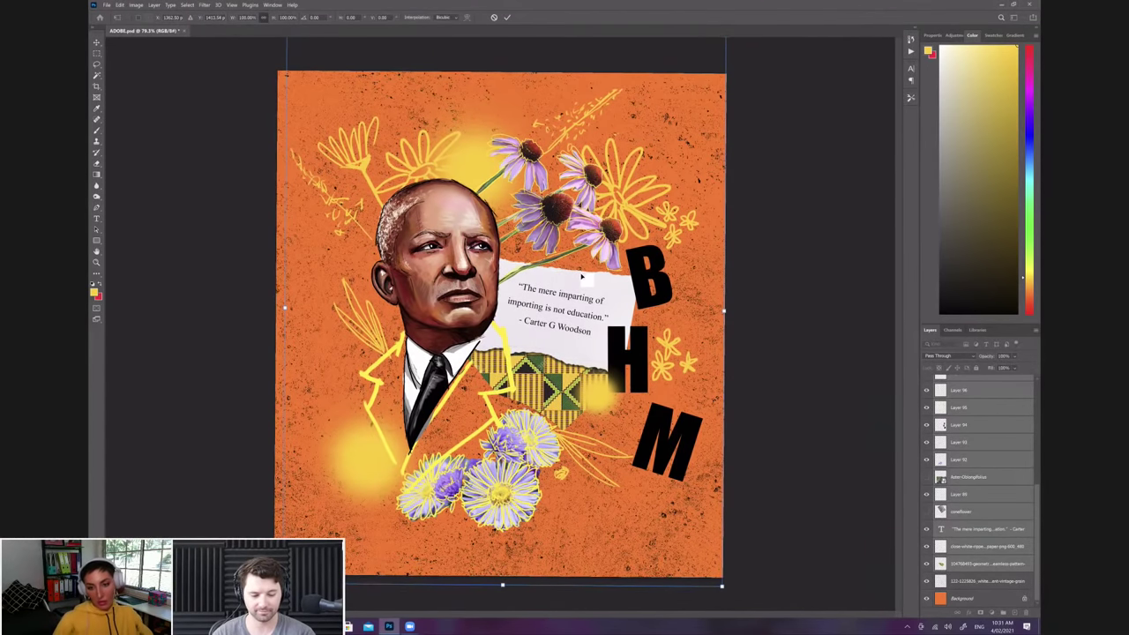
{"action": "key", "text": "Return"}
Step: On the empty layer above the glows, paint hard yellow drips running down from the glows beside the jacket and the patterned fabric
{"action": "scroll", "coordinate": [974, 509], "scroll_direction": "up", "scroll_amount": 2}
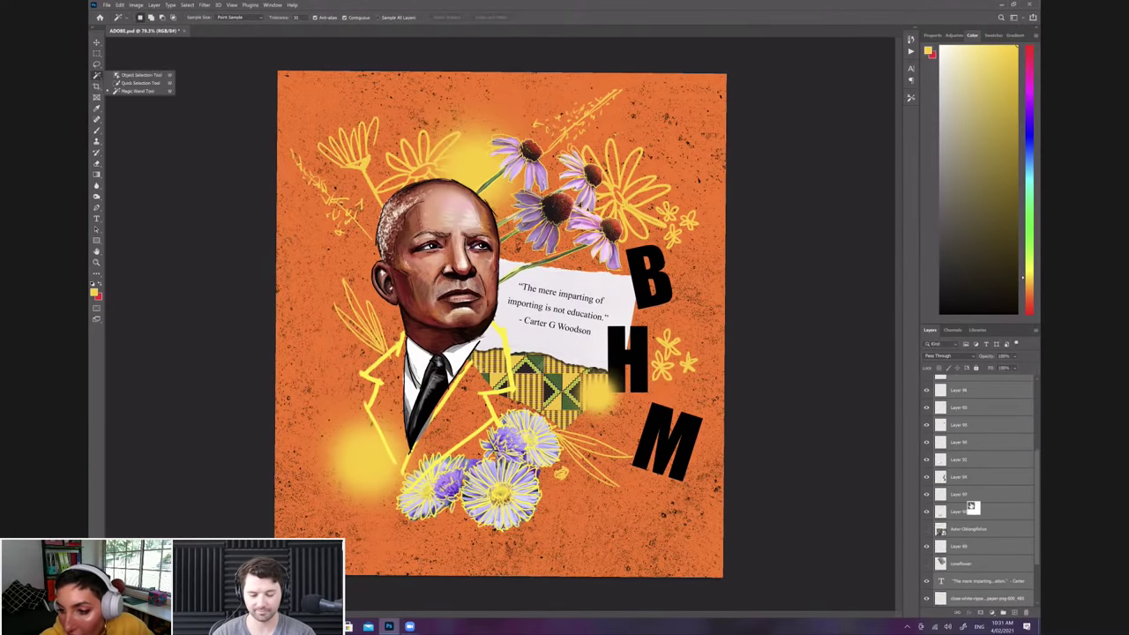
{"action": "scroll", "coordinate": [972, 505], "scroll_direction": "up", "scroll_amount": 5}
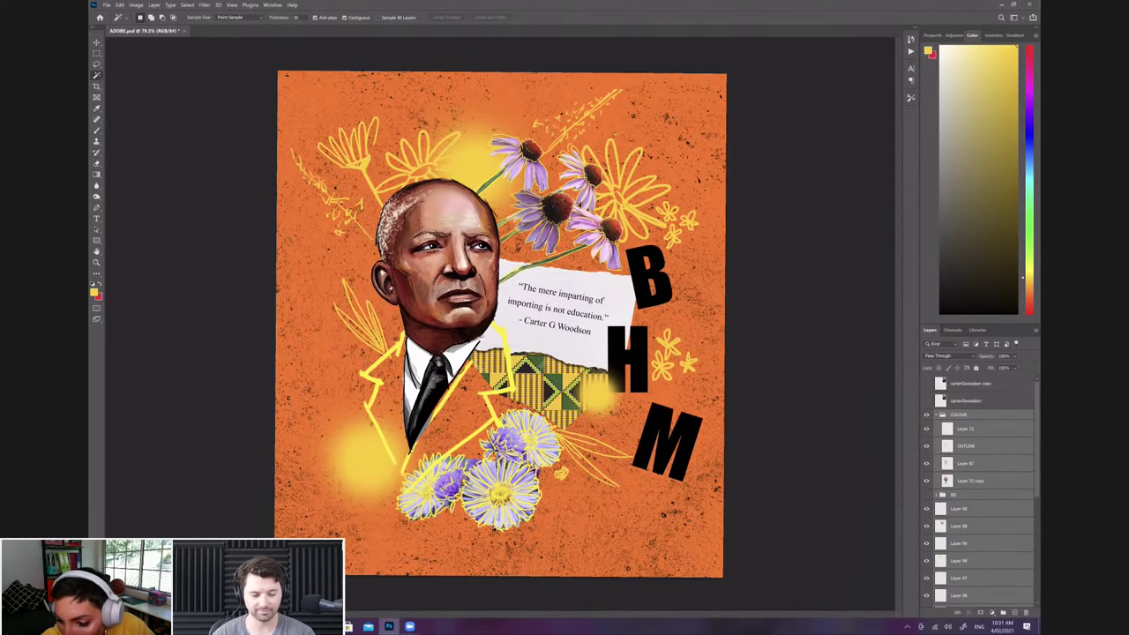
{"action": "left_click", "coordinate": [972, 543]}
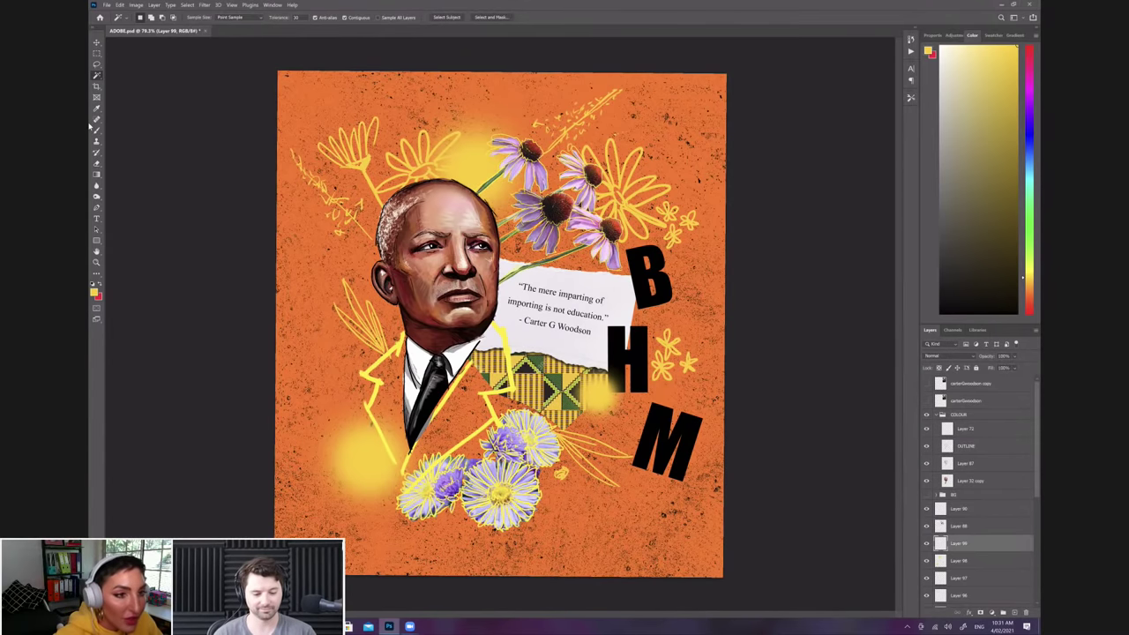
{"action": "left_click", "coordinate": [96, 130]}
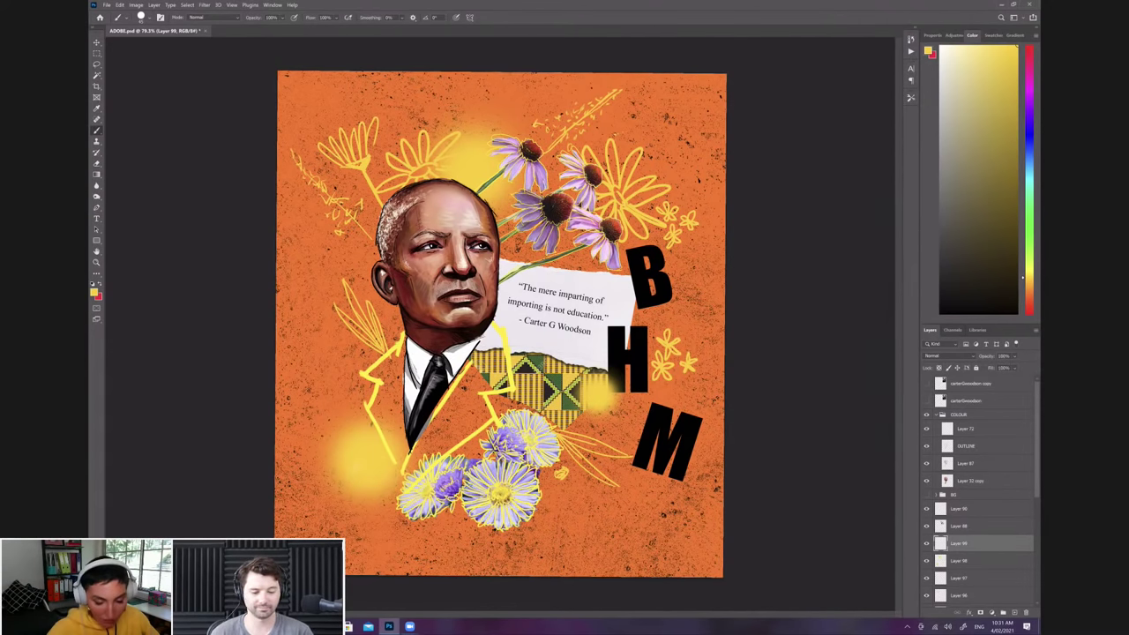
{"action": "left_click_drag", "start_coordinate": [358, 487], "coordinate": [358, 536]}
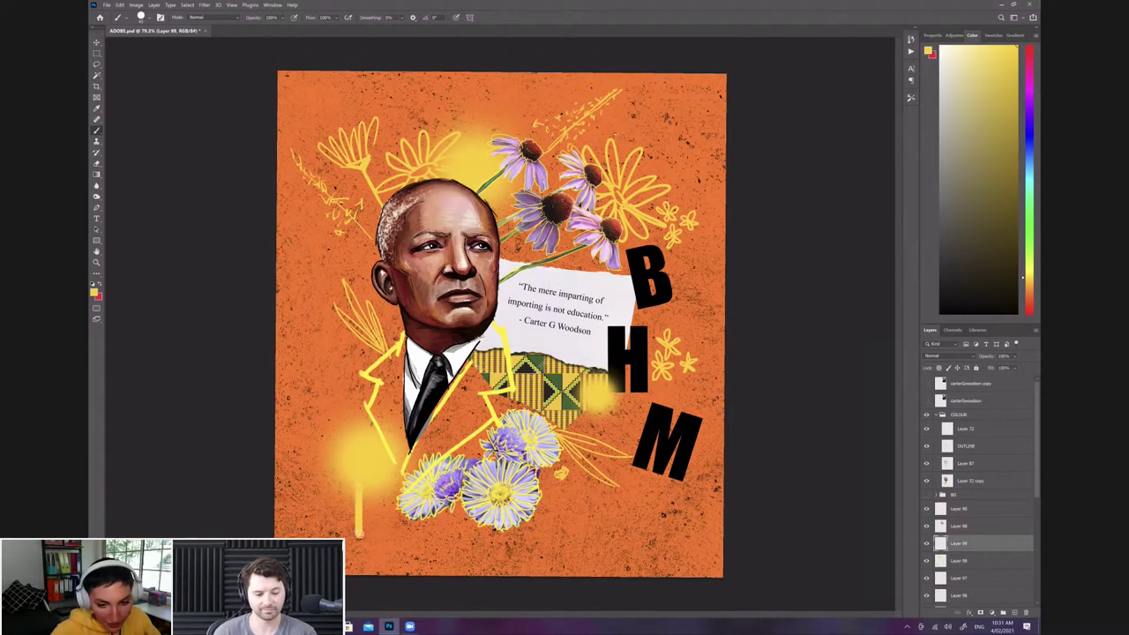
{"action": "left_click_drag", "start_coordinate": [375, 492], "coordinate": [380, 559]}
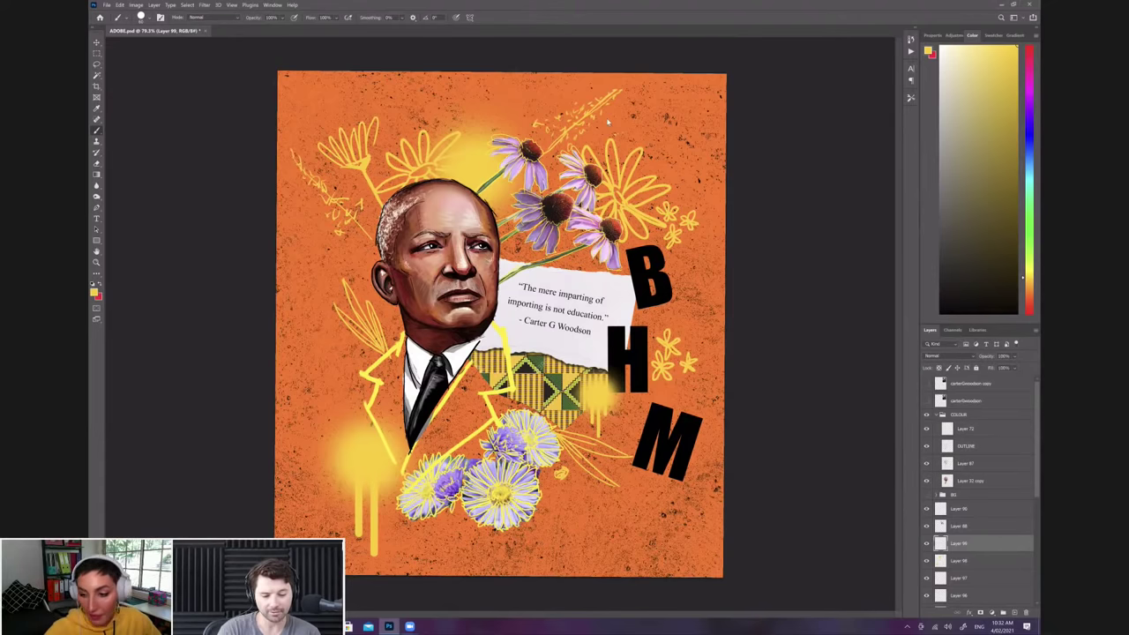
Step: Delete the hidden aster and coneflower photo layers and add a new empty layer directly below Layer 92
{"action": "scroll", "coordinate": [974, 515], "scroll_direction": "down", "scroll_amount": 5}
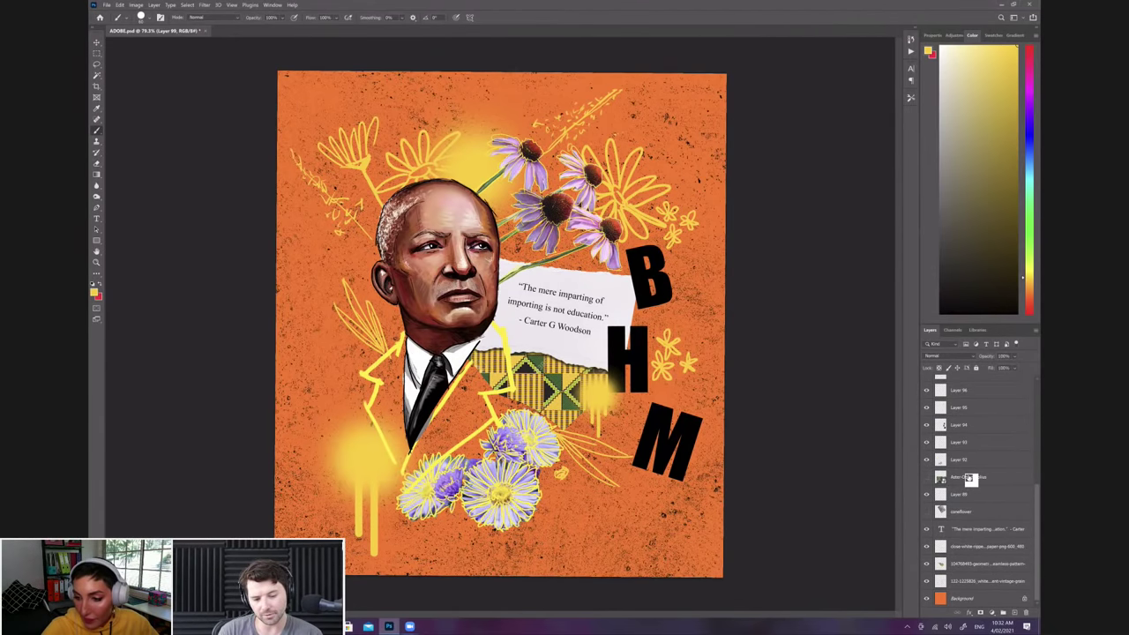
{"action": "left_click_drag", "start_coordinate": [970, 479], "coordinate": [1026, 612]}
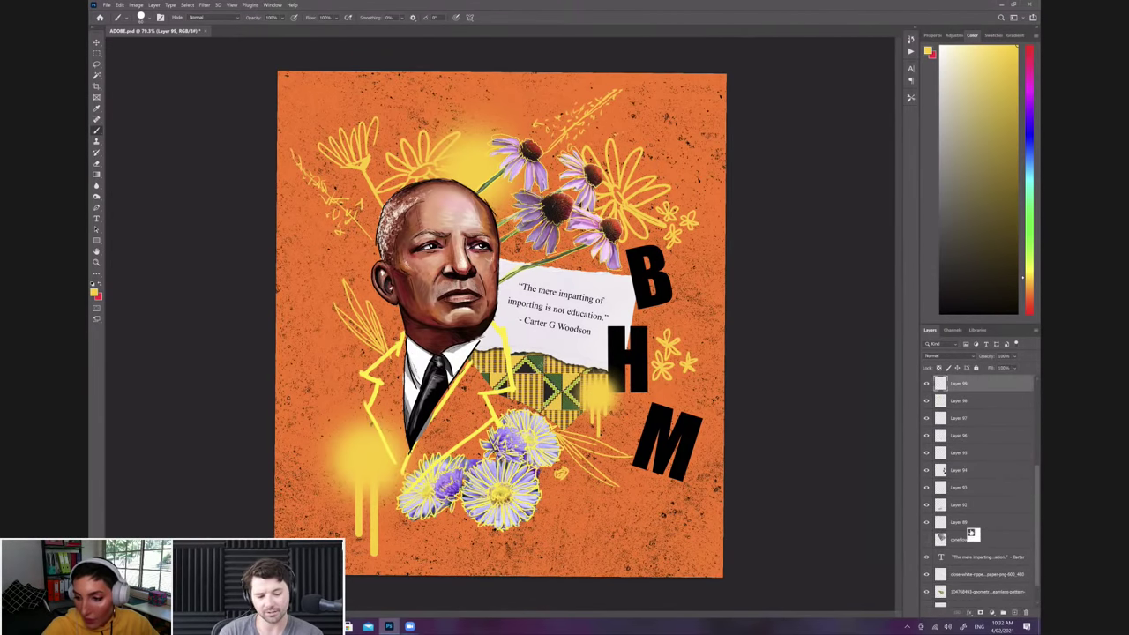
{"action": "left_click_drag", "start_coordinate": [1021, 587], "coordinate": [1026, 615]}
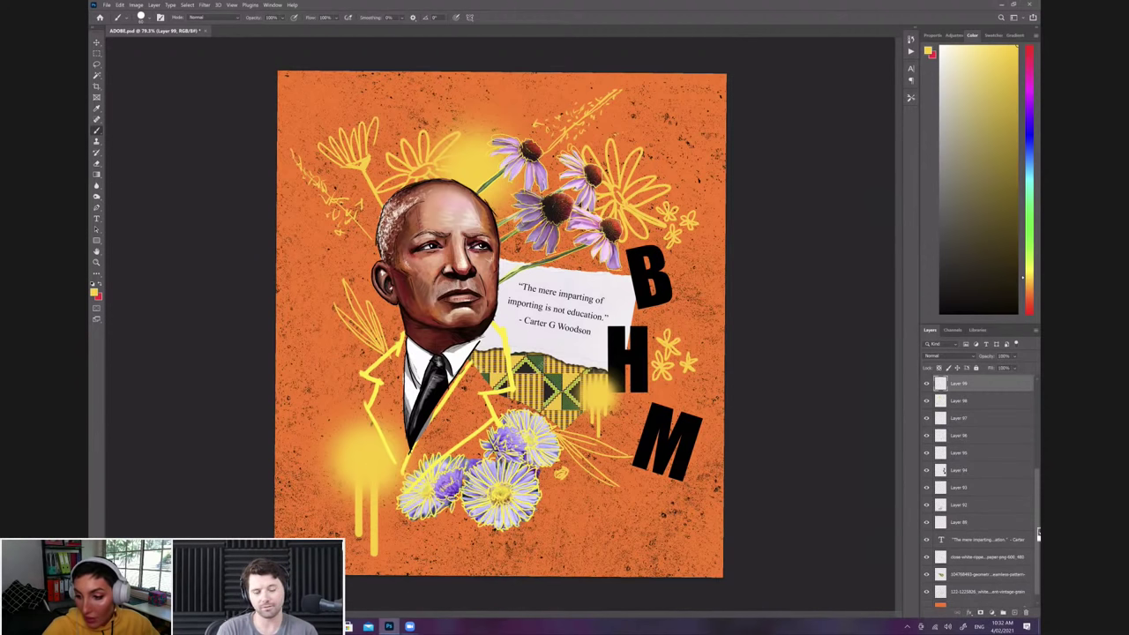
{"action": "left_click_drag", "start_coordinate": [986, 533], "coordinate": [985, 528]}
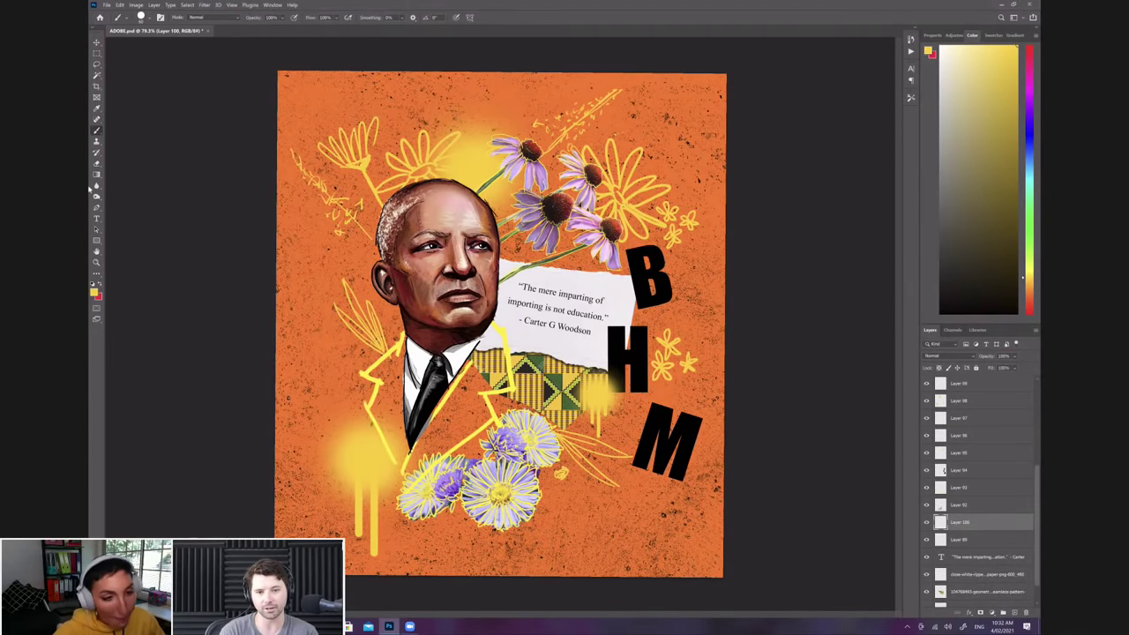
Step: Paint a large soft red glow around the coneflowers and BHM letters, moving its layer directly below the seamless pattern layer
{"action": "key", "text": "x"}
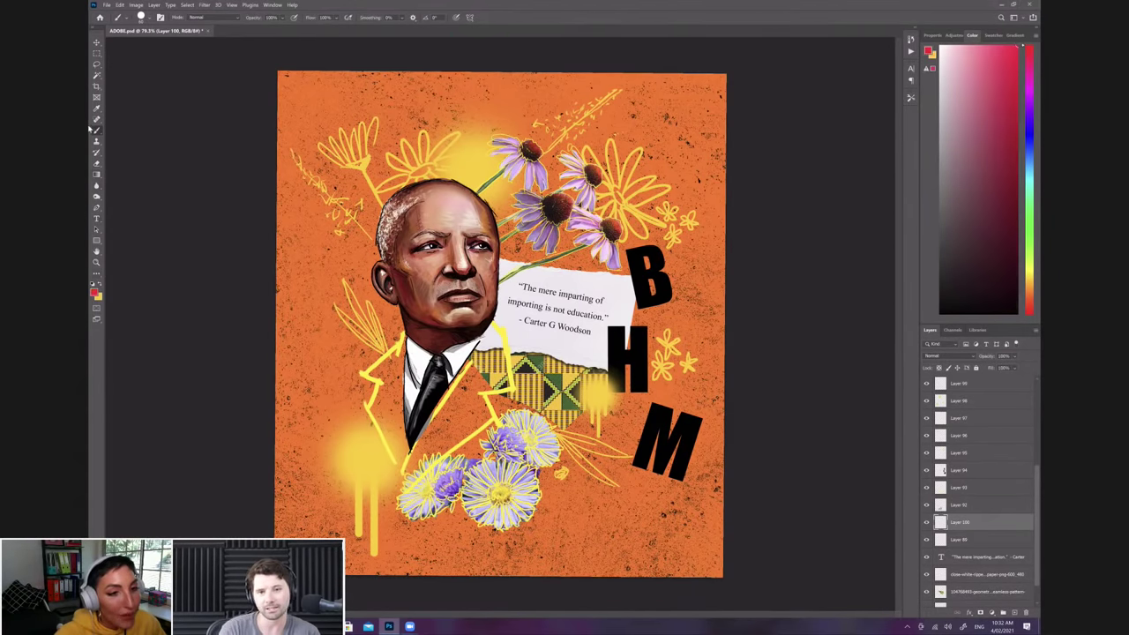
{"action": "left_click", "coordinate": [148, 17]}
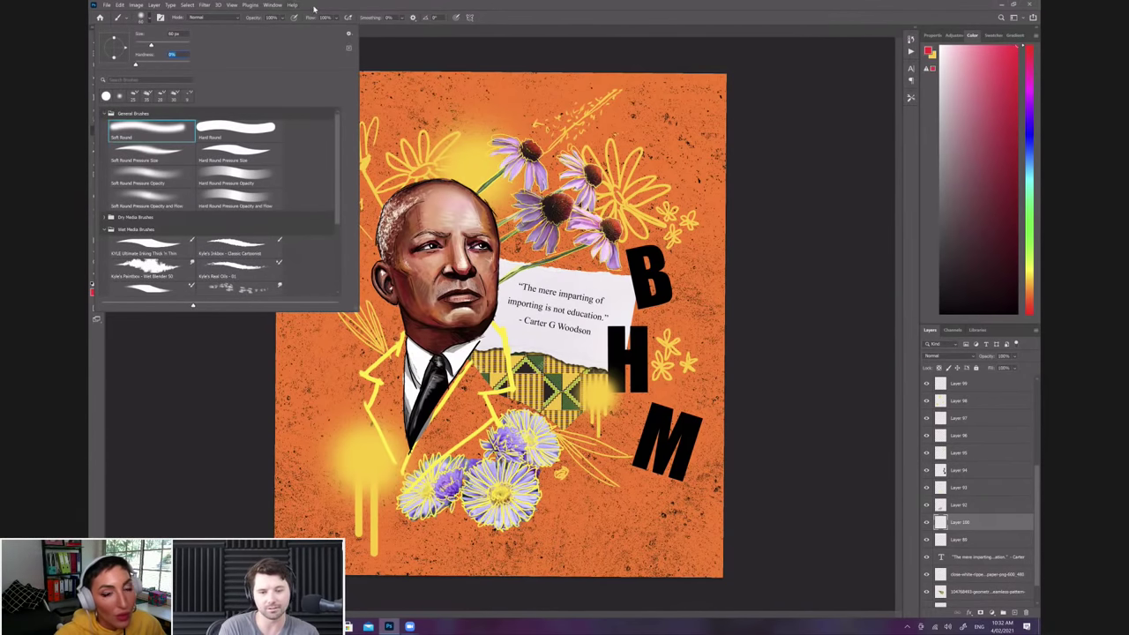
{"action": "left_click", "coordinate": [314, 9]}
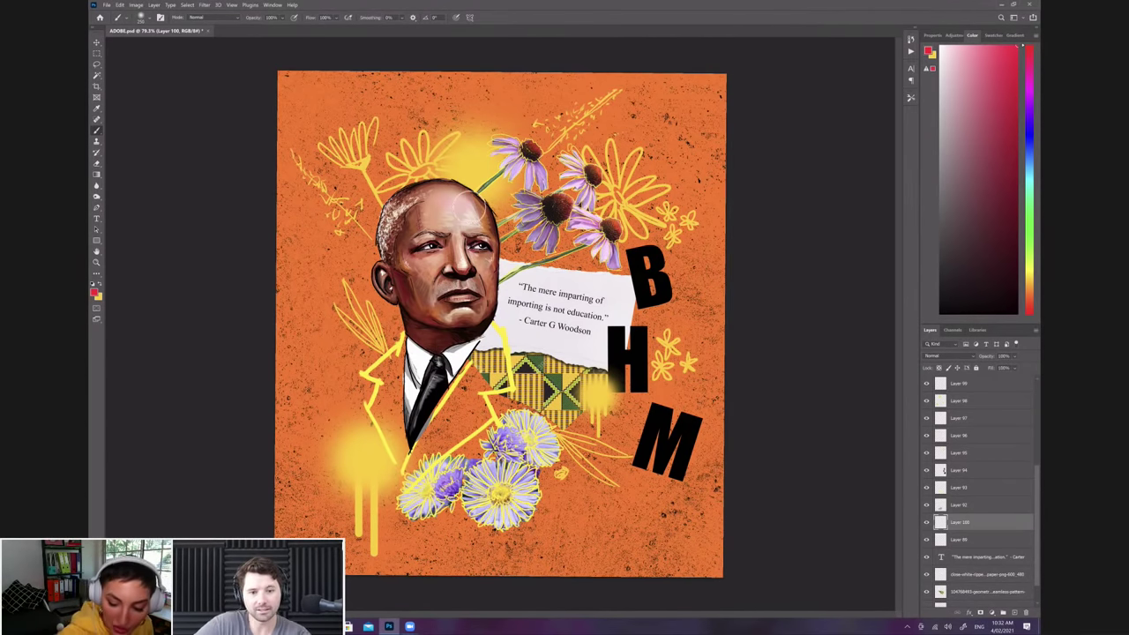
{"action": "key", "text": "bracketright"}
{"action": "key", "text": "bracketright"}
{"action": "key", "text": "bracketright"}
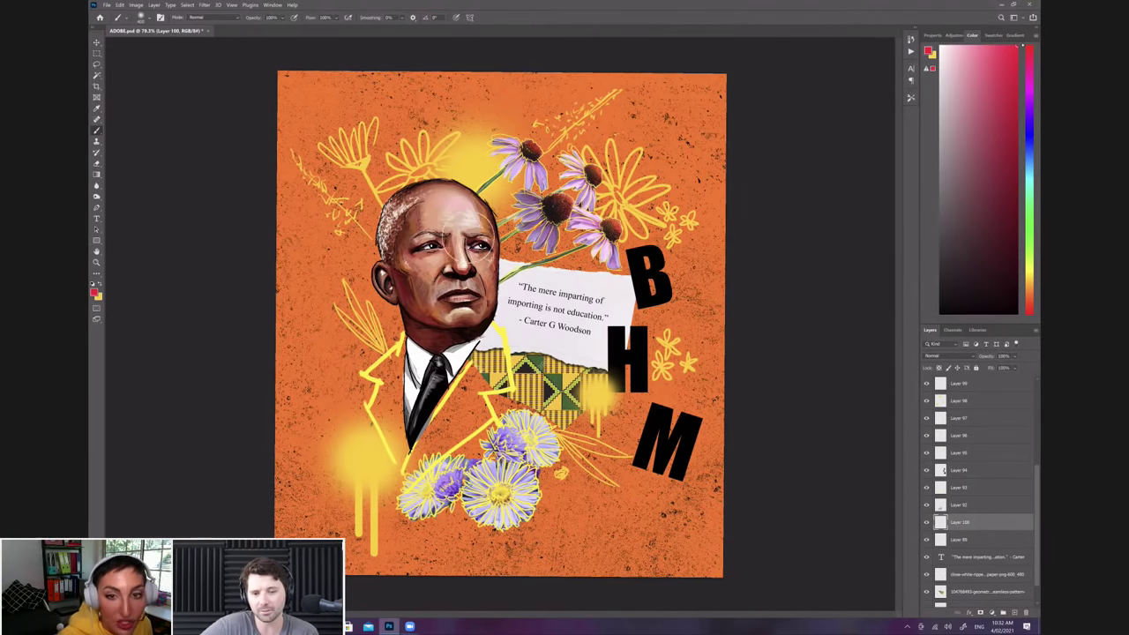
{"action": "mouse_move", "coordinate": [505, 133]}
{"action": "left_mouse_down"}
{"action": "mouse_move", "coordinate": [608, 199]}
{"action": "mouse_move", "coordinate": [503, 287]}
{"action": "left_mouse_up"}
{"action": "left_click_drag", "start_coordinate": [993, 523], "coordinate": [993, 595]}
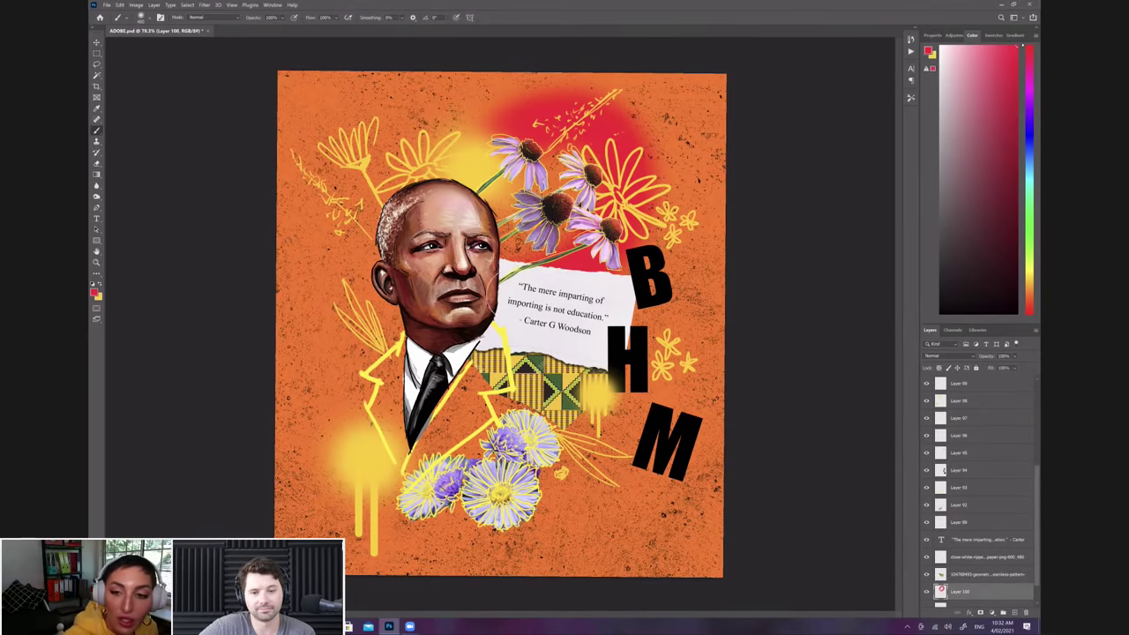
{"action": "mouse_move", "coordinate": [648, 435]}
{"action": "left_mouse_down"}
{"action": "mouse_move", "coordinate": [540, 520]}
{"action": "mouse_move", "coordinate": [456, 406]}
{"action": "mouse_move", "coordinate": [445, 340]}
{"action": "left_mouse_up"}
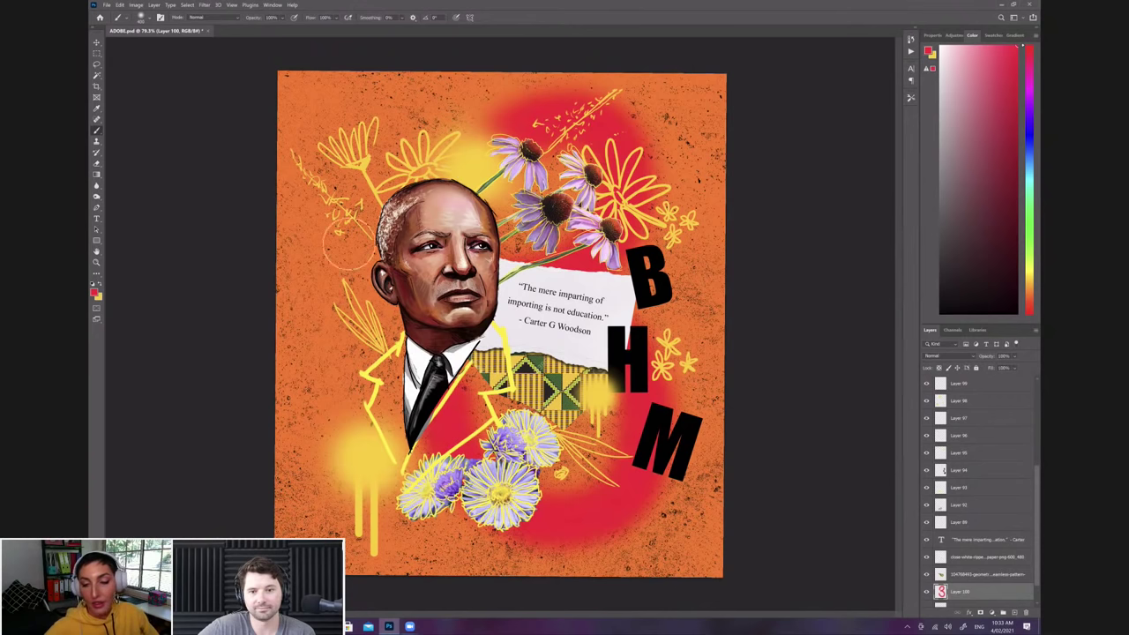
Step: Scale the red glow down to about 96% and lower its layer opacity so the orange background blends through
{"action": "left_click", "coordinate": [120, 6]}
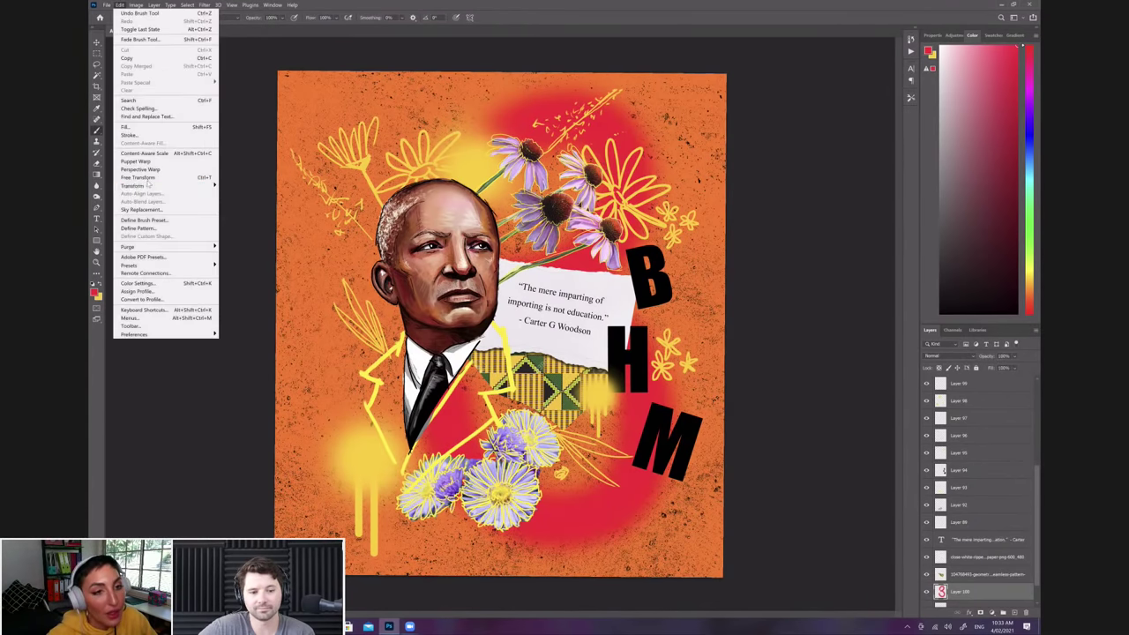
{"action": "left_click", "coordinate": [148, 177]}
{"action": "left_click_drag", "start_coordinate": [708, 583], "coordinate": [689, 511]}
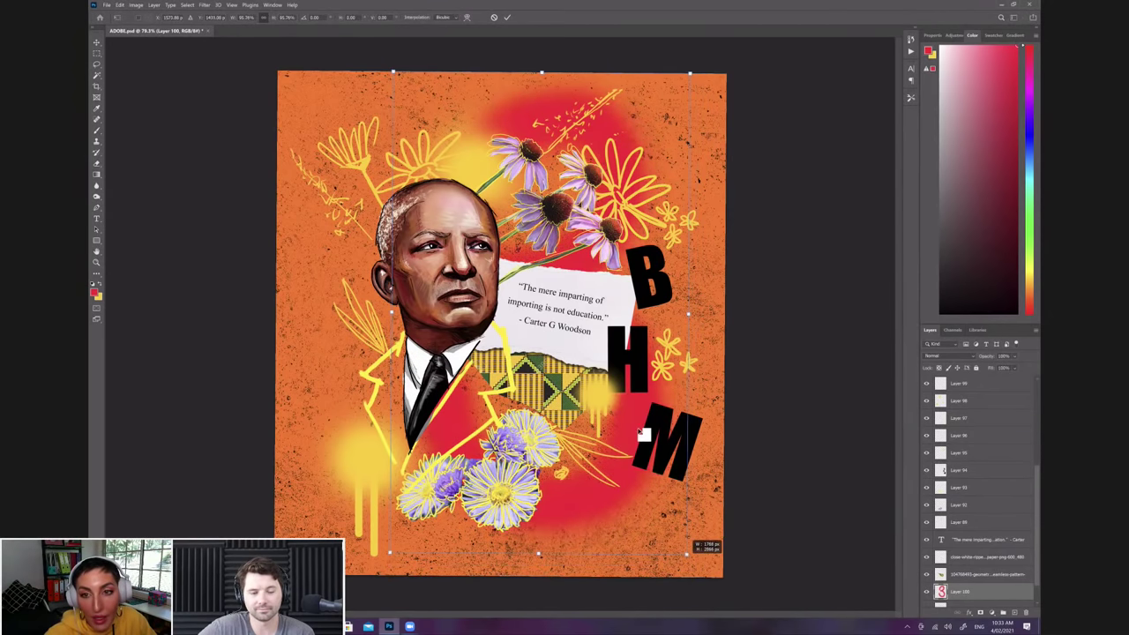
{"action": "key", "text": "Return"}
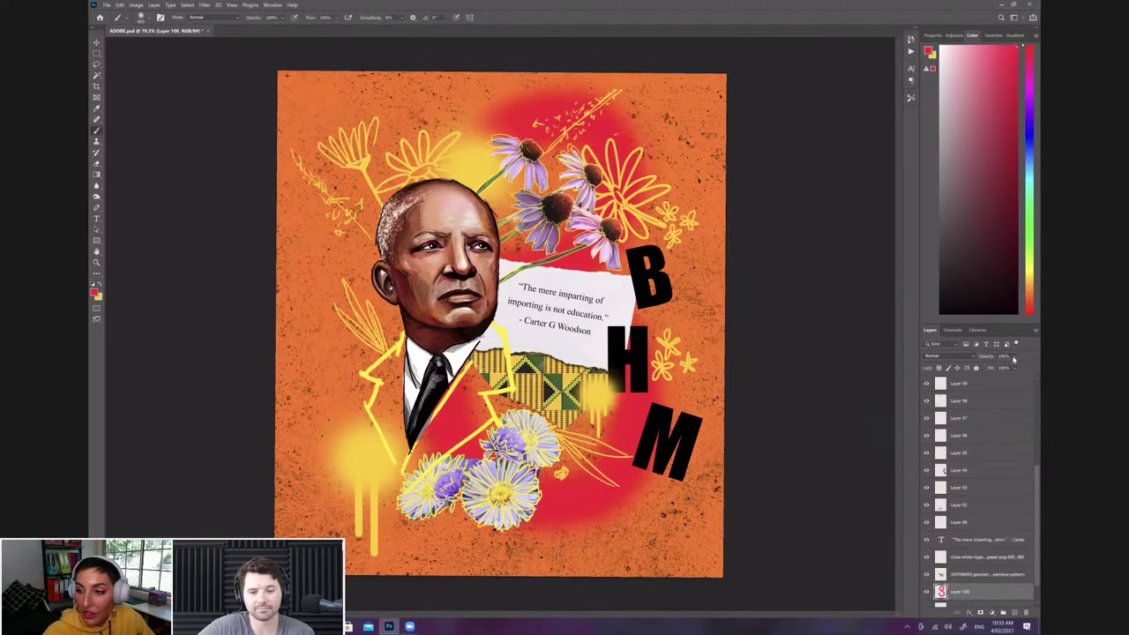
{"action": "left_click", "coordinate": [1015, 358]}
{"action": "left_click", "coordinate": [1015, 369]}
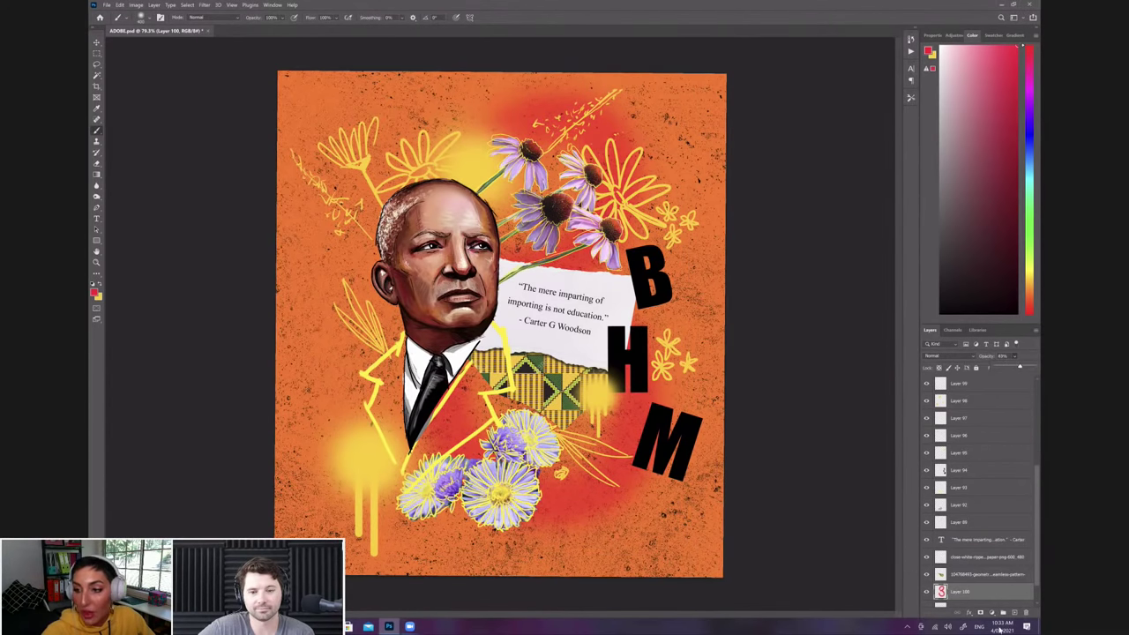
Step: On a new layer above the red glow, paint textured red Mixer Brush strokes behind the neck, shoulder and jacket outline
{"action": "left_click", "coordinate": [1015, 613]}
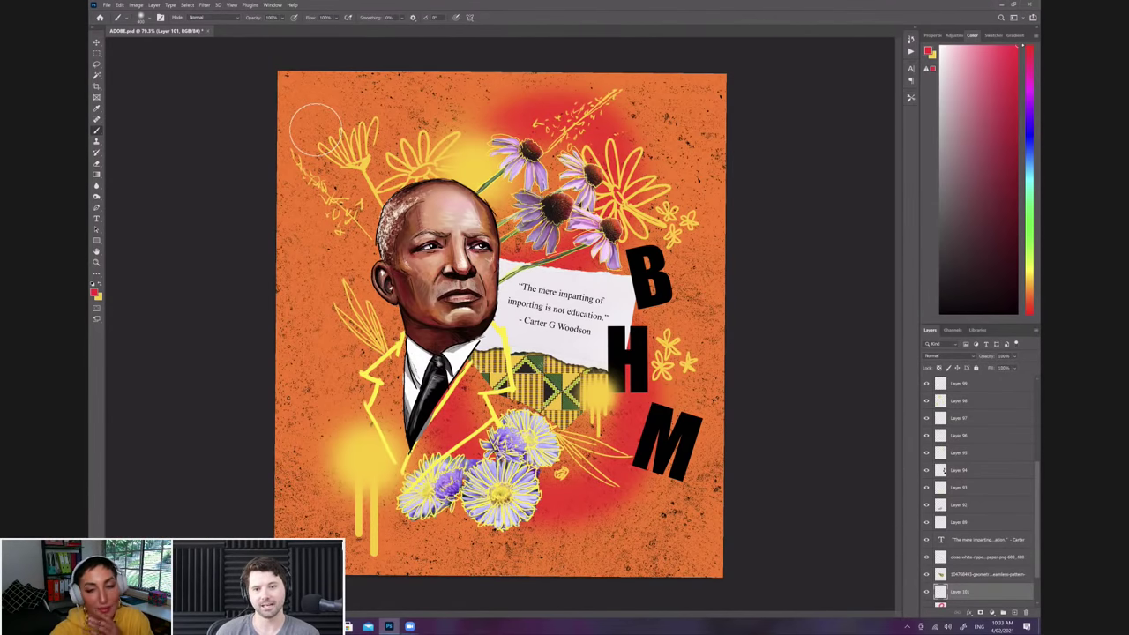
{"action": "right_click", "coordinate": [98, 133]}
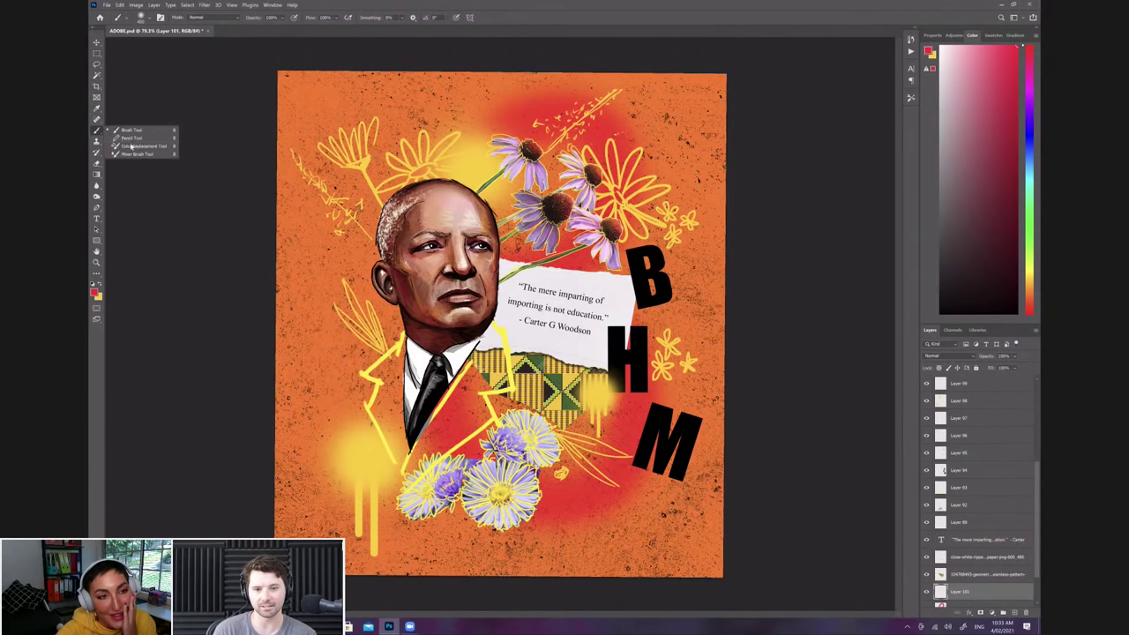
{"action": "left_click", "coordinate": [132, 154]}
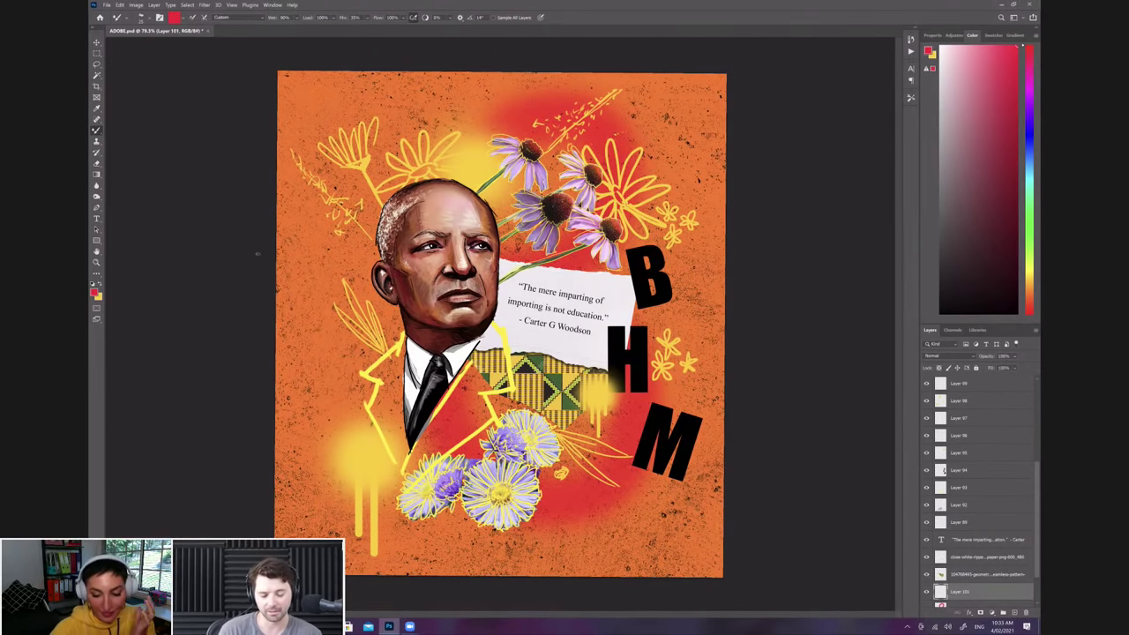
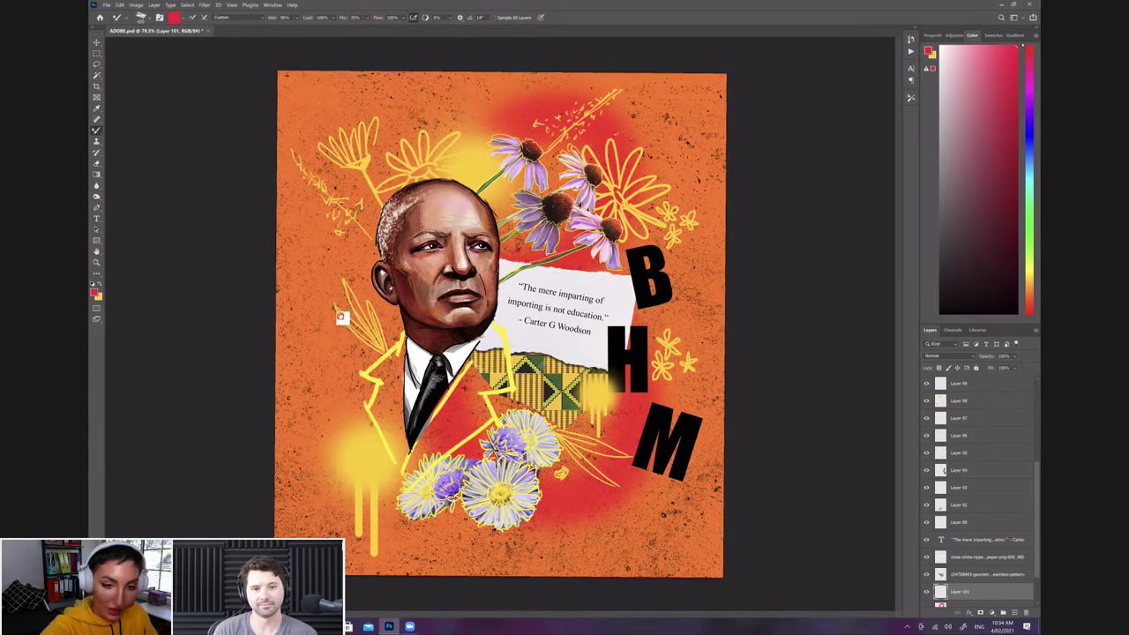
{"action": "left_click_drag", "start_coordinate": [343, 317], "coordinate": [445, 337]}
{"action": "key", "text": "ctrl+z"}
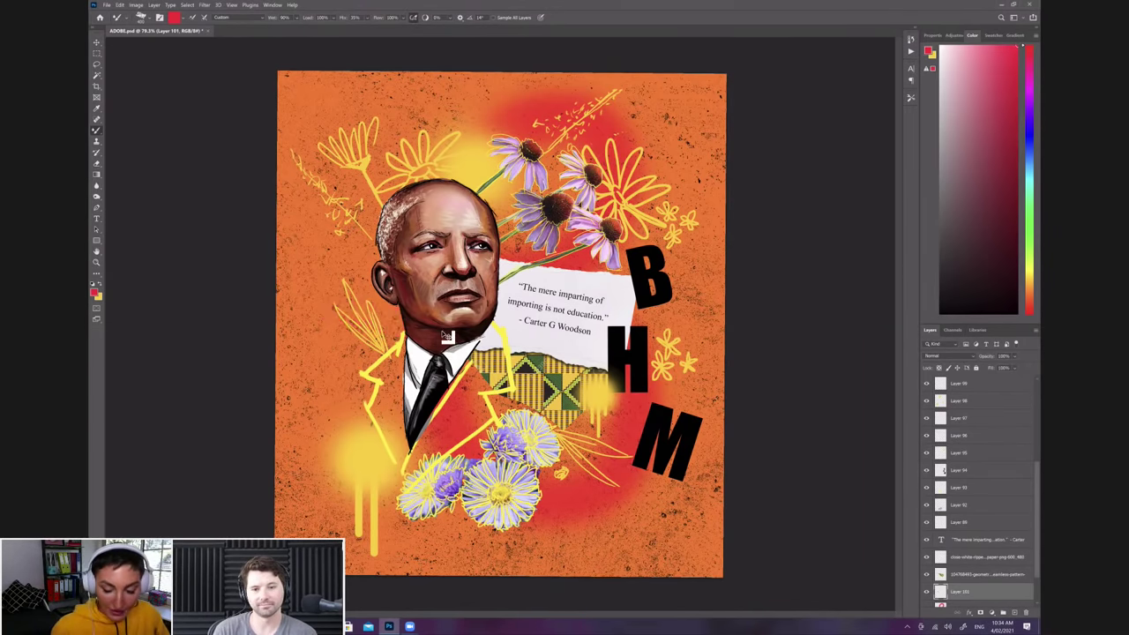
{"action": "left_click_drag", "start_coordinate": [357, 324], "coordinate": [472, 331]}
{"action": "left_click_drag", "start_coordinate": [368, 412], "coordinate": [476, 355]}
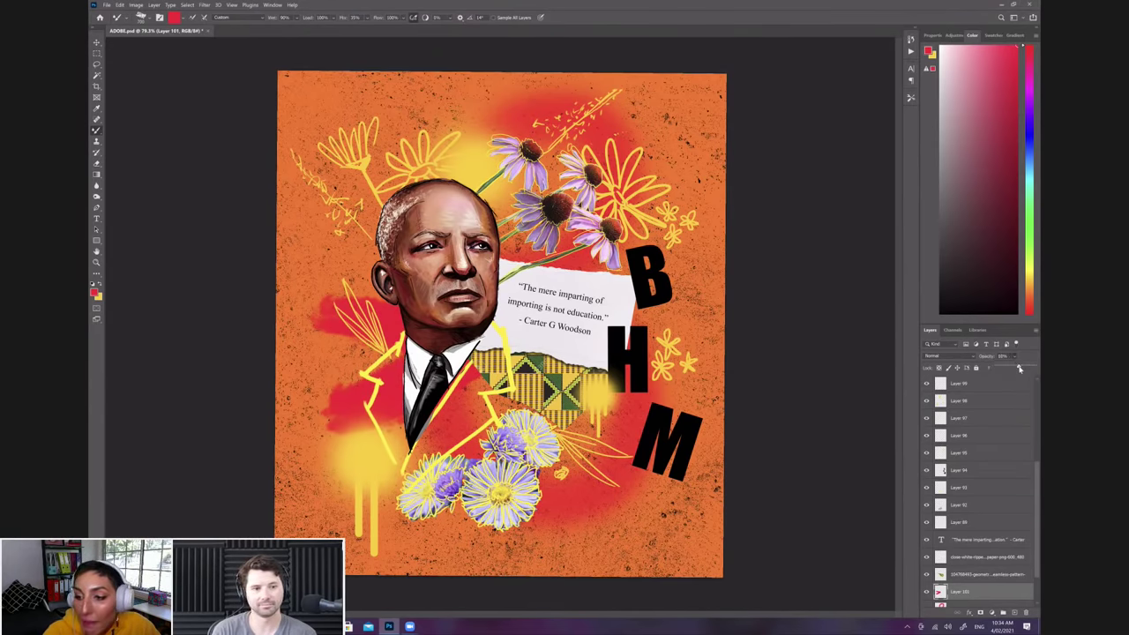
Step: Lower the opacity of the red stroke layer and add more red strokes beside the head, behind the yellow sprig
{"action": "left_click_drag", "start_coordinate": [1021, 370], "coordinate": [1020, 370]}
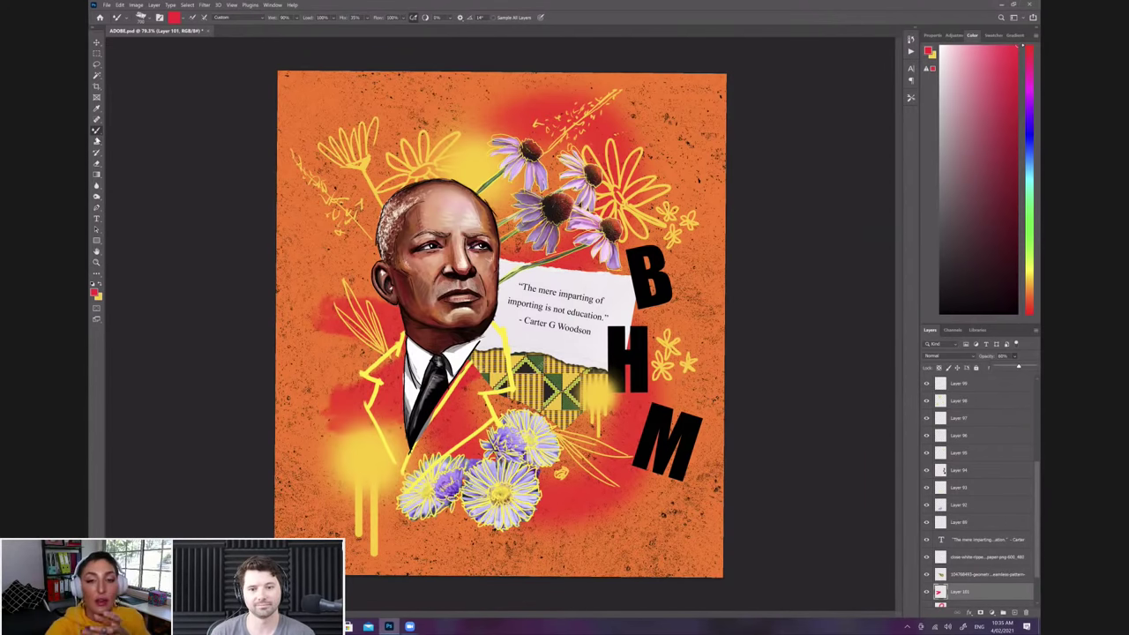
{"action": "left_click", "coordinate": [96, 137]}
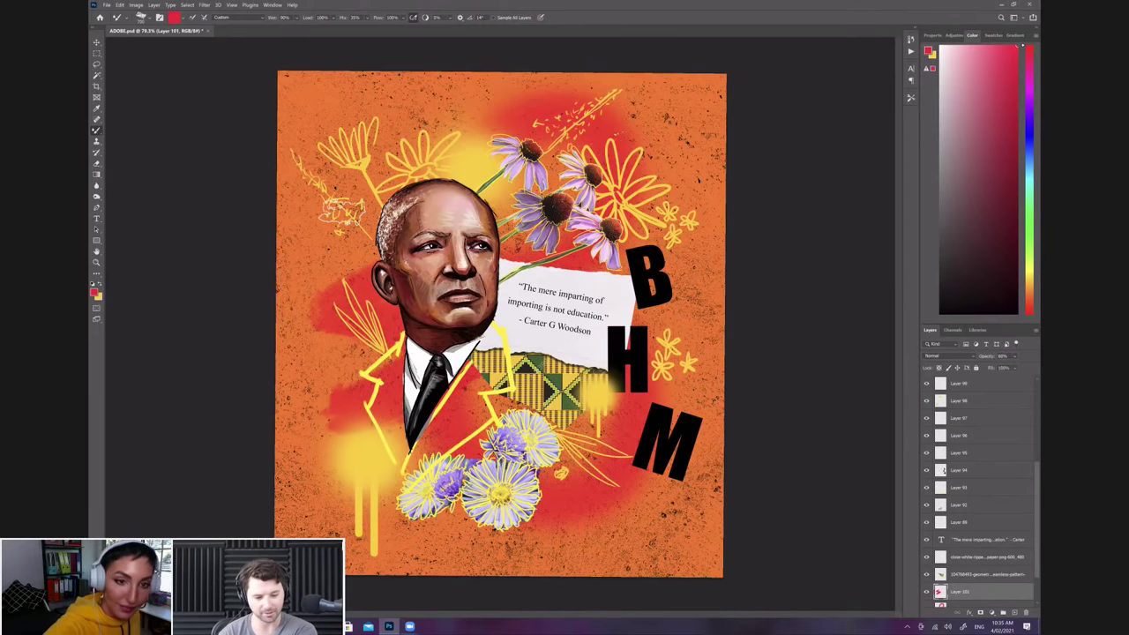
{"action": "left_click_drag", "start_coordinate": [344, 206], "coordinate": [478, 279]}
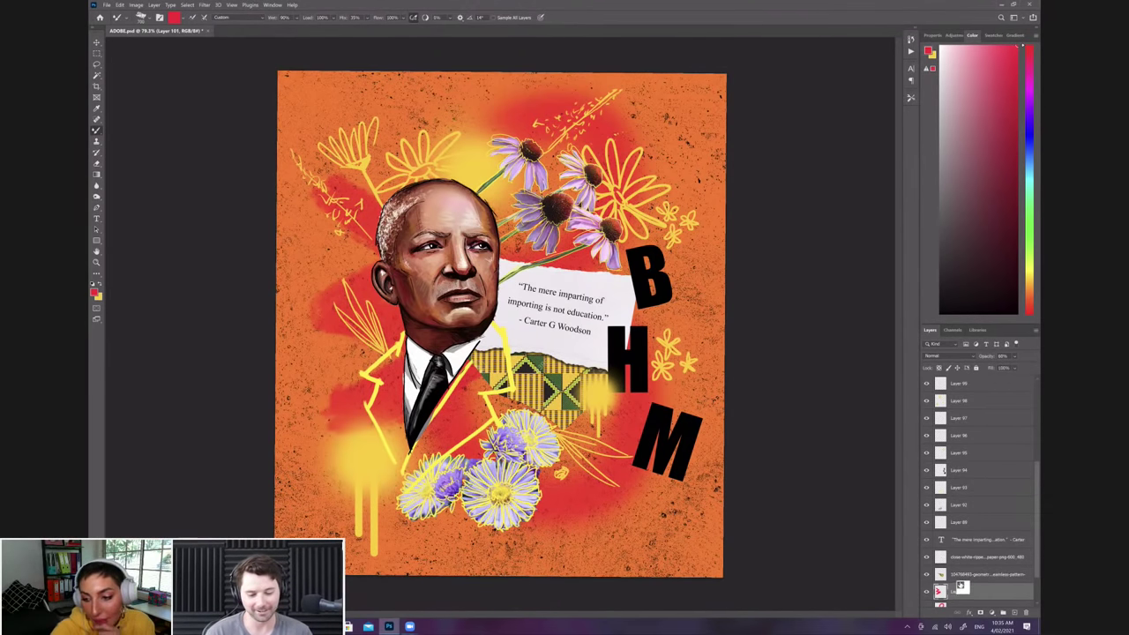
Step: Toggle the visibility of Layer 101 and Layer 100 to compare the textured red strokes with the soft red glow
{"action": "scroll", "coordinate": [987, 556], "scroll_direction": "down", "scroll_amount": 2}
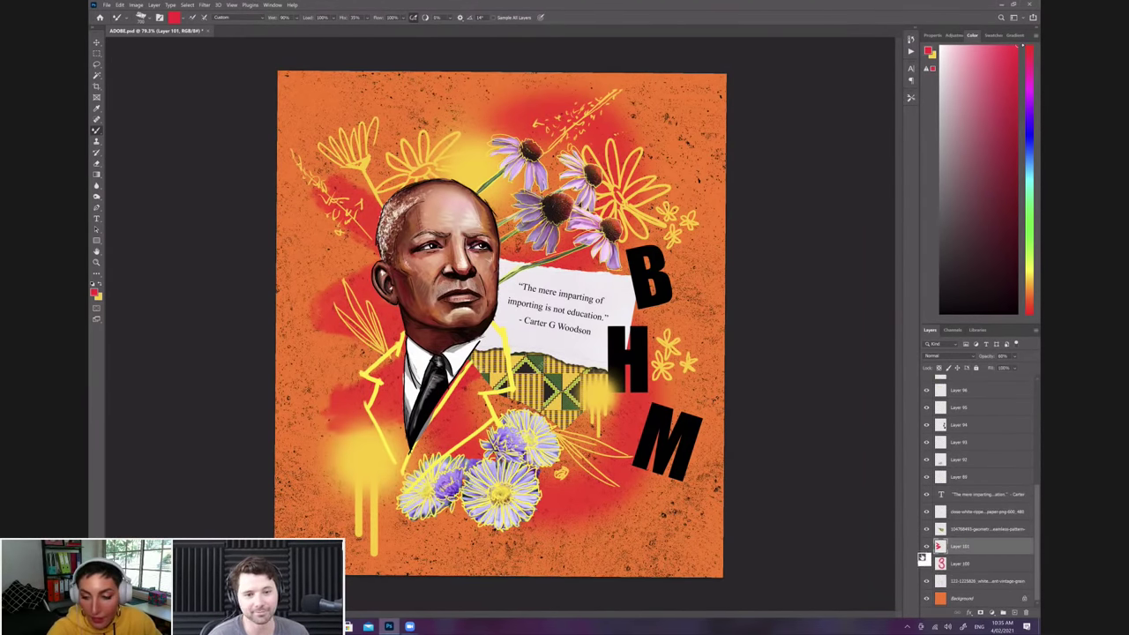
{"action": "left_click", "coordinate": [928, 547]}
{"action": "left_click", "coordinate": [928, 547]}
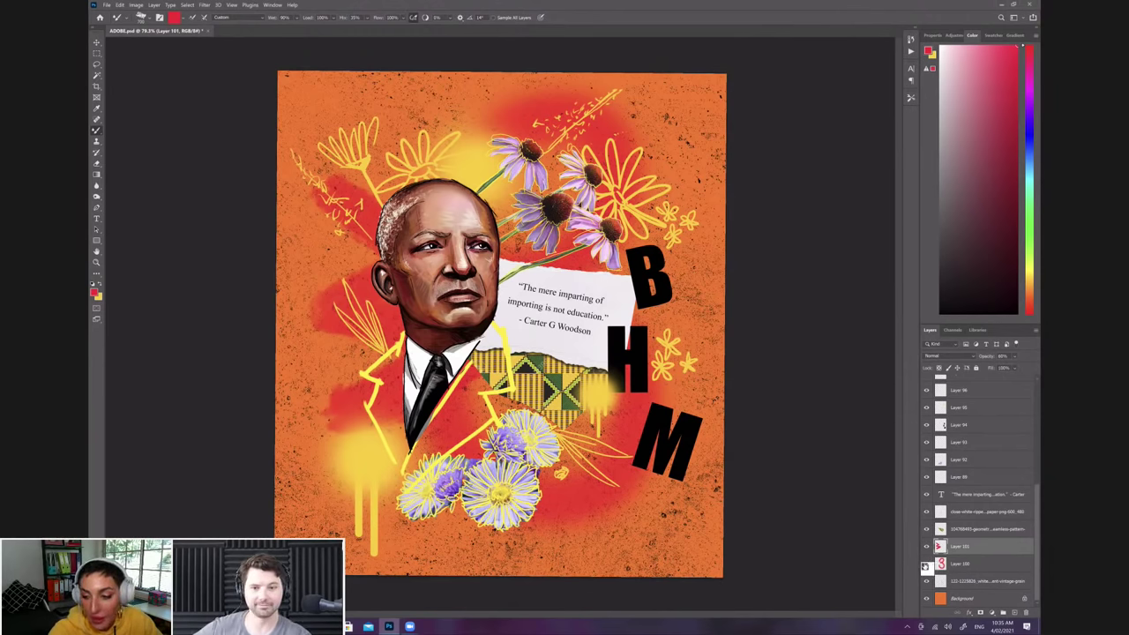
{"action": "left_click", "coordinate": [927, 565]}
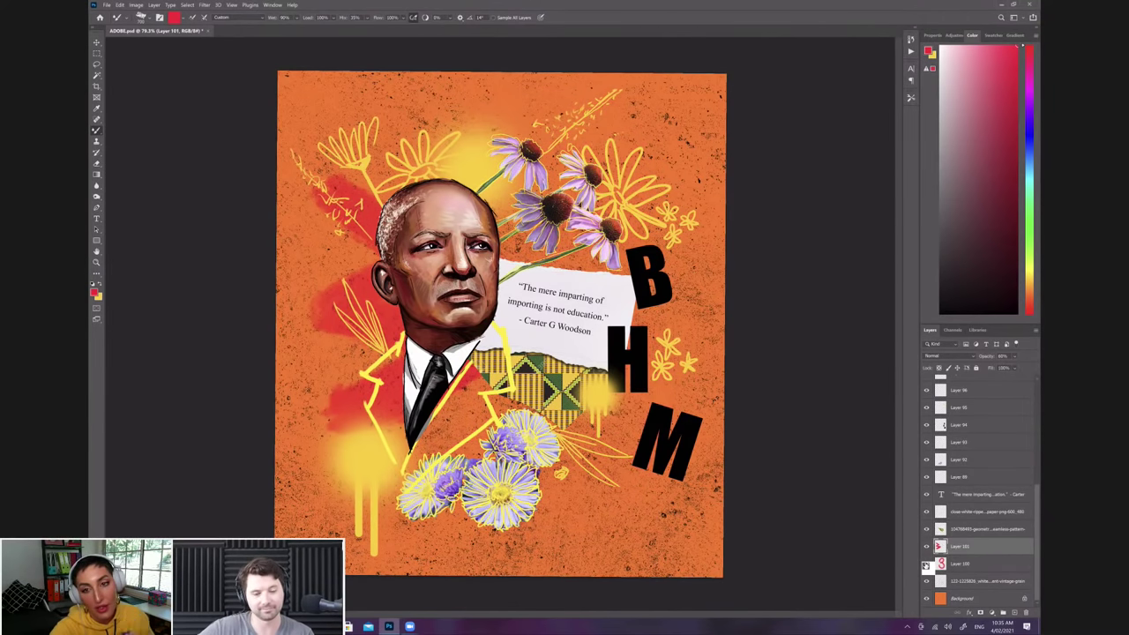
{"action": "left_click", "coordinate": [926, 565]}
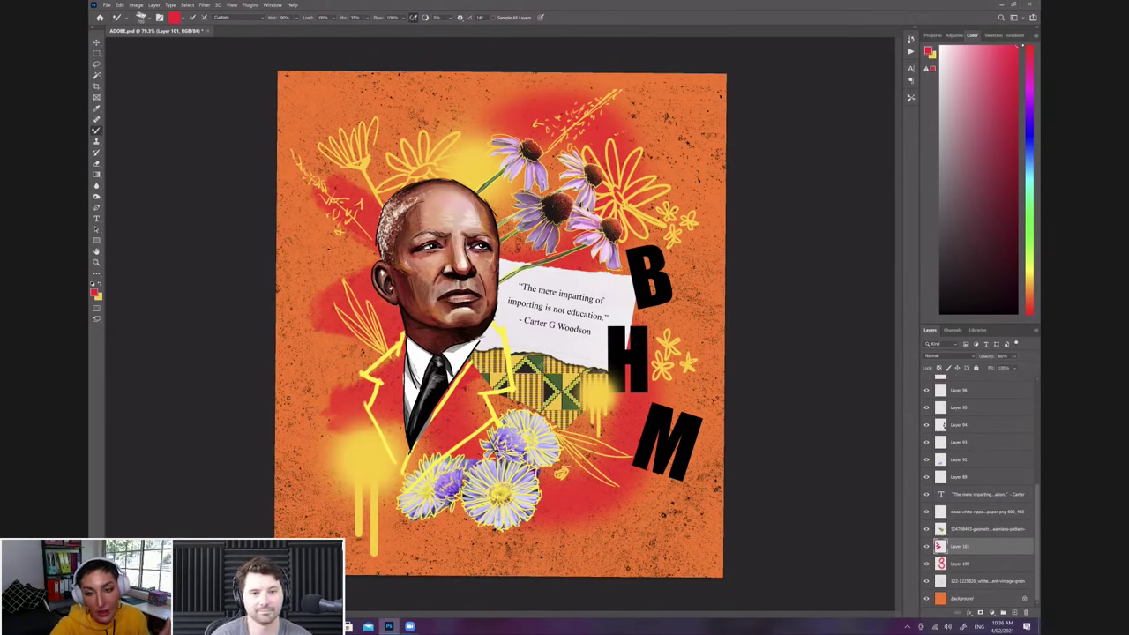
Step: Fine-tune the opacity of Layer 100, the soft red glow, to match the textured red strokes
{"action": "left_click", "coordinate": [927, 564]}
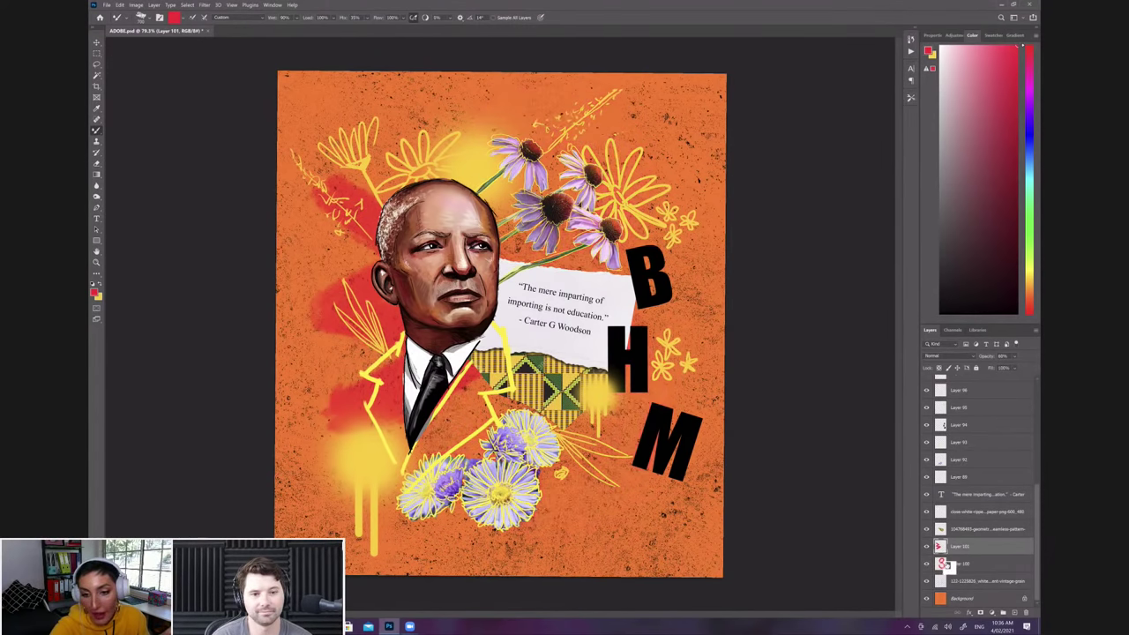
{"action": "left_click", "coordinate": [965, 564]}
{"action": "left_click", "coordinate": [1019, 366]}
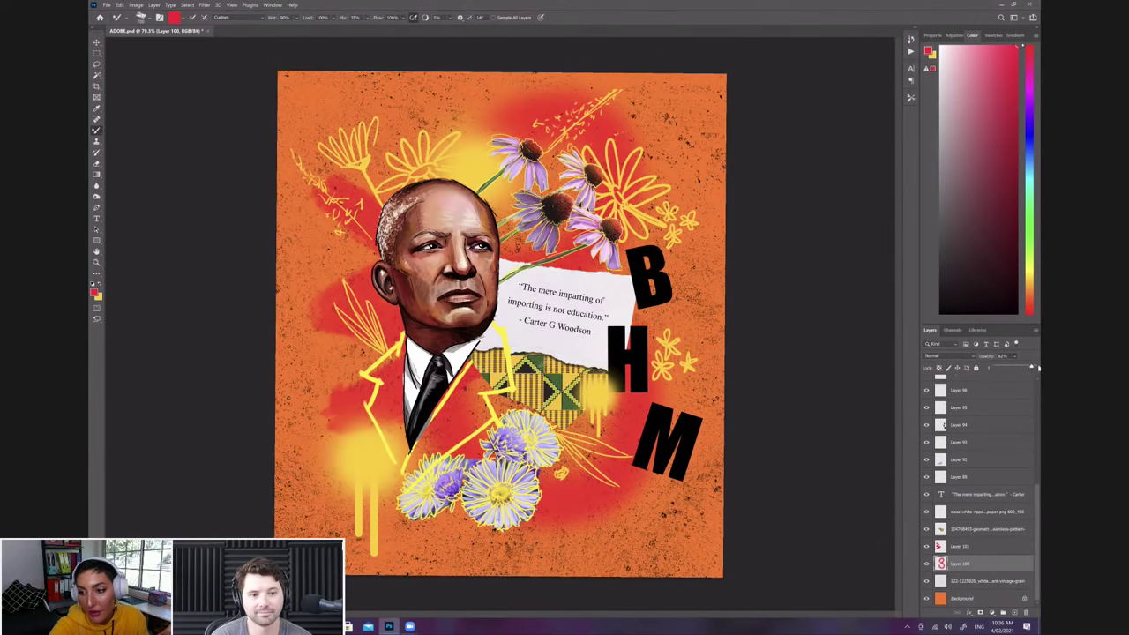
{"action": "left_click_drag", "start_coordinate": [1038, 368], "coordinate": [1022, 368]}
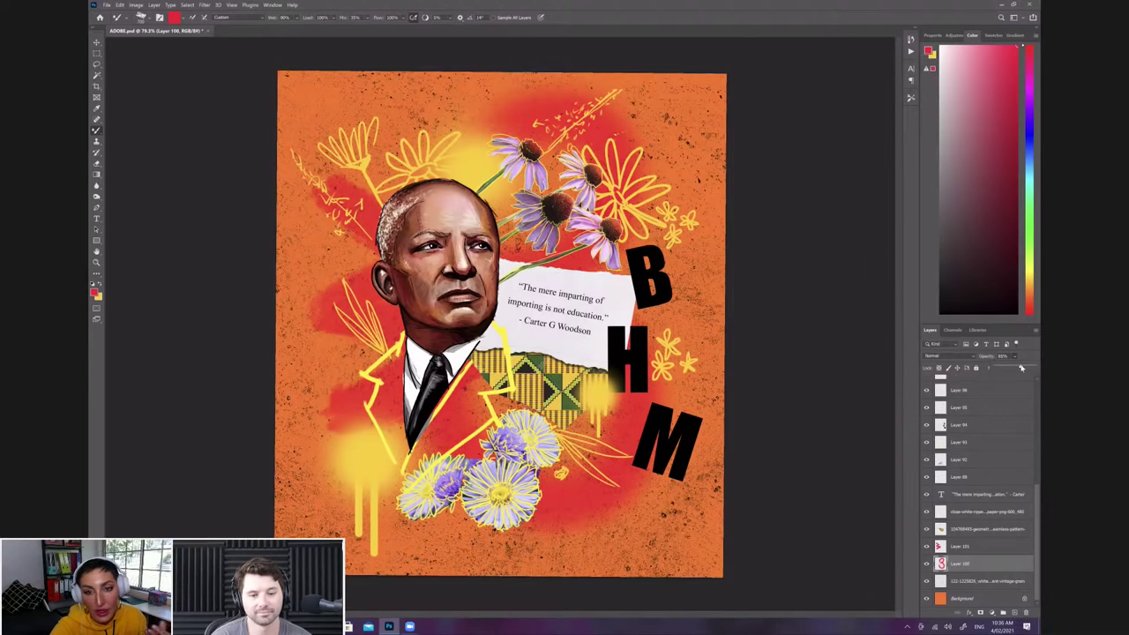
Step: Merge Layer 101 and Layer 100 into a single red paint layer
{"action": "left_click", "coordinate": [967, 551]}
{"action": "left_click", "coordinate": [967, 550], "text": "shift"}
{"action": "right_click", "coordinate": [962, 548]}
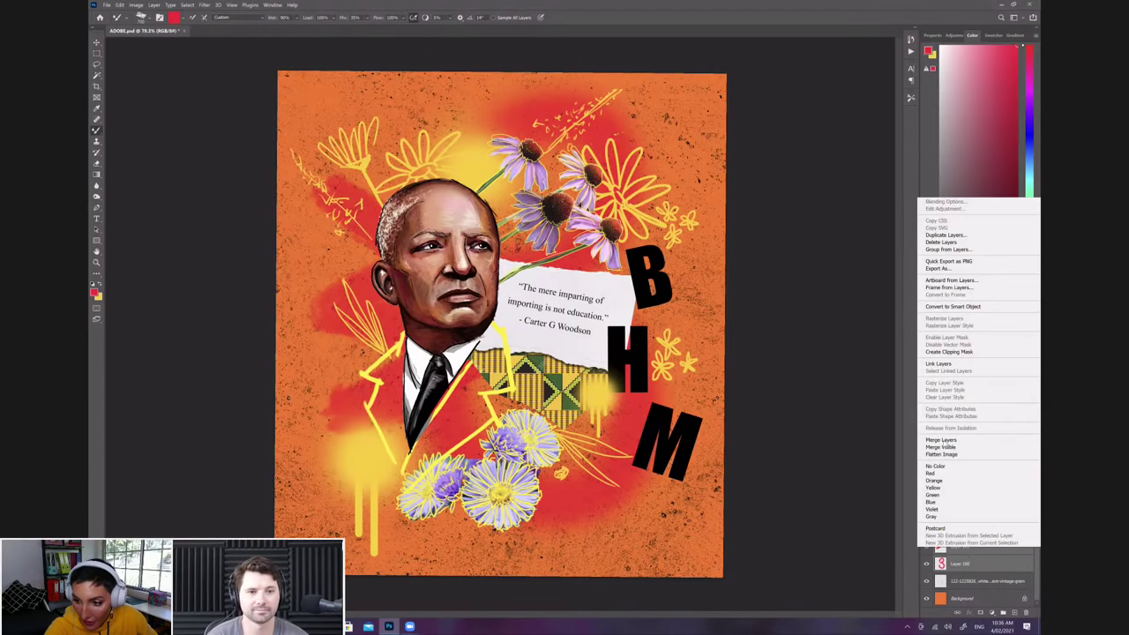
{"action": "left_click", "coordinate": [940, 440]}
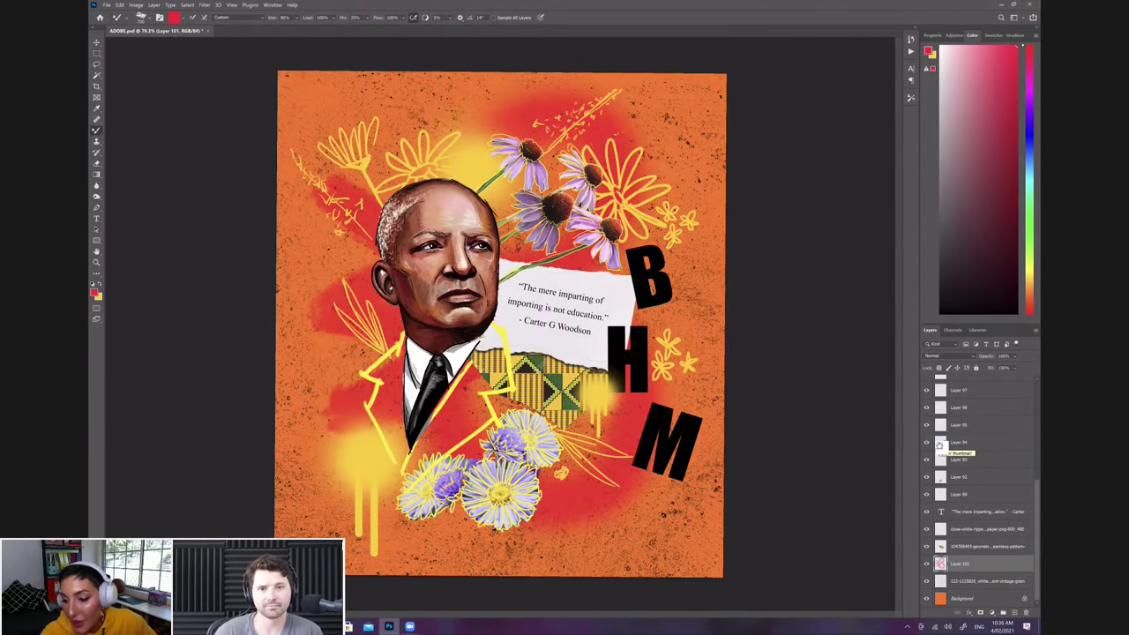
Step: Merge the seamless pattern layer with the ripped white paper layer above it
{"action": "left_click", "coordinate": [963, 546]}
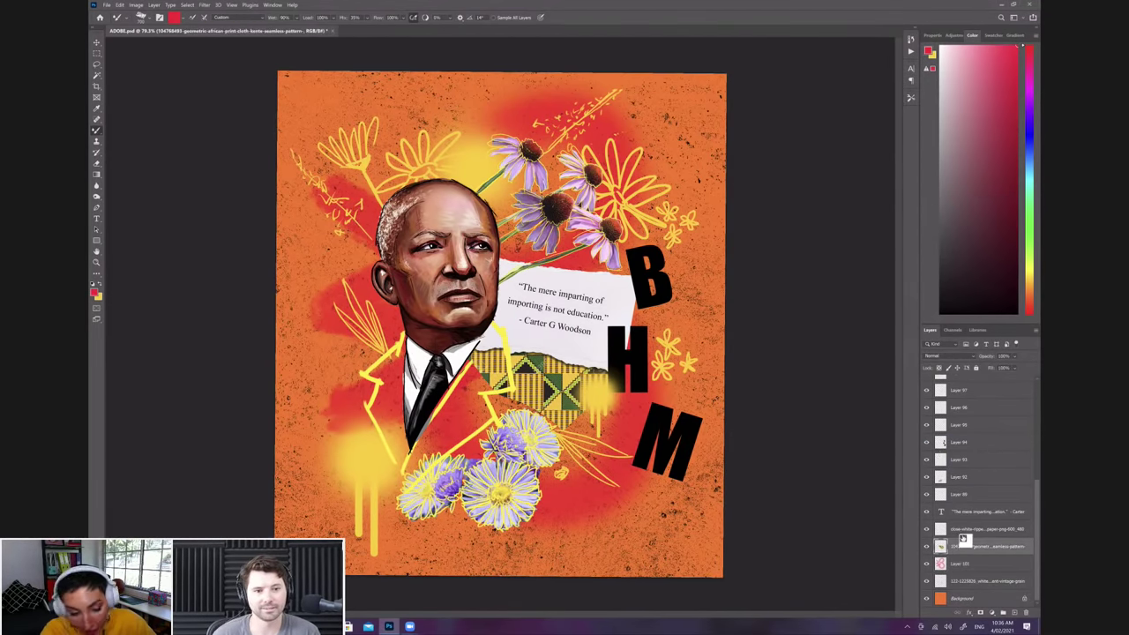
{"action": "right_click", "coordinate": [964, 540]}
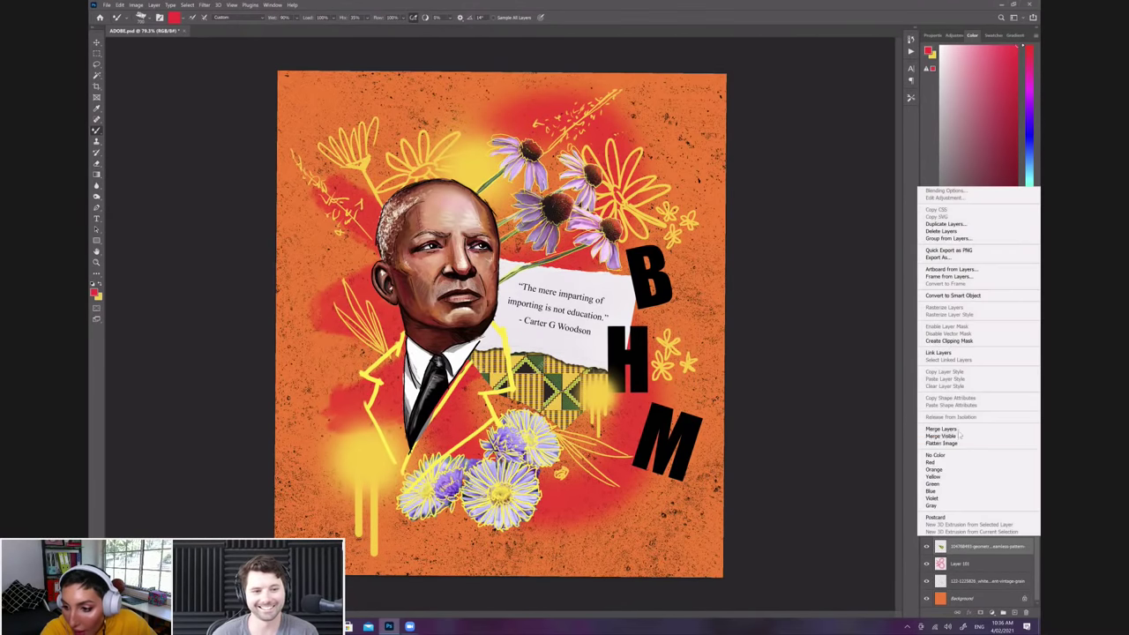
{"action": "left_click", "coordinate": [979, 429]}
Step: Rasterize the quote text layer and merge it with the combined paper and pattern layer
{"action": "left_click", "coordinate": [972, 532], "text": "shift"}
{"action": "right_click", "coordinate": [972, 530]}
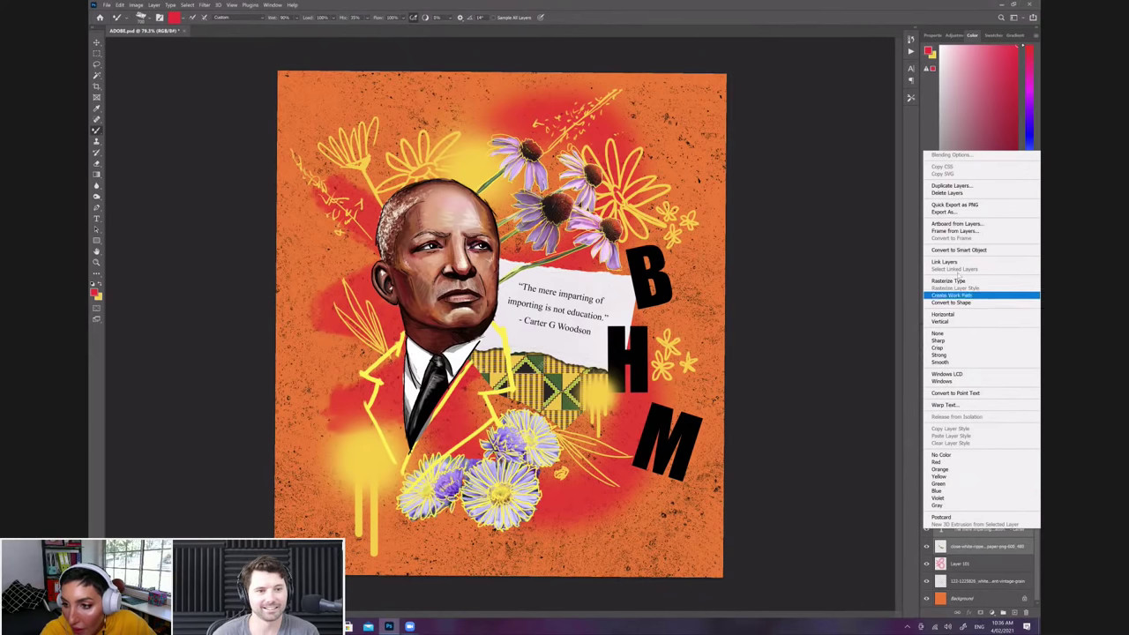
{"action": "left_click", "coordinate": [962, 282]}
{"action": "right_click", "coordinate": [956, 537]}
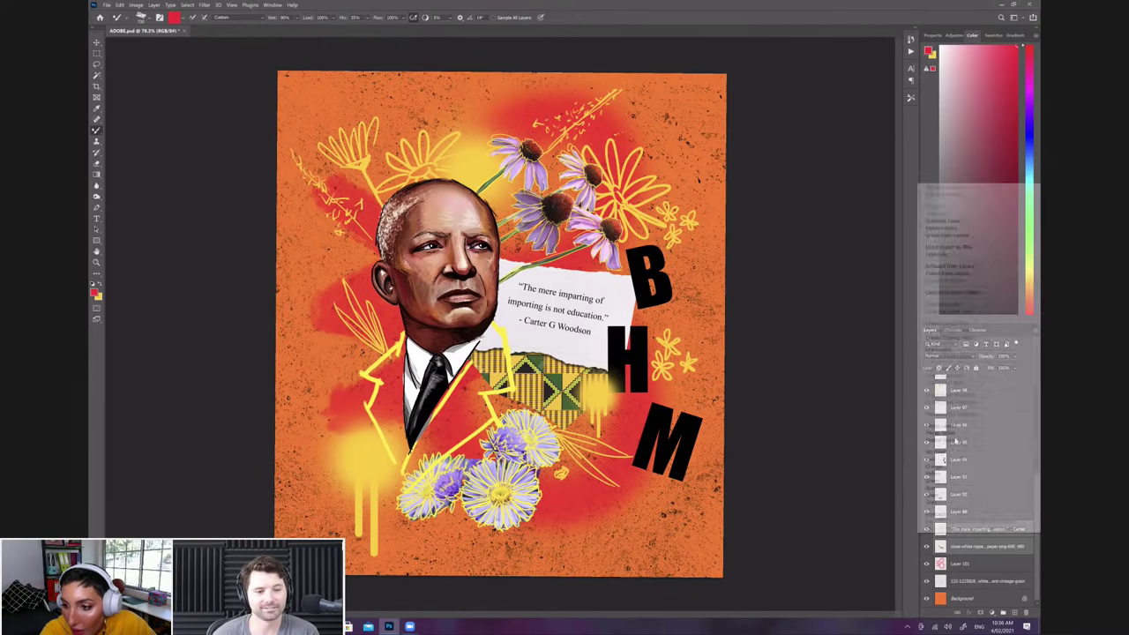
{"action": "left_click", "coordinate": [955, 426]}
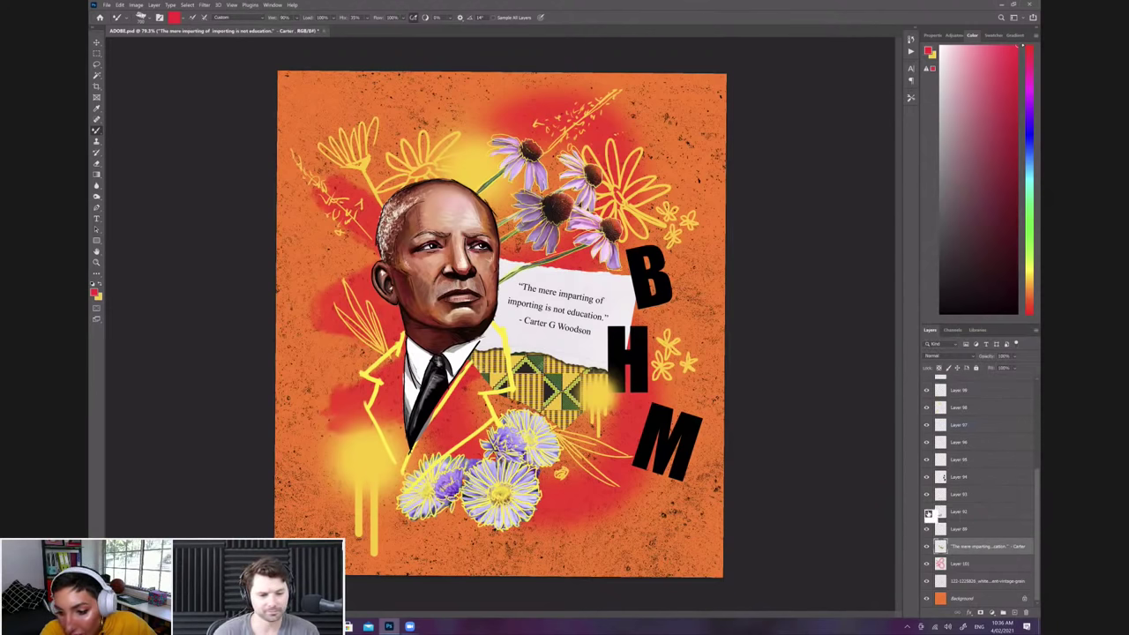
Step: Check what the layers above the quote contain, and merge Layer 89 with Layer 92
{"action": "left_click", "coordinate": [927, 514]}
{"action": "left_click", "coordinate": [928, 513]}
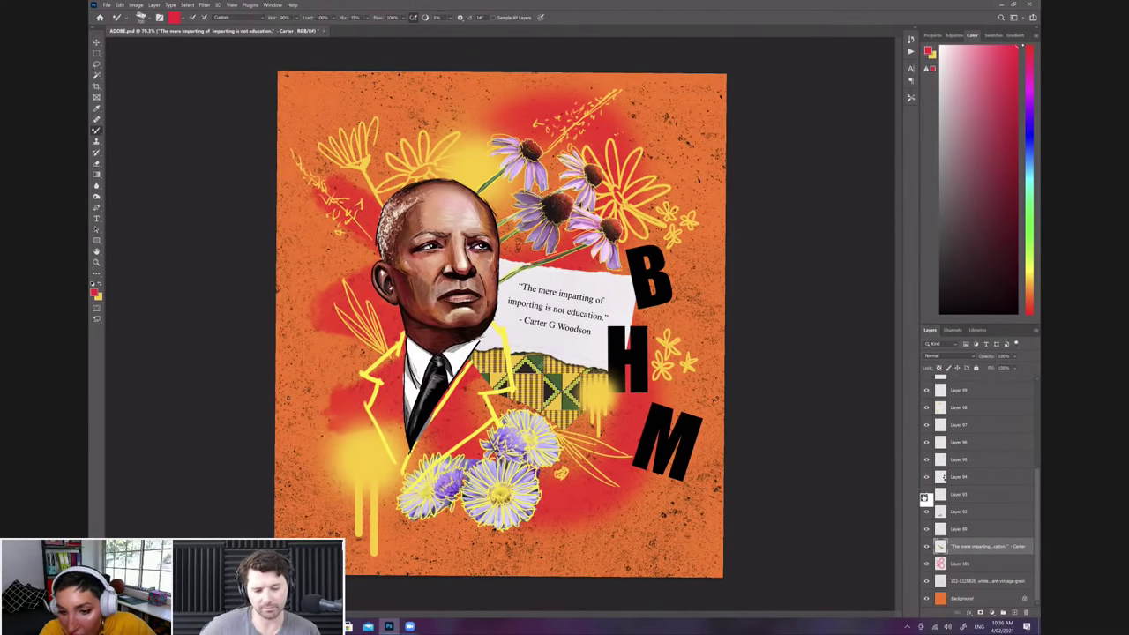
{"action": "left_click", "coordinate": [926, 498]}
{"action": "left_click", "coordinate": [926, 530]}
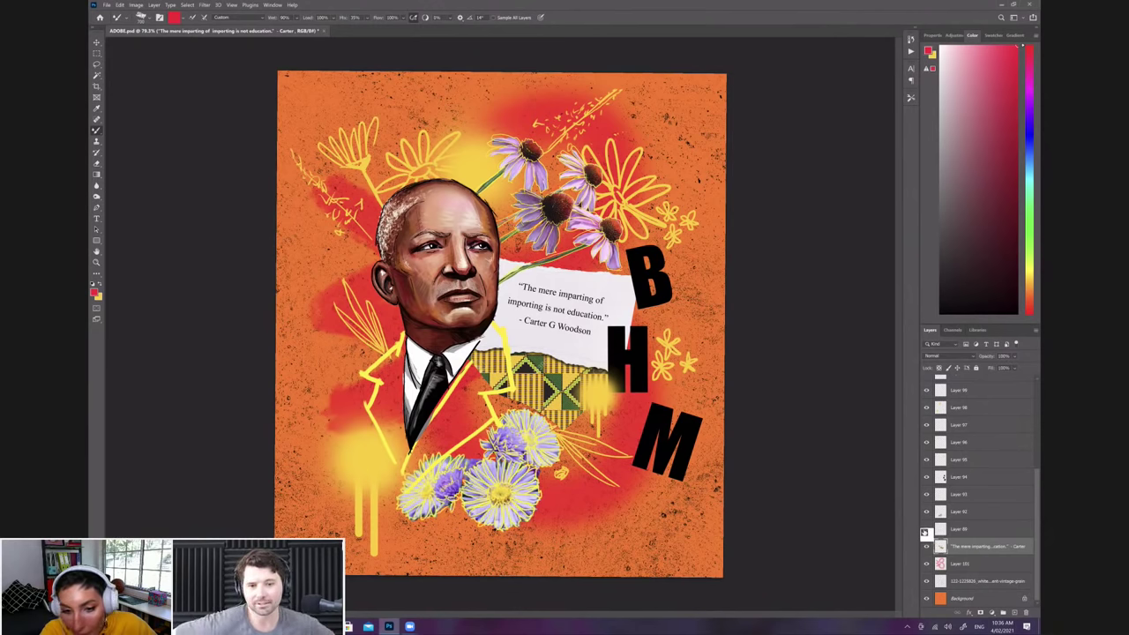
{"action": "left_click", "coordinate": [951, 531]}
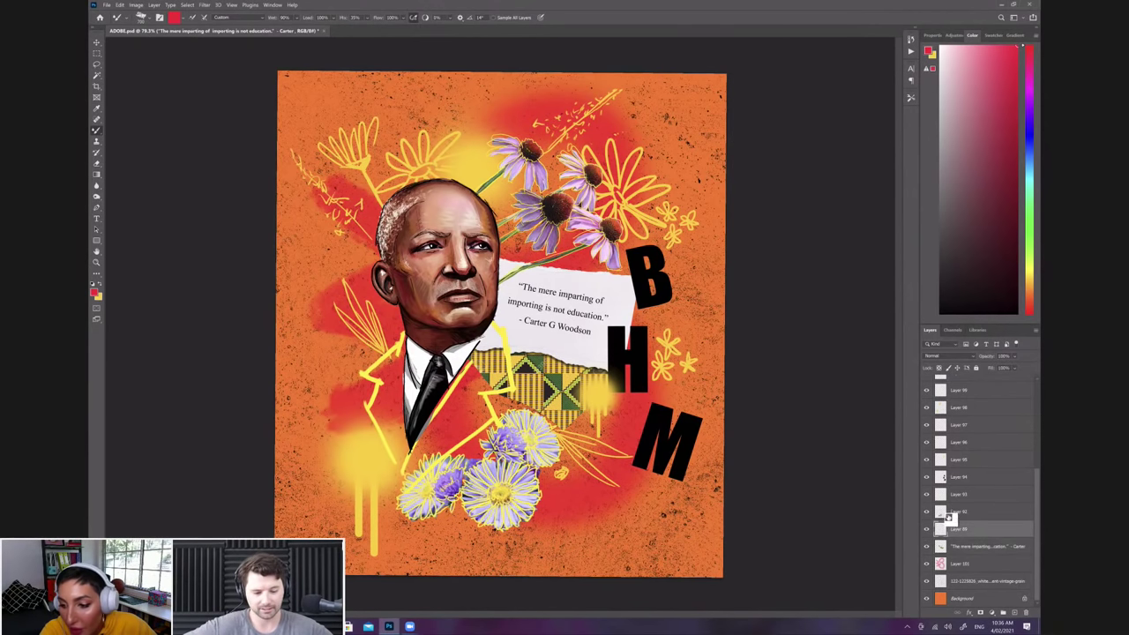
{"action": "left_click", "coordinate": [951, 516], "text": "shift"}
{"action": "right_click", "coordinate": [960, 514]}
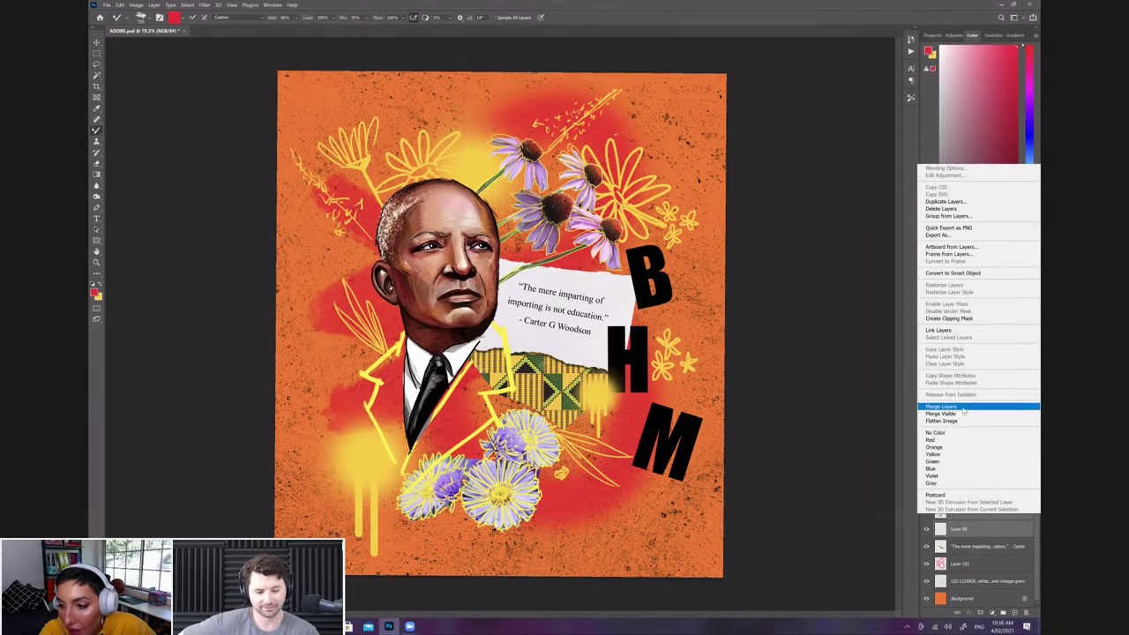
{"action": "left_click", "coordinate": [962, 407]}
Step: Merge the two spray layers, Layer 98 and Layer 99, and rename the merged layer SPRAY
{"action": "scroll", "coordinate": [968, 503], "scroll_direction": "up", "scroll_amount": 2}
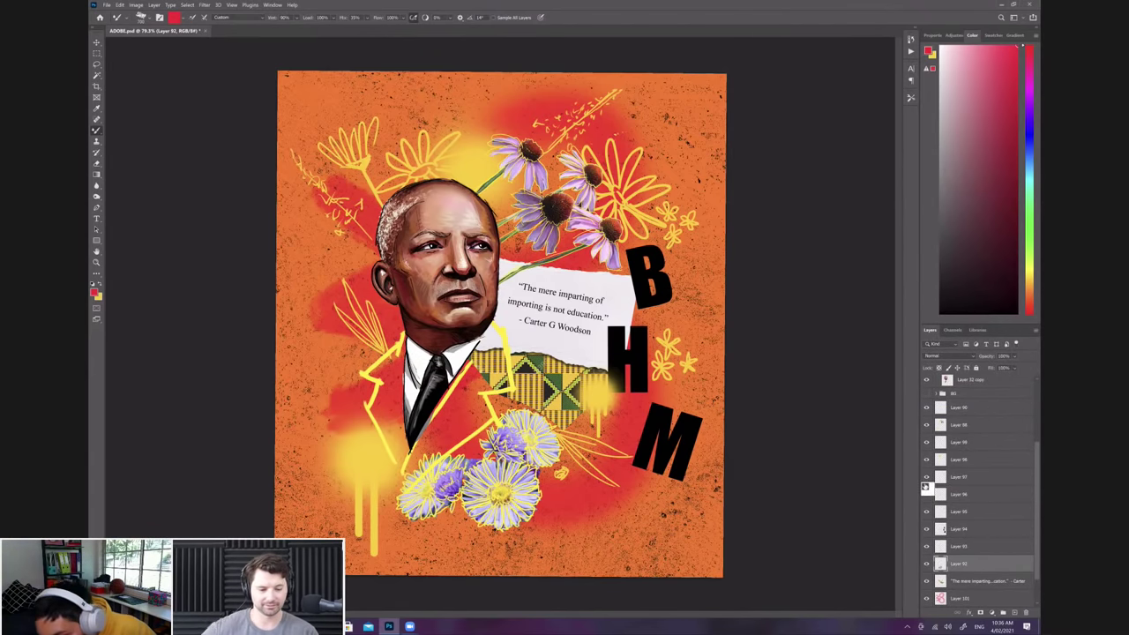
{"action": "left_click", "coordinate": [926, 460]}
{"action": "left_click", "coordinate": [926, 459]}
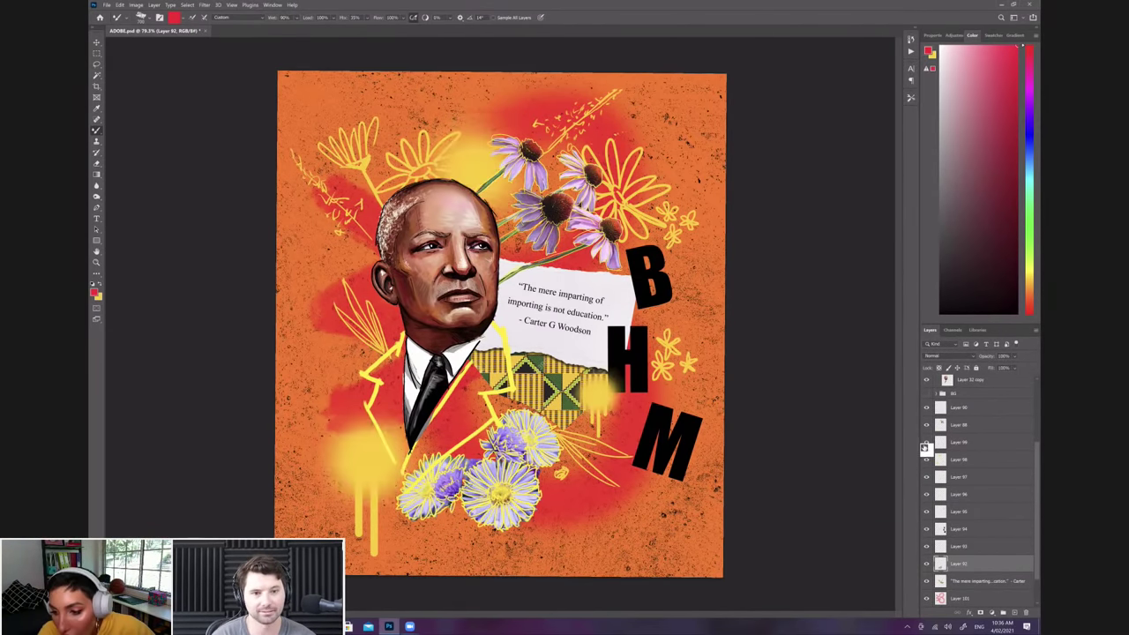
{"action": "left_click", "coordinate": [927, 444]}
{"action": "left_click", "coordinate": [926, 444]}
{"action": "left_click", "coordinate": [971, 445]}
{"action": "left_click", "coordinate": [960, 461], "text": "shift"}
{"action": "right_click", "coordinate": [960, 461]}
{"action": "left_click", "coordinate": [942, 354]}
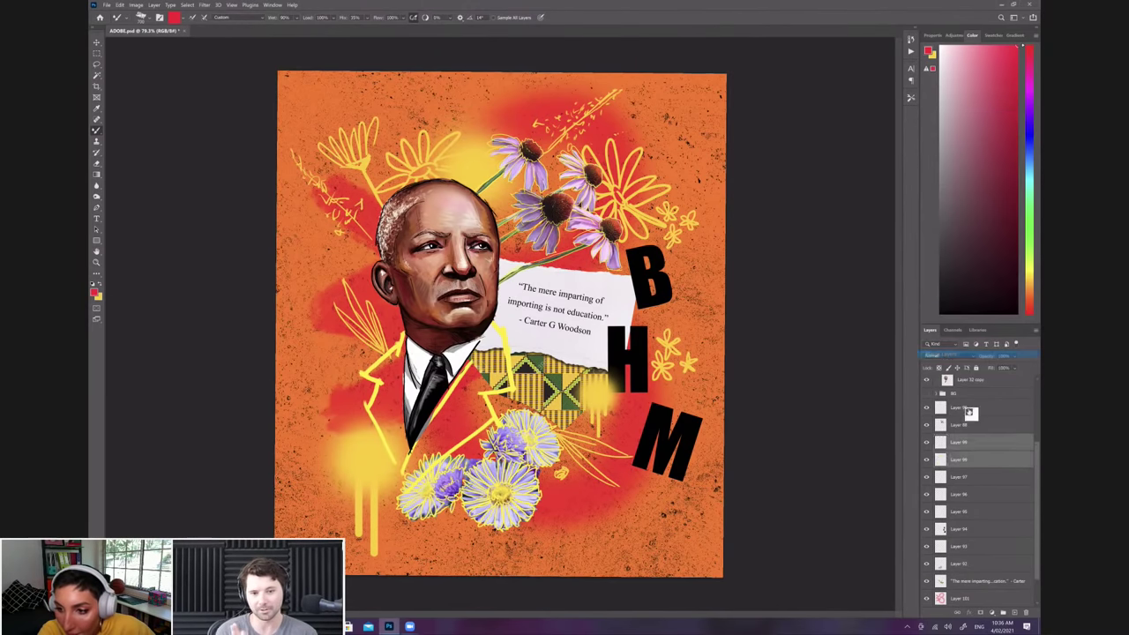
{"action": "double_click", "coordinate": [958, 442]}
{"action": "type", "text": "SPRAY"}
{"action": "key", "text": "Return"}
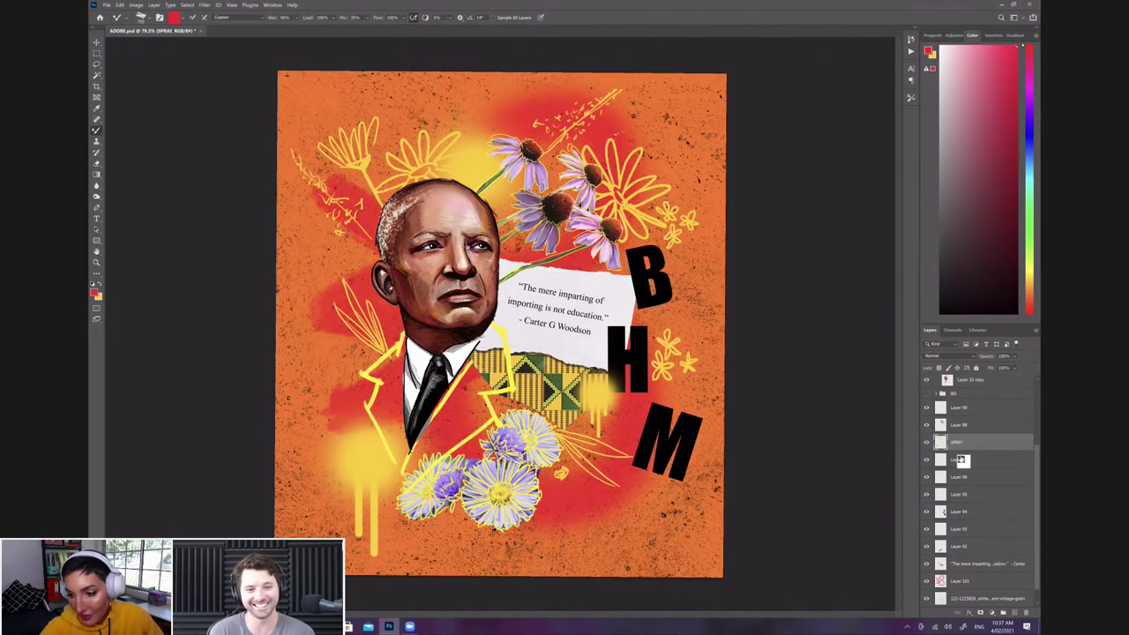
Step: Merge Layer 97 and Layer 96, which hold the yellow flower drawings, and rename the result FLORALS
{"action": "left_click", "coordinate": [956, 426]}
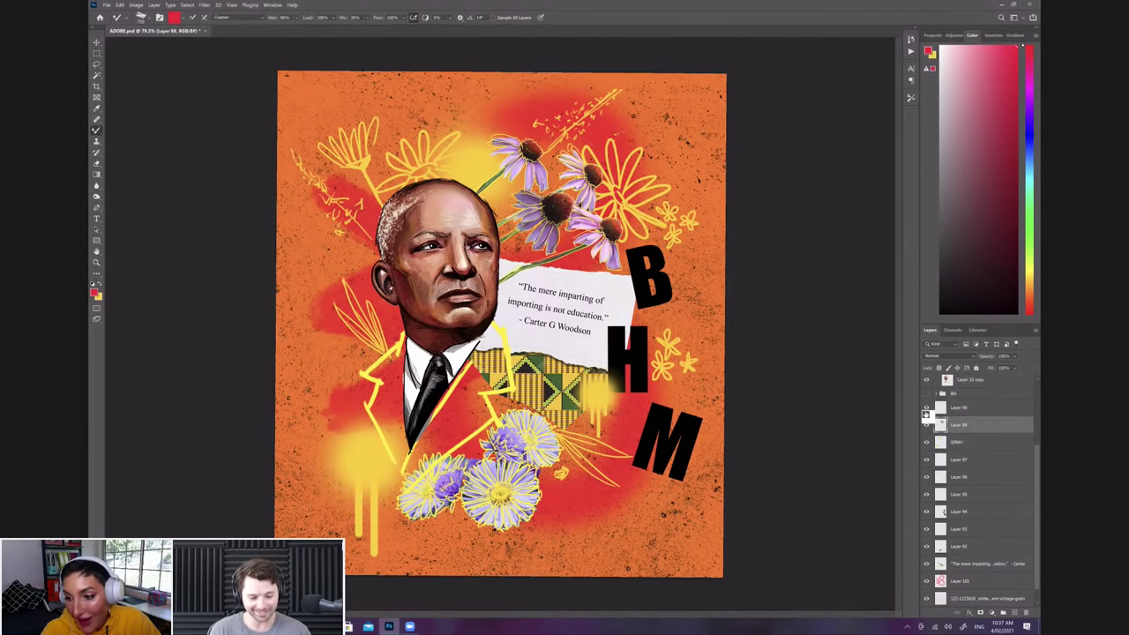
{"action": "left_click", "coordinate": [926, 411]}
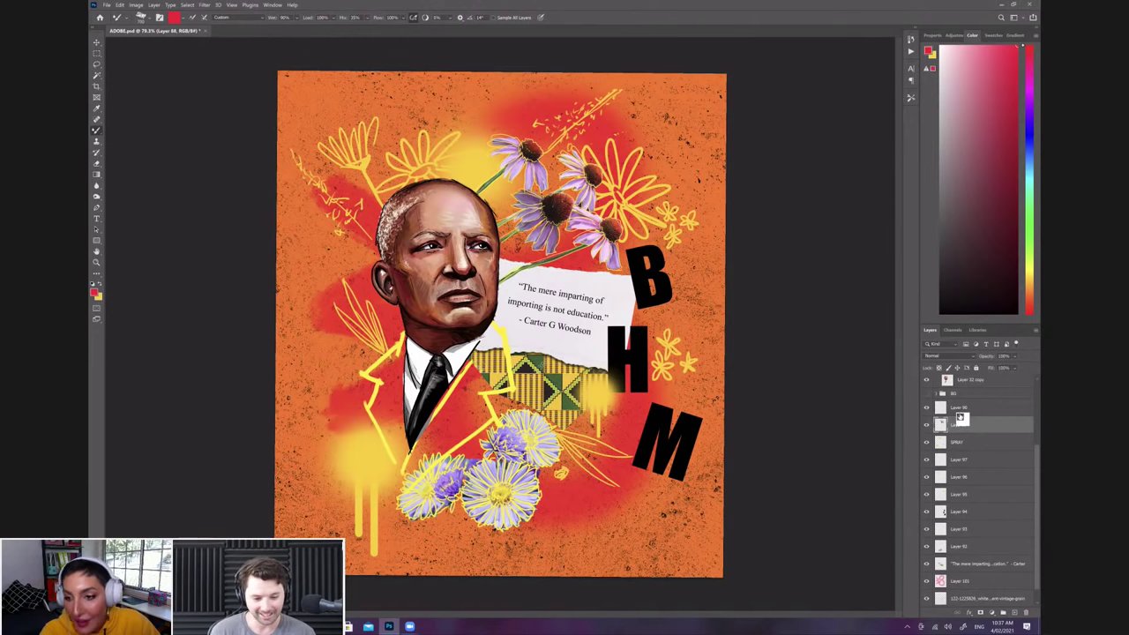
{"action": "left_click", "coordinate": [927, 460]}
{"action": "left_click", "coordinate": [926, 460]}
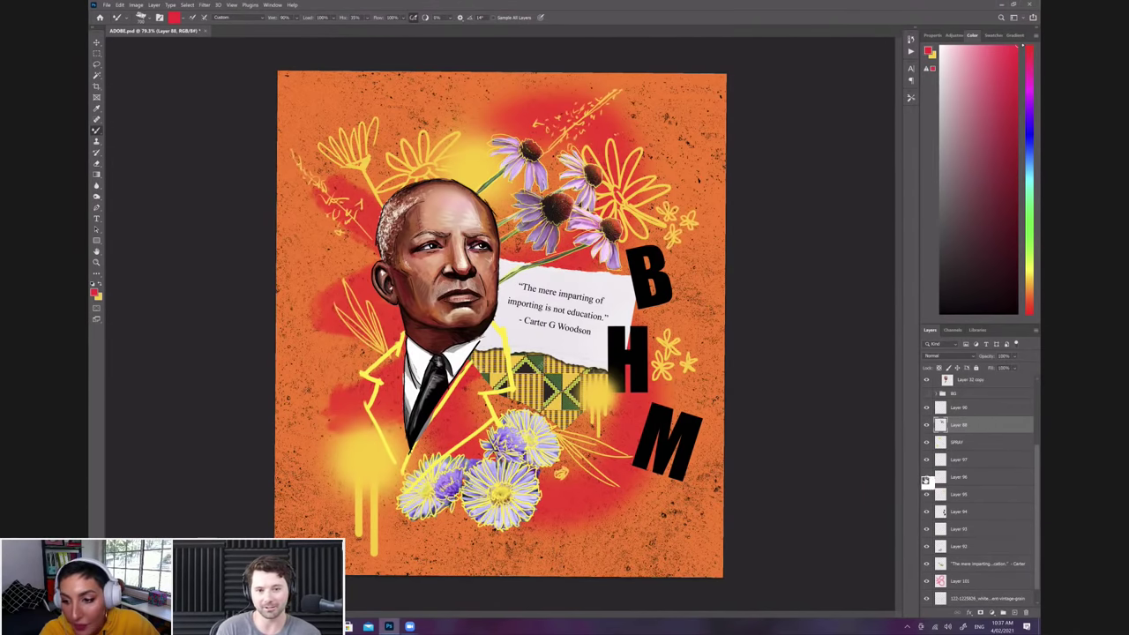
{"action": "left_click", "coordinate": [927, 477]}
{"action": "left_click", "coordinate": [926, 478]}
{"action": "left_click", "coordinate": [957, 476]}
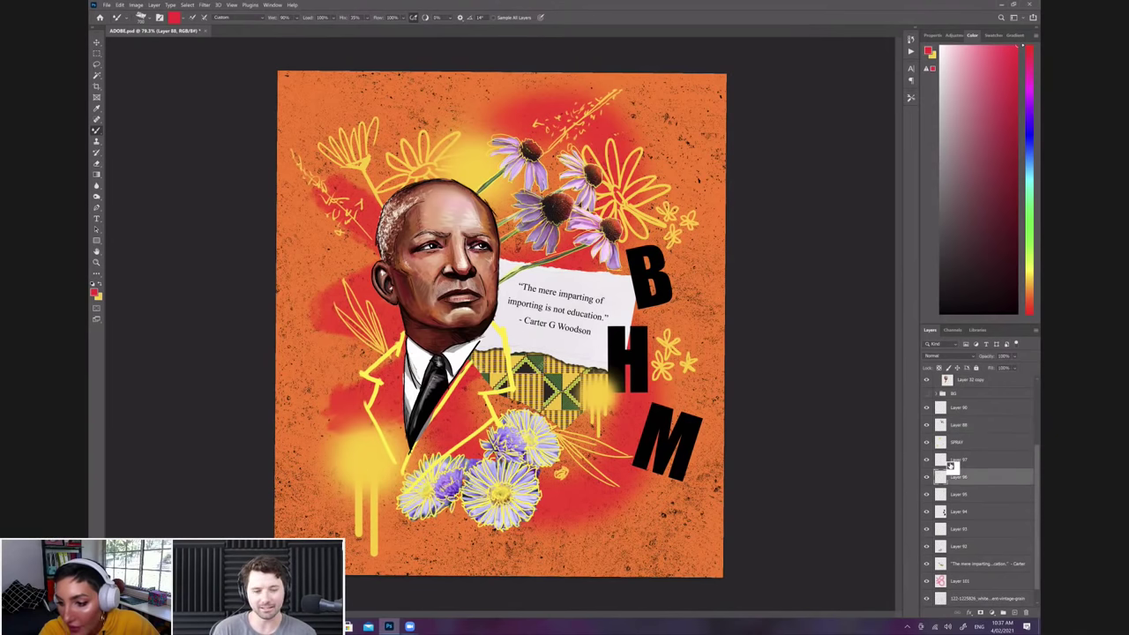
{"action": "left_click", "coordinate": [952, 464], "text": "shift"}
{"action": "right_click", "coordinate": [952, 464]}
{"action": "left_click", "coordinate": [958, 357]}
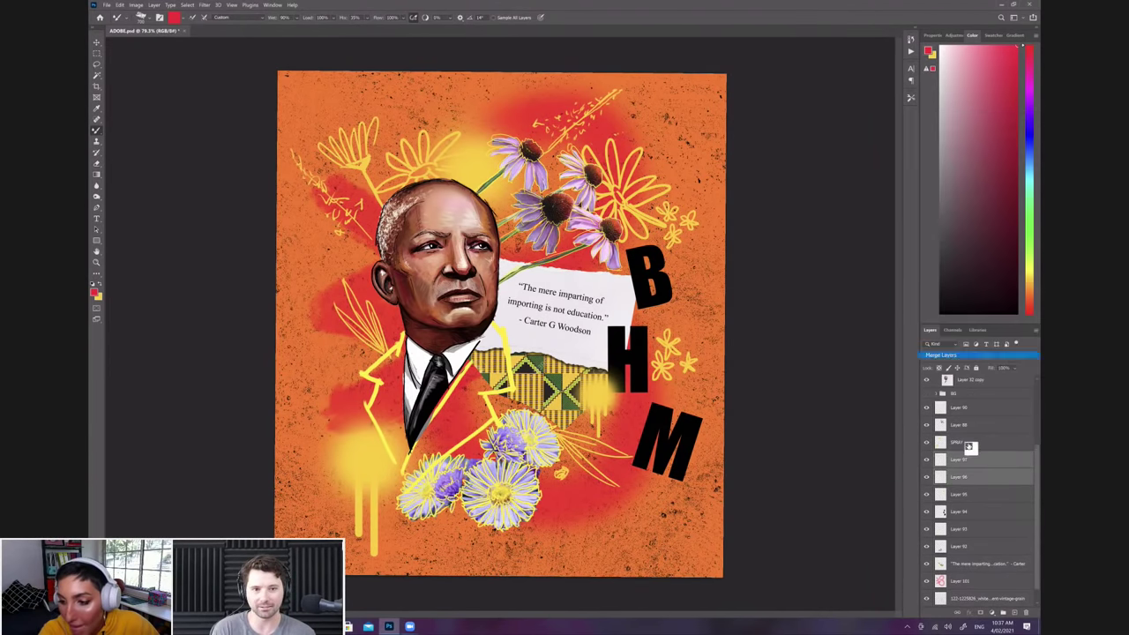
{"action": "double_click", "coordinate": [959, 460]}
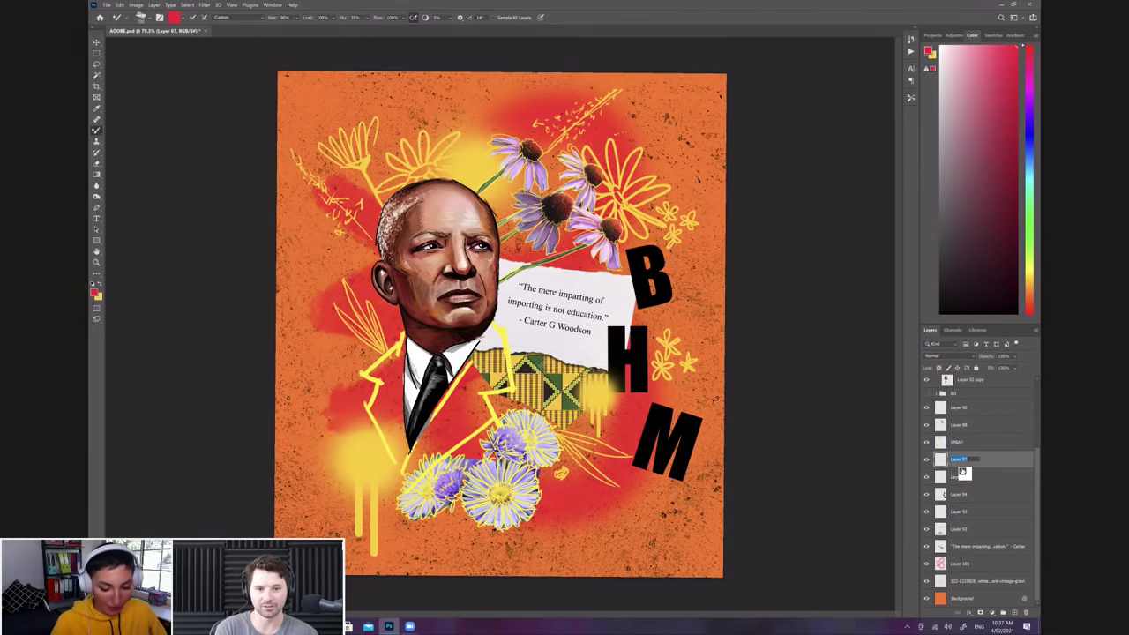
{"action": "type", "text": "FFLORALS"}
{"action": "key", "text": "Return"}
Step: Check the contents of Layer 95 and merge it into the FLORALS layer
{"action": "left_click", "coordinate": [927, 479]}
{"action": "left_click", "coordinate": [927, 478]}
{"action": "left_click", "coordinate": [955, 481], "text": "shift"}
{"action": "right_click", "coordinate": [955, 480]}
{"action": "left_click", "coordinate": [950, 375]}
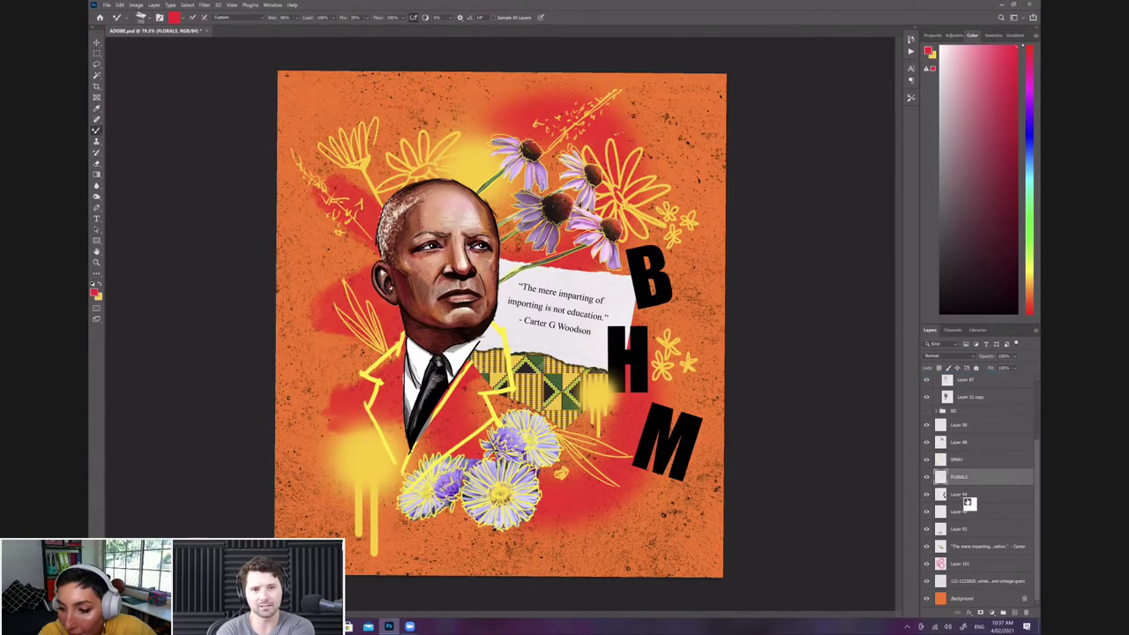
Step: Rename Layer 94, which holds the large black letters, as BHM, and check what Layer 93 contains
{"action": "double_click", "coordinate": [967, 500]}
{"action": "type", "text": "BHM"}
{"action": "key", "text": "Return"}
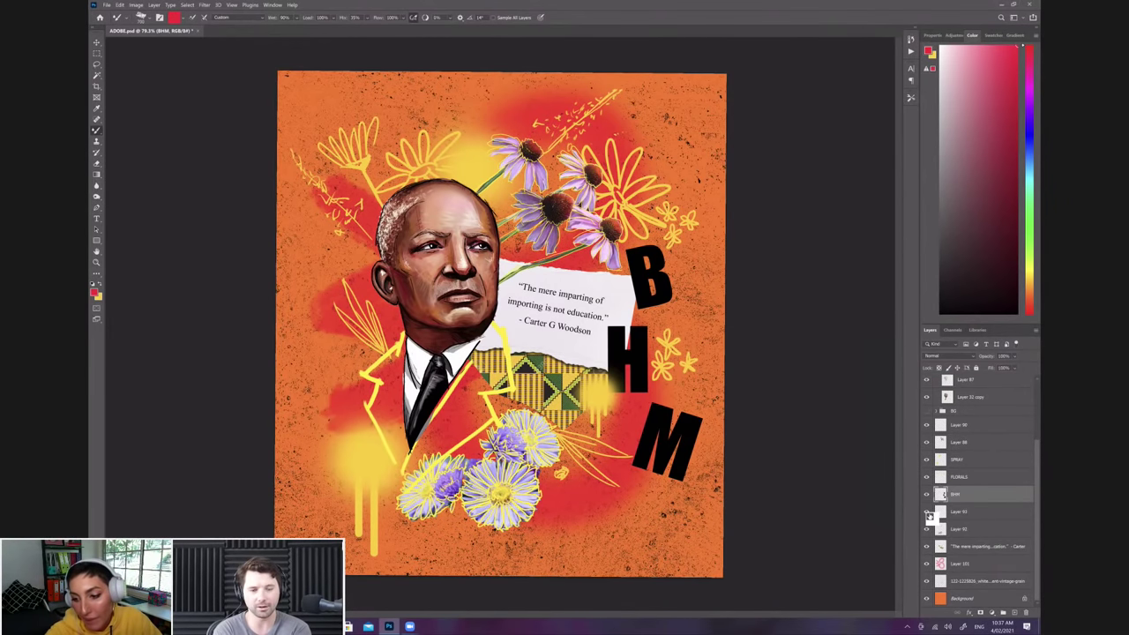
{"action": "left_click", "coordinate": [927, 514]}
{"action": "left_click", "coordinate": [927, 513]}
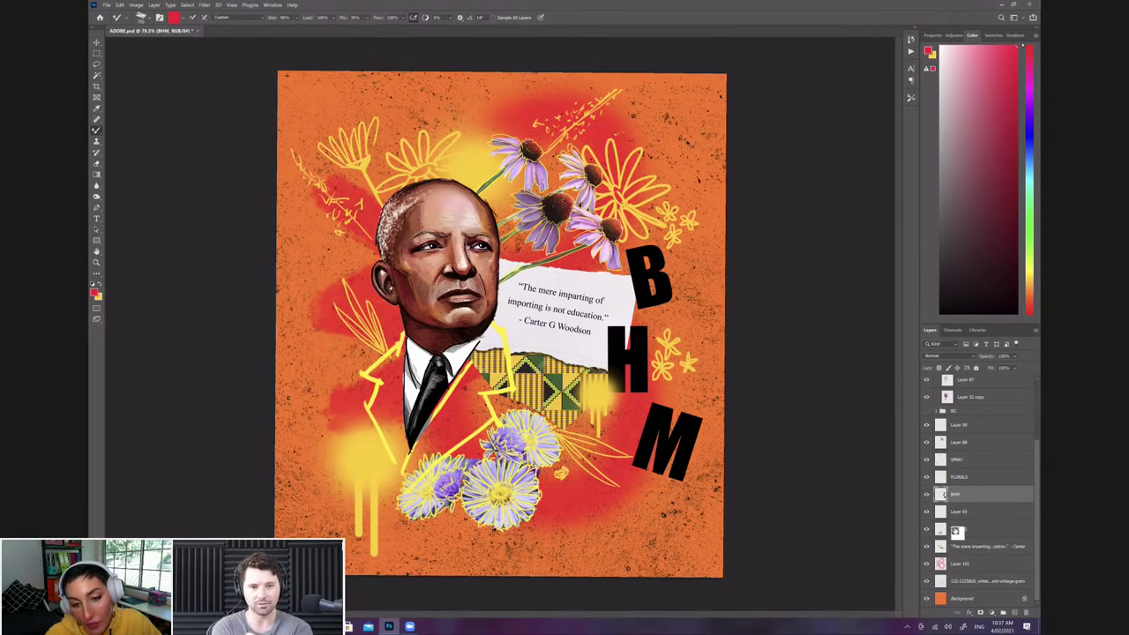
Step: Check the contents of Layer 32 copy in the COLOUR group and make it the active layer
{"action": "scroll", "coordinate": [985, 442], "scroll_direction": "up", "scroll_amount": 3}
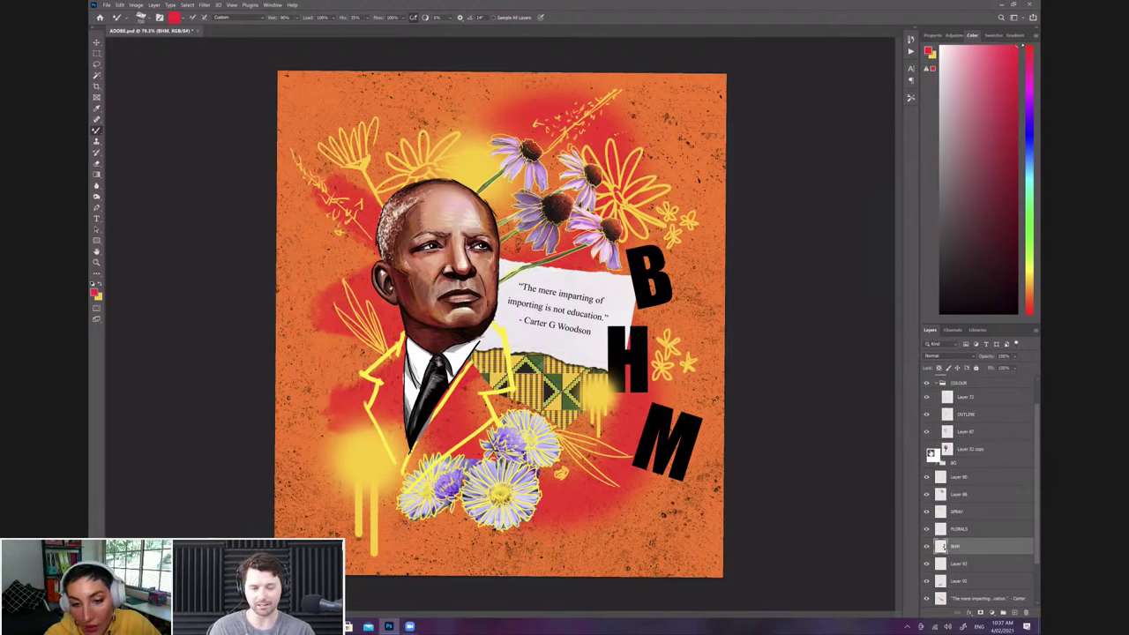
{"action": "left_click", "coordinate": [928, 450]}
{"action": "left_click", "coordinate": [928, 450]}
{"action": "left_click", "coordinate": [950, 450]}
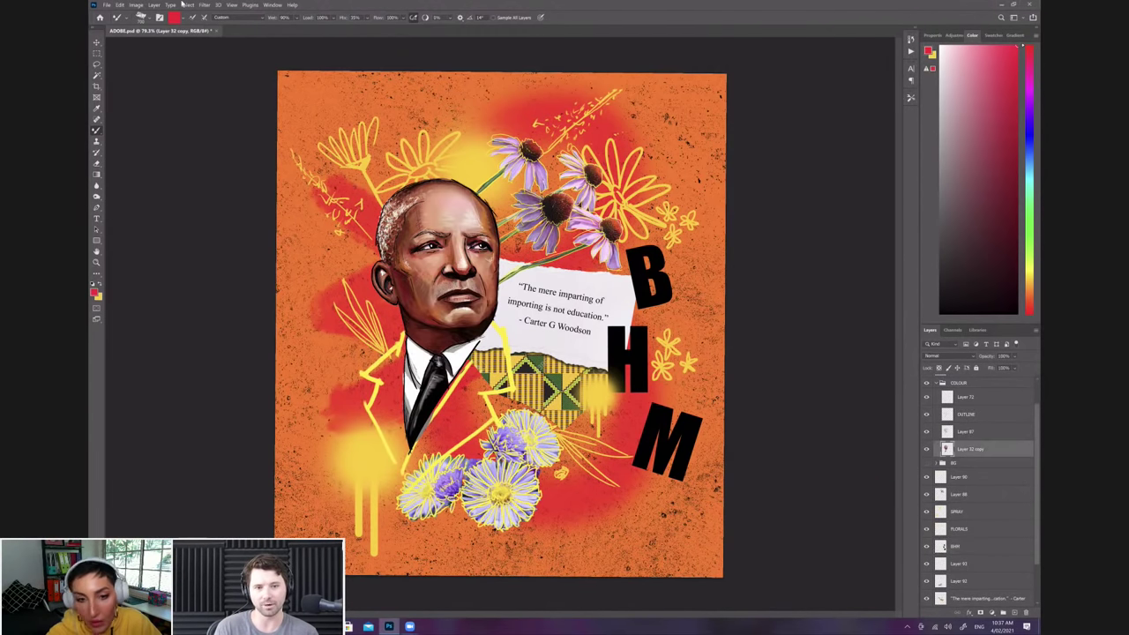
Step: Try to erase part of the yellow jacket line beside the tie on Layer 32 copy
{"action": "left_click", "coordinate": [97, 164]}
{"action": "left_click", "coordinate": [142, 19]}
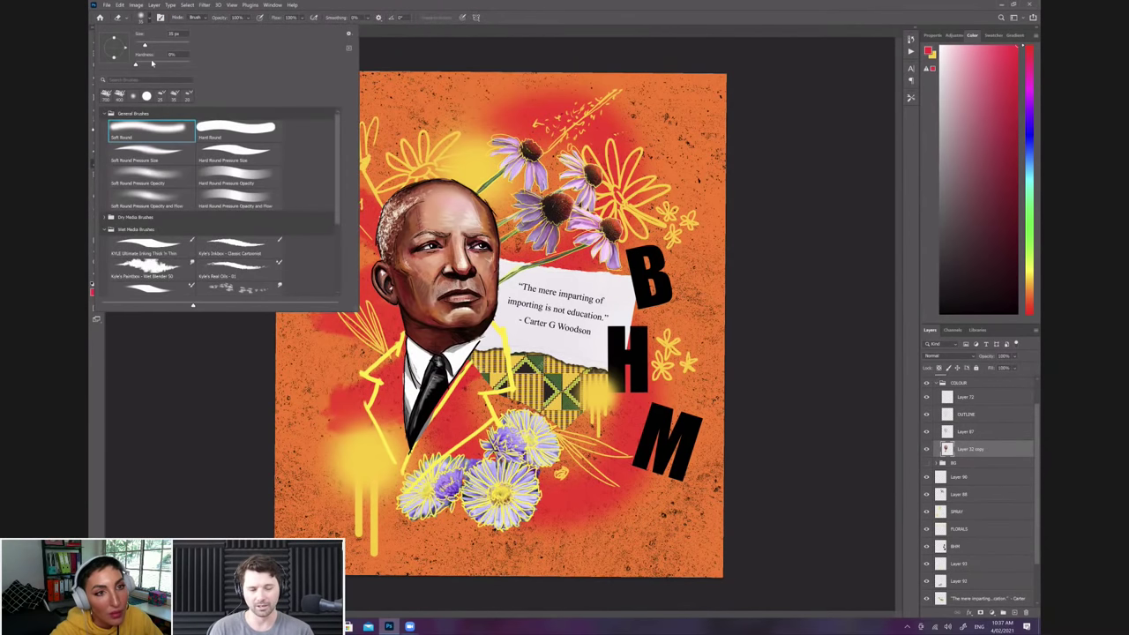
{"action": "left_click", "coordinate": [316, 10]}
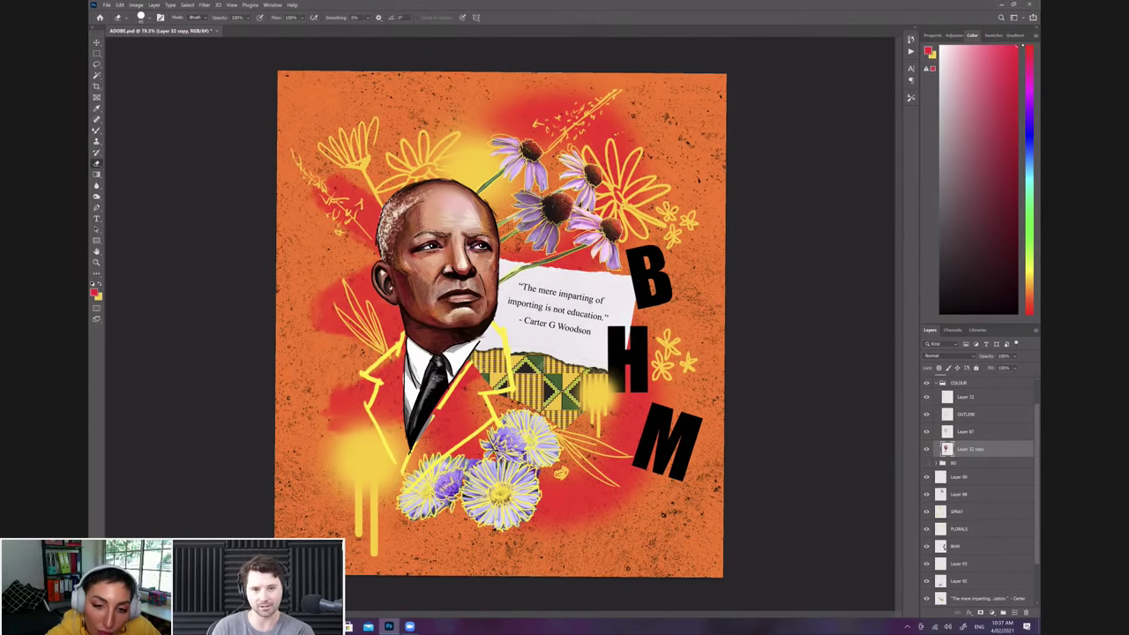
{"action": "key", "text": "ctrl+z"}
Step: Select the area around the portrait with the Magic Wand and add a new layer above Layer 32 copy, with a yellow brush ready
{"action": "left_click", "coordinate": [96, 75]}
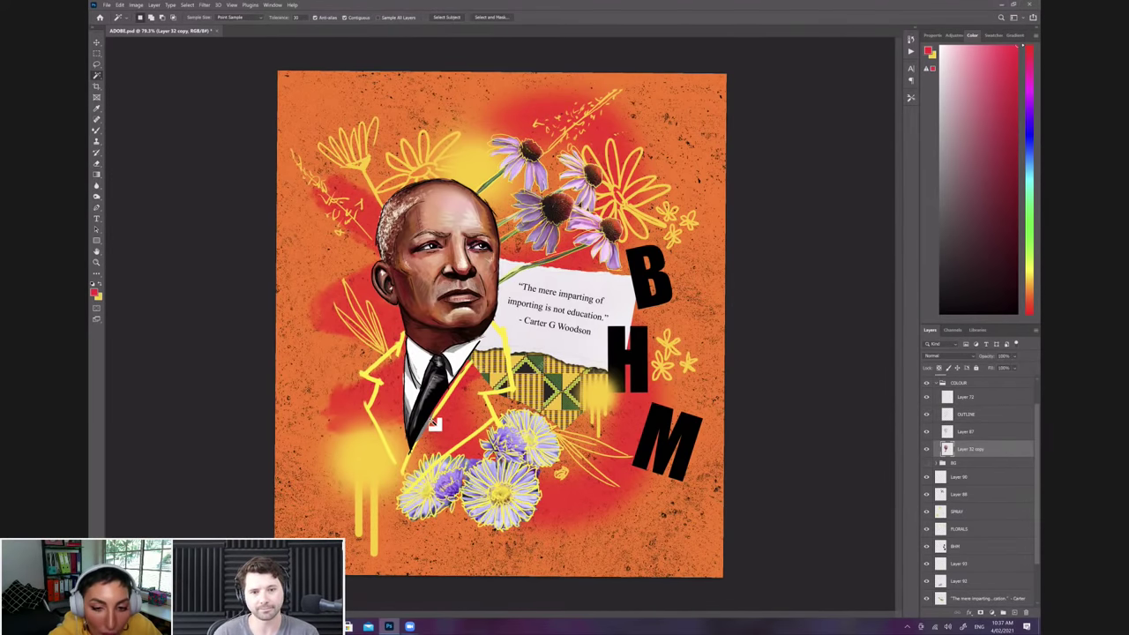
{"action": "left_click", "coordinate": [765, 133]}
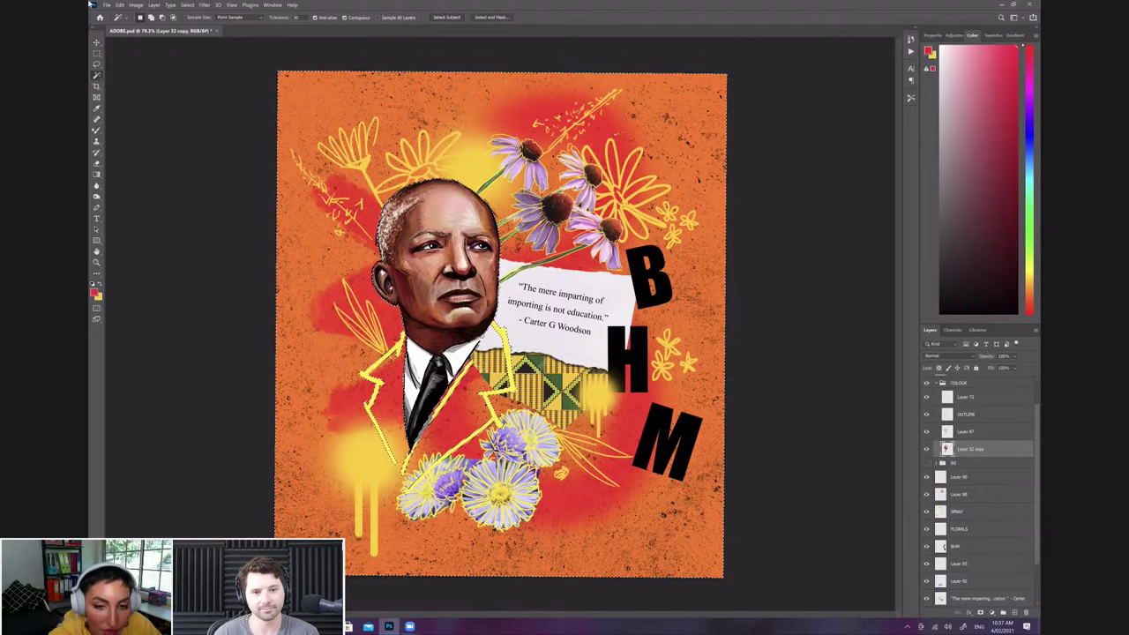
{"action": "left_click", "coordinate": [96, 131]}
{"action": "right_click", "coordinate": [97, 131]}
{"action": "left_click", "coordinate": [120, 131]}
{"action": "left_click", "coordinate": [99, 284]}
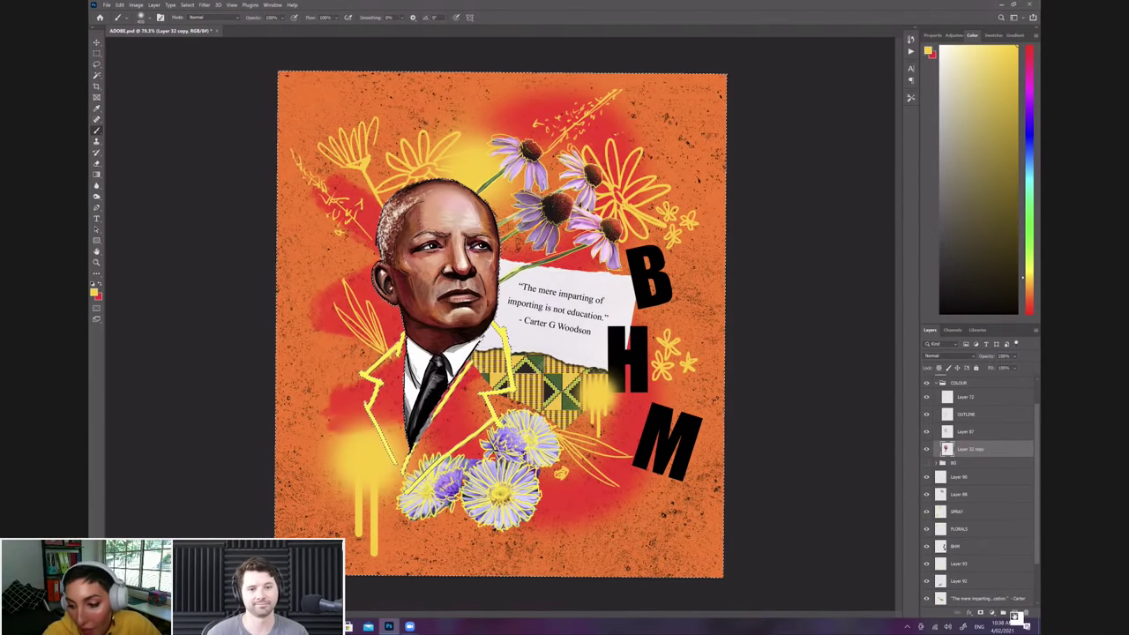
{"action": "left_click", "coordinate": [1015, 612]}
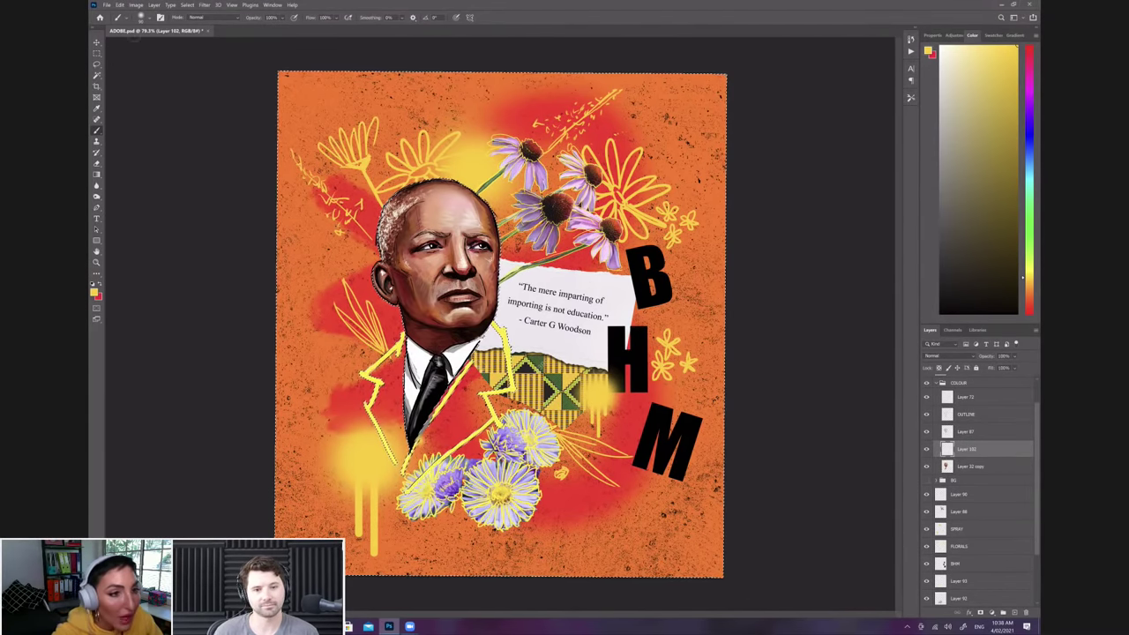
Step: Clear the selection around the portrait
{"action": "left_click", "coordinate": [96, 75]}
{"action": "key", "text": "ctrl+d"}
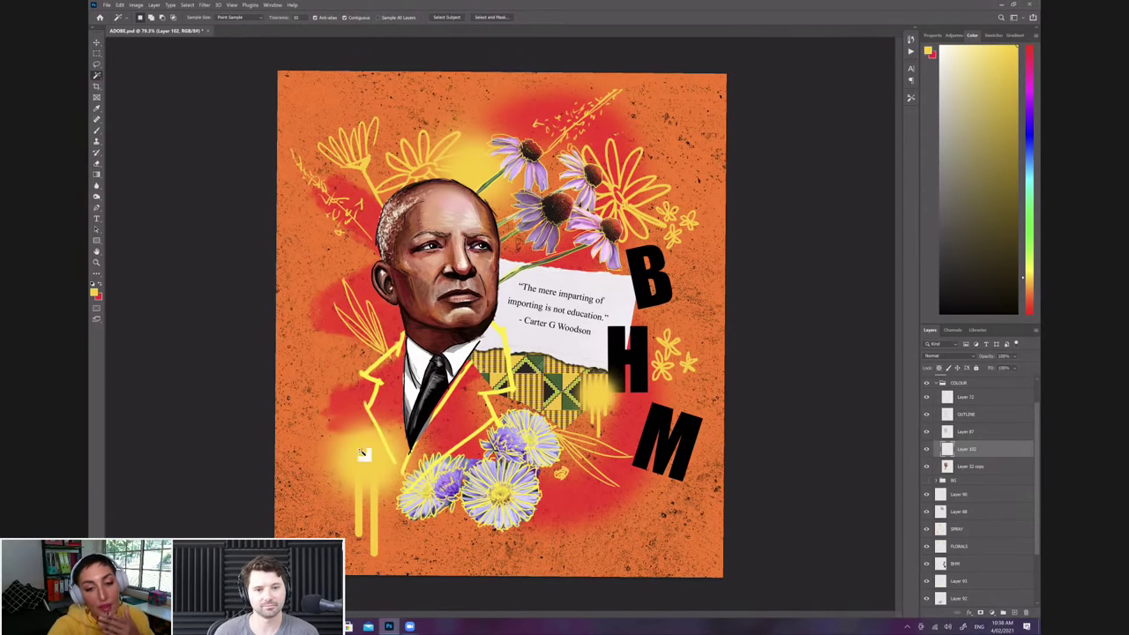
{"action": "key", "text": "ctrl+plus"}
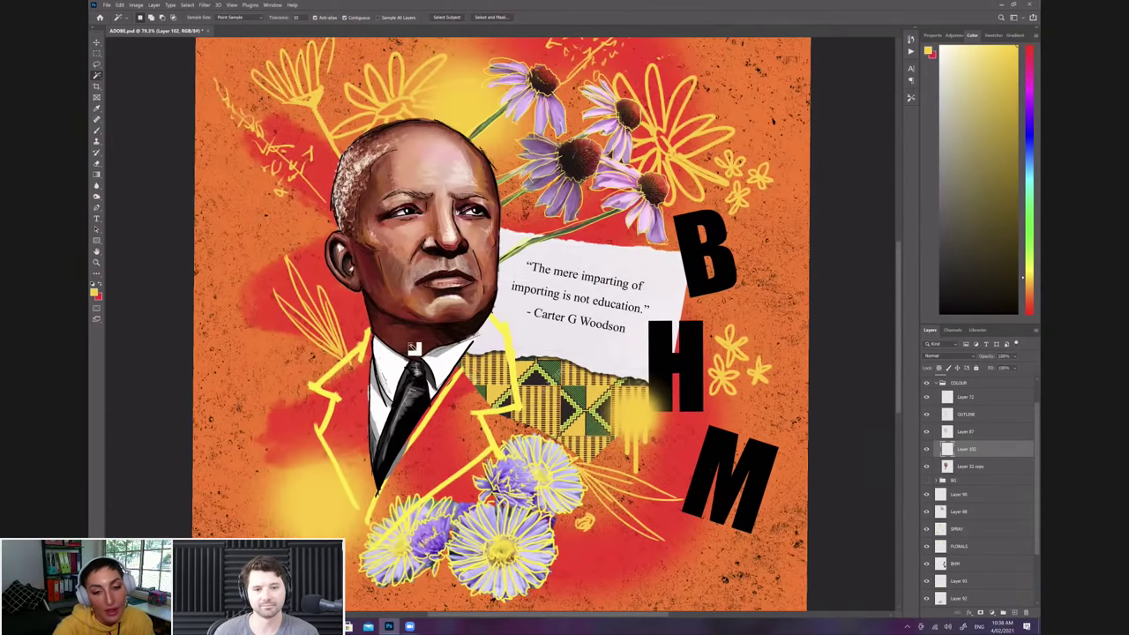
{"action": "key", "text": "ctrl+plus"}
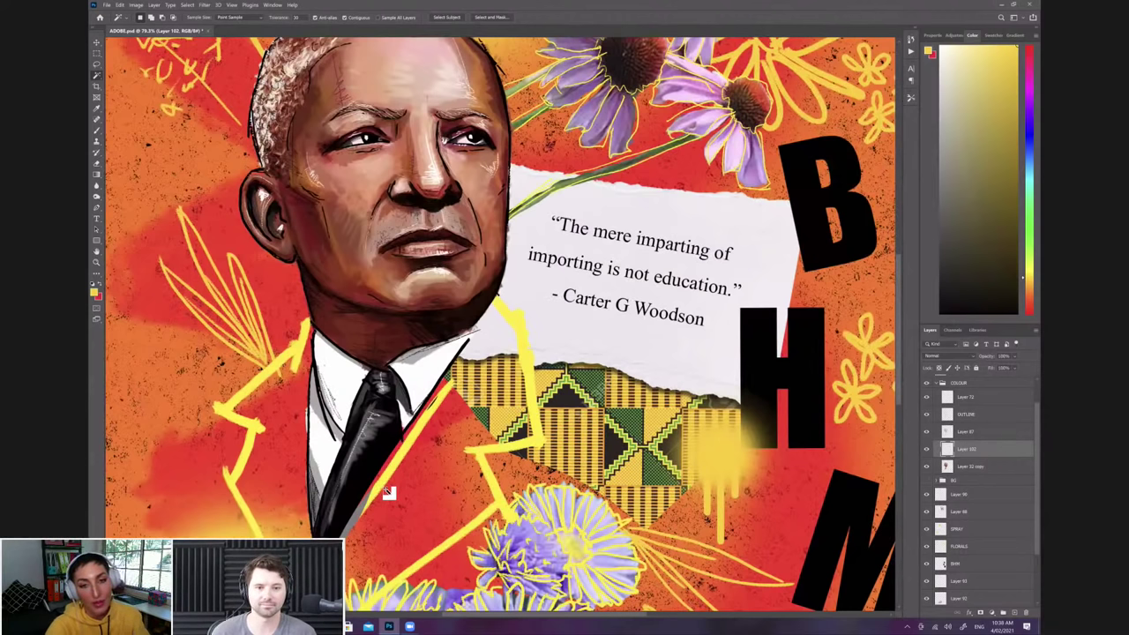
{"action": "key", "text": "ctrl+minus"}
{"action": "key", "text": "ctrl+minus"}
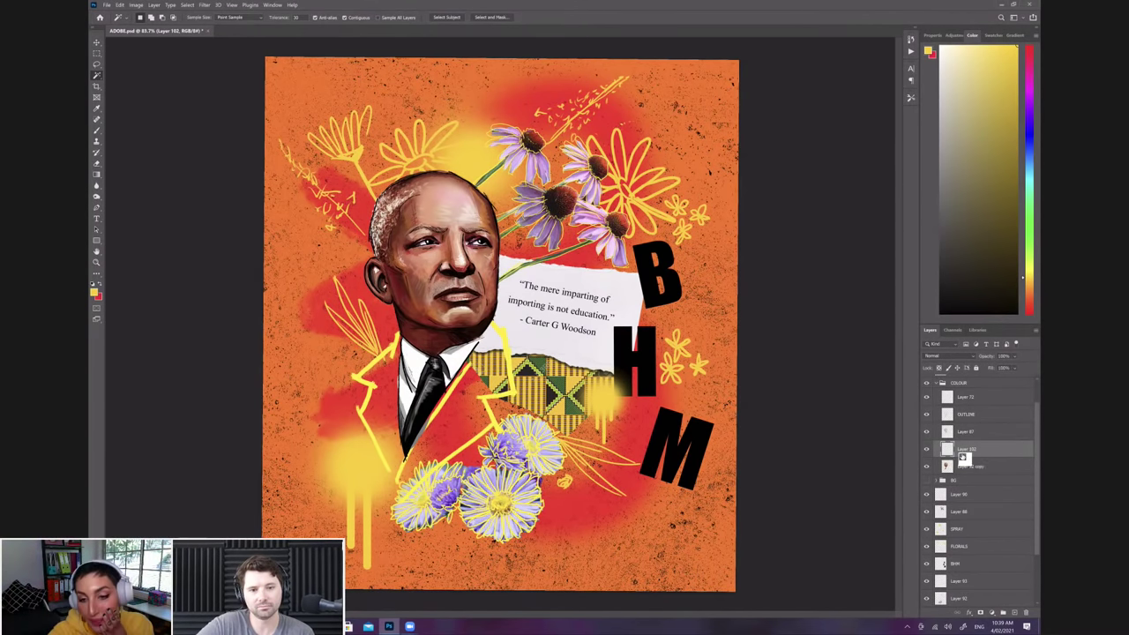
Step: Make the red paint layer, Layer 101, active and set up a red brush using Kyle's Supreme Spatter preset
{"action": "scroll", "coordinate": [979, 503], "scroll_direction": "down", "scroll_amount": 2}
{"action": "scroll", "coordinate": [980, 504], "scroll_direction": "down", "scroll_amount": 2}
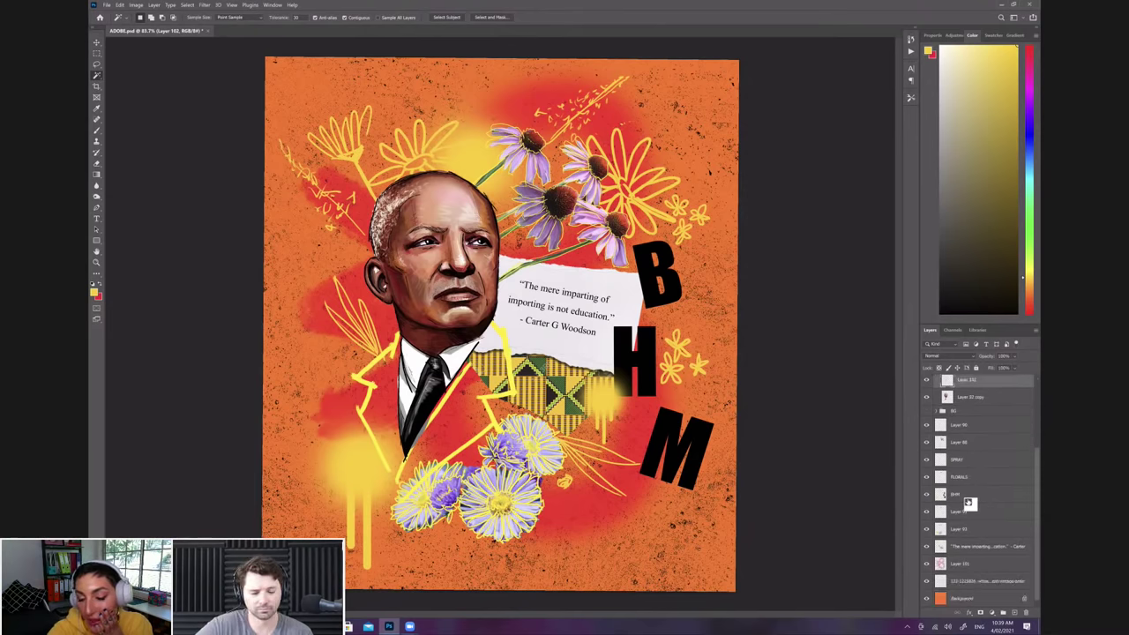
{"action": "left_click", "coordinate": [978, 567]}
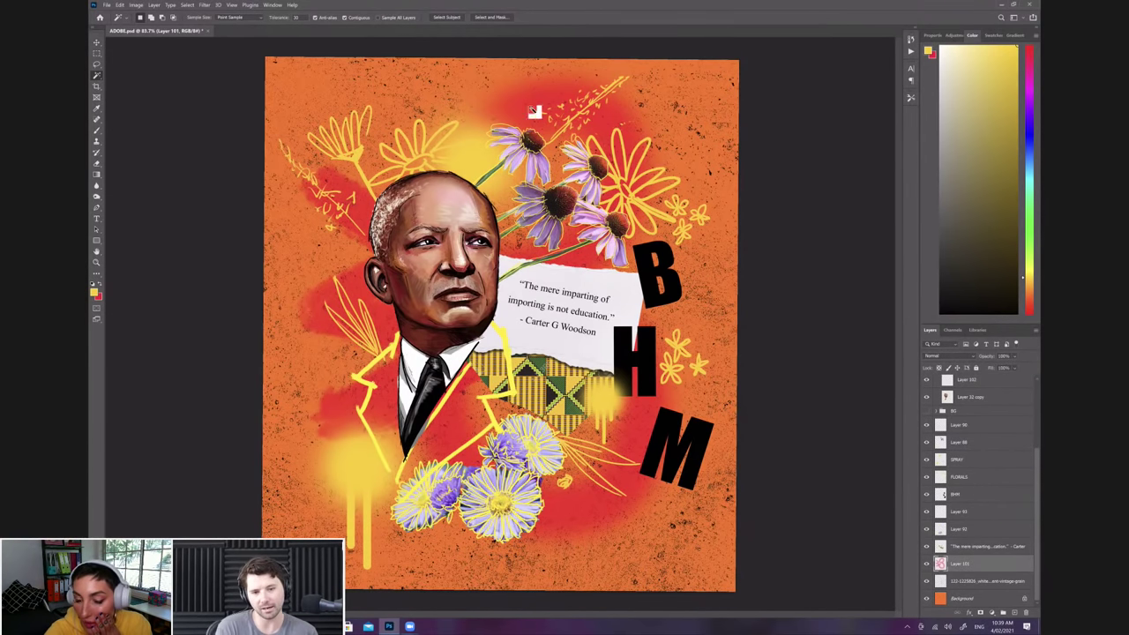
{"action": "left_click", "coordinate": [100, 289]}
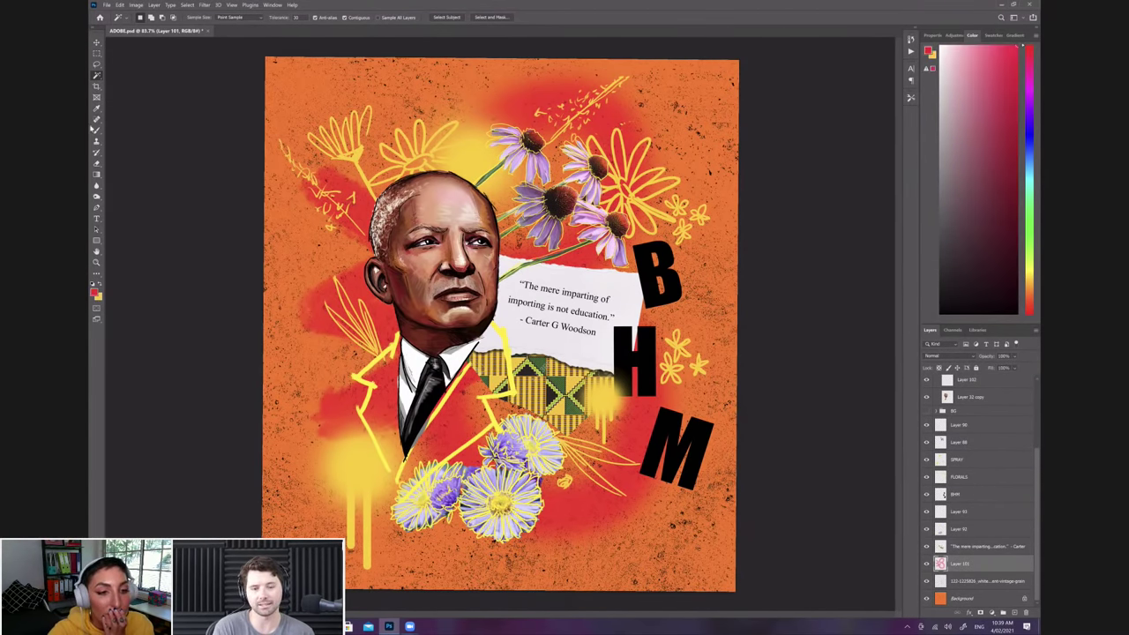
{"action": "left_click", "coordinate": [97, 132]}
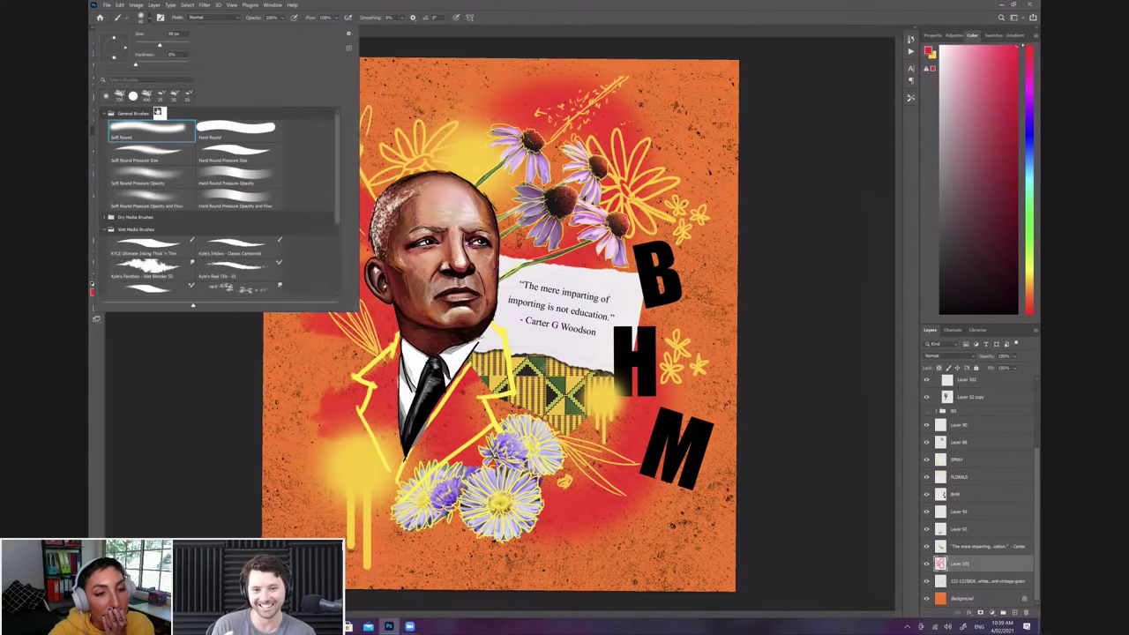
{"action": "scroll", "coordinate": [238, 241], "scroll_direction": "down", "scroll_amount": 2}
{"action": "scroll", "coordinate": [238, 241], "scroll_direction": "down", "scroll_amount": 5}
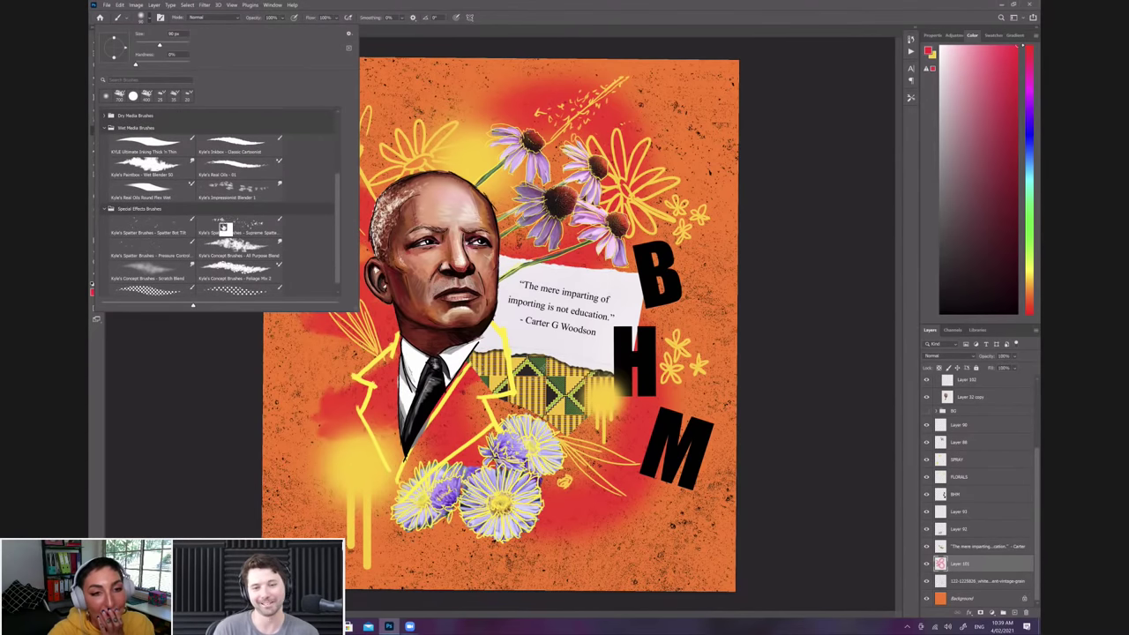
{"action": "left_click", "coordinate": [225, 228]}
{"action": "left_click", "coordinate": [353, 10]}
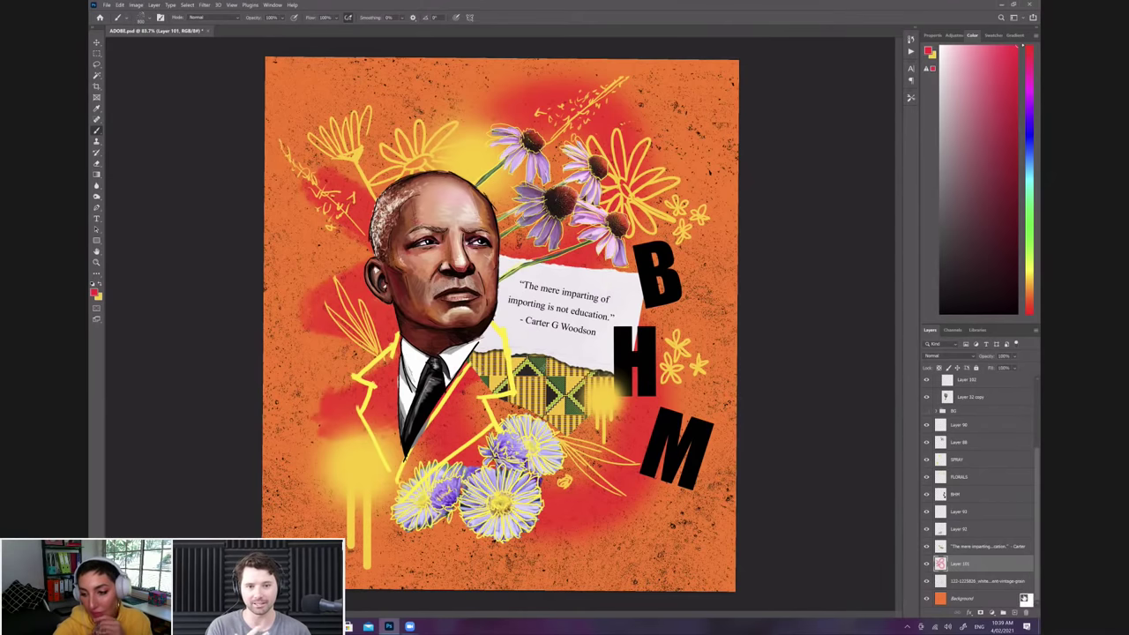
Step: Add a new layer above Layer 101 and stamp red spatter on the orange background beside and above the portrait's head
{"action": "left_click", "coordinate": [1013, 612]}
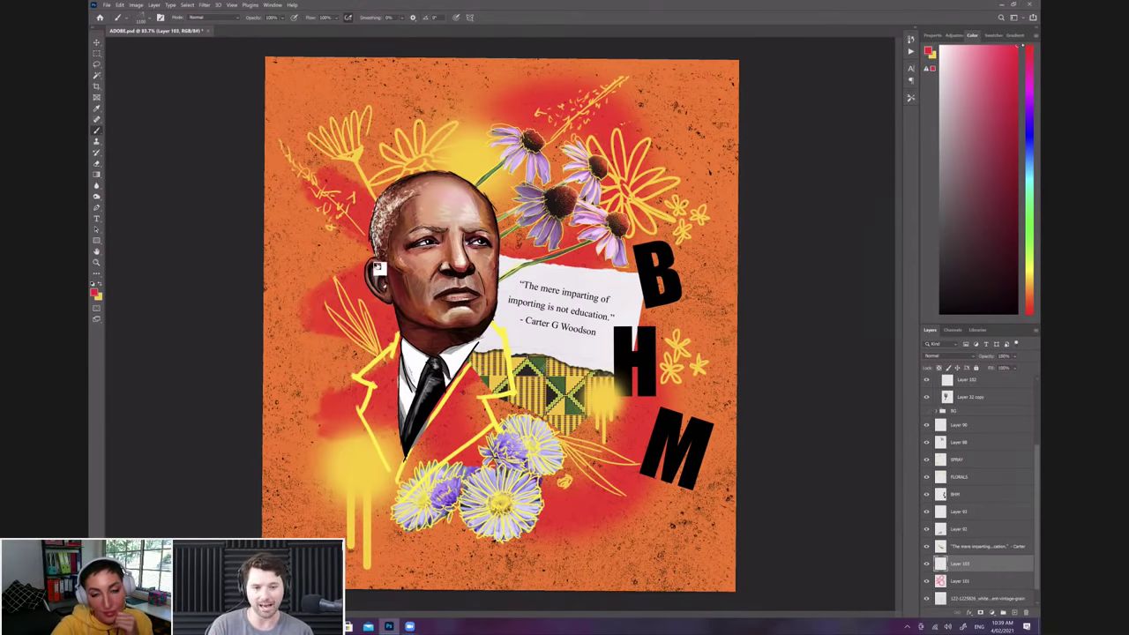
{"action": "left_click", "coordinate": [379, 268]}
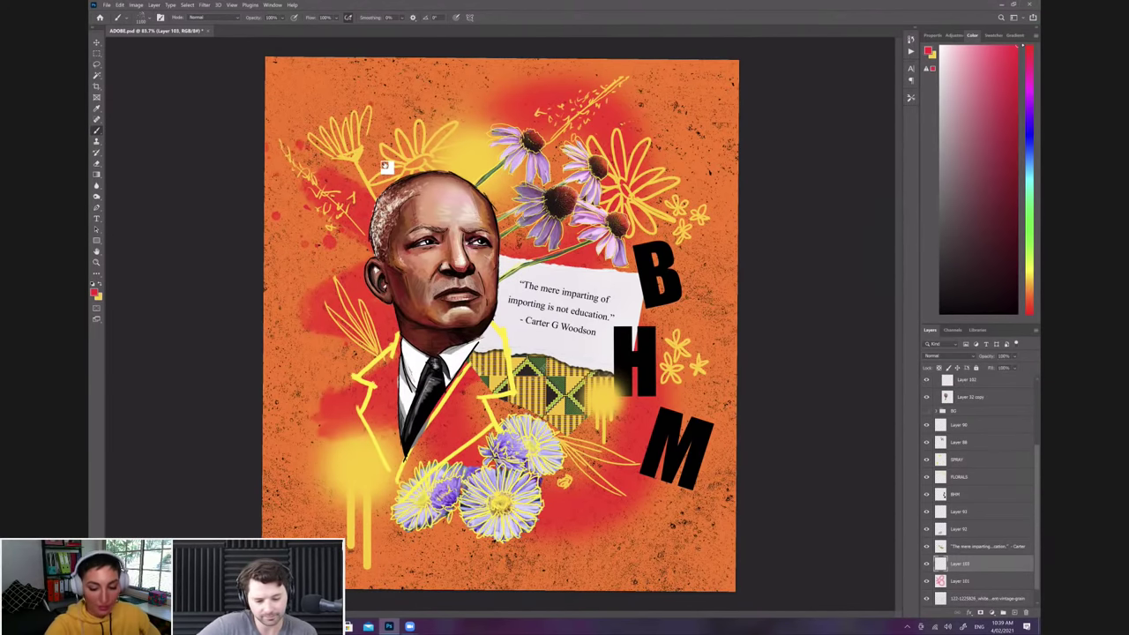
{"action": "key", "text": "ctrl+z"}
{"action": "left_click", "coordinate": [389, 149]}
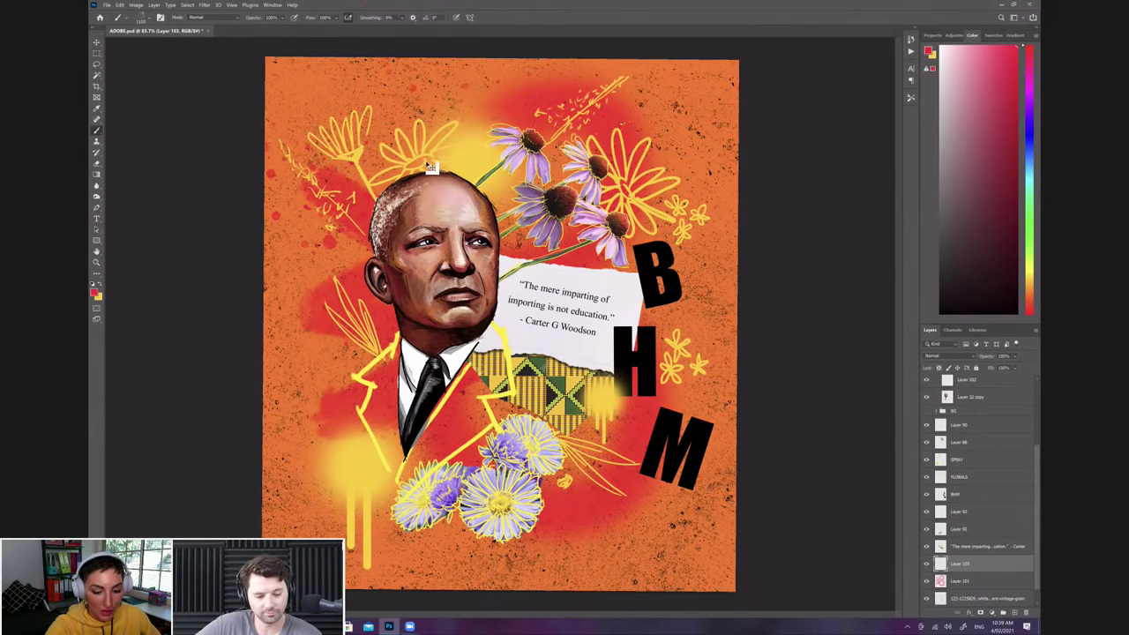
{"action": "left_click", "coordinate": [144, 18]}
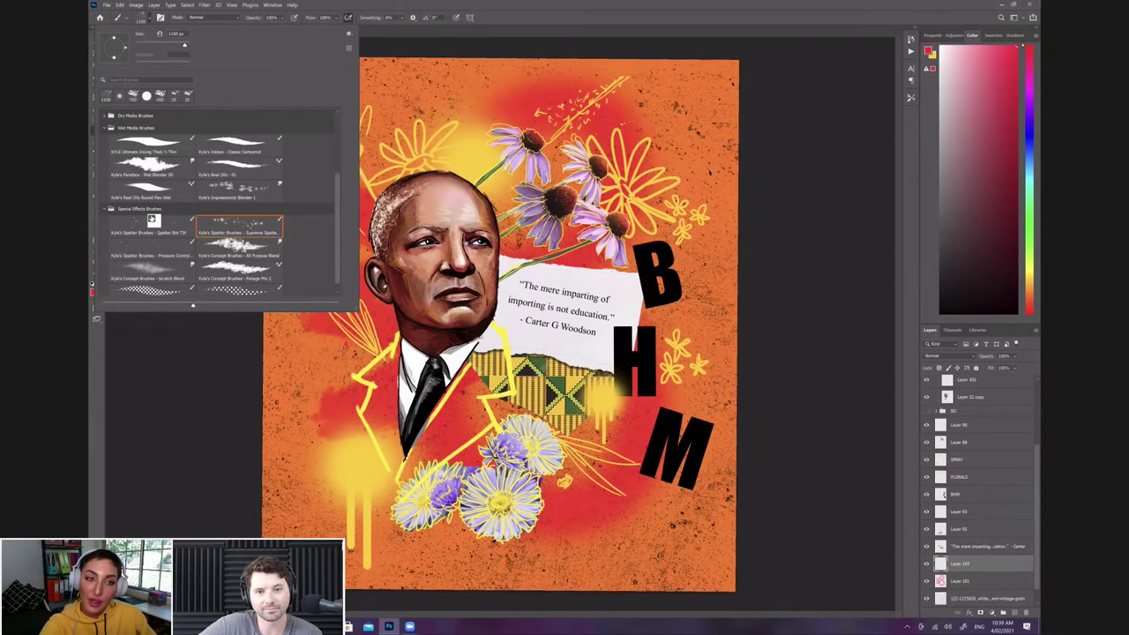
{"action": "left_click", "coordinate": [489, 19]}
{"action": "left_click", "coordinate": [382, 146]}
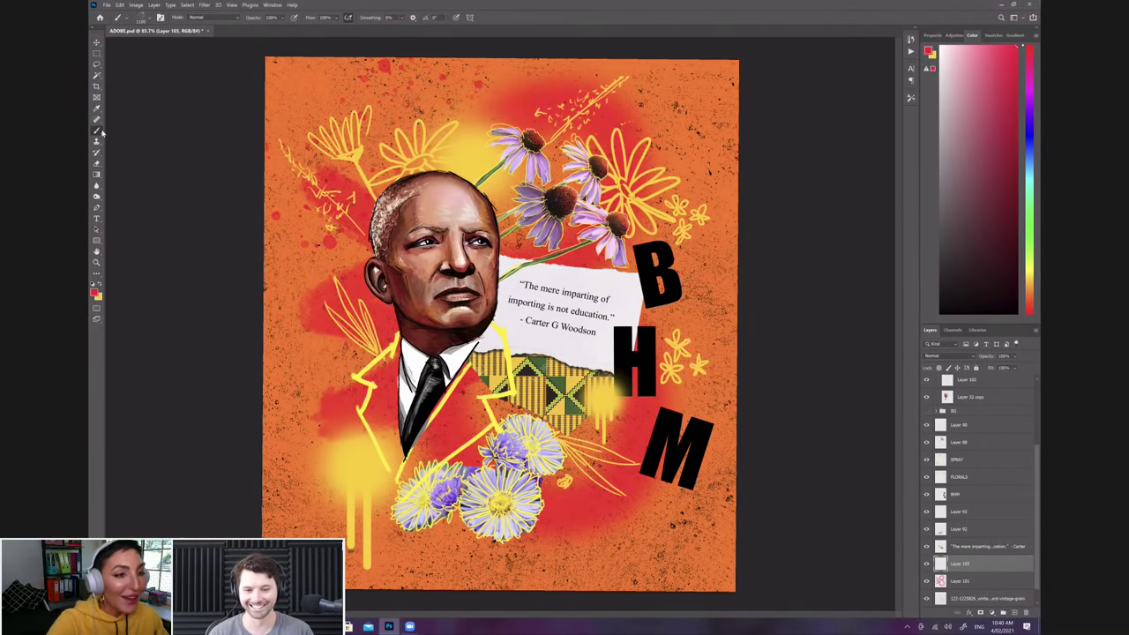
Step: Erase the larger red blots from the spatter above the portrait with an enlarged eraser
{"action": "left_click", "coordinate": [98, 164]}
{"action": "key", "text": "]"}
{"action": "key", "text": "]"}
{"action": "key", "text": "]"}
{"action": "key", "text": "]"}
{"action": "key", "text": "]"}
{"action": "left_click", "coordinate": [383, 70]}
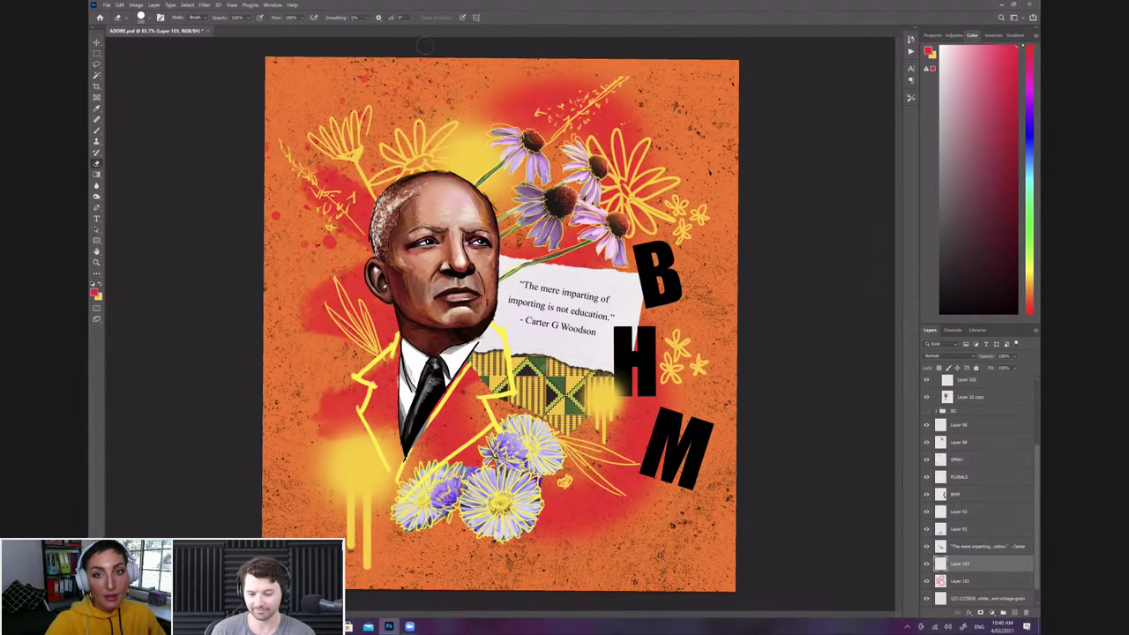
Step: Stamp red spatter along the background's left side beside the leaves and jacket, erasing the oversized blots near the edge
{"action": "left_click", "coordinate": [97, 130]}
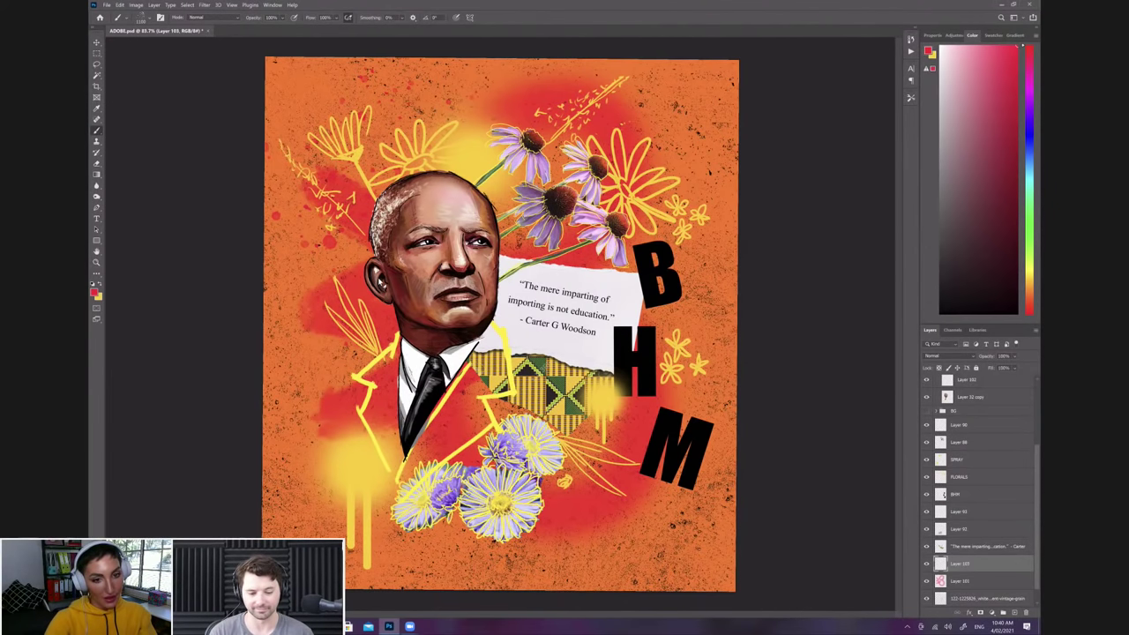
{"action": "left_click", "coordinate": [339, 320]}
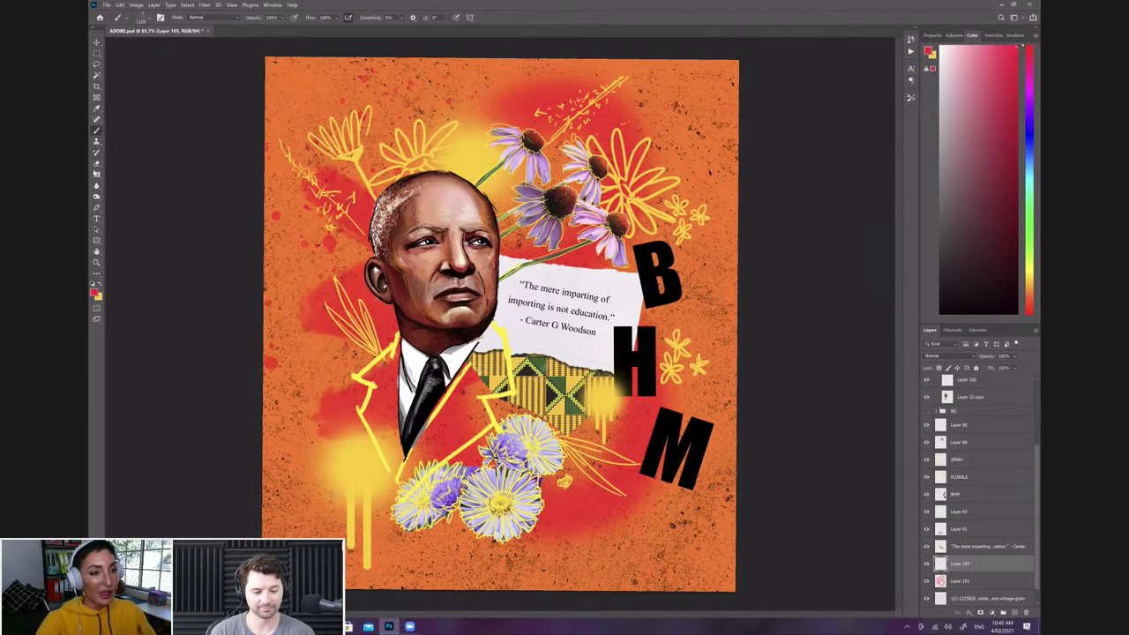
{"action": "key", "text": "e"}
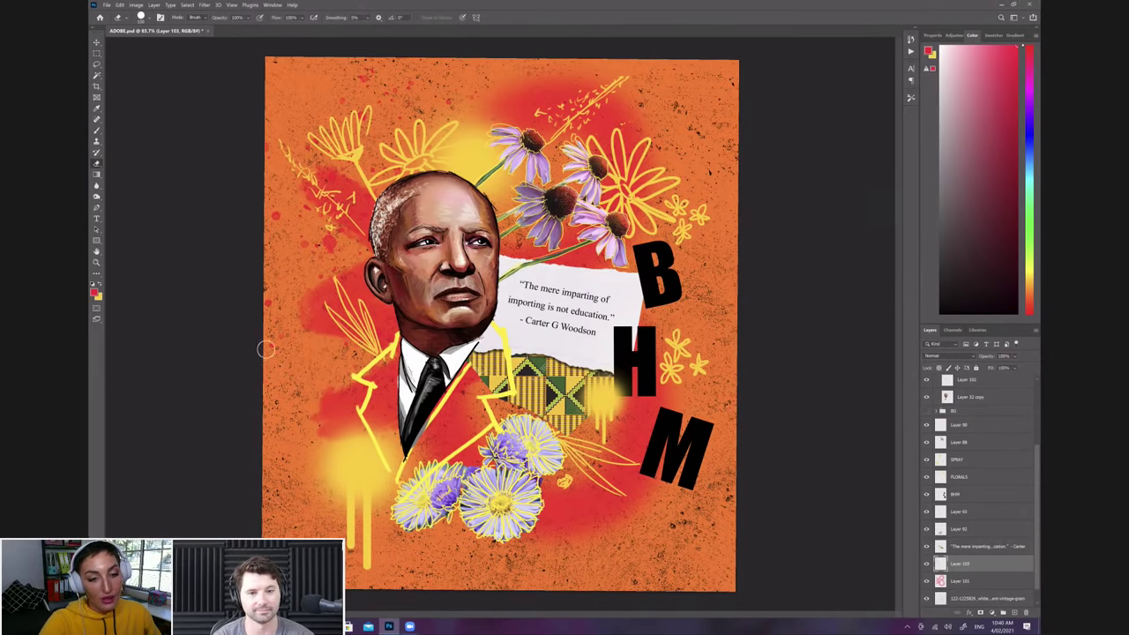
{"action": "left_click", "coordinate": [97, 131]}
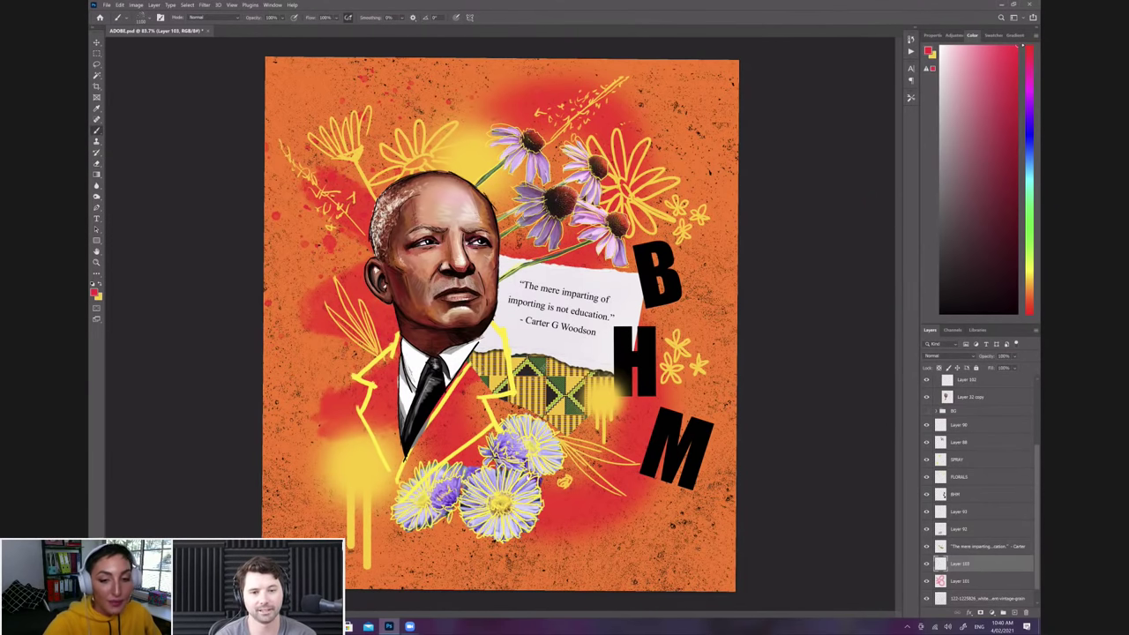
{"action": "left_click", "coordinate": [321, 421]}
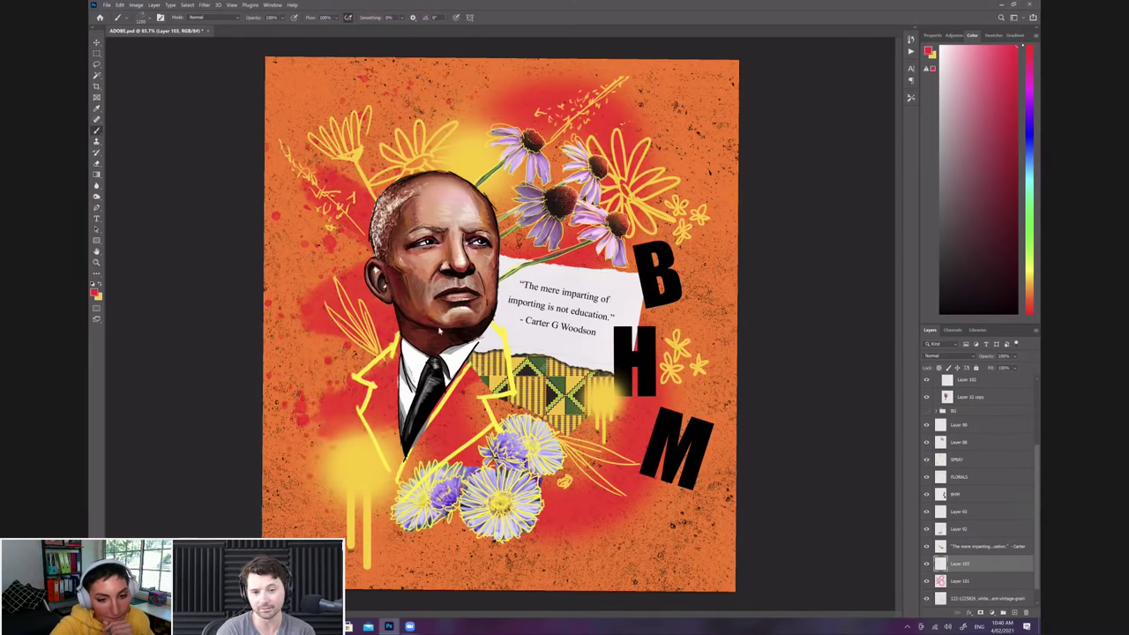
{"action": "left_click", "coordinate": [97, 165]}
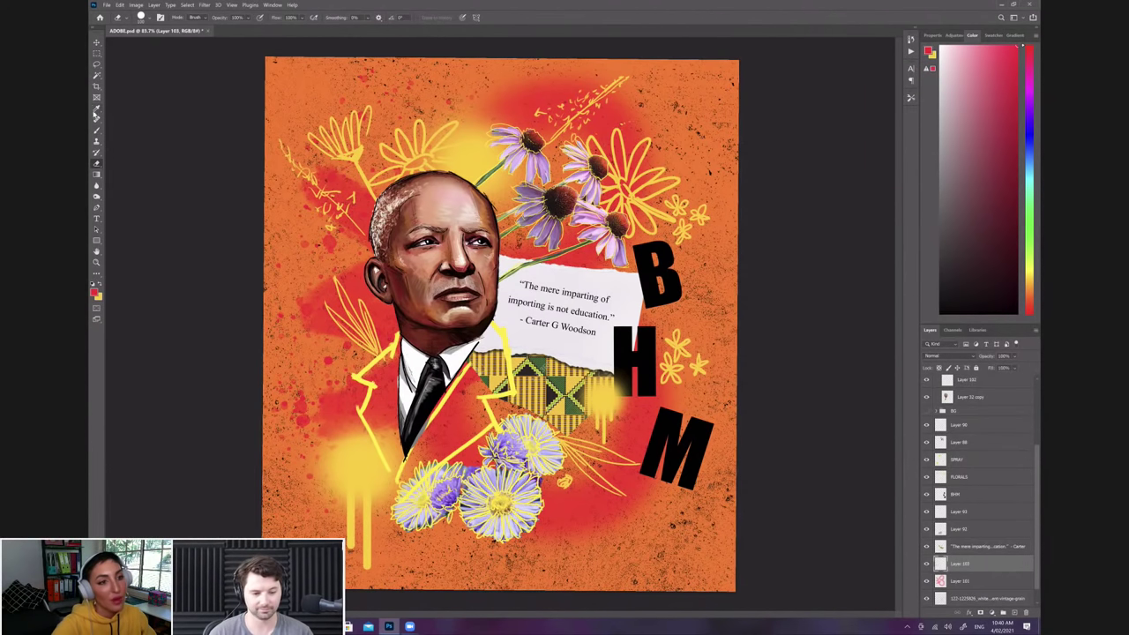
Step: Extend the red spatter across the right side, lower background and area beside the left leaves, with the eraser ready for touch-ups
{"action": "left_click", "coordinate": [97, 130]}
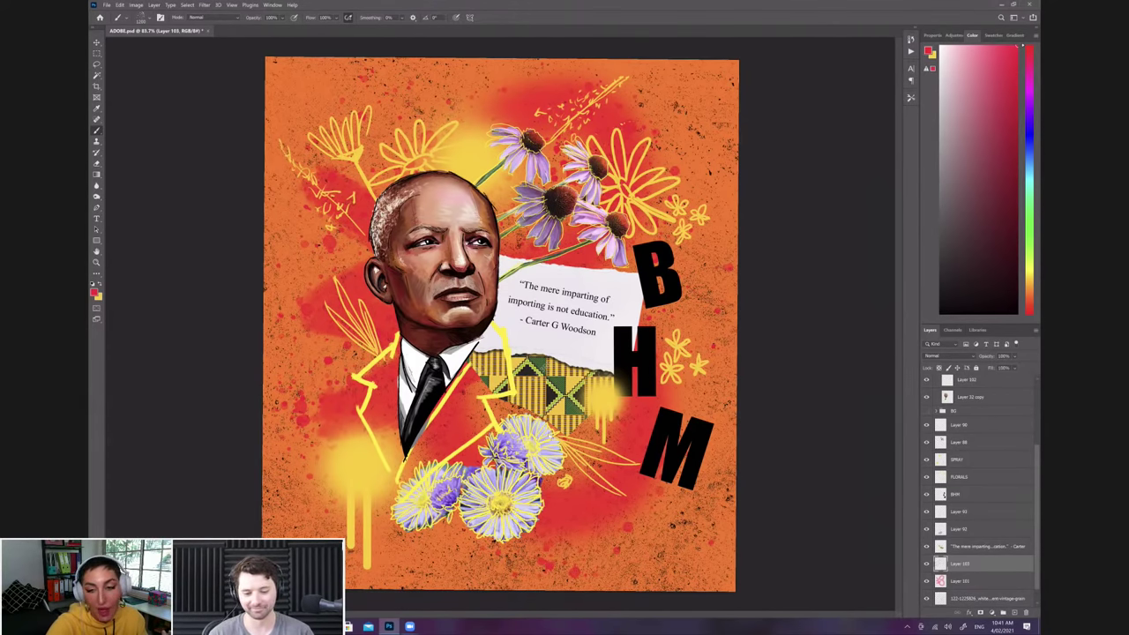
{"action": "left_click", "coordinate": [96, 164]}
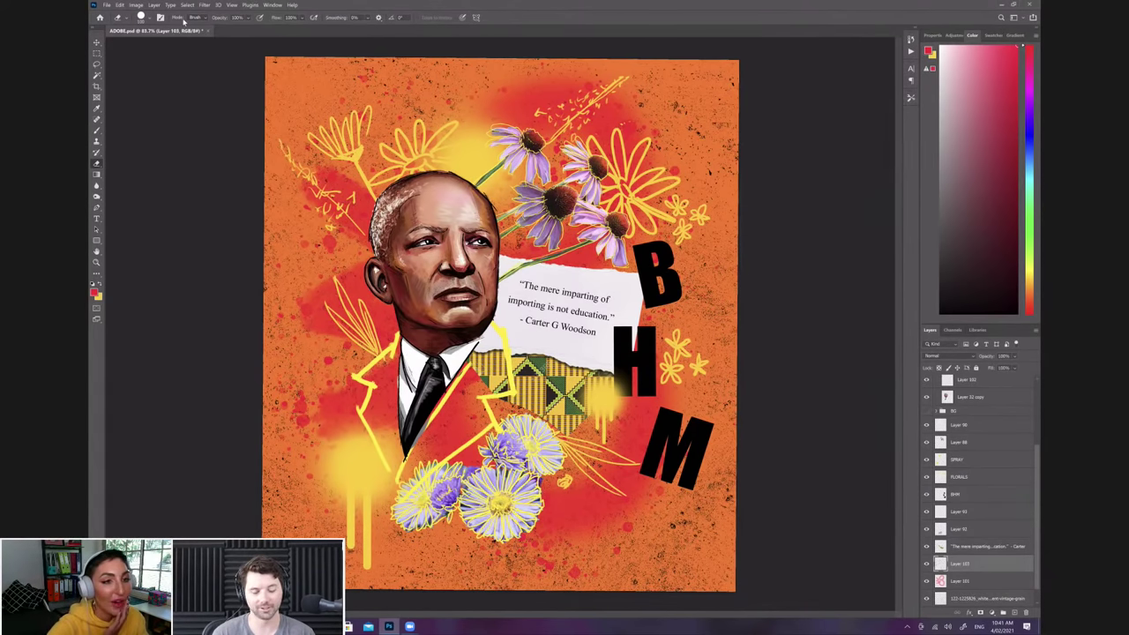
{"action": "left_click", "coordinate": [97, 132]}
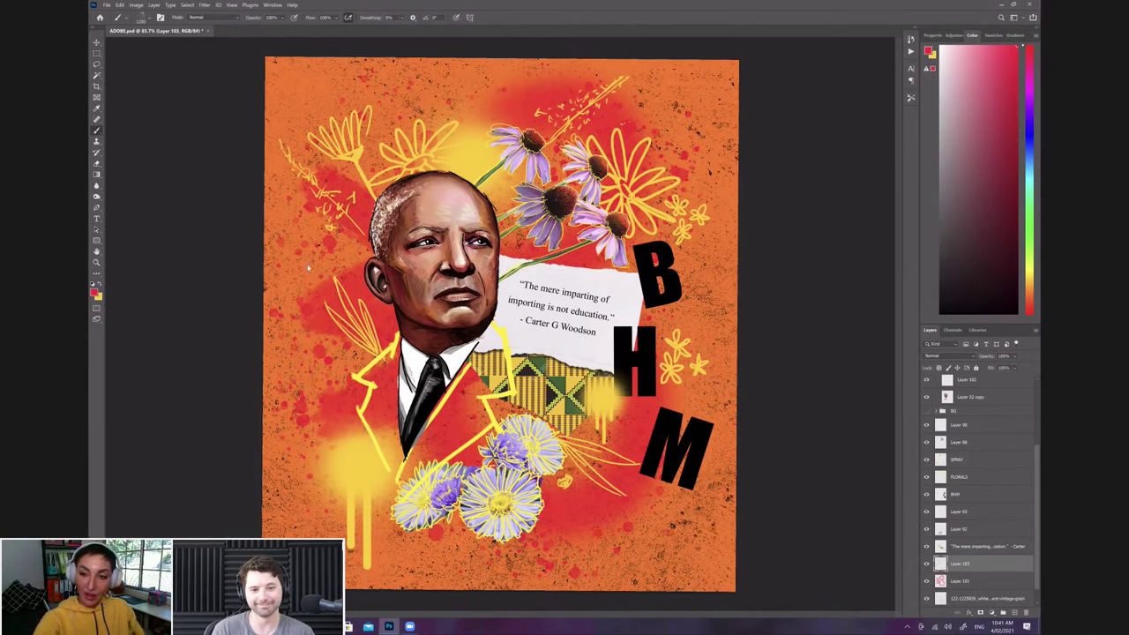
{"action": "left_click", "coordinate": [98, 165]}
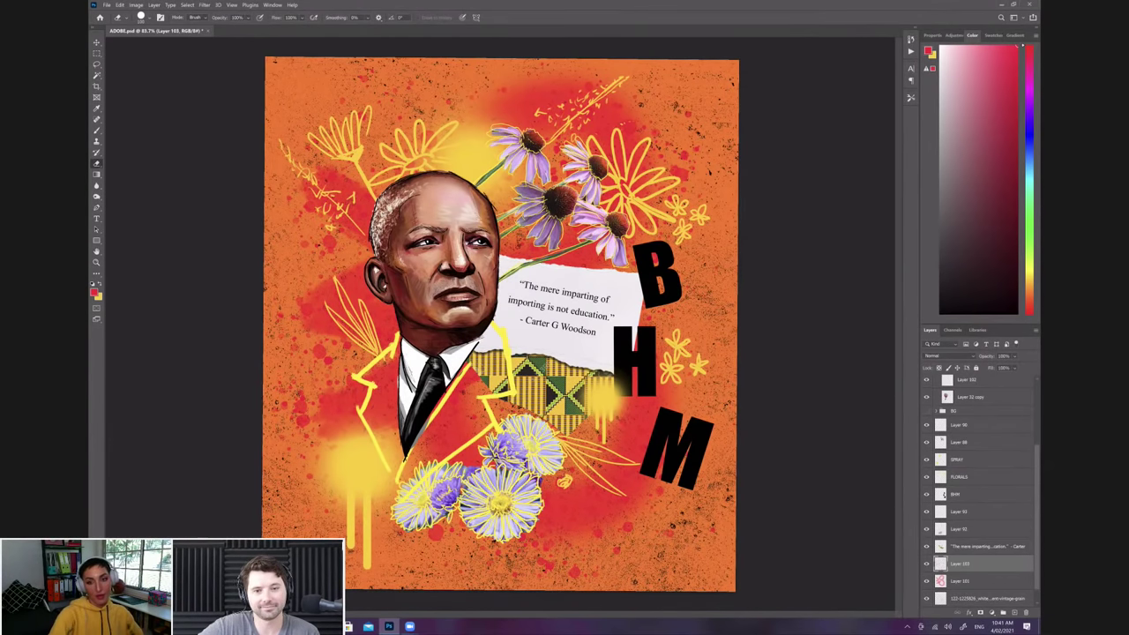
Step: Duplicate the spatter layer, Layer 103, within ADOBE.psd and lower the copy's opacity
{"action": "right_click", "coordinate": [978, 568]}
{"action": "left_click", "coordinate": [971, 252]}
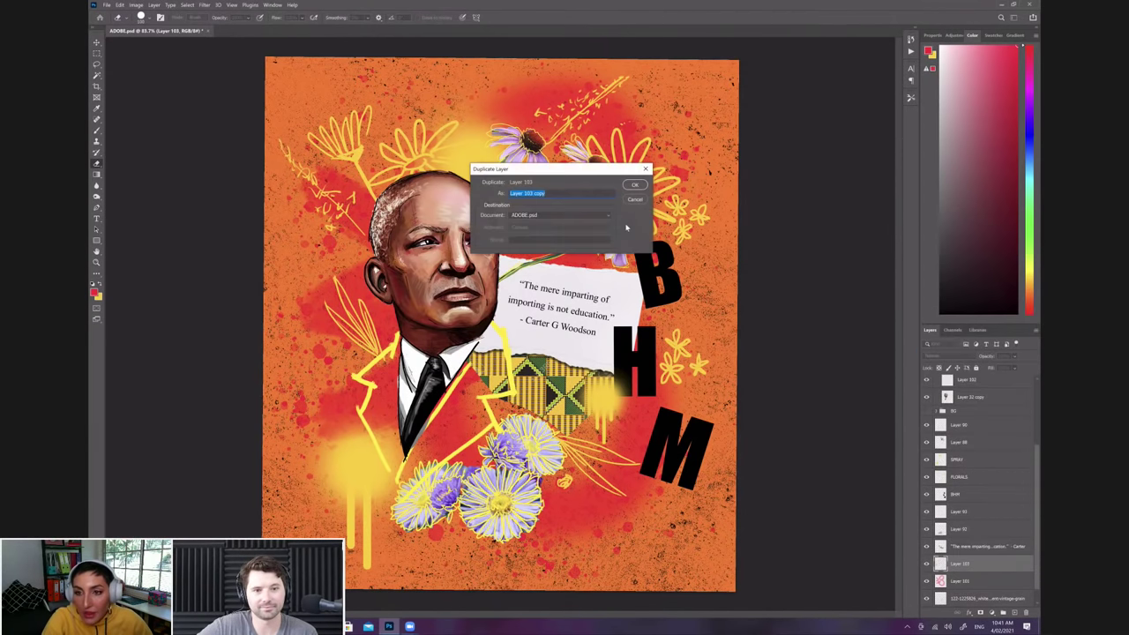
{"action": "left_click", "coordinate": [635, 185]}
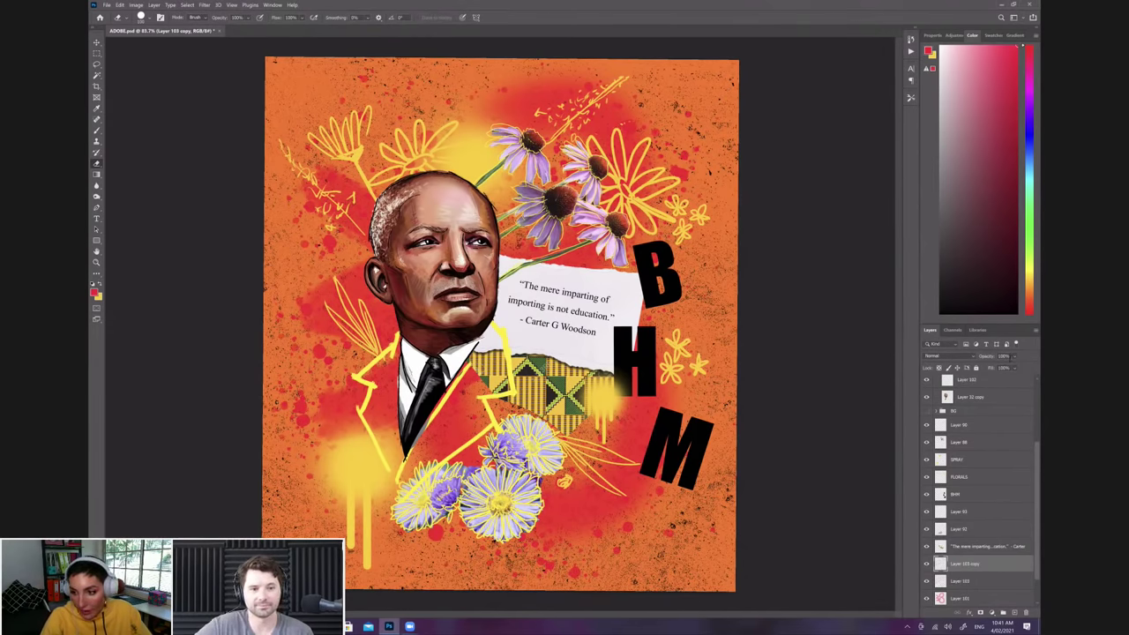
{"action": "left_click", "coordinate": [1014, 357]}
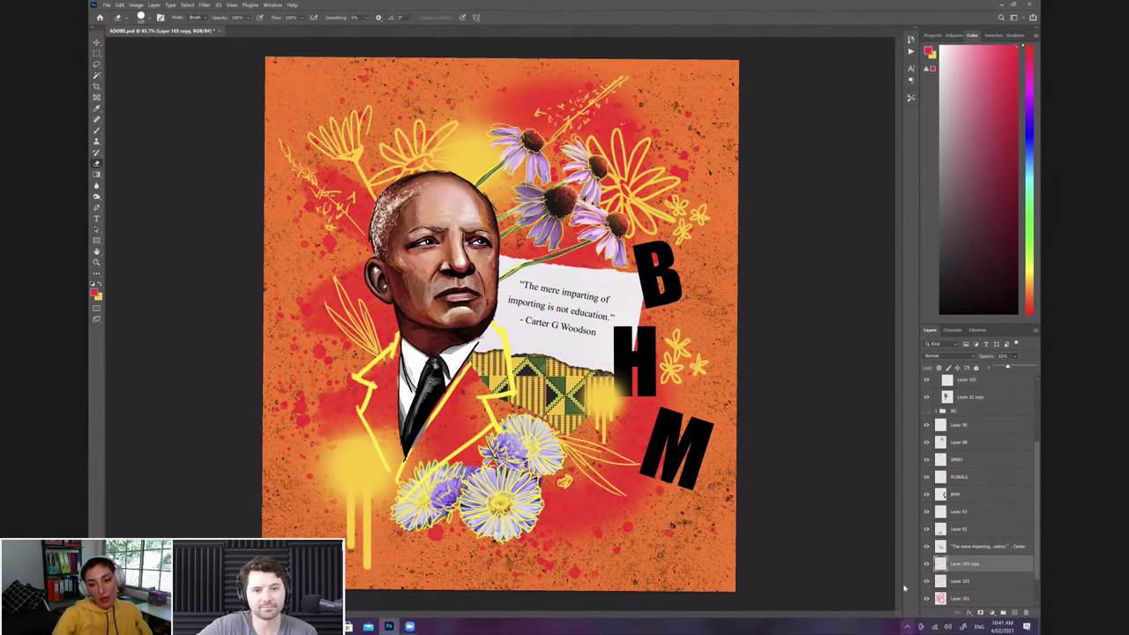
Step: Merge Layer 103 and Layer 103 copy into one spatter layer
{"action": "left_click", "coordinate": [965, 581], "text": "shift"}
{"action": "right_click", "coordinate": [971, 579]}
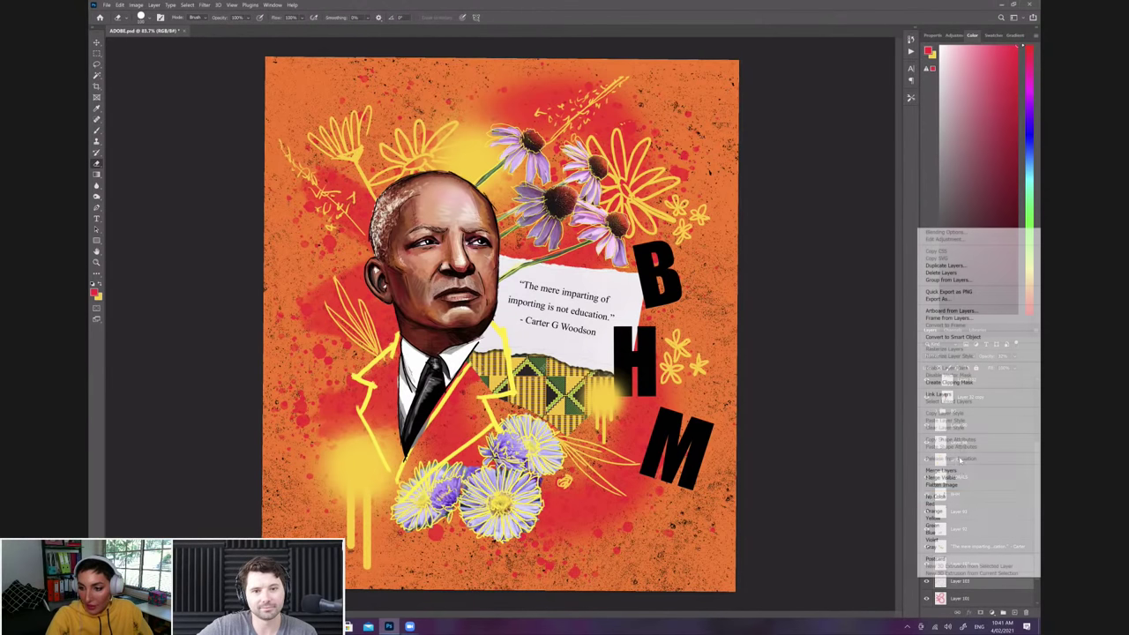
{"action": "left_click", "coordinate": [961, 472]}
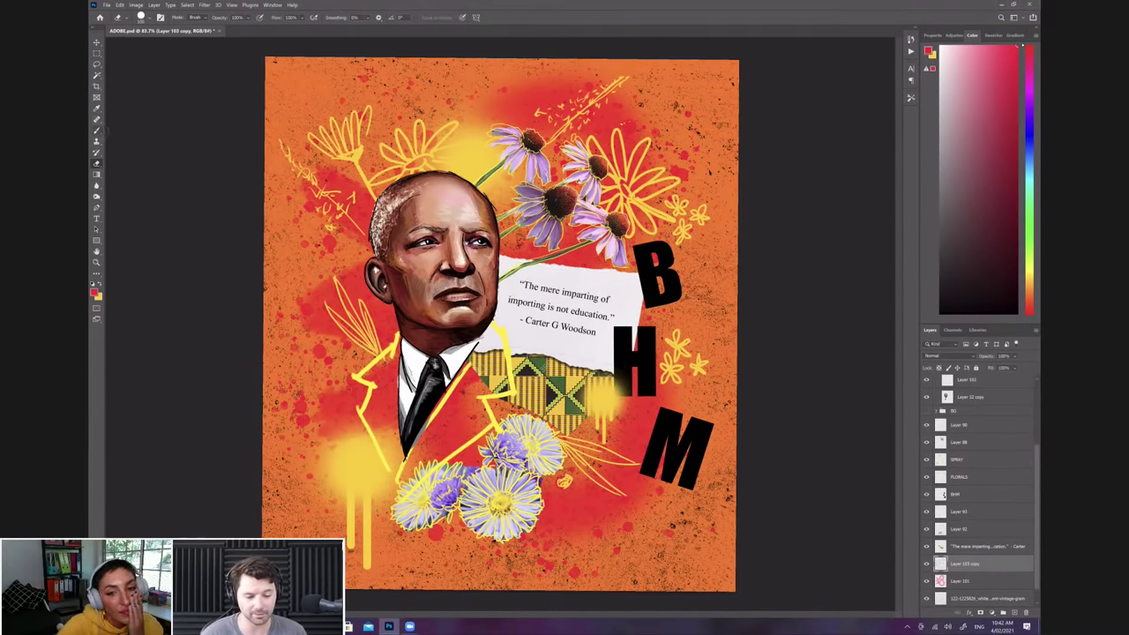
Step: Create a text box across the portrait and quote with the word "Historian" in black 120 pt Impact
{"action": "left_click", "coordinate": [965, 312]}
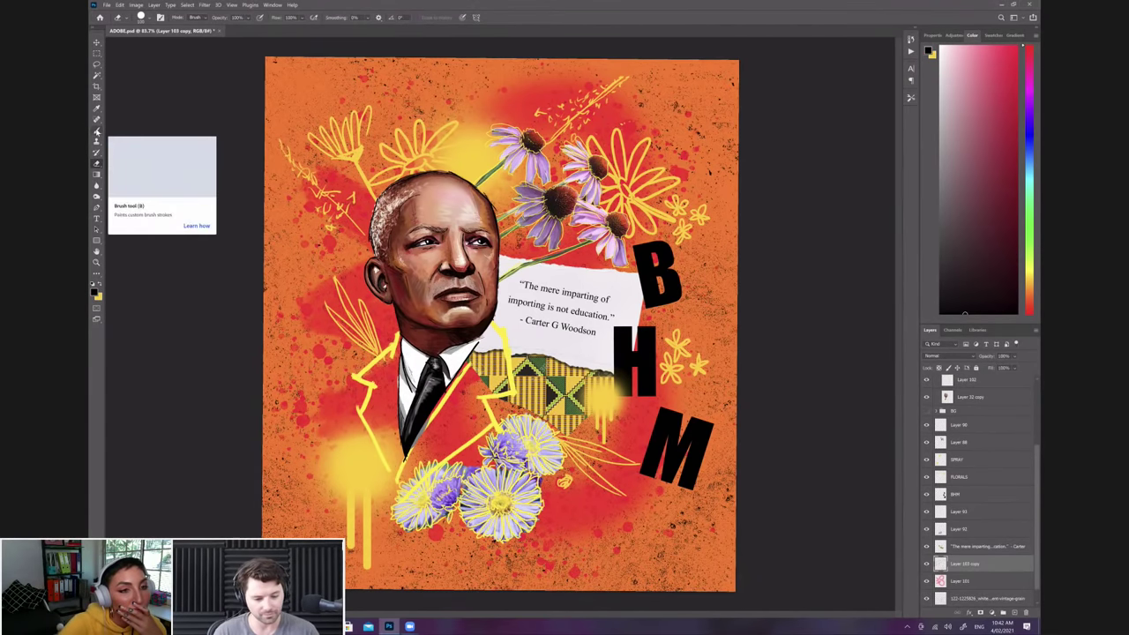
{"action": "left_click", "coordinate": [97, 218]}
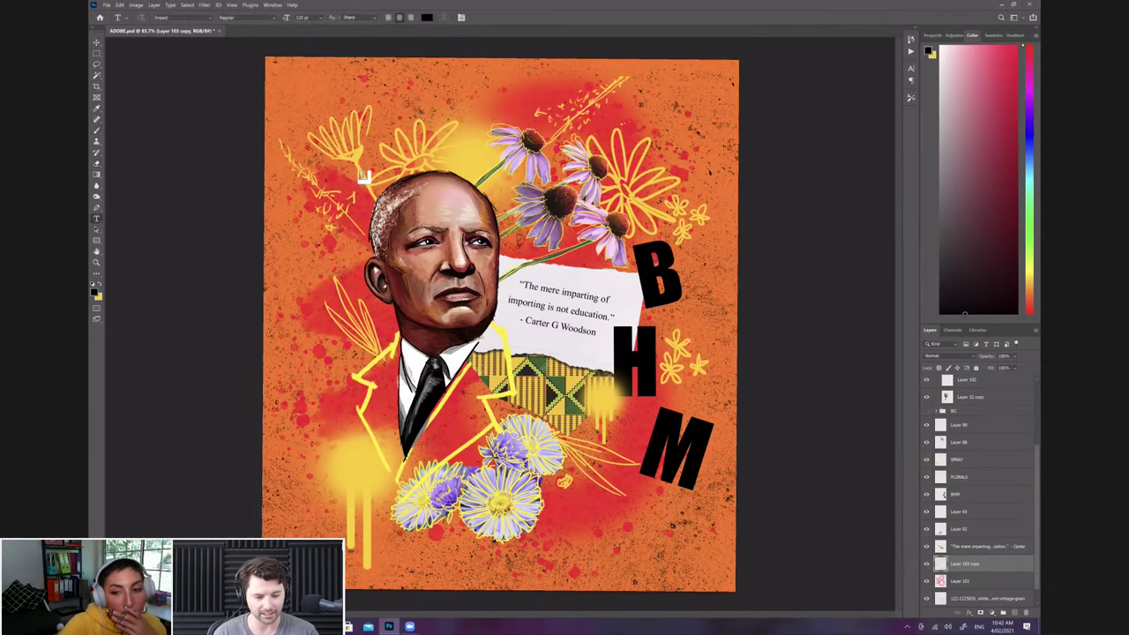
{"action": "left_click_drag", "start_coordinate": [292, 199], "coordinate": [683, 364]}
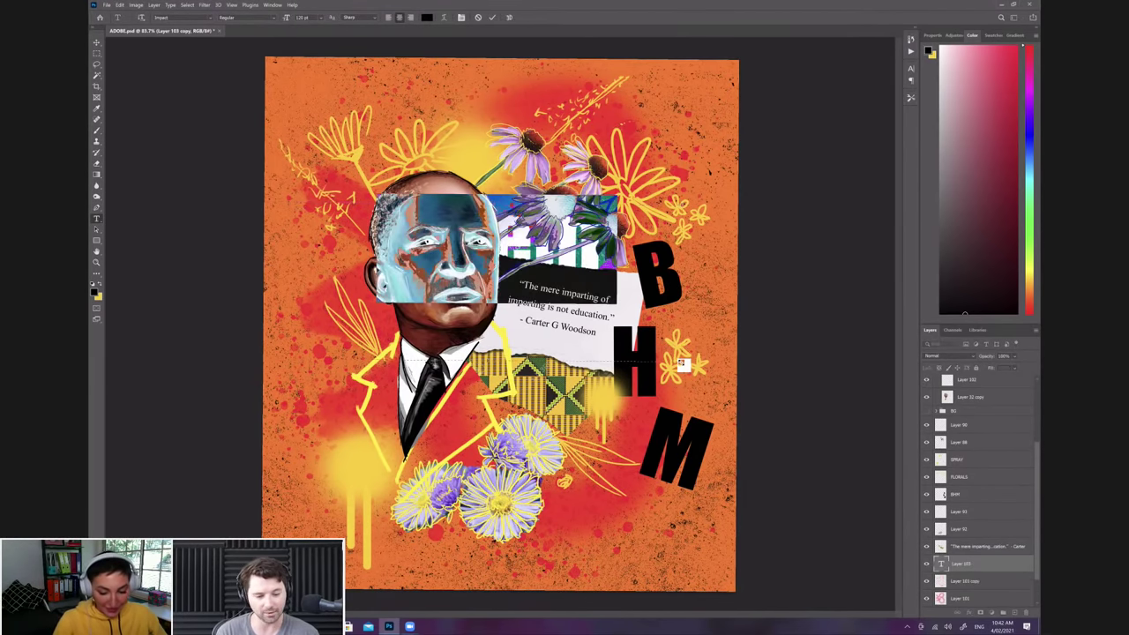
{"action": "type", "text": "HI storian"}
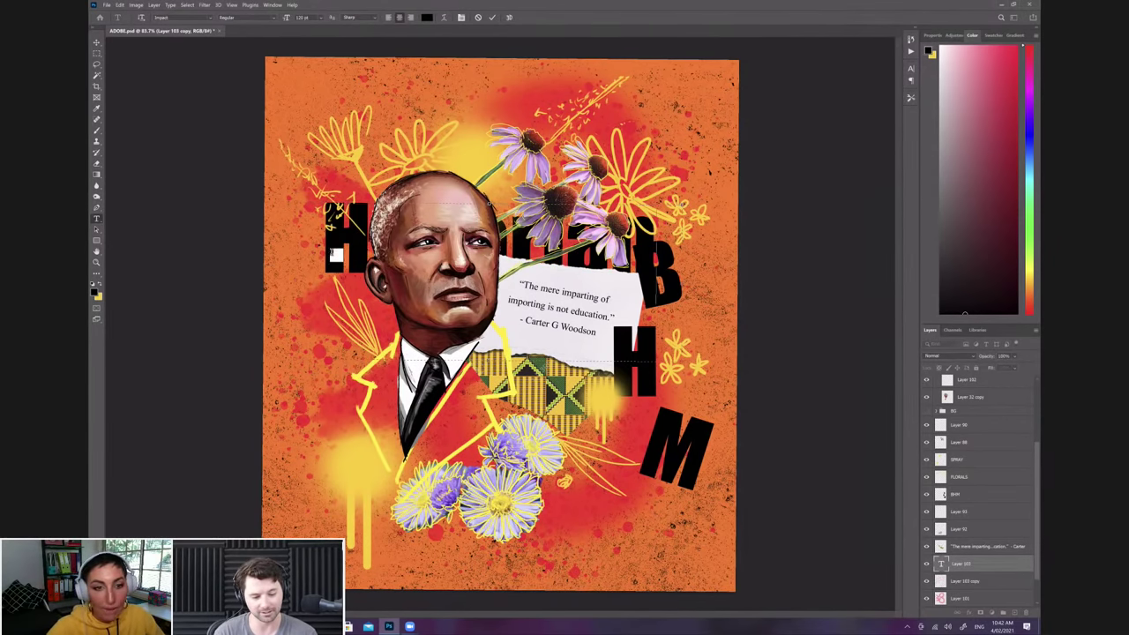
Step: Change the text's font to Microsoft Himalaya and add "Journalist" on a second line
{"action": "key", "text": "ctrl+a"}
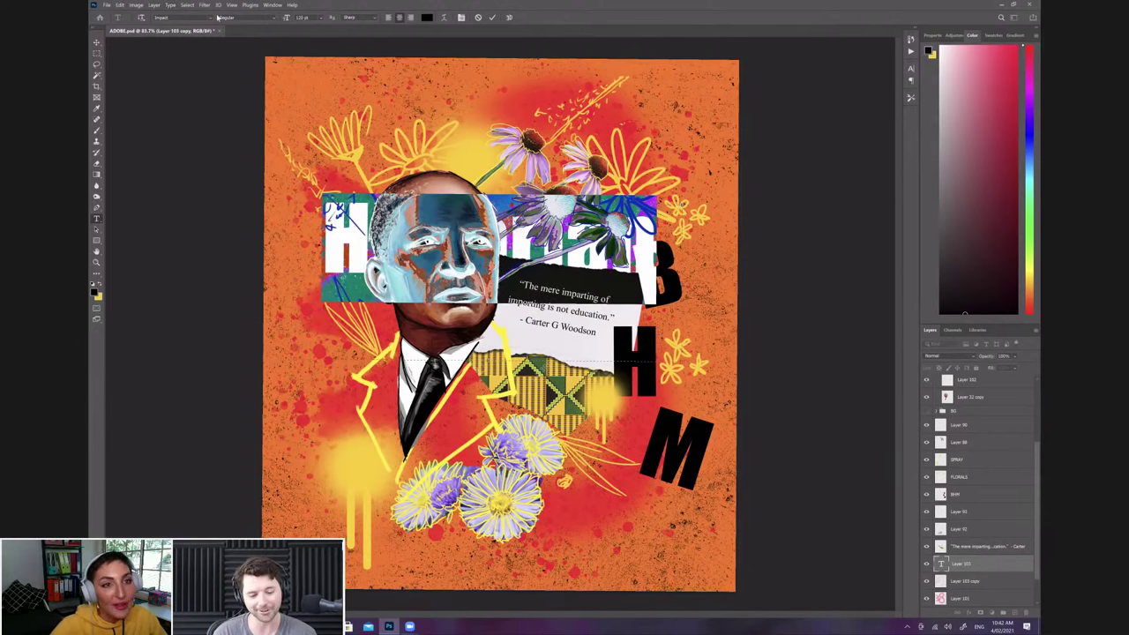
{"action": "left_click", "coordinate": [210, 18]}
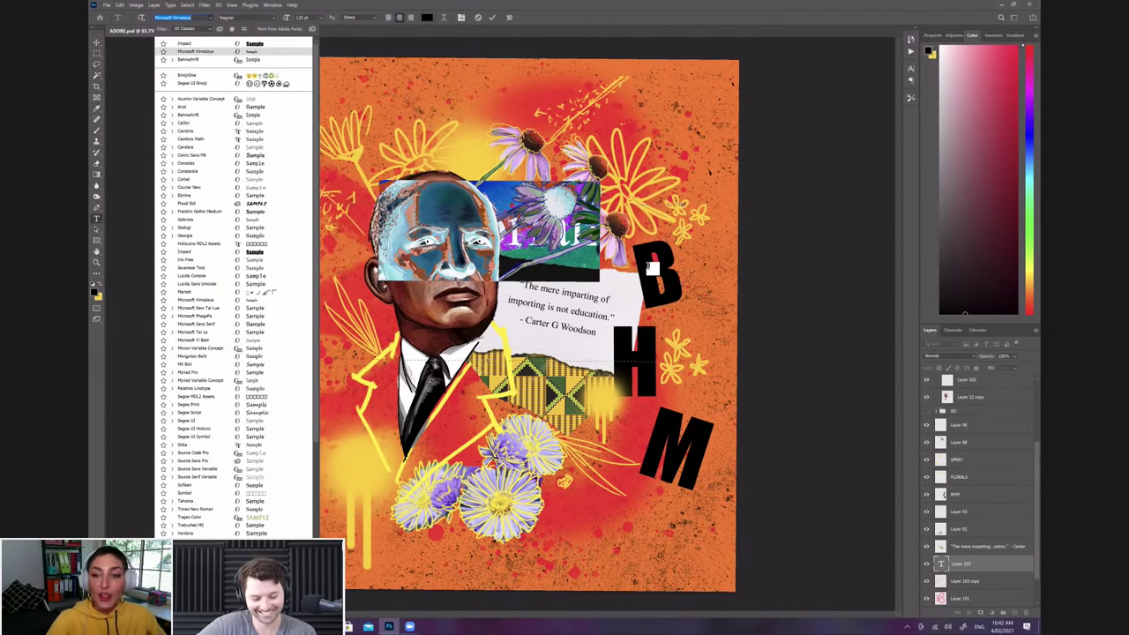
{"action": "left_click", "coordinate": [653, 269]}
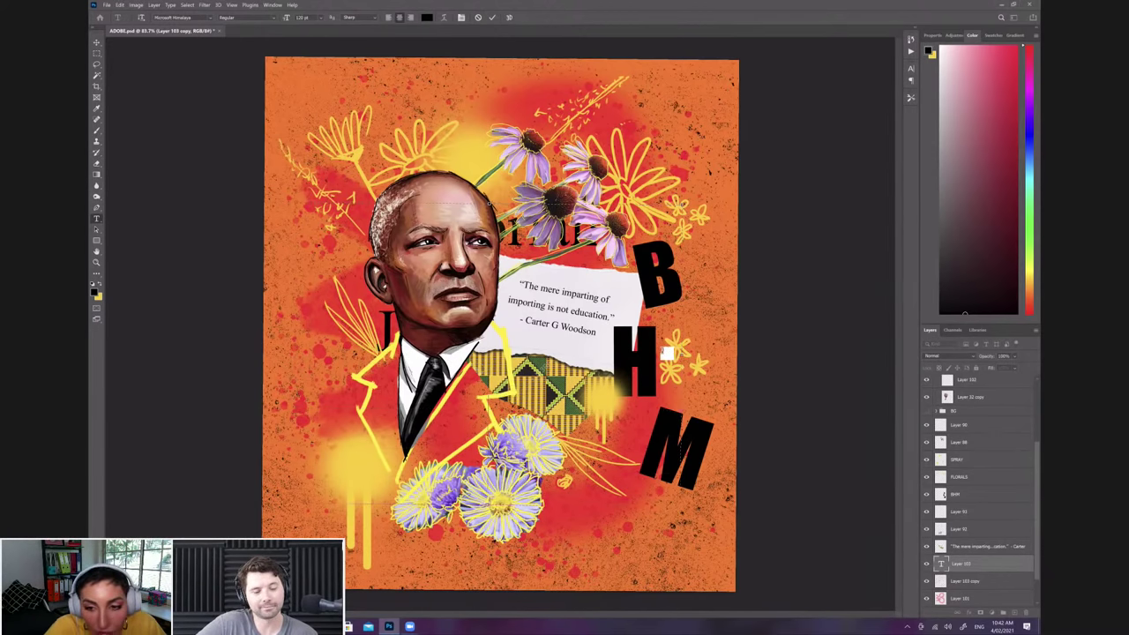
Step: Move the Historian Journalist text layer up the stack to sit directly above Layer 32 copy
{"action": "left_click_drag", "start_coordinate": [964, 567], "coordinate": [1034, 410]}
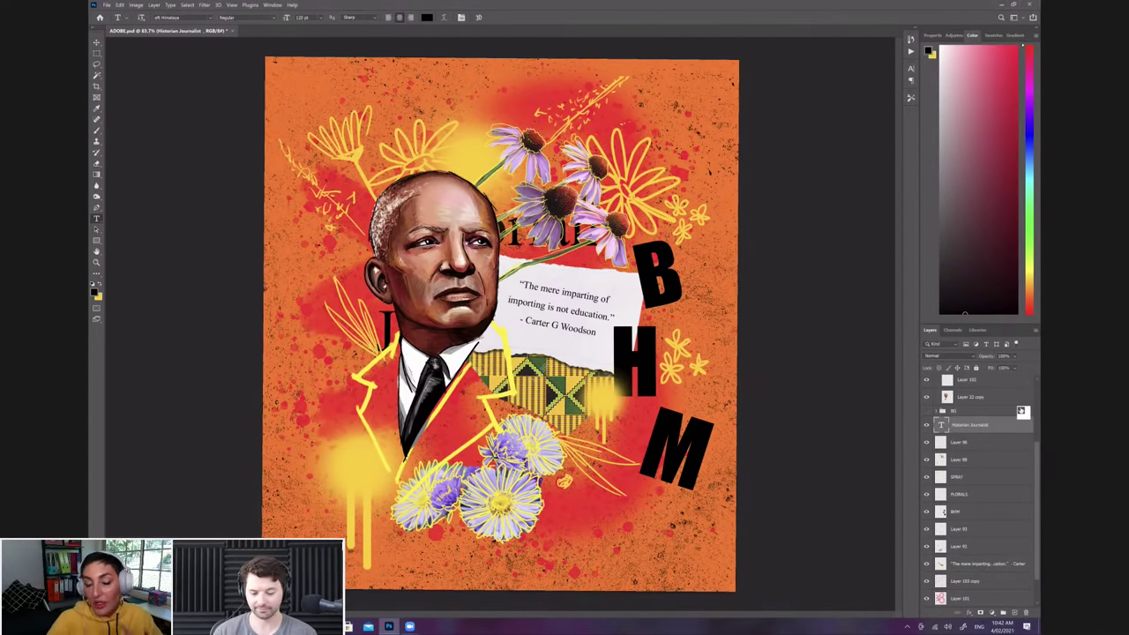
{"action": "left_click_drag", "start_coordinate": [970, 428], "coordinate": [968, 395]}
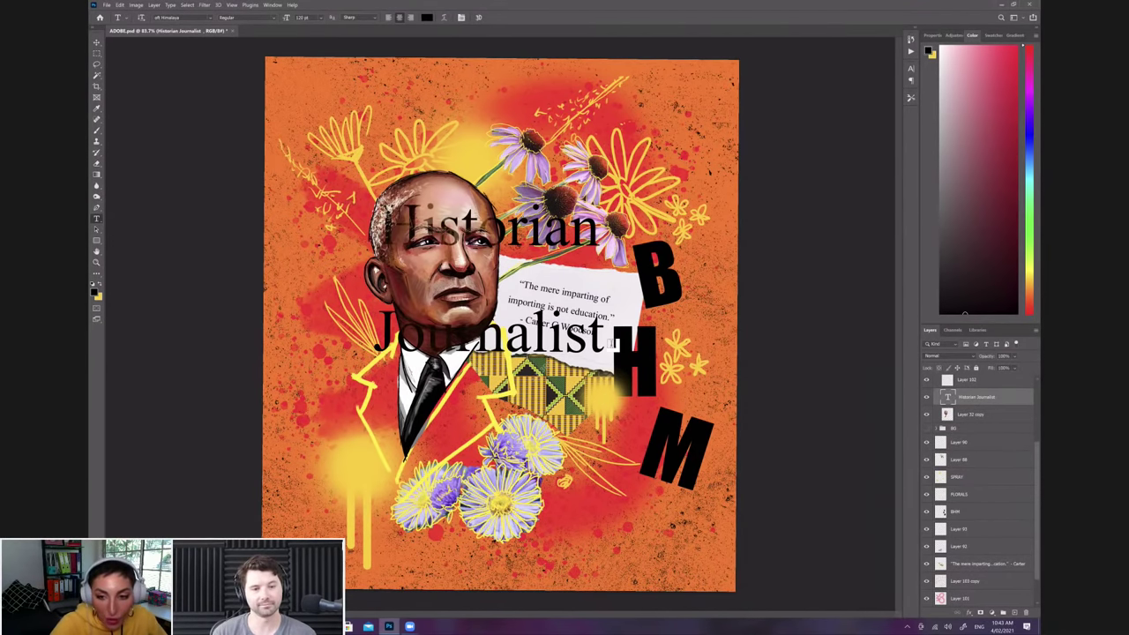
Step: Add the lines "Author" and "1875-1950" beneath "Journalist" in the text box, without a blank line between them
{"action": "left_click", "coordinate": [606, 344]}
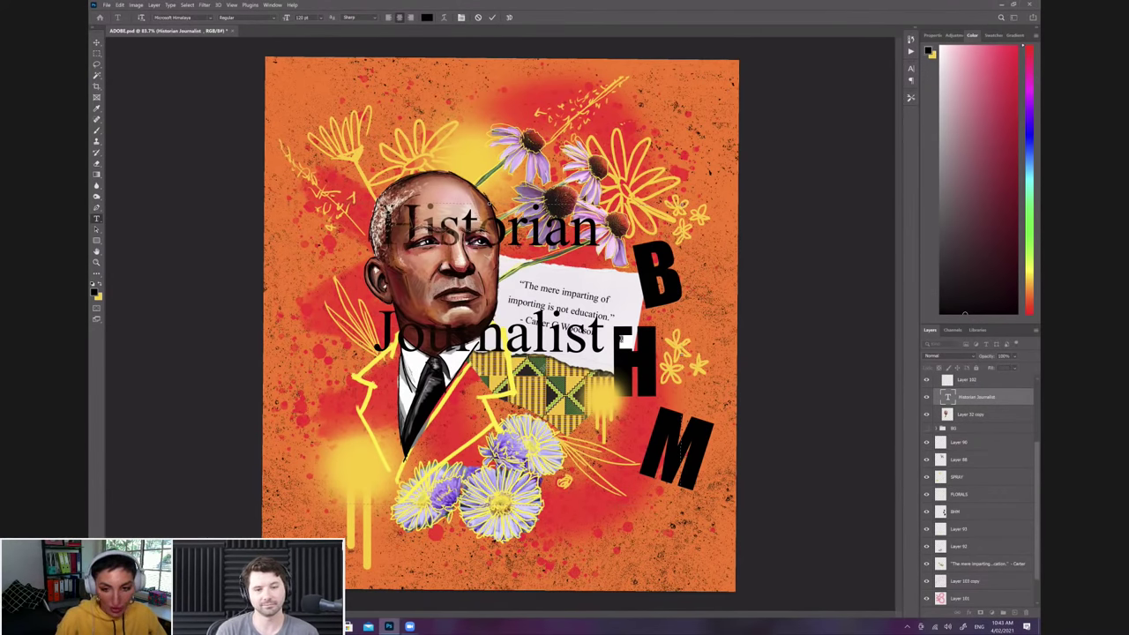
{"action": "left_click_drag", "start_coordinate": [493, 509], "coordinate": [496, 529]}
{"action": "type", "text": "Author"}
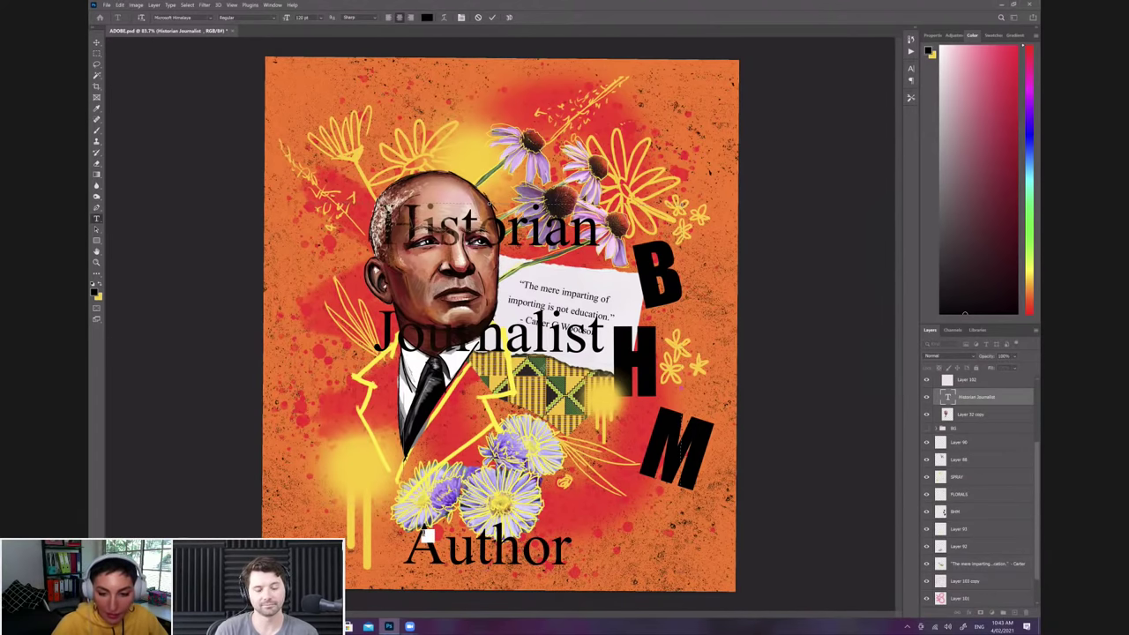
{"action": "key", "text": "BackSpace"}
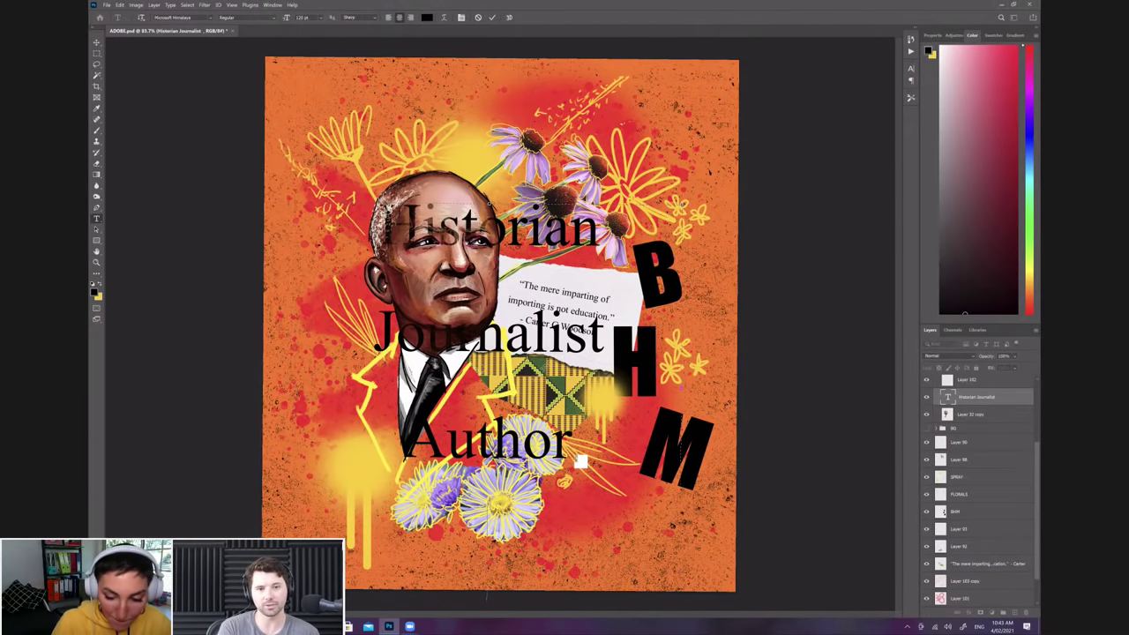
{"action": "type", "text": "18"}
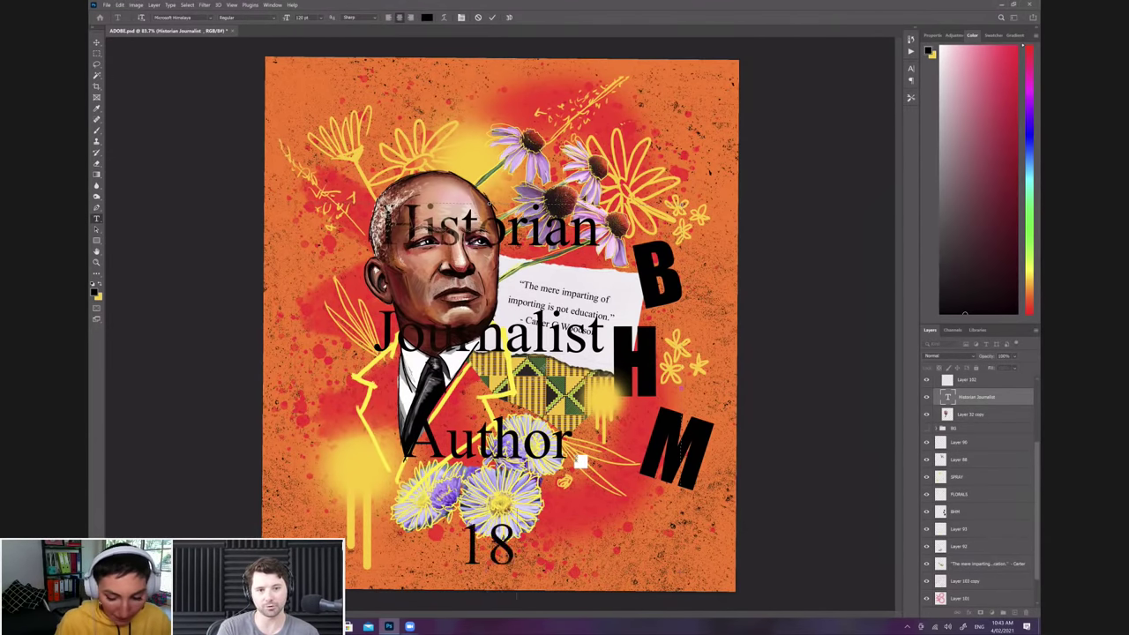
{"action": "type", "text": "75-1950"}
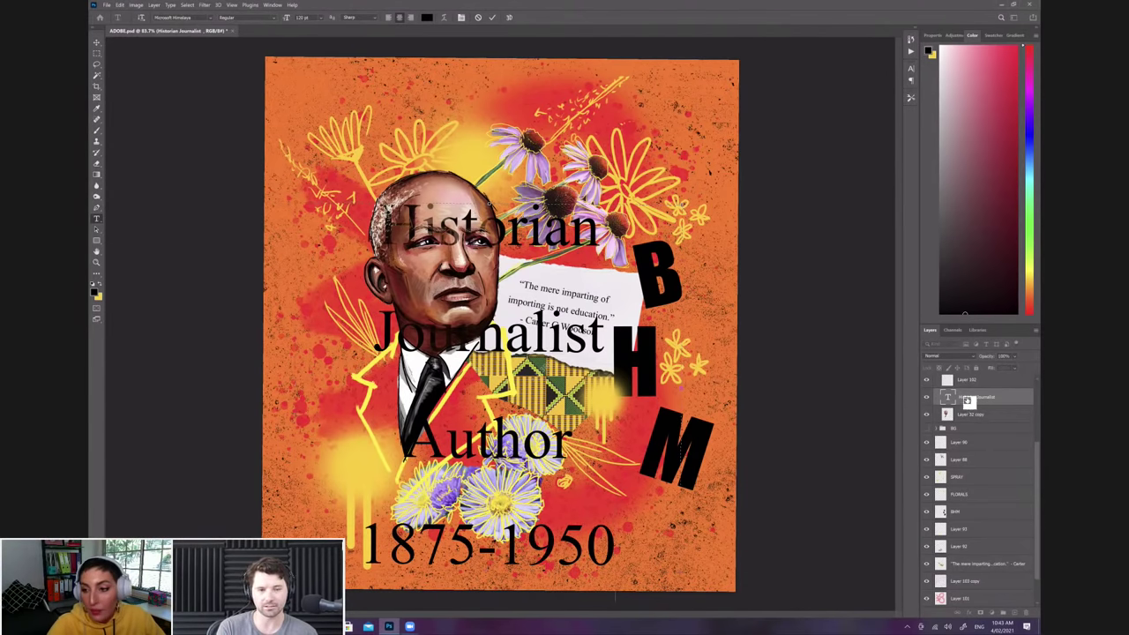
Step: Commit the text edit and rasterize the Historian, Journalist, Author, 1875-1950 type layer
{"action": "left_click", "coordinate": [990, 397]}
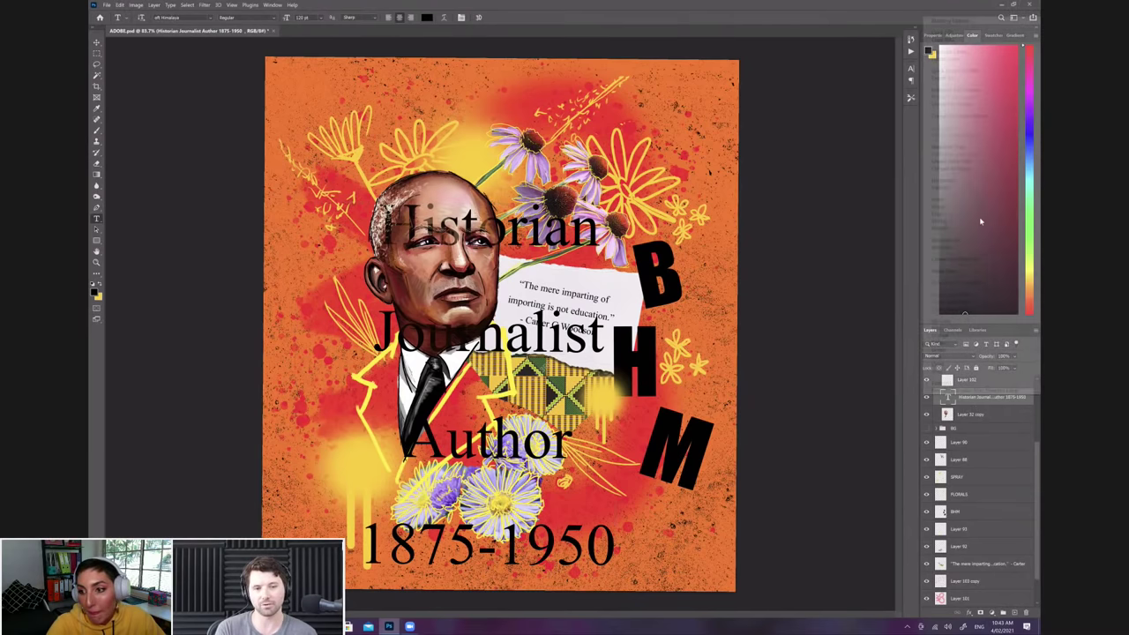
{"action": "right_click", "coordinate": [979, 398]}
{"action": "left_click", "coordinate": [960, 148]}
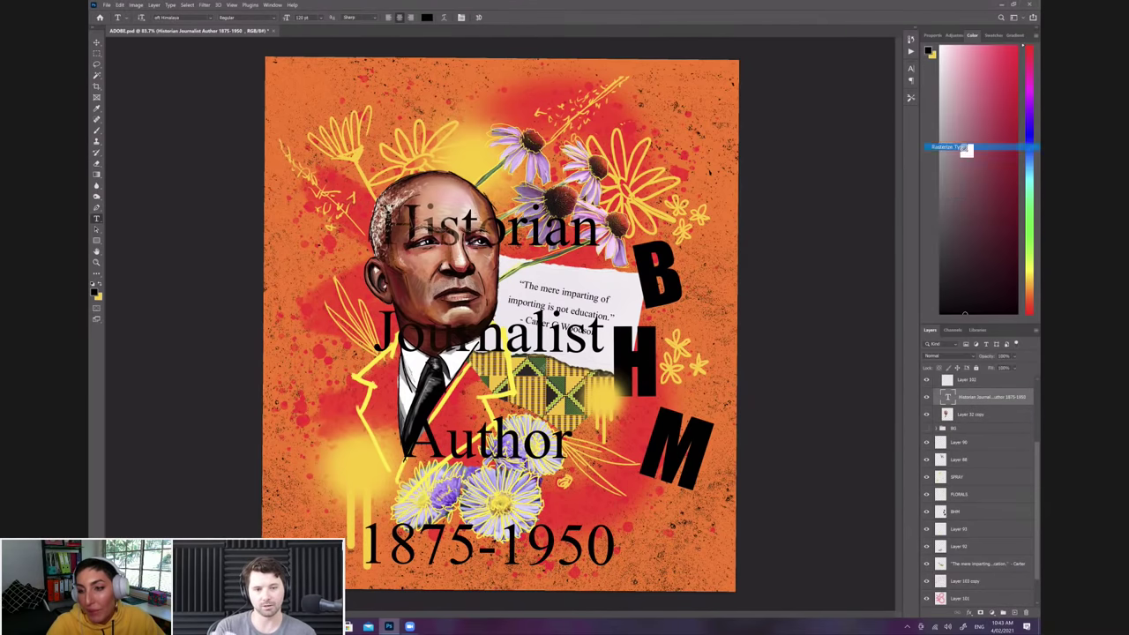
Step: Free Transform the rasterized text block, scaling it down and placing it along the left side of the portrait's face
{"action": "left_click", "coordinate": [119, 5]}
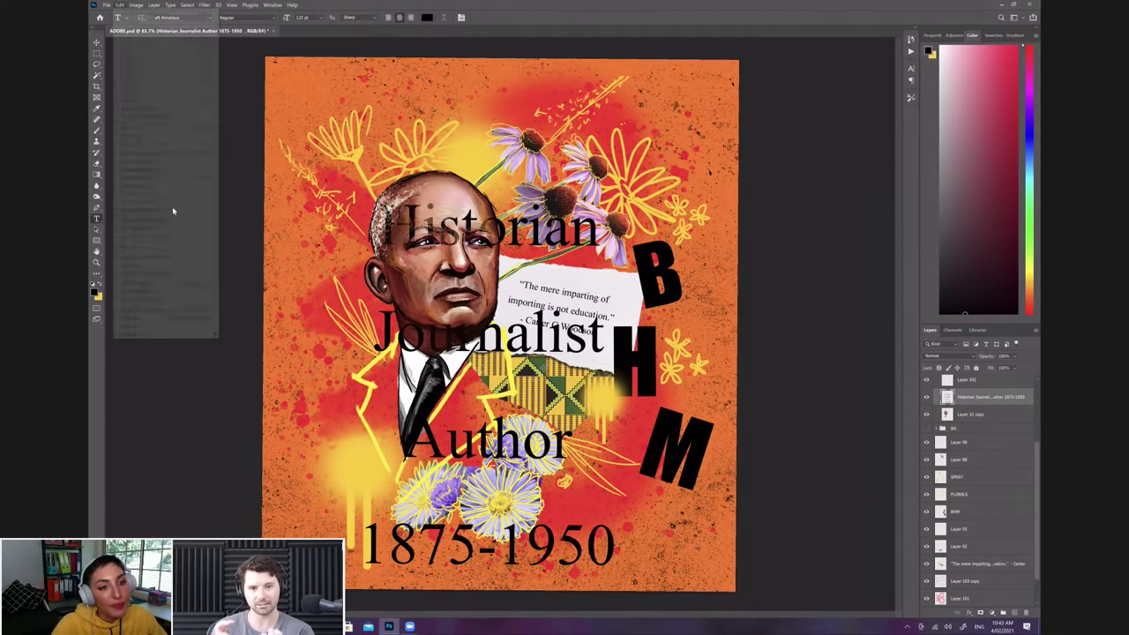
{"action": "left_click", "coordinate": [166, 185]}
{"action": "left_click_drag", "start_coordinate": [618, 569], "coordinate": [367, 377]}
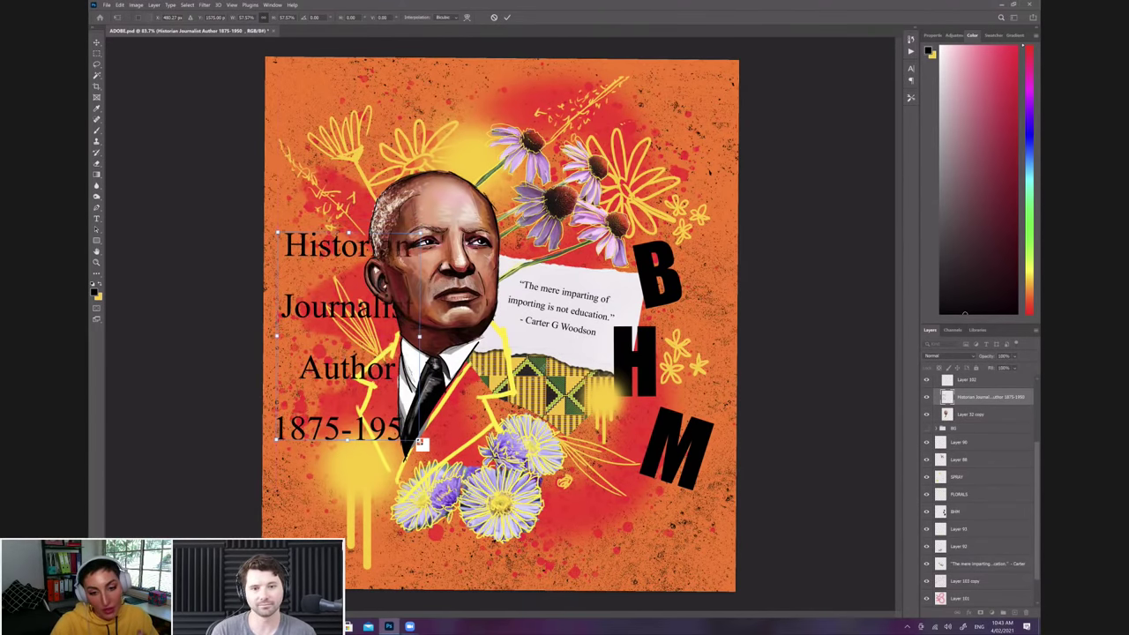
{"action": "left_click_drag", "start_coordinate": [416, 438], "coordinate": [377, 388]}
{"action": "key", "text": "Return"}
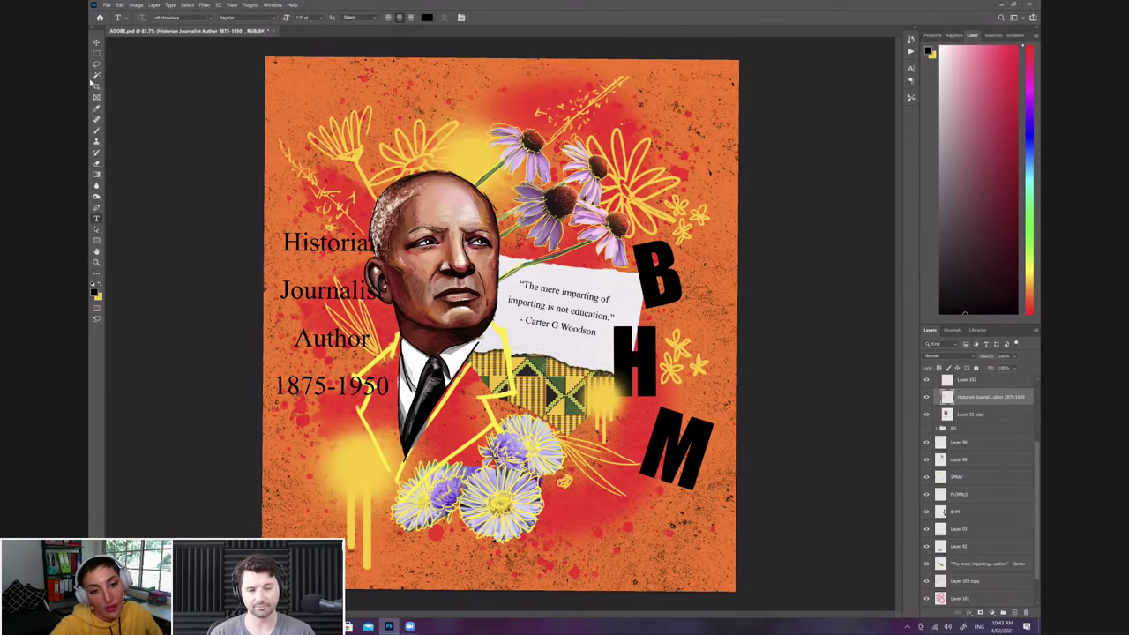
Step: Lasso the word "Journalist", move it above the flowers near the artwork's upper right corner, and scale it down
{"action": "left_click", "coordinate": [97, 66]}
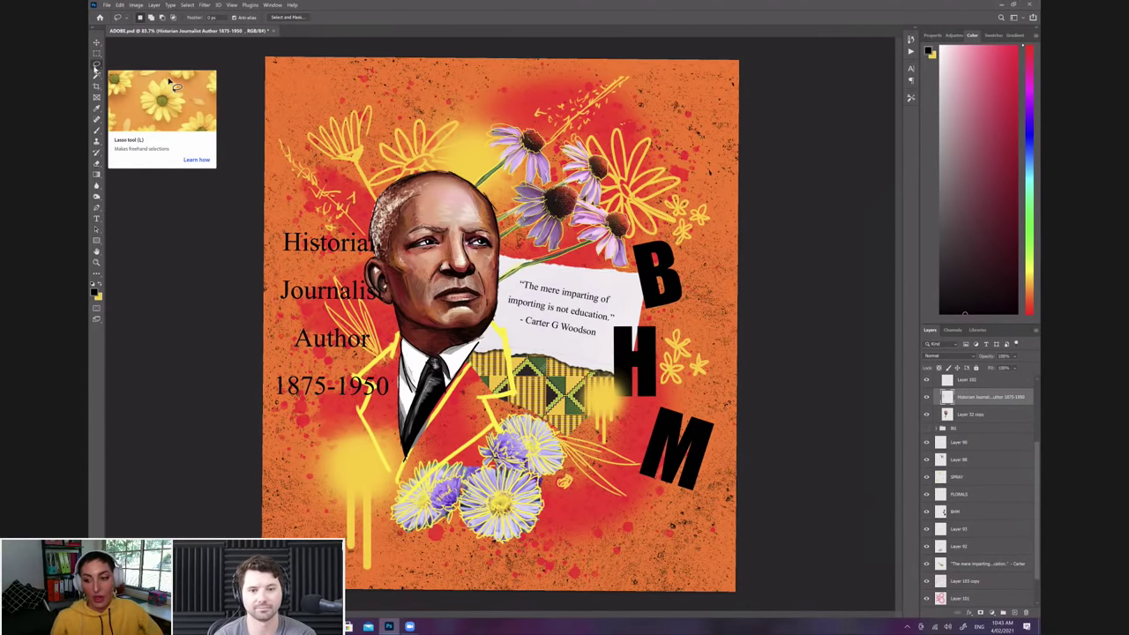
{"action": "left_click", "coordinate": [97, 75]}
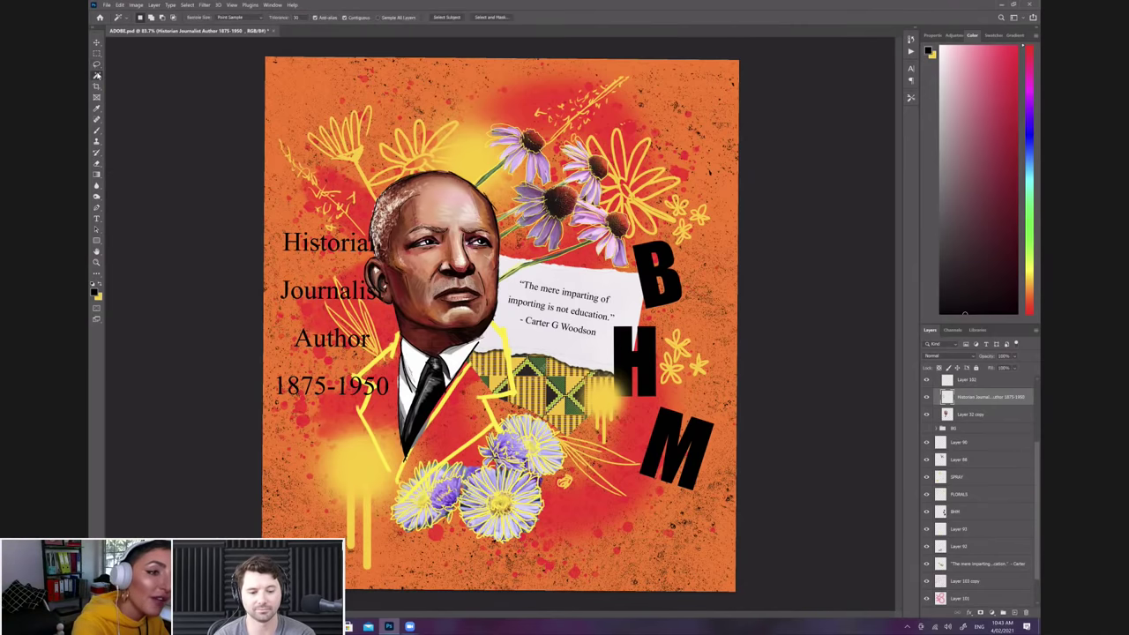
{"action": "left_click", "coordinate": [96, 66]}
{"action": "left_click", "coordinate": [344, 290]}
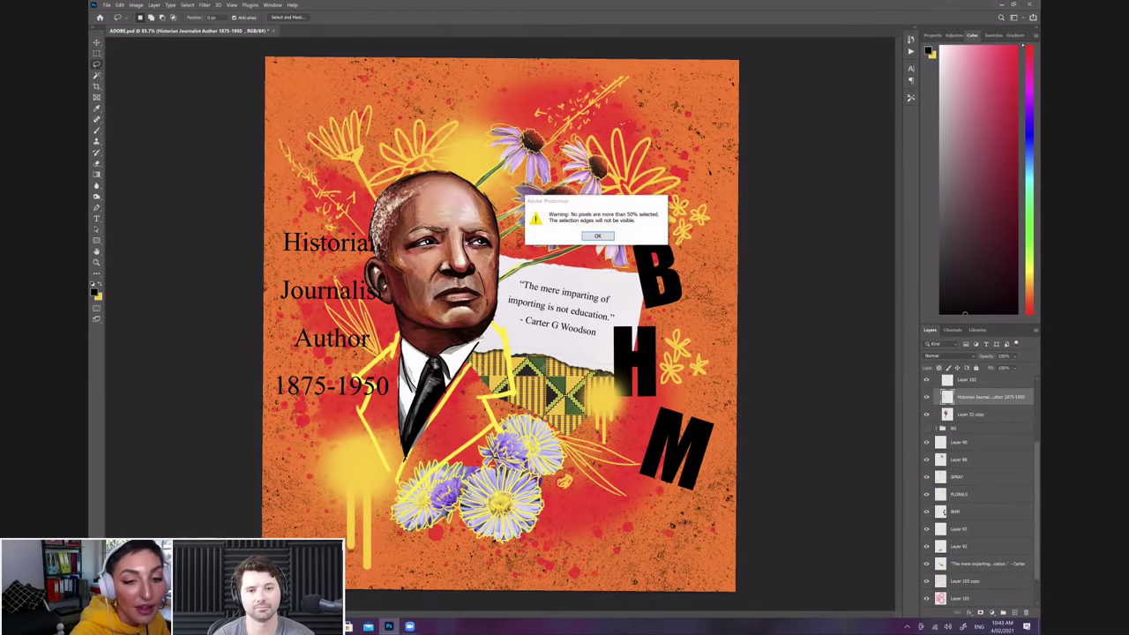
{"action": "key", "text": "Return"}
{"action": "mouse_move", "coordinate": [315, 278]}
{"action": "left_mouse_down"}
{"action": "mouse_move", "coordinate": [276, 317]}
{"action": "mouse_move", "coordinate": [394, 308]}
{"action": "mouse_move", "coordinate": [423, 287]}
{"action": "mouse_move", "coordinate": [316, 270]}
{"action": "left_mouse_up"}
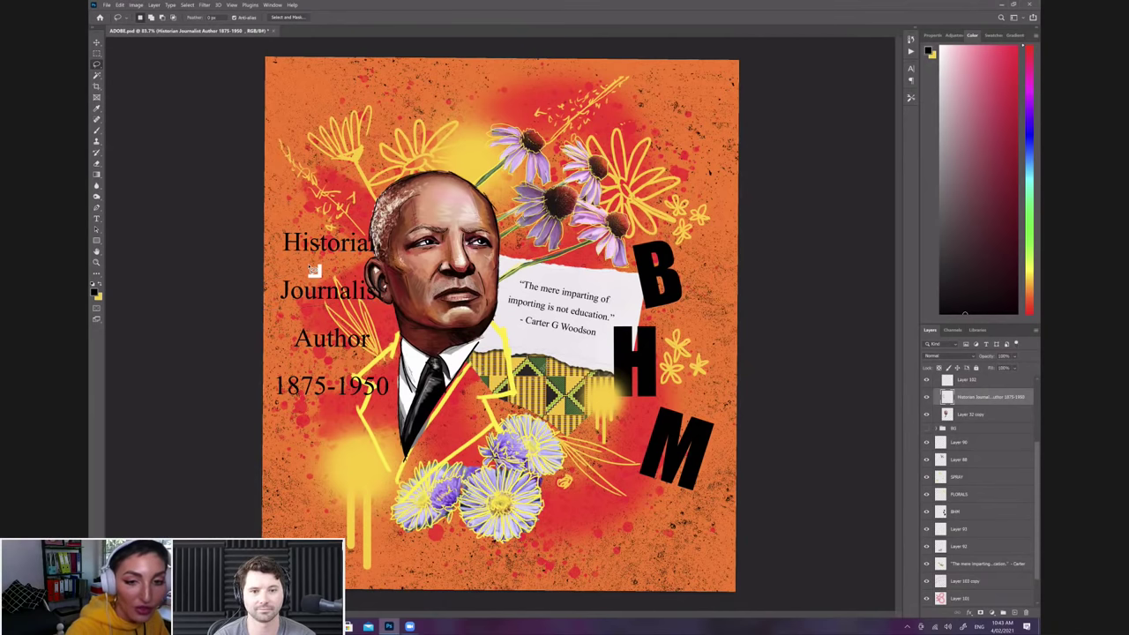
{"action": "left_click", "coordinate": [120, 5]}
{"action": "left_click", "coordinate": [156, 179]}
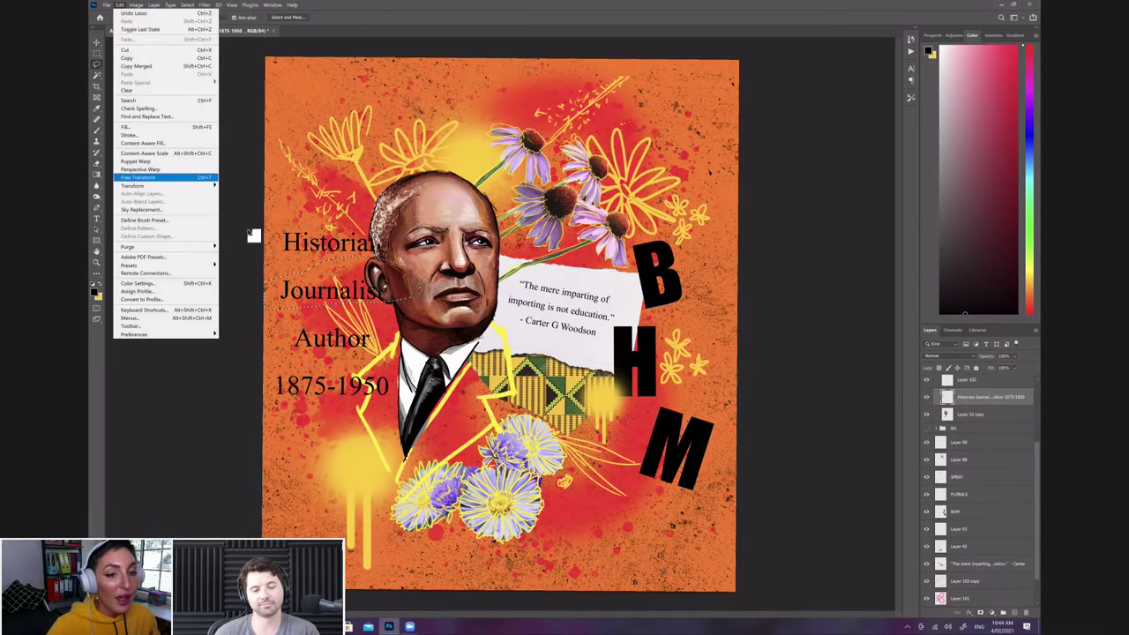
{"action": "mouse_move", "coordinate": [336, 297]}
{"action": "left_mouse_down"}
{"action": "mouse_move", "coordinate": [584, 167]}
{"action": "mouse_move", "coordinate": [602, 123]}
{"action": "mouse_move", "coordinate": [653, 113]}
{"action": "mouse_move", "coordinate": [654, 126]}
{"action": "left_mouse_up"}
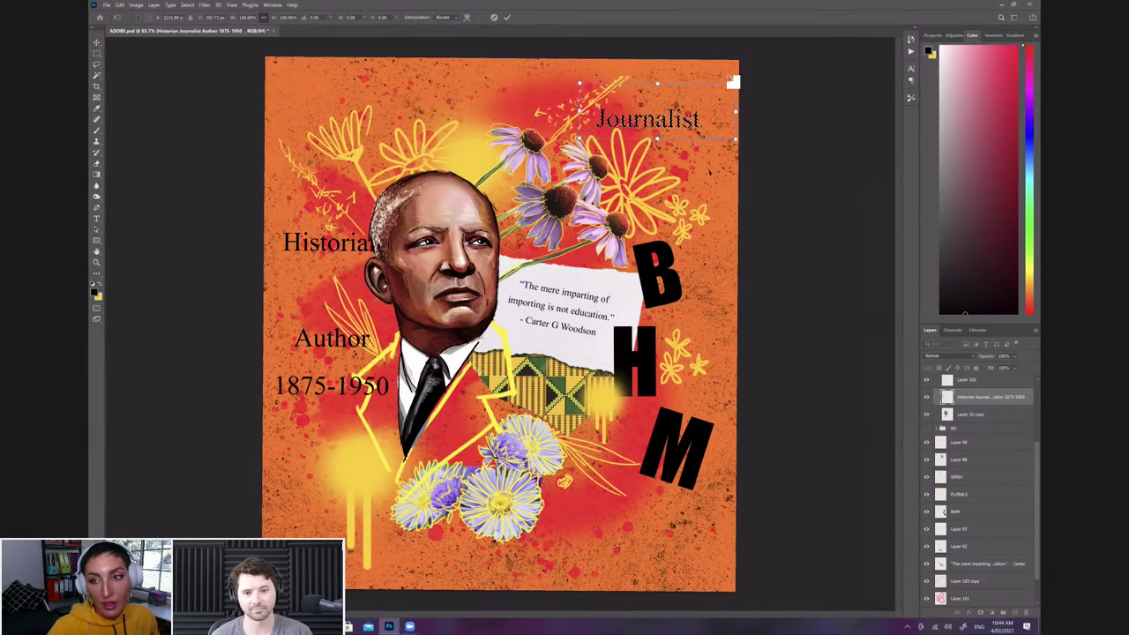
{"action": "left_click_drag", "start_coordinate": [726, 88], "coordinate": [666, 102]}
{"action": "key", "text": "Return"}
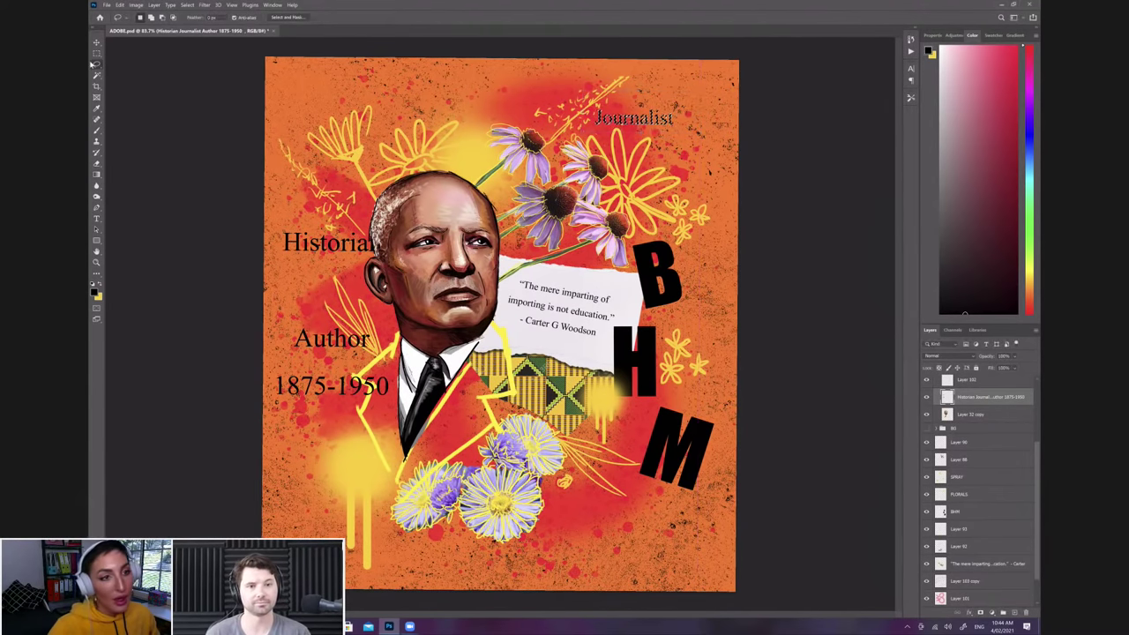
{"action": "left_click", "coordinate": [134, 84]}
Step: Lasso the word "Author", scale it to about 77%, and place it just above "1875-1950"
{"action": "left_click", "coordinate": [96, 75]}
{"action": "left_click", "coordinate": [97, 67]}
{"action": "mouse_move", "coordinate": [318, 329]}
{"action": "left_mouse_down"}
{"action": "mouse_move", "coordinate": [325, 371]}
{"action": "mouse_move", "coordinate": [397, 366]}
{"action": "mouse_move", "coordinate": [321, 326]}
{"action": "left_mouse_up"}
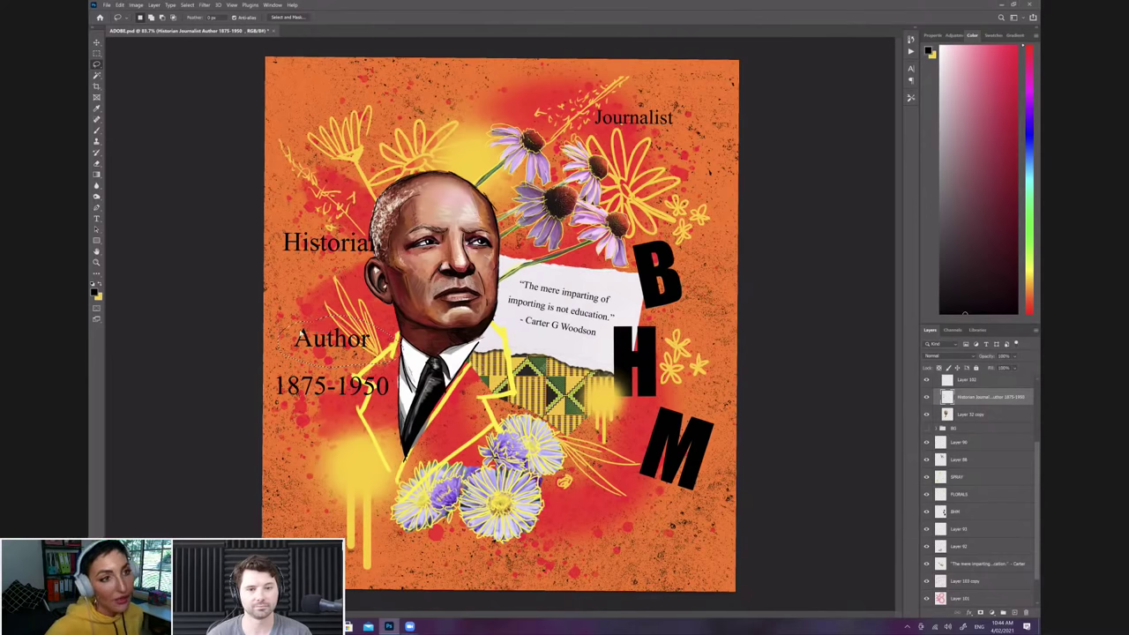
{"action": "left_click", "coordinate": [119, 5]}
{"action": "left_click", "coordinate": [141, 182]}
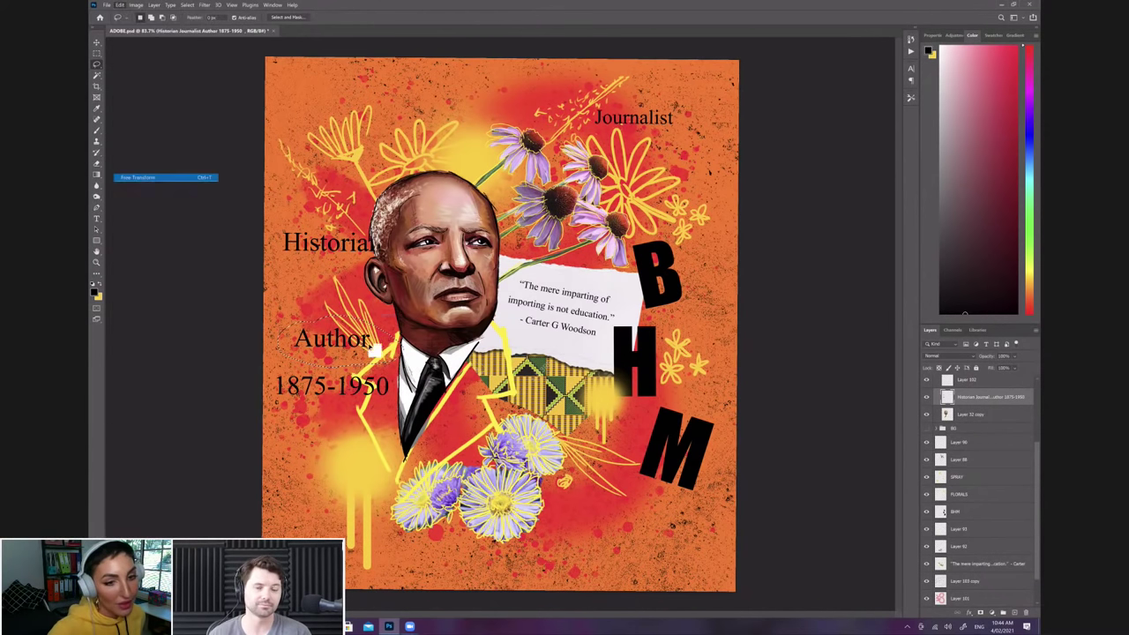
{"action": "mouse_move", "coordinate": [357, 360]}
{"action": "left_mouse_down"}
{"action": "mouse_move", "coordinate": [605, 512]}
{"action": "mouse_move", "coordinate": [651, 509]}
{"action": "mouse_move", "coordinate": [671, 465]}
{"action": "mouse_move", "coordinate": [657, 450]}
{"action": "mouse_move", "coordinate": [499, 452]}
{"action": "mouse_move", "coordinate": [351, 355]}
{"action": "mouse_move", "coordinate": [359, 364]}
{"action": "mouse_move", "coordinate": [348, 370]}
{"action": "left_mouse_up"}
{"action": "left_click_drag", "start_coordinate": [277, 323], "coordinate": [378, 362]}
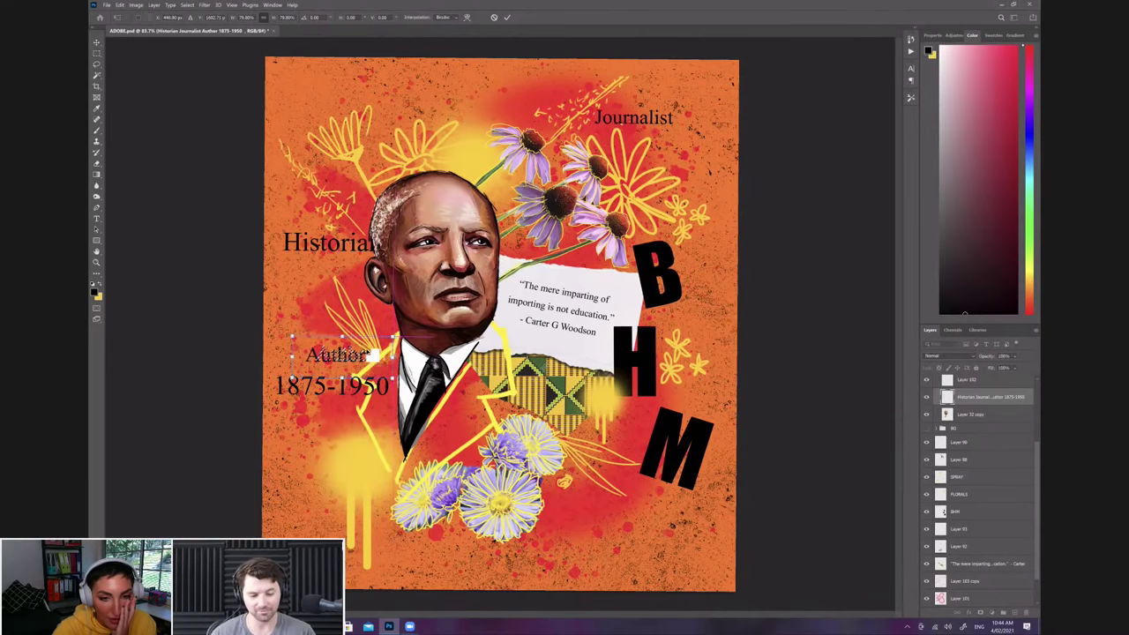
{"action": "key", "text": "Return"}
{"action": "left_click", "coordinate": [97, 76]}
{"action": "left_click", "coordinate": [176, 87]}
Step: Lasso "1875-1950", scale it down, and move it beside the daisies at the lower right of the bouquet
{"action": "left_click", "coordinate": [96, 65]}
{"action": "mouse_move", "coordinate": [327, 376]}
{"action": "left_mouse_down"}
{"action": "mouse_move", "coordinate": [276, 398]}
{"action": "mouse_move", "coordinate": [358, 414]}
{"action": "mouse_move", "coordinate": [410, 394]}
{"action": "mouse_move", "coordinate": [390, 374]}
{"action": "mouse_move", "coordinate": [327, 378]}
{"action": "left_mouse_up"}
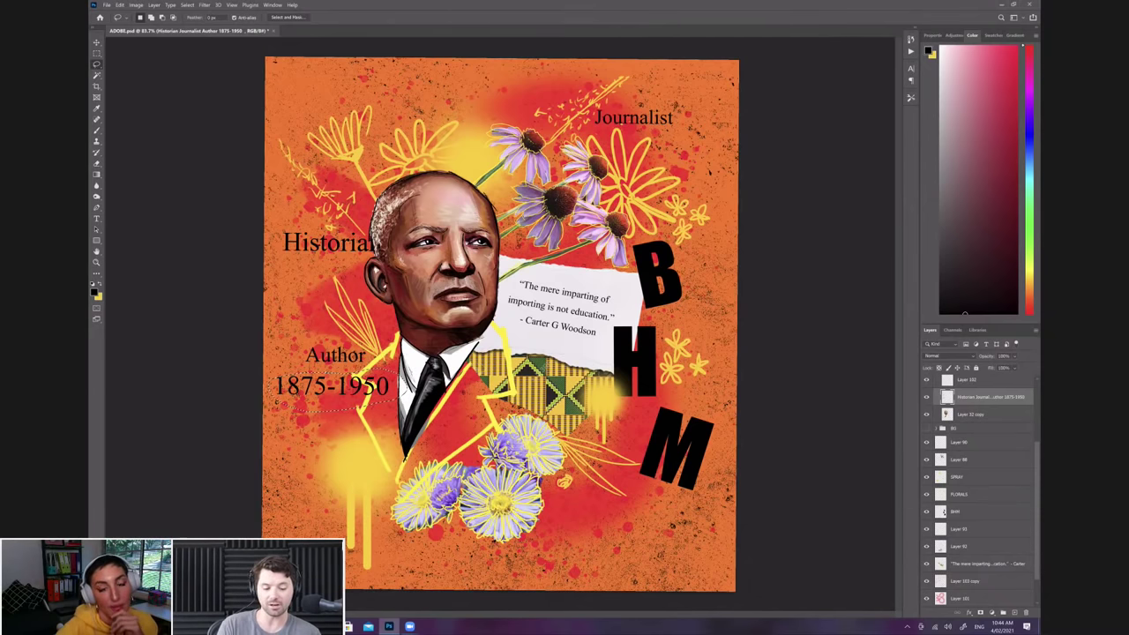
{"action": "left_click", "coordinate": [120, 5]}
{"action": "left_click", "coordinate": [168, 177]}
{"action": "mouse_move", "coordinate": [374, 396]}
{"action": "left_mouse_down"}
{"action": "mouse_move", "coordinate": [597, 520]}
{"action": "mouse_move", "coordinate": [648, 522]}
{"action": "mouse_move", "coordinate": [687, 542]}
{"action": "mouse_move", "coordinate": [610, 514]}
{"action": "left_mouse_up"}
{"action": "key", "text": "Return"}
{"action": "key", "text": "ctrl+d"}
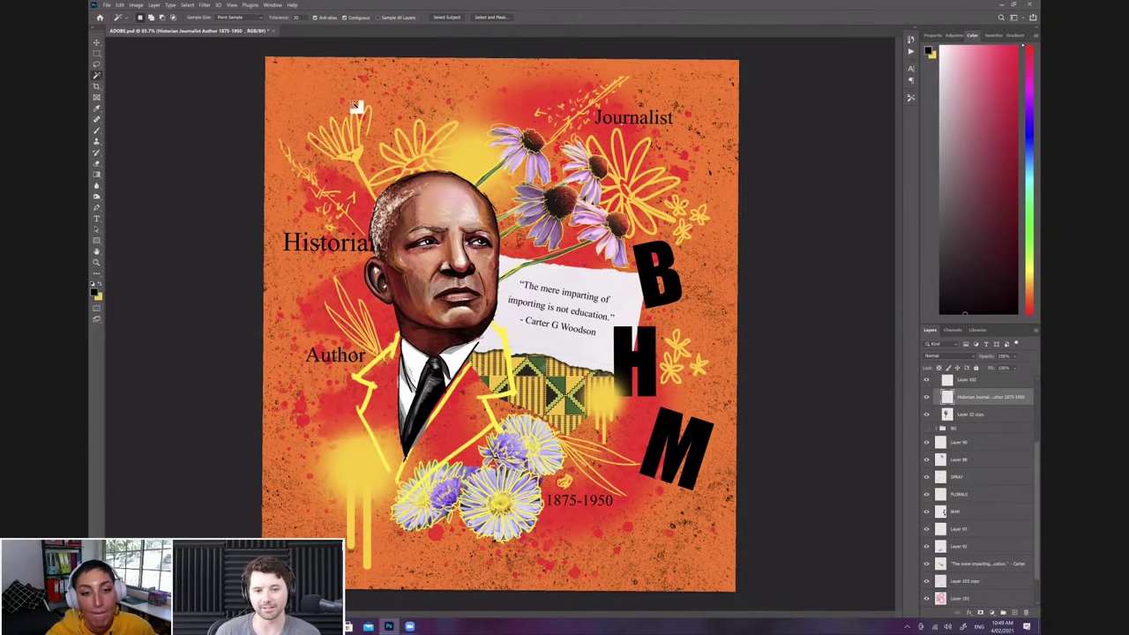
Step: Switch to the Mixer Brush with black and add a new layer above the rasterized text layer
{"action": "left_click", "coordinate": [99, 130]}
{"action": "left_click", "coordinate": [141, 19]}
{"action": "left_click", "coordinate": [128, 19]}
{"action": "left_click", "coordinate": [140, 18]}
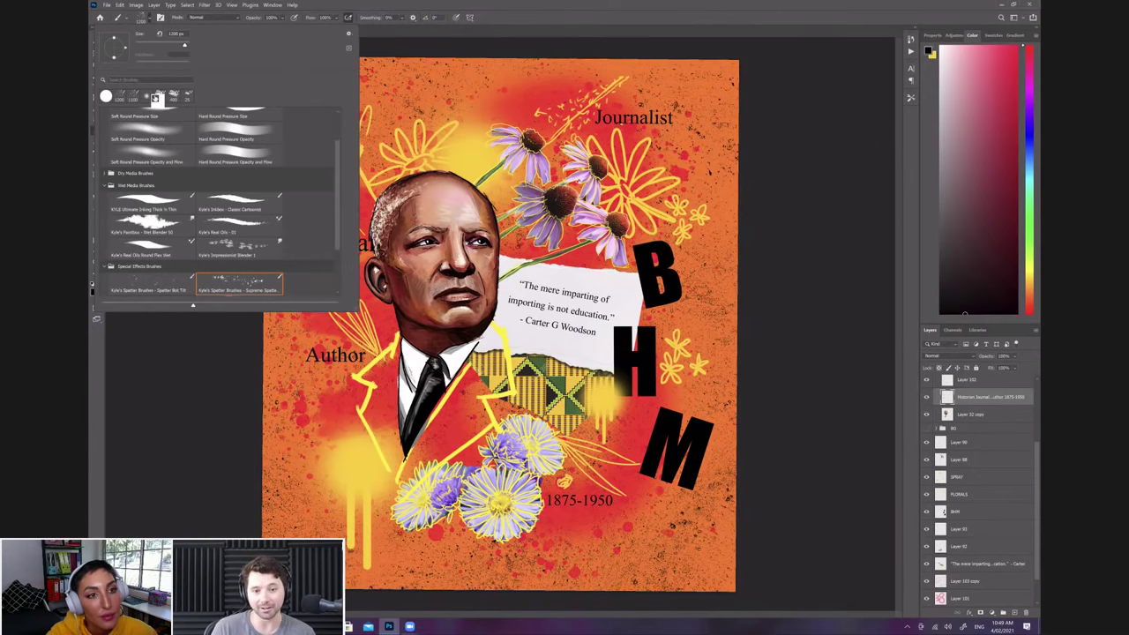
{"action": "left_click", "coordinate": [318, 9]}
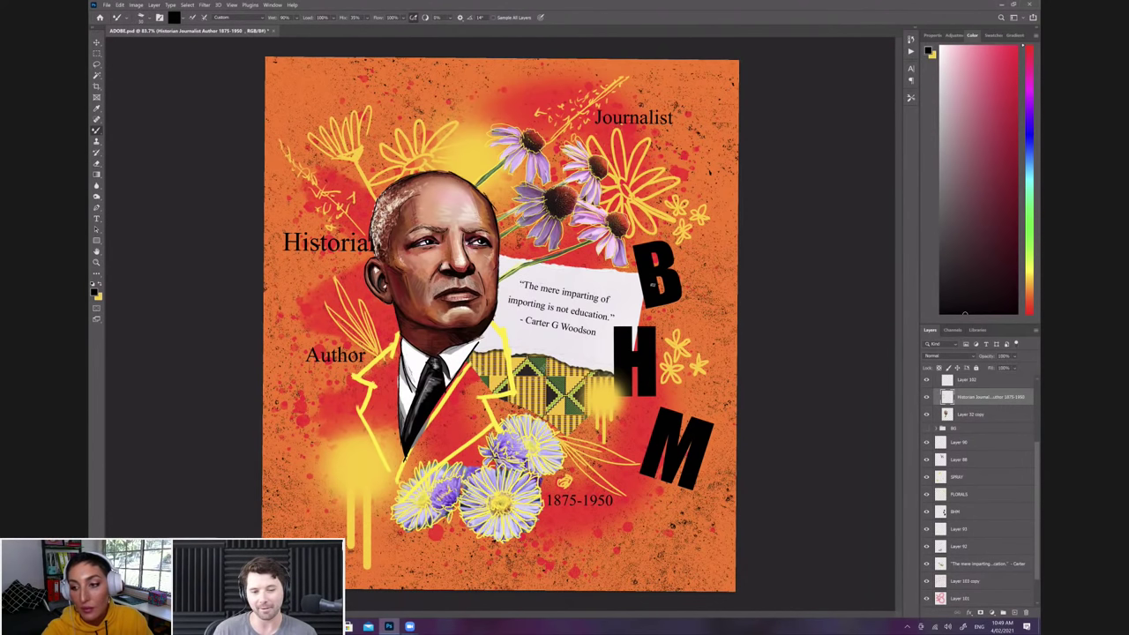
{"action": "left_click", "coordinate": [1015, 612]}
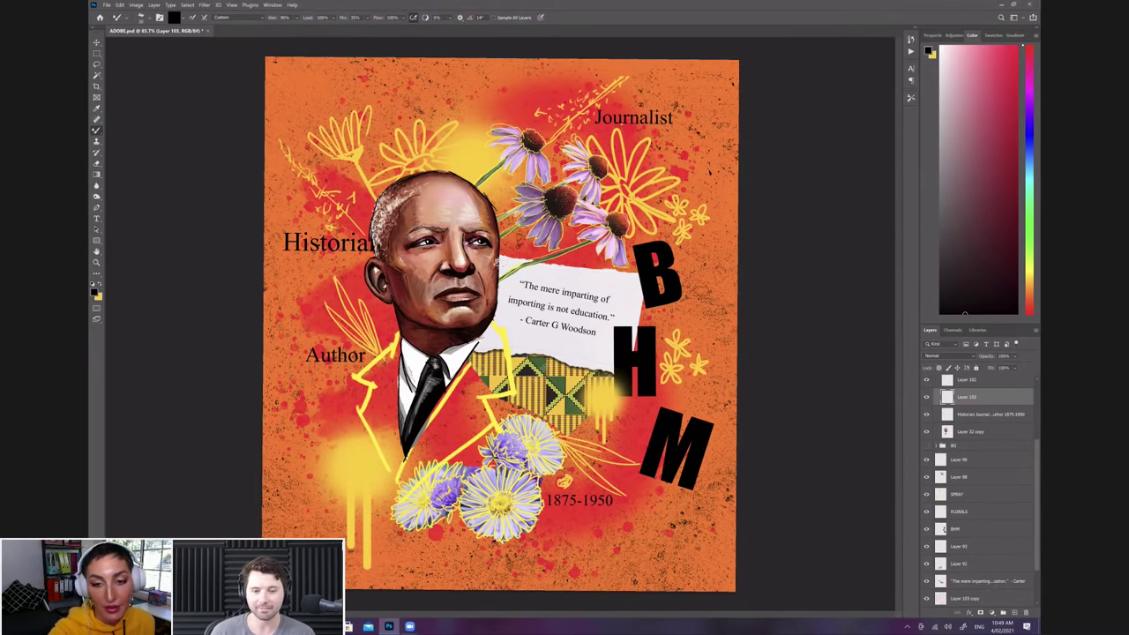
Step: Paint thin, tall black hand-drawn letters spelling "Journalist" over the typed word on the new layer
{"action": "key", "text": "ctrl+plus"}
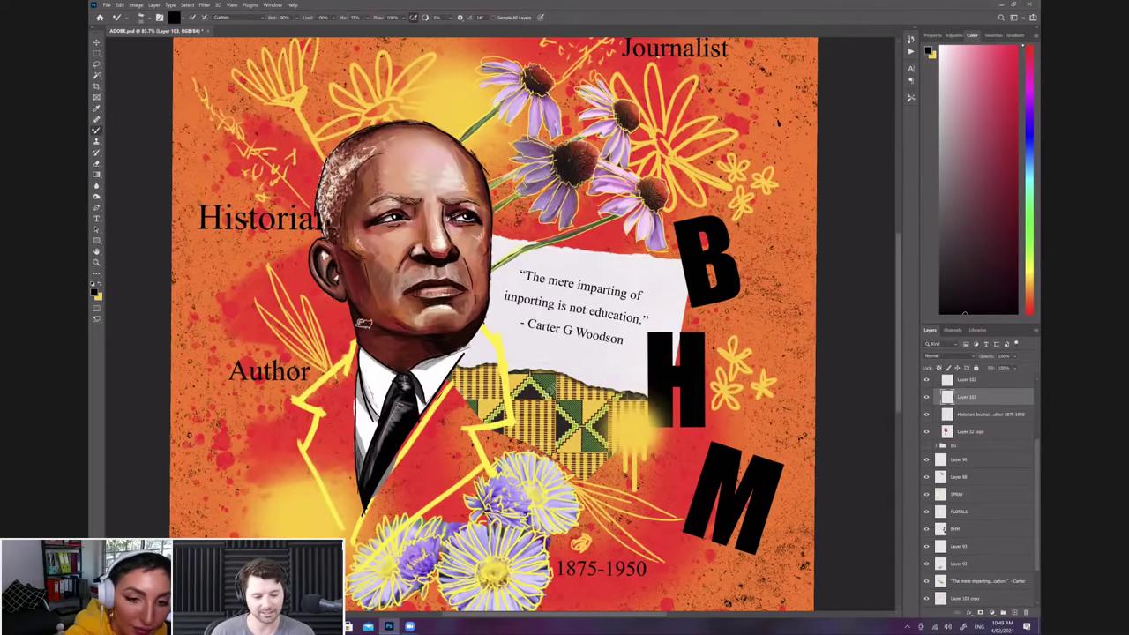
{"action": "key", "text": "ctrl+plus"}
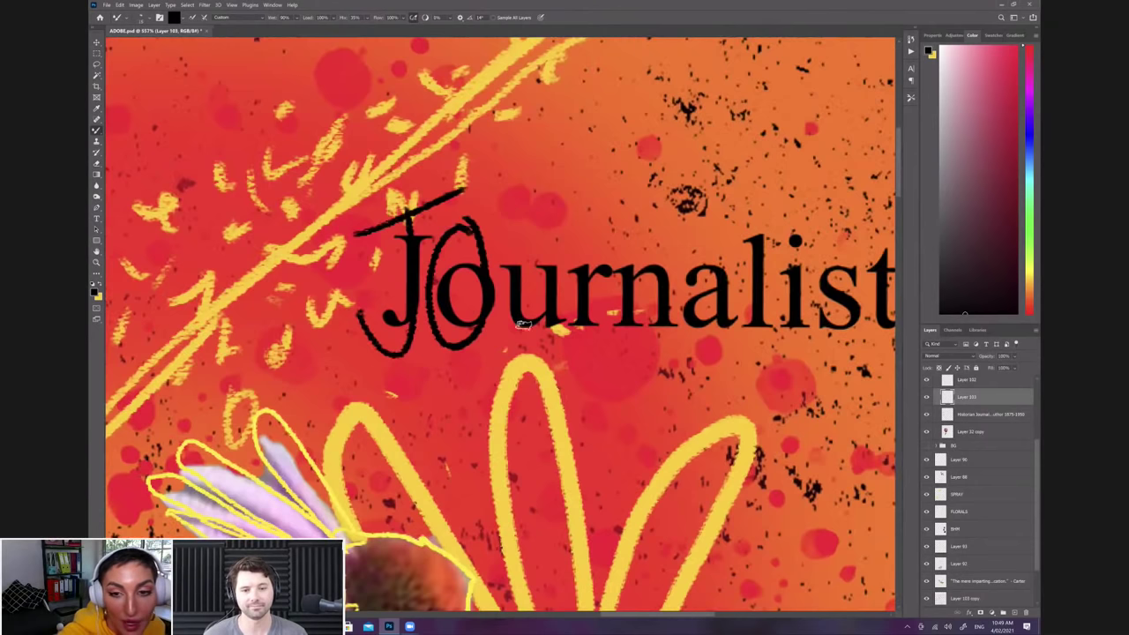
{"action": "mouse_move", "coordinate": [505, 206]}
{"action": "left_mouse_down"}
{"action": "mouse_move", "coordinate": [511, 291]}
{"action": "mouse_move", "coordinate": [558, 201]}
{"action": "mouse_move", "coordinate": [588, 336]}
{"action": "left_mouse_up"}
{"action": "mouse_move", "coordinate": [584, 217]}
{"action": "left_mouse_down"}
{"action": "mouse_move", "coordinate": [577, 269]}
{"action": "mouse_move", "coordinate": [588, 267]}
{"action": "mouse_move", "coordinate": [619, 379]}
{"action": "left_mouse_up"}
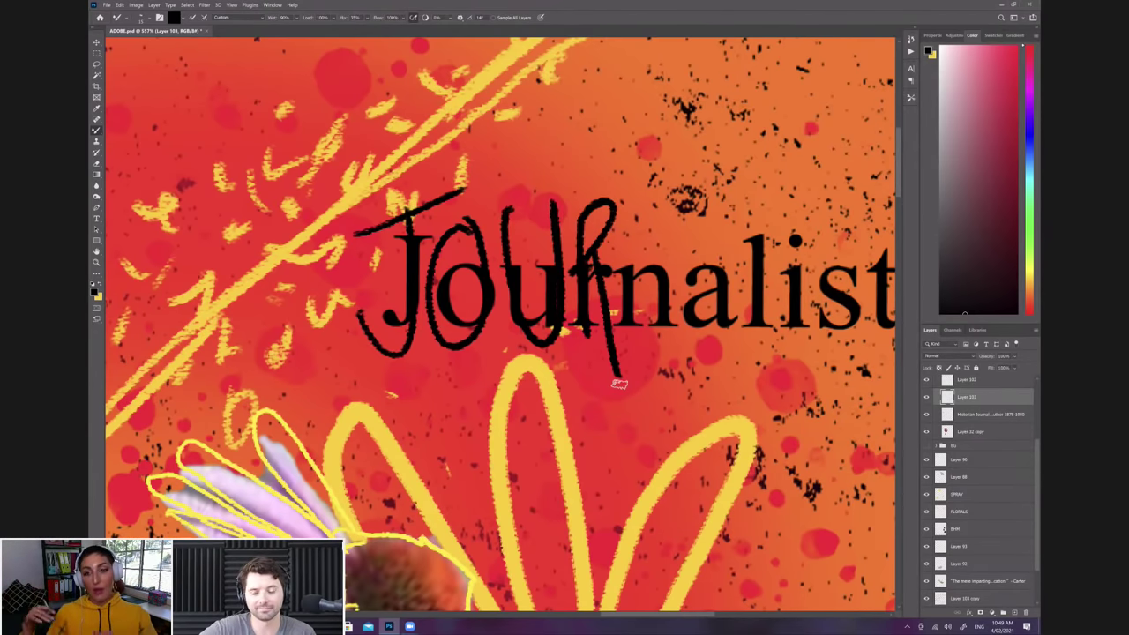
{"action": "left_click_drag", "start_coordinate": [620, 236], "coordinate": [614, 314]}
{"action": "left_click_drag", "start_coordinate": [621, 233], "coordinate": [668, 343]}
{"action": "left_click_drag", "start_coordinate": [668, 196], "coordinate": [669, 343]}
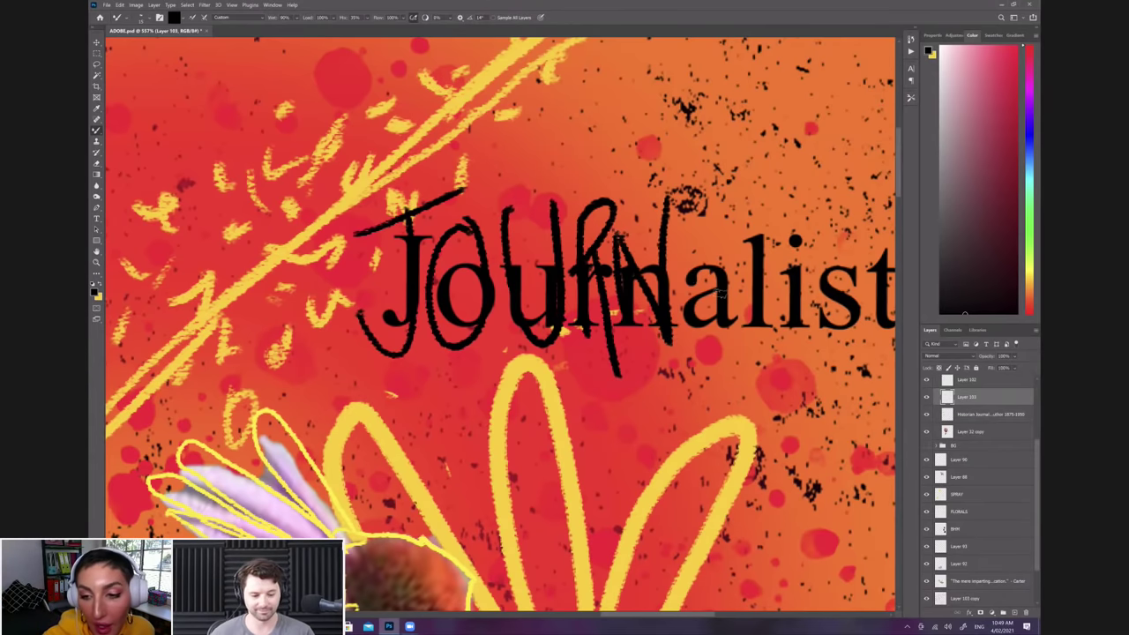
{"action": "left_click_drag", "start_coordinate": [723, 295], "coordinate": [720, 318]}
{"action": "left_click_drag", "start_coordinate": [687, 252], "coordinate": [723, 350]}
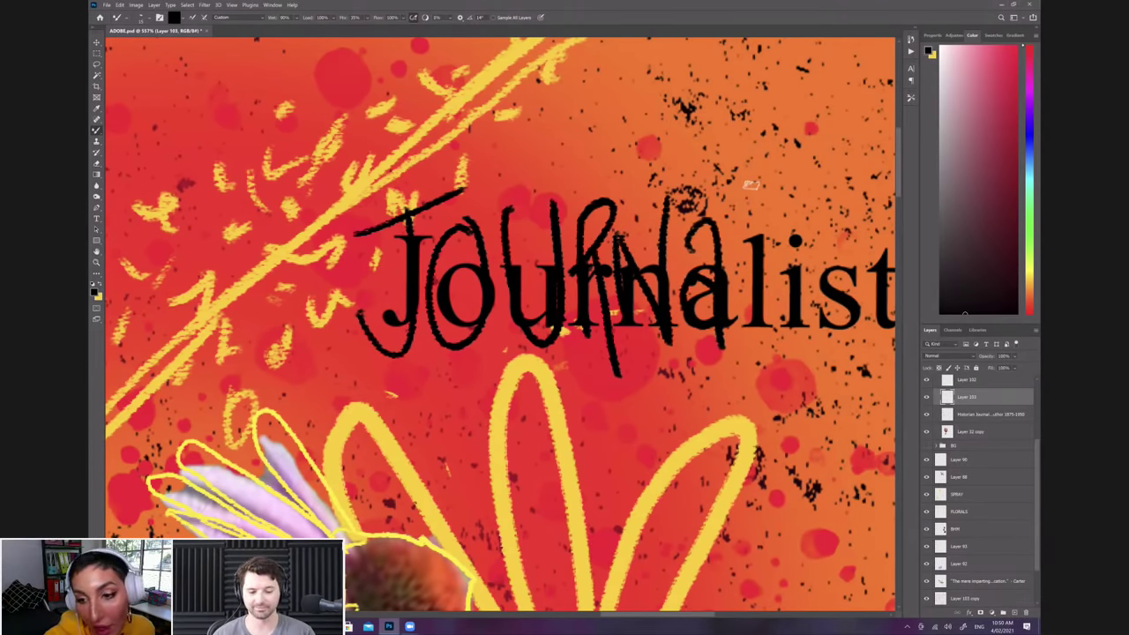
{"action": "left_click_drag", "start_coordinate": [749, 183], "coordinate": [751, 346]}
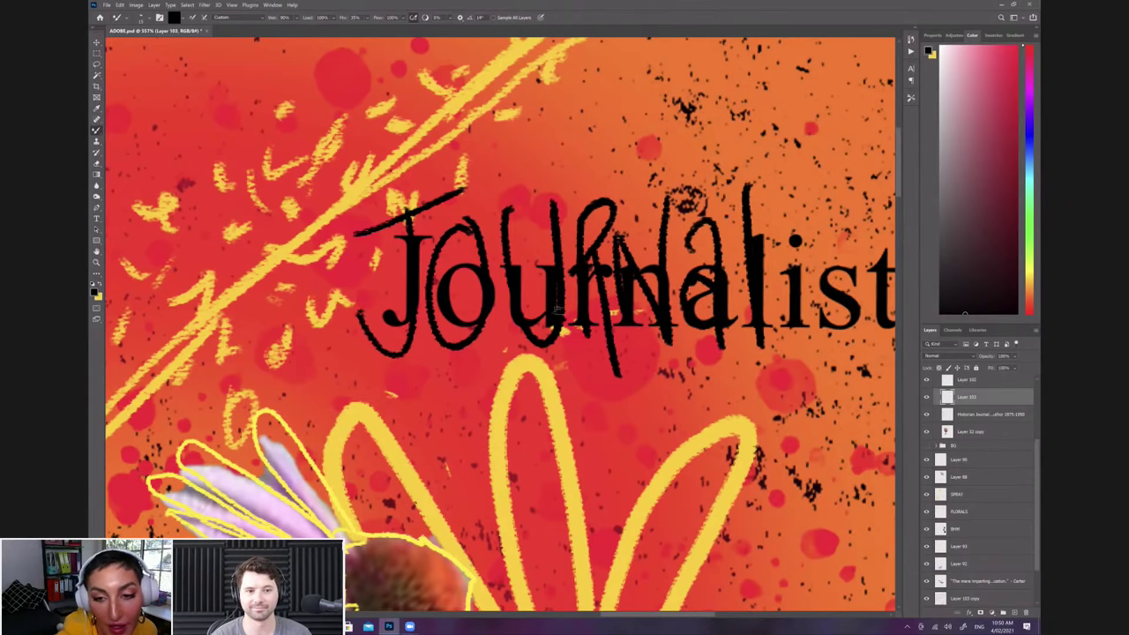
{"action": "left_click_drag", "start_coordinate": [662, 228], "coordinate": [615, 220]}
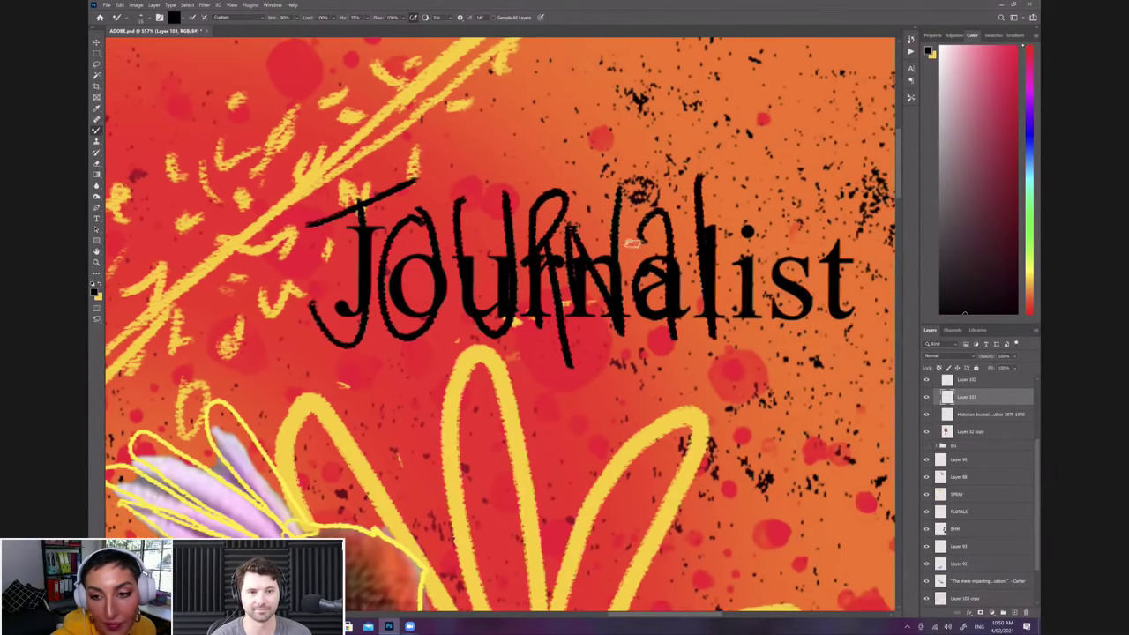
{"action": "left_click_drag", "start_coordinate": [692, 229], "coordinate": [628, 226]}
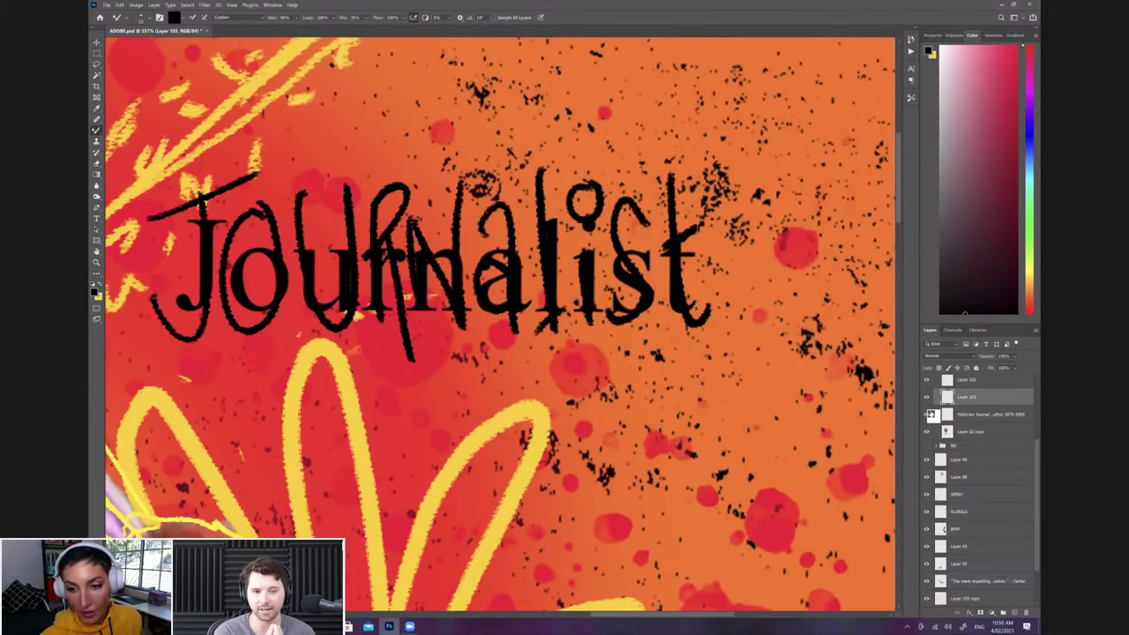
Step: Compare the hand-drawn "Journalist" at 100% zoom with the rasterized text layer hidden and shown again
{"action": "key", "text": "ctrl+1"}
{"action": "left_click", "coordinate": [927, 414]}
{"action": "left_click", "coordinate": [927, 414]}
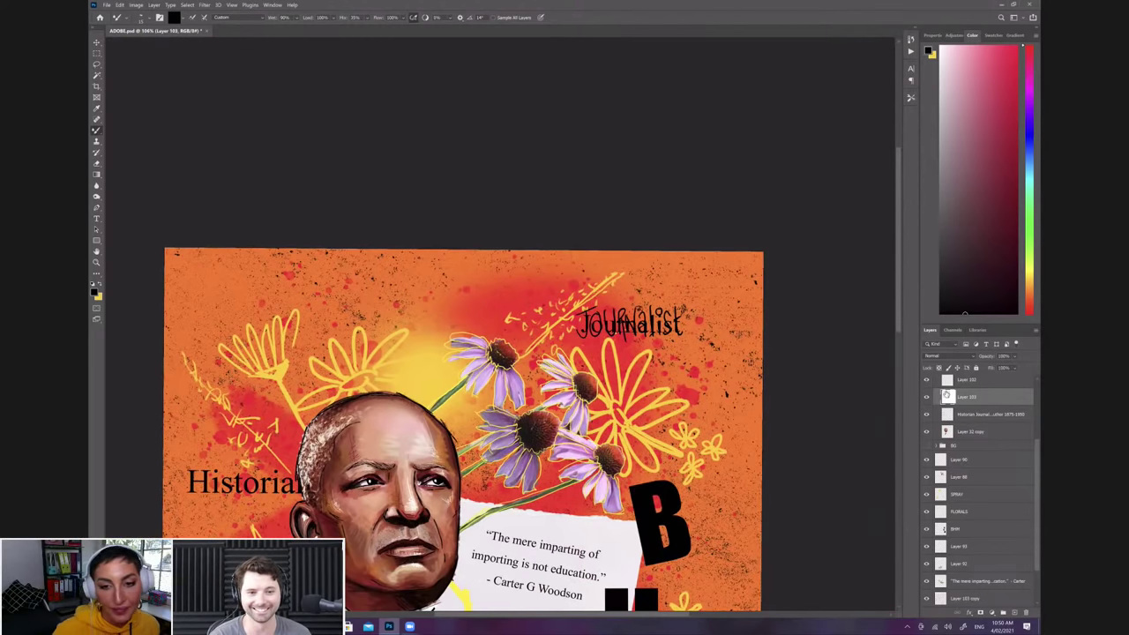
Step: Try to scale the hand-drawn "Journalist" lettering down to about 94% with Free Transform
{"action": "scroll", "coordinate": [722, 350], "scroll_direction": "up", "scroll_amount": 3}
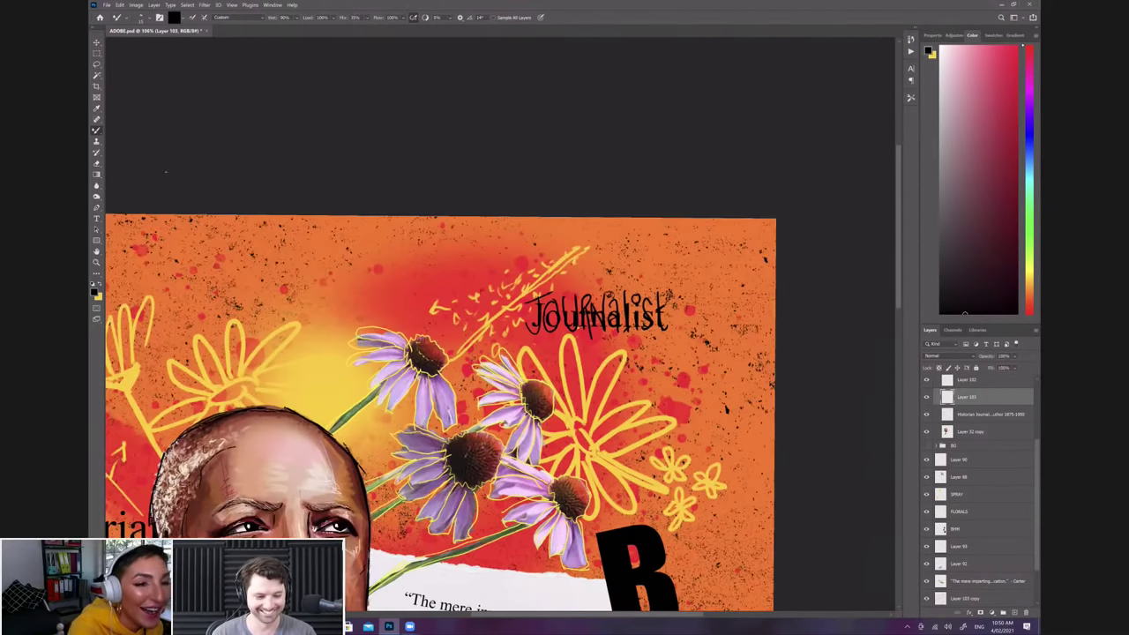
{"action": "scroll", "coordinate": [745, 333], "scroll_direction": "up", "scroll_amount": 2}
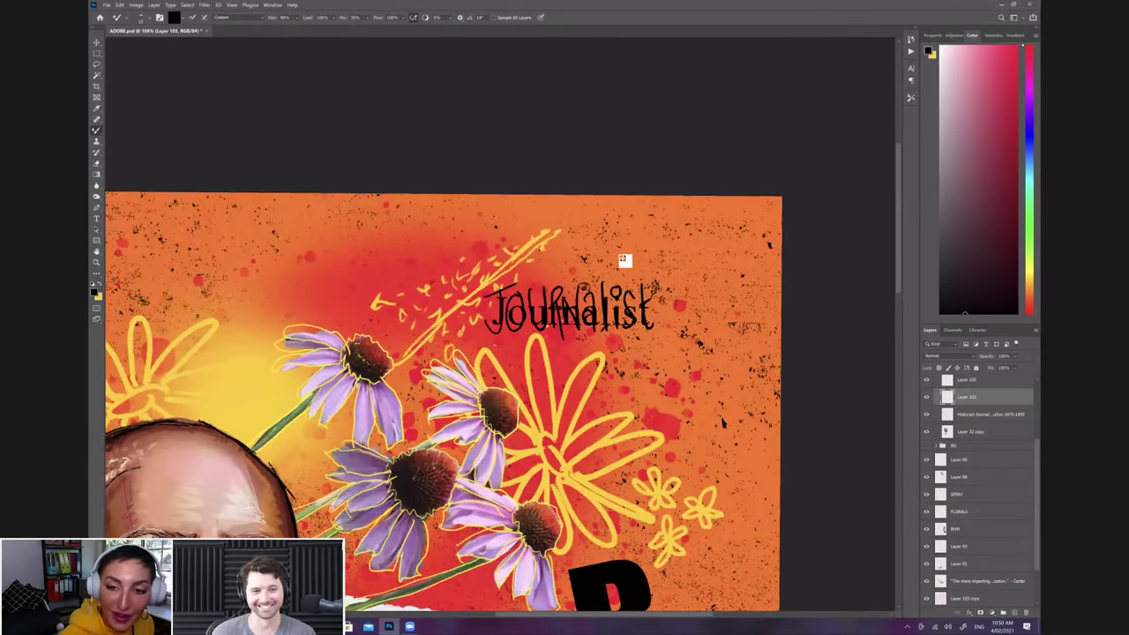
{"action": "scroll", "coordinate": [614, 305], "scroll_direction": "up", "scroll_amount": 4}
{"action": "key", "text": "ctrl+t"}
{"action": "left_click_drag", "start_coordinate": [620, 297], "coordinate": [604, 296]}
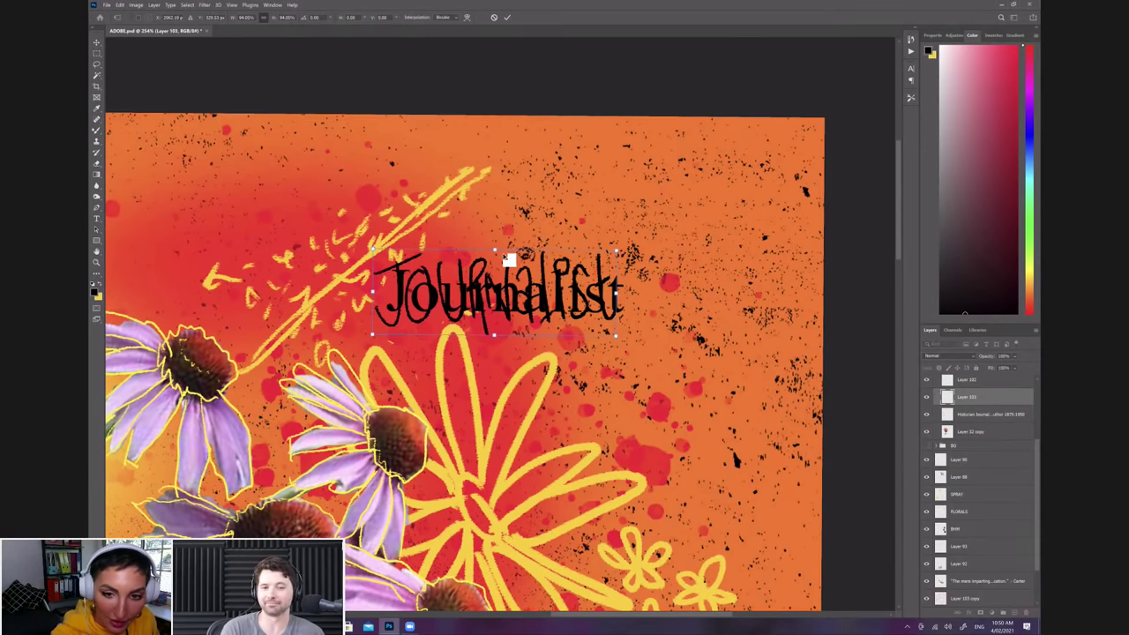
{"action": "key", "text": "ctrl+z"}
{"action": "left_click", "coordinate": [97, 75]}
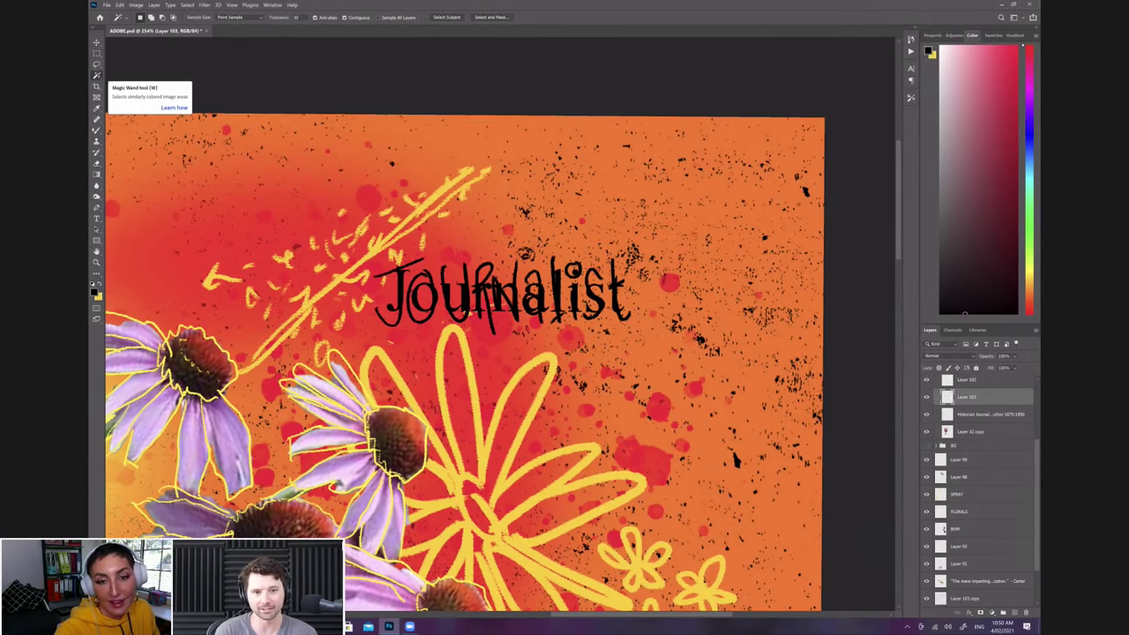
Step: Paint thin, tall black hand-drawn letters over the typed word "Historian" beside the portrait's head with the Mixer Brush
{"action": "scroll", "coordinate": [394, 267], "scroll_direction": "down", "scroll_amount": 3}
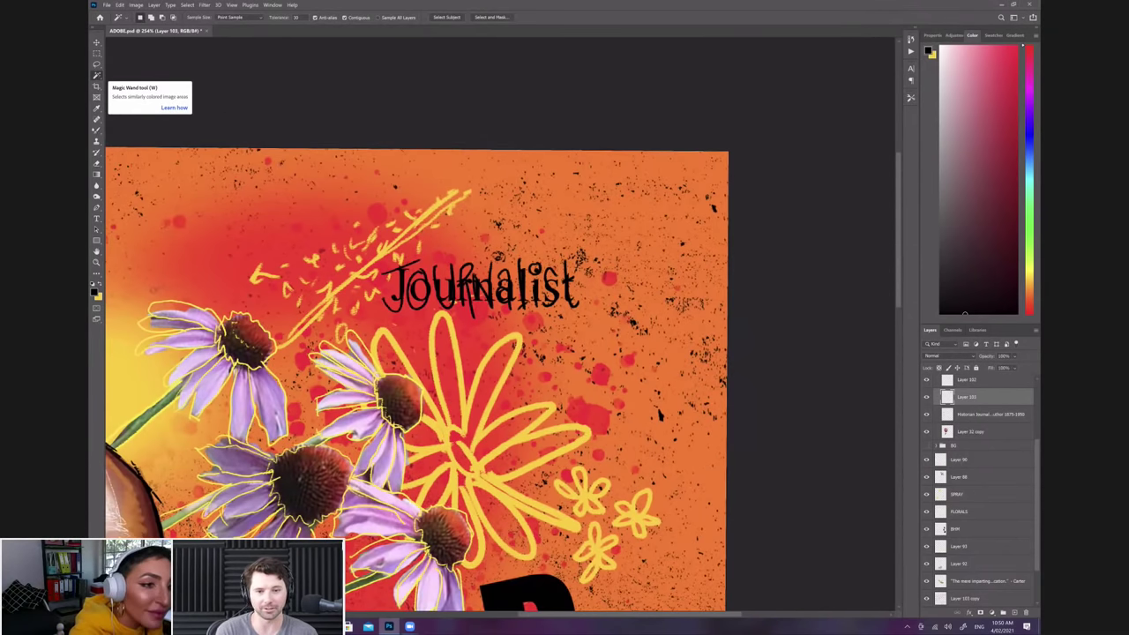
{"action": "scroll", "coordinate": [402, 278], "scroll_direction": "down", "scroll_amount": 5}
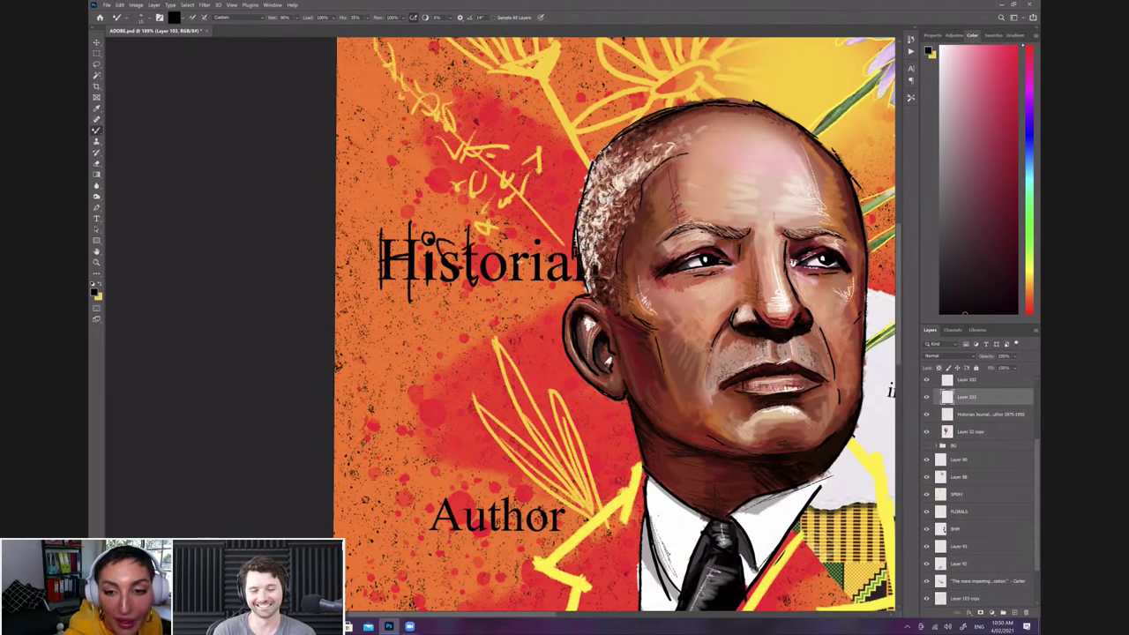
{"action": "left_click_drag", "start_coordinate": [492, 231], "coordinate": [495, 232]}
{"action": "left_click_drag", "start_coordinate": [513, 233], "coordinate": [536, 288]}
{"action": "mouse_move", "coordinate": [534, 228]}
{"action": "left_mouse_down"}
{"action": "mouse_move", "coordinate": [550, 270]}
{"action": "mouse_move", "coordinate": [567, 267]}
{"action": "mouse_move", "coordinate": [579, 289]}
{"action": "left_mouse_up"}
{"action": "left_click_drag", "start_coordinate": [595, 225], "coordinate": [602, 285]}
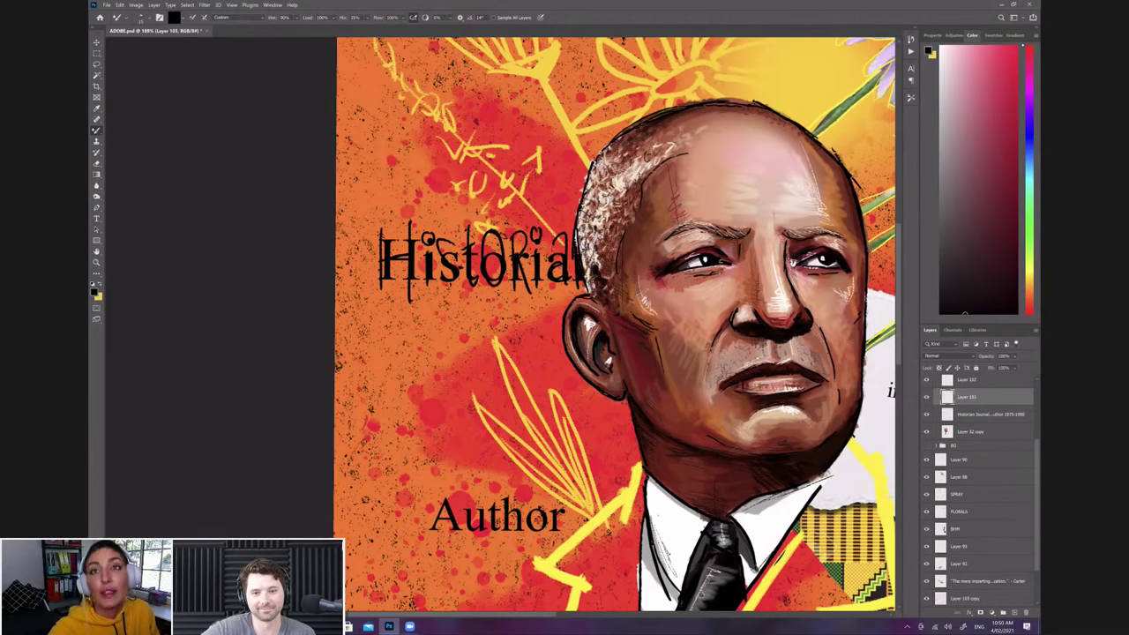
Step: Paint matching black hand-drawn letters spelling "Author" over the typed word beside the jacket's shoulder
{"action": "scroll", "coordinate": [541, 338], "scroll_direction": "down", "scroll_amount": 1}
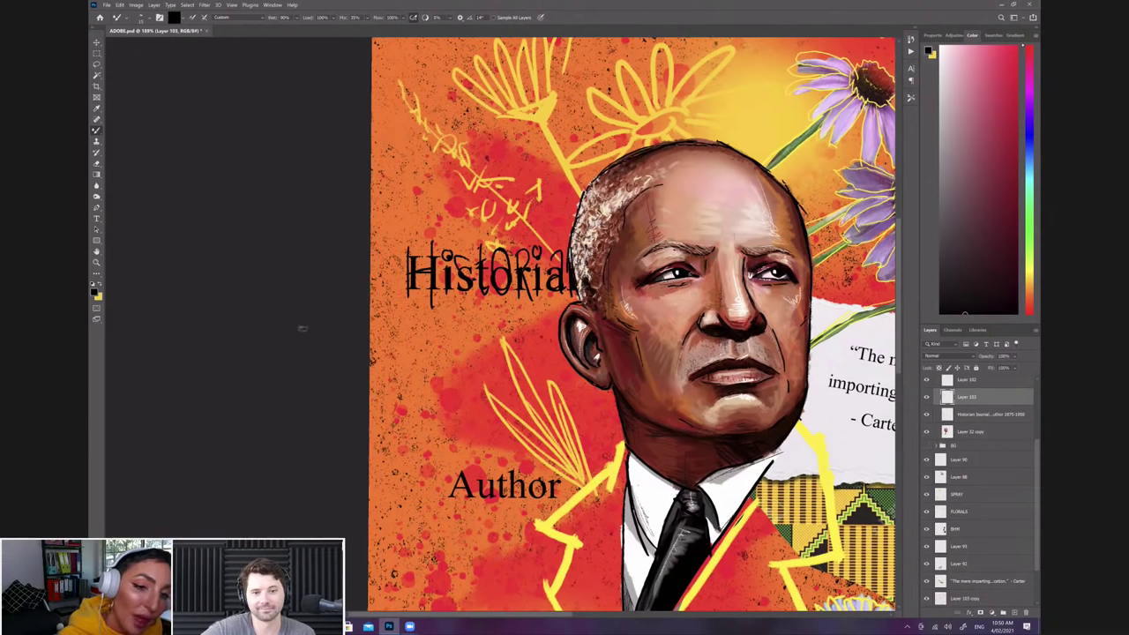
{"action": "scroll", "coordinate": [300, 328], "scroll_direction": "down", "scroll_amount": 1}
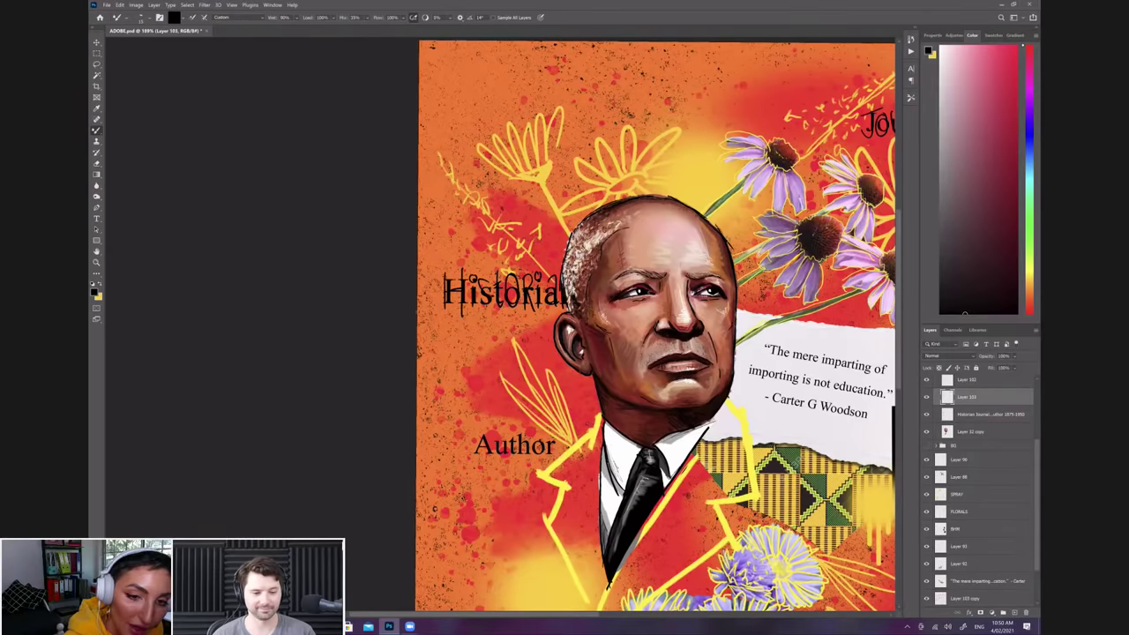
{"action": "scroll", "coordinate": [429, 306], "scroll_direction": "up", "scroll_amount": 3}
{"action": "left_click_drag", "start_coordinate": [357, 286], "coordinate": [356, 366]}
{"action": "mouse_move", "coordinate": [399, 273]}
{"action": "left_mouse_down"}
{"action": "mouse_move", "coordinate": [399, 349]}
{"action": "mouse_move", "coordinate": [470, 353]}
{"action": "left_mouse_up"}
{"action": "left_click_drag", "start_coordinate": [486, 288], "coordinate": [486, 353]}
{"action": "left_click_drag", "start_coordinate": [488, 292], "coordinate": [522, 356]}
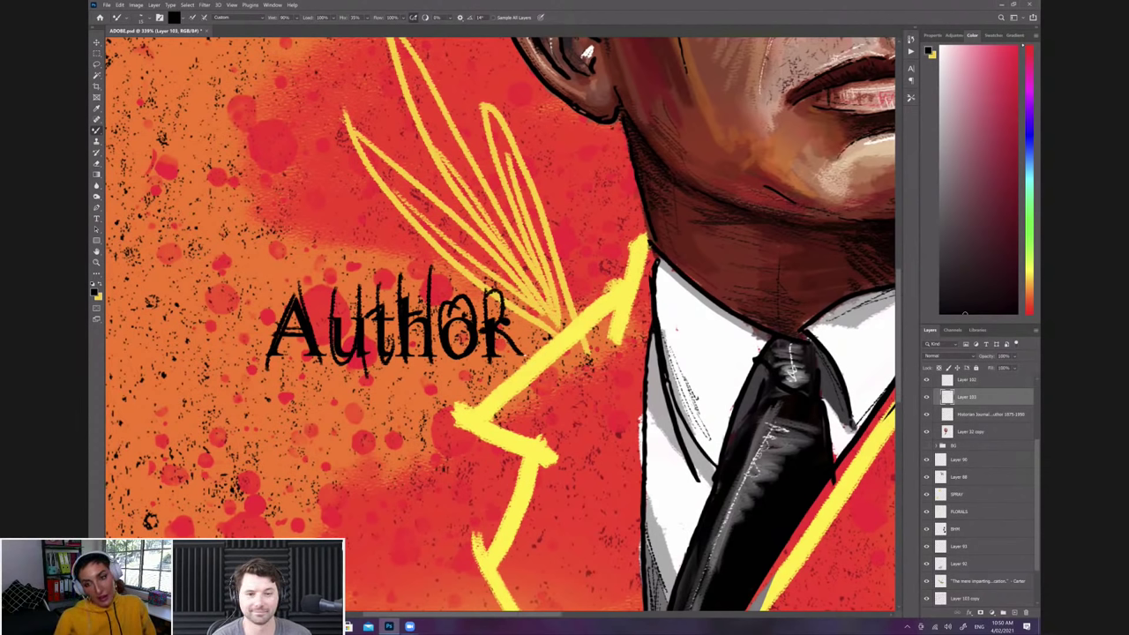
Step: Compare the hand lettering across the whole collage with the typed text layer hidden and shown again
{"action": "key", "text": "ctrl+0"}
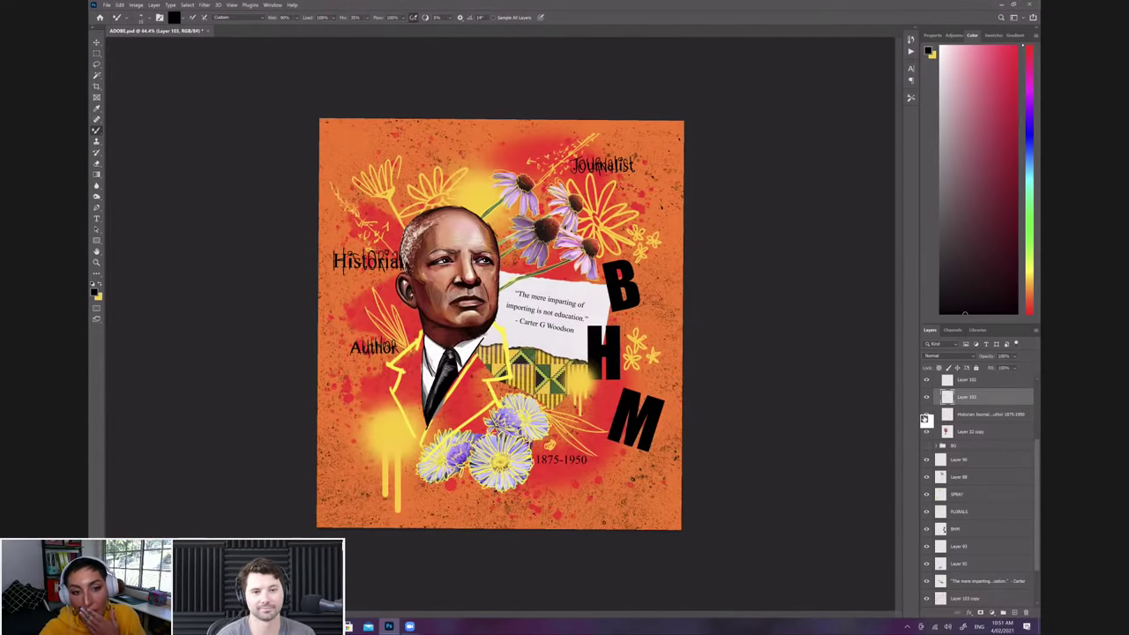
{"action": "left_click", "coordinate": [925, 417]}
{"action": "left_click", "coordinate": [926, 416]}
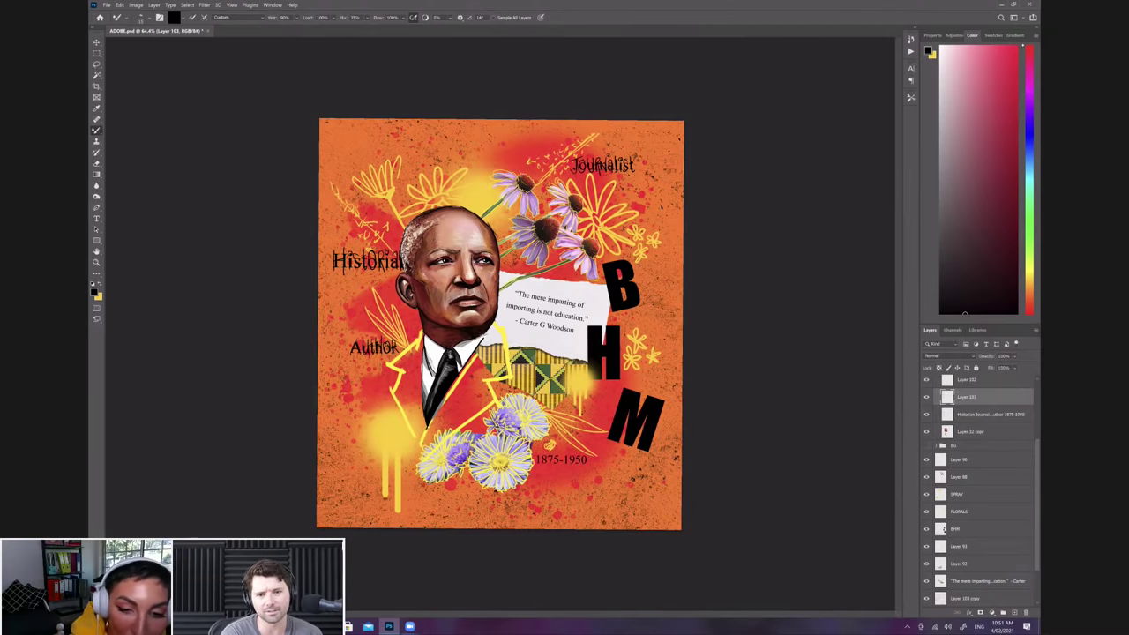
Step: Paint black hand-drawn numerals over the typed life years "1875-1950" beside the daisies
{"action": "key", "text": "ctrl+plus"}
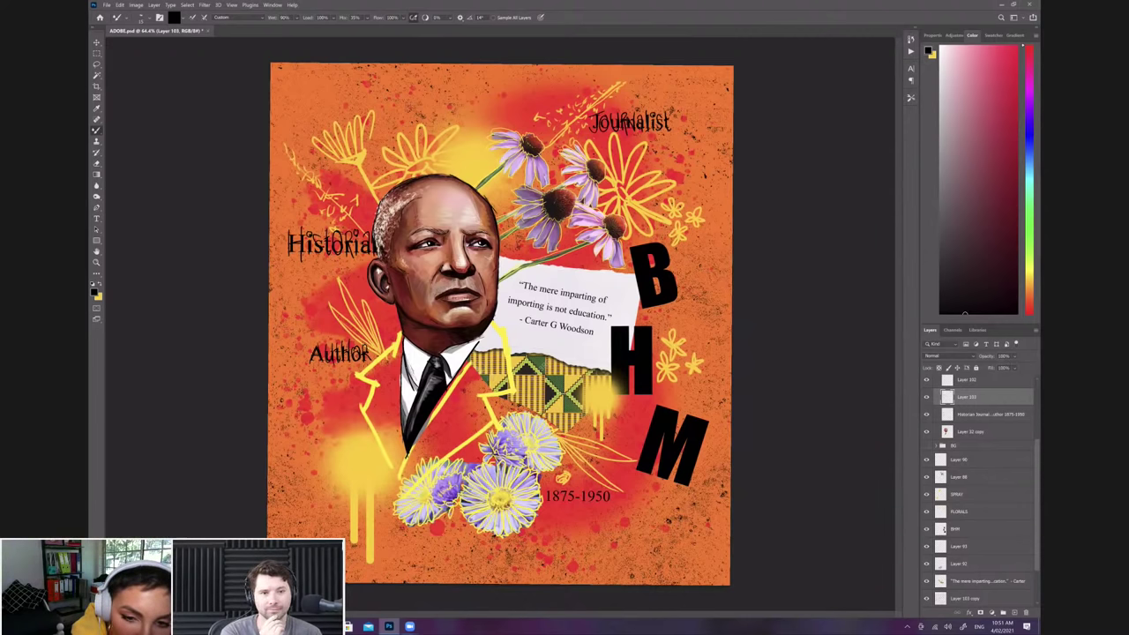
{"action": "scroll", "coordinate": [540, 372], "scroll_direction": "up", "scroll_amount": 3}
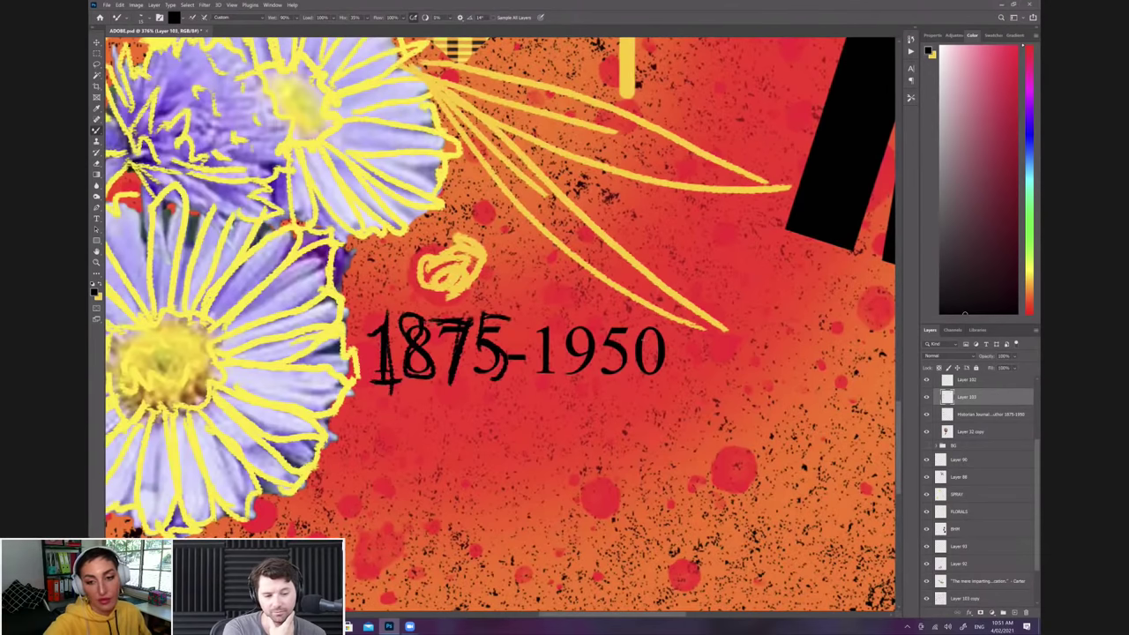
{"action": "left_click_drag", "start_coordinate": [495, 373], "coordinate": [477, 379]}
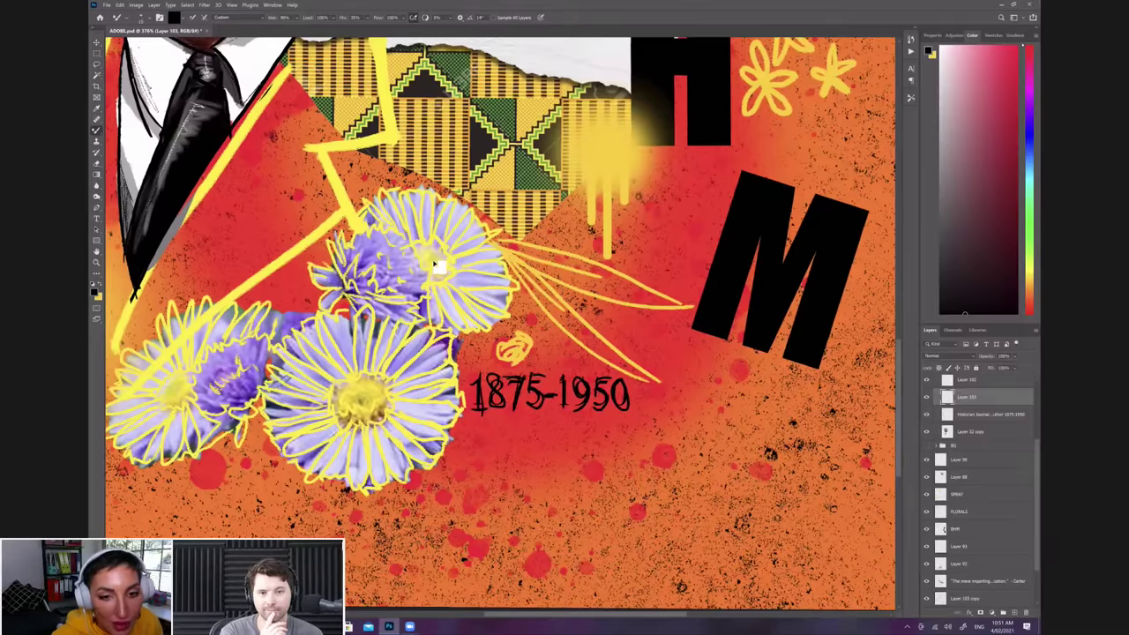
{"action": "scroll", "coordinate": [437, 262], "scroll_direction": "down", "scroll_amount": 3}
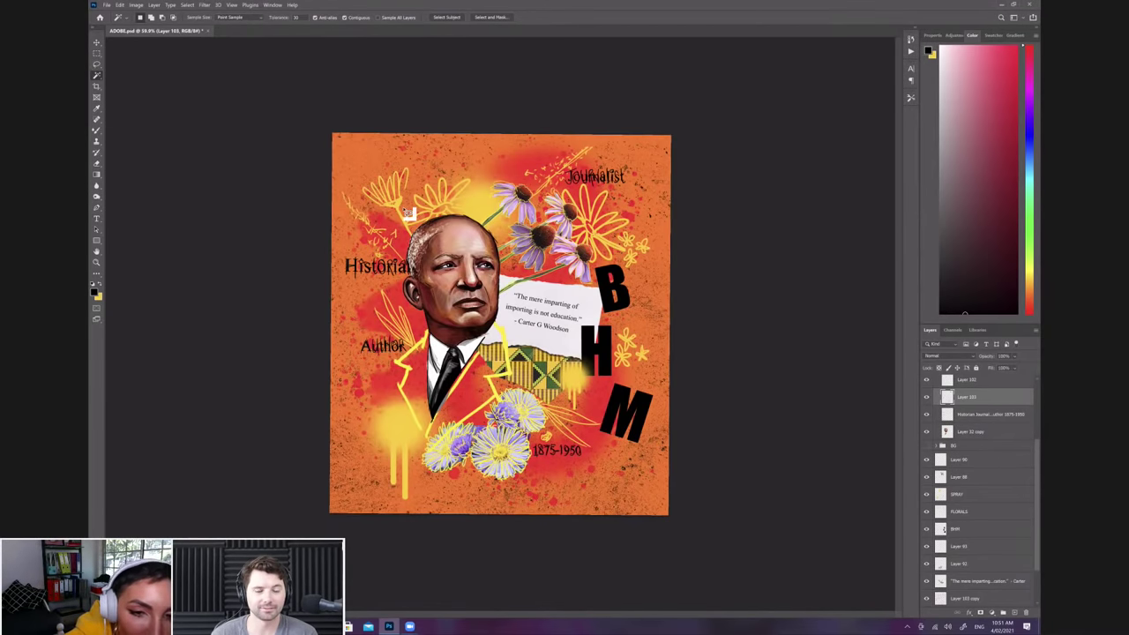
{"action": "key", "text": "ctrl+plus"}
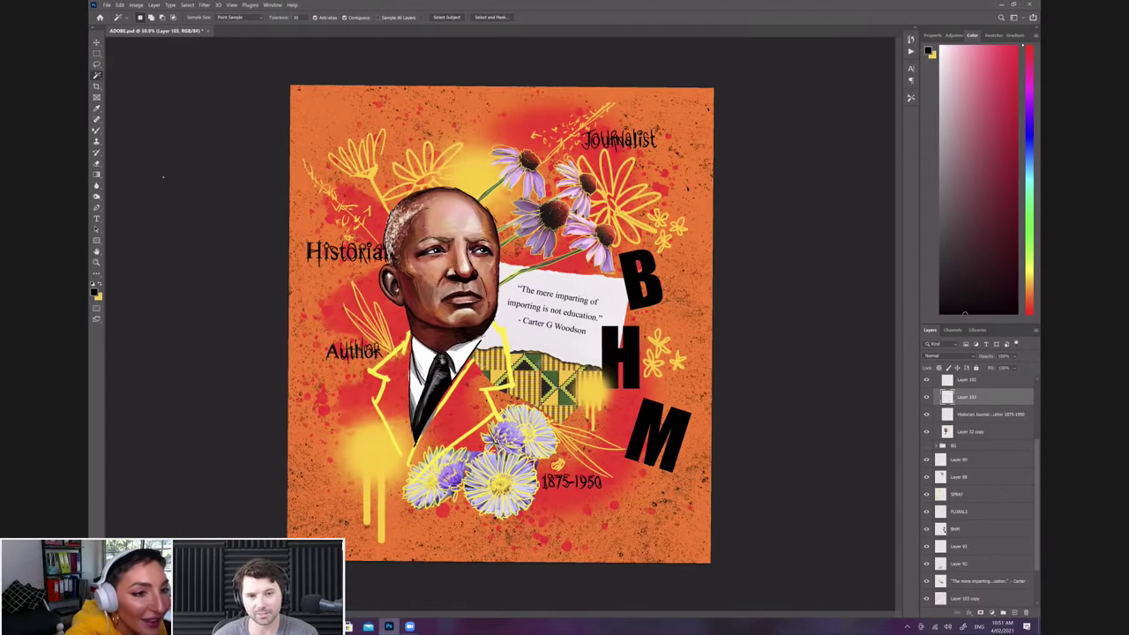
{"action": "scroll", "coordinate": [417, 212], "scroll_direction": "up", "scroll_amount": 1}
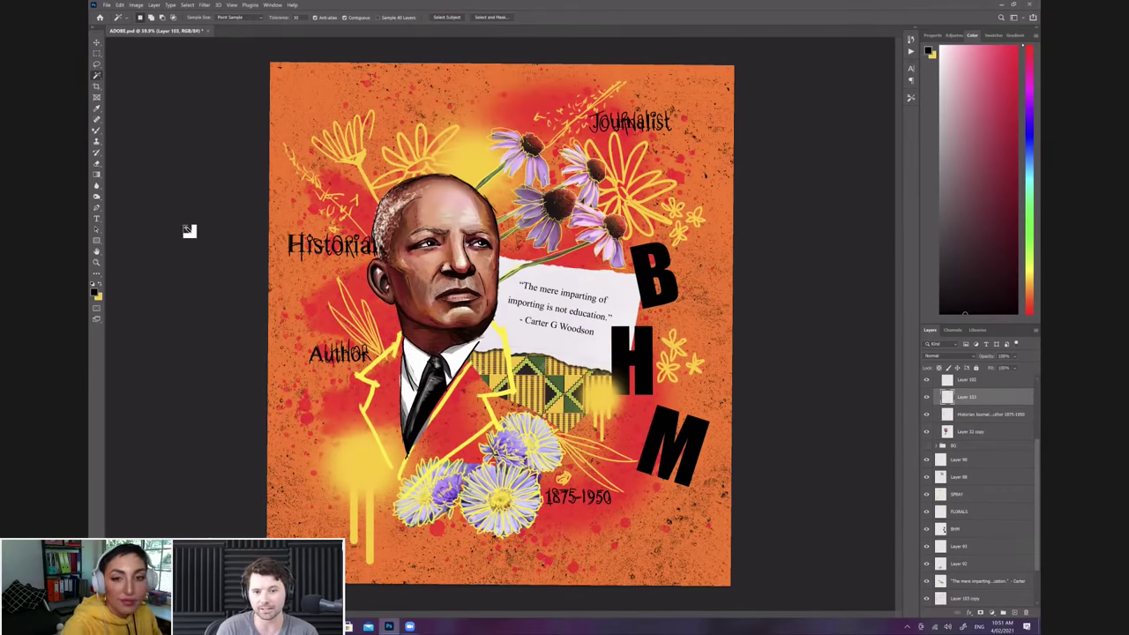
{"action": "scroll", "coordinate": [187, 230], "scroll_direction": "up", "scroll_amount": 3}
{"action": "scroll", "coordinate": [187, 229], "scroll_direction": "down", "scroll_amount": 6}
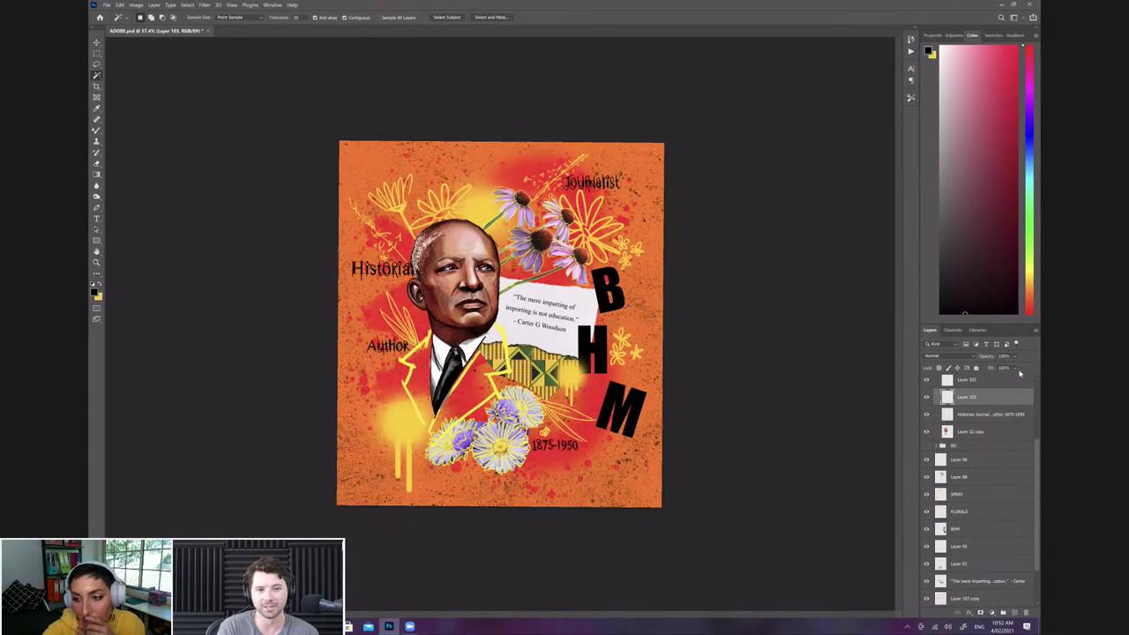
Step: Lower the opacity of the typed text layer beneath the hand lettering to 72%
{"action": "key", "text": "ctrl+plus"}
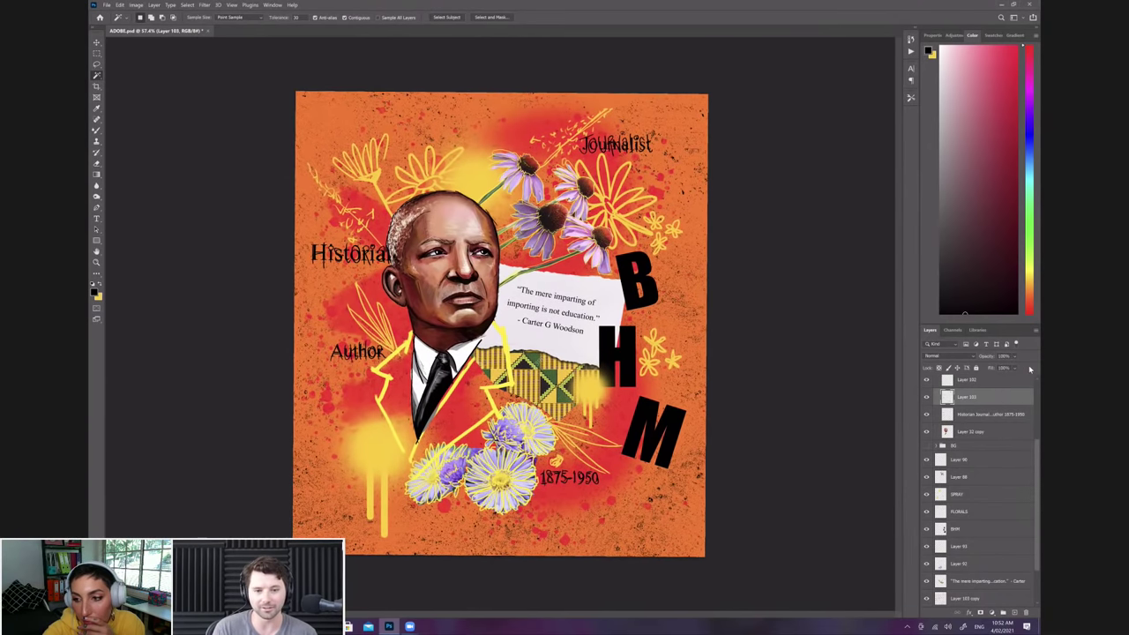
{"action": "left_click", "coordinate": [1015, 358]}
{"action": "key", "text": "alt+bracketleft"}
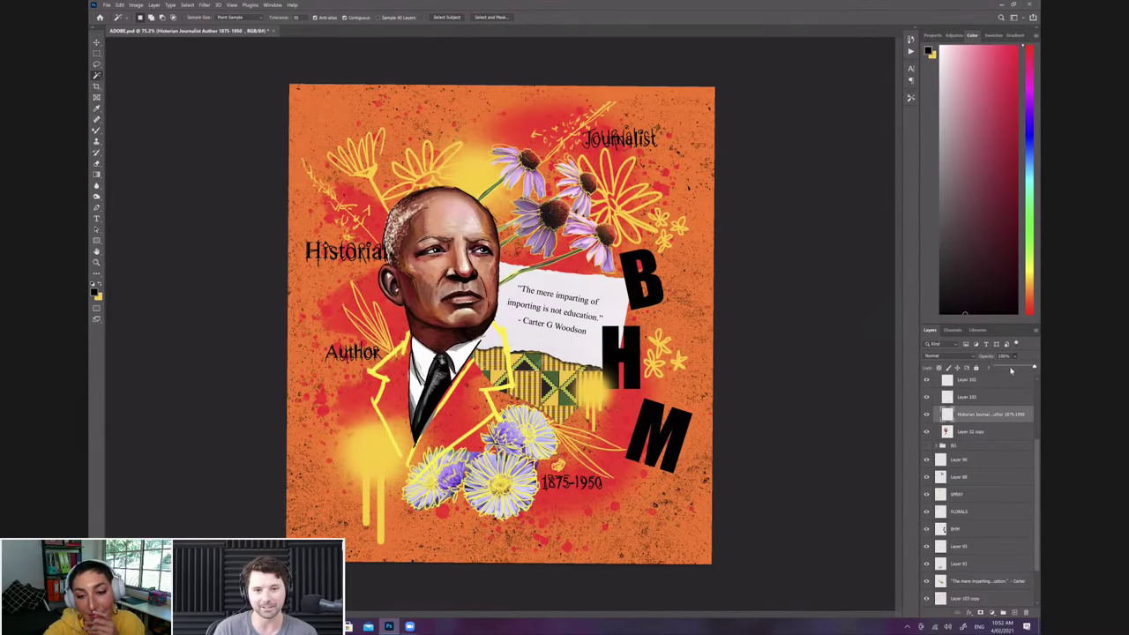
{"action": "left_click_drag", "start_coordinate": [1035, 367], "coordinate": [1023, 366]}
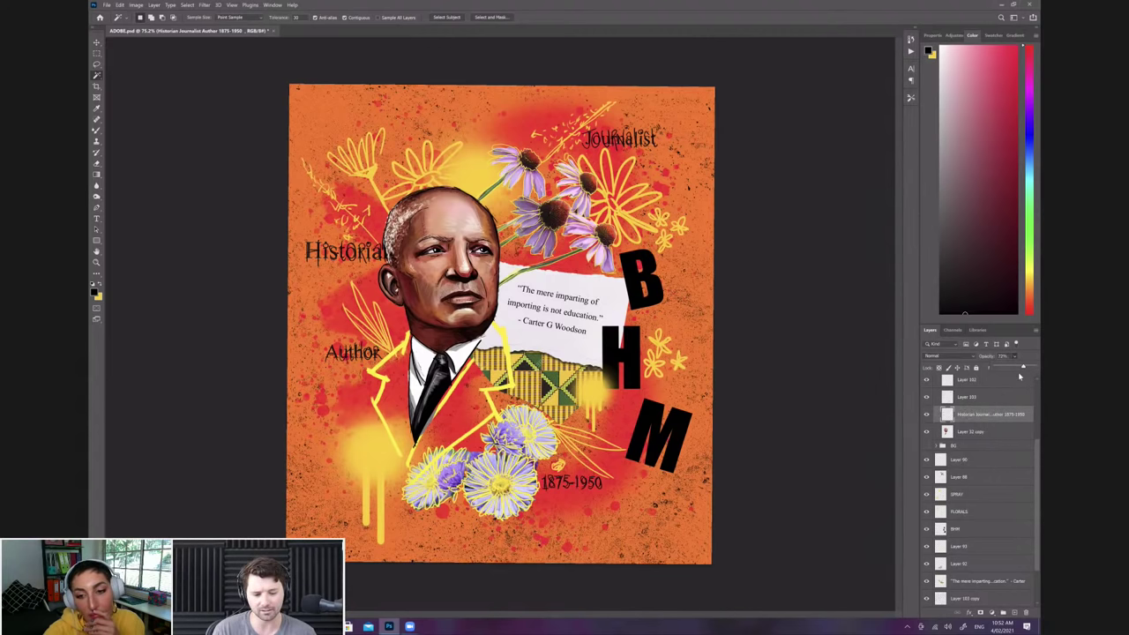
{"action": "left_click", "coordinate": [986, 418]}
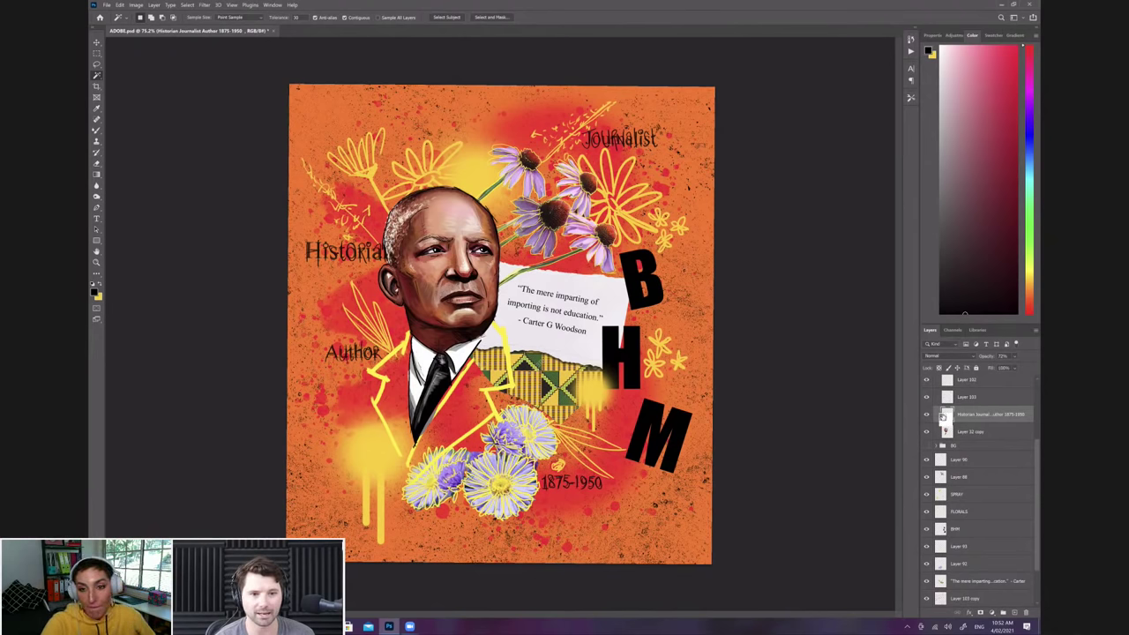
Step: Place the carterGwoodson reference photo in the document and move its layer to the top of the COLOUR group
{"action": "scroll", "coordinate": [954, 431], "scroll_direction": "up", "scroll_amount": 3}
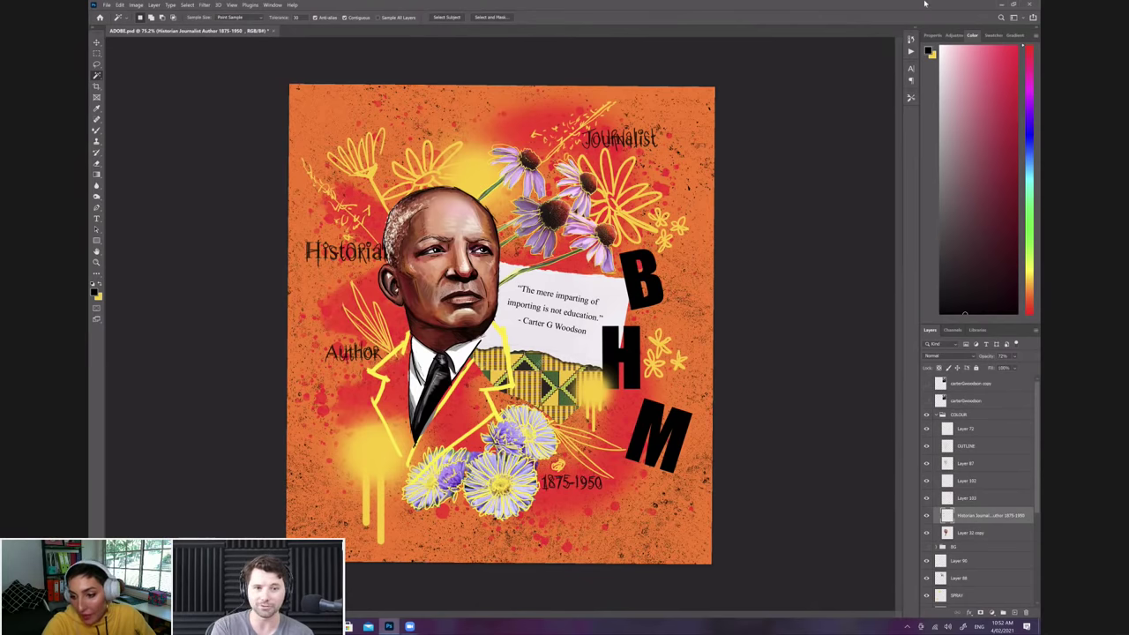
{"action": "left_click", "coordinate": [106, 5]}
{"action": "left_click", "coordinate": [155, 165]}
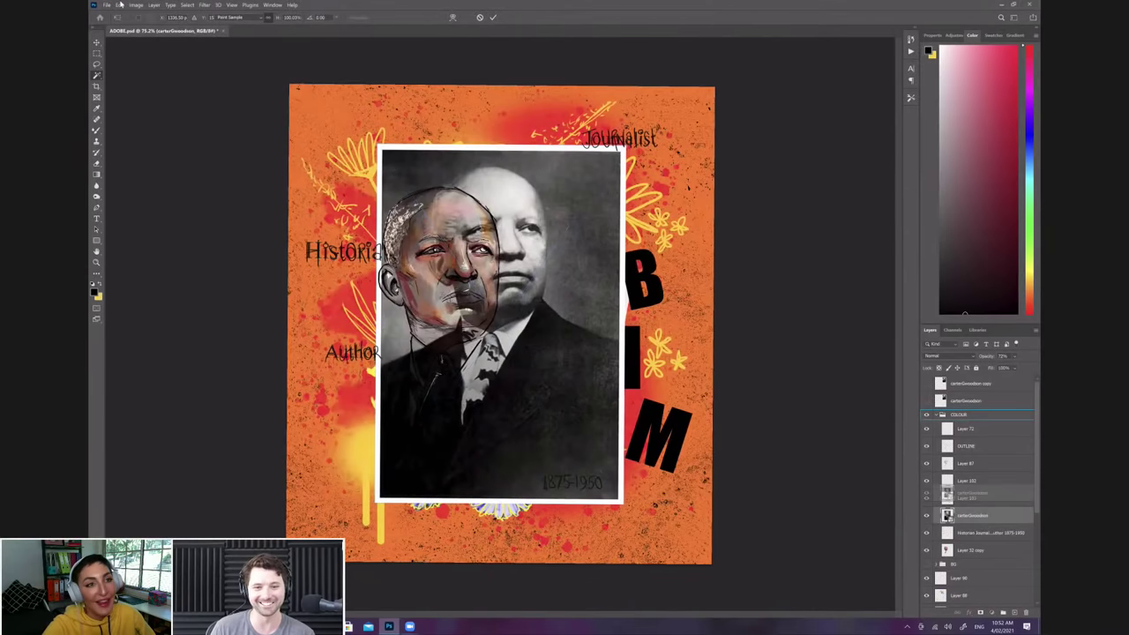
{"action": "left_click", "coordinate": [120, 5]}
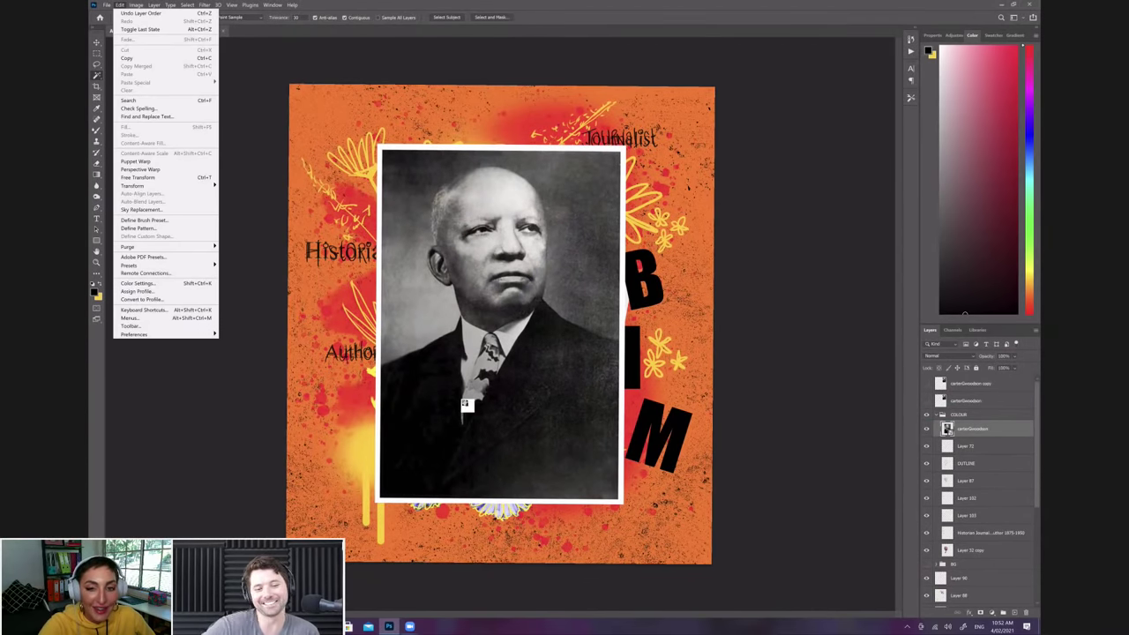
Step: Scale the reference photo down into the artwork's upper-right corner with Free Transform, then hide its layer
{"action": "key", "text": "ctrl+t"}
{"action": "left_click_drag", "start_coordinate": [377, 502], "coordinate": [423, 438]}
{"action": "left_click_drag", "start_coordinate": [585, 263], "coordinate": [679, 130]}
{"action": "left_click_drag", "start_coordinate": [651, 226], "coordinate": [653, 180]}
{"action": "key", "text": "Return"}
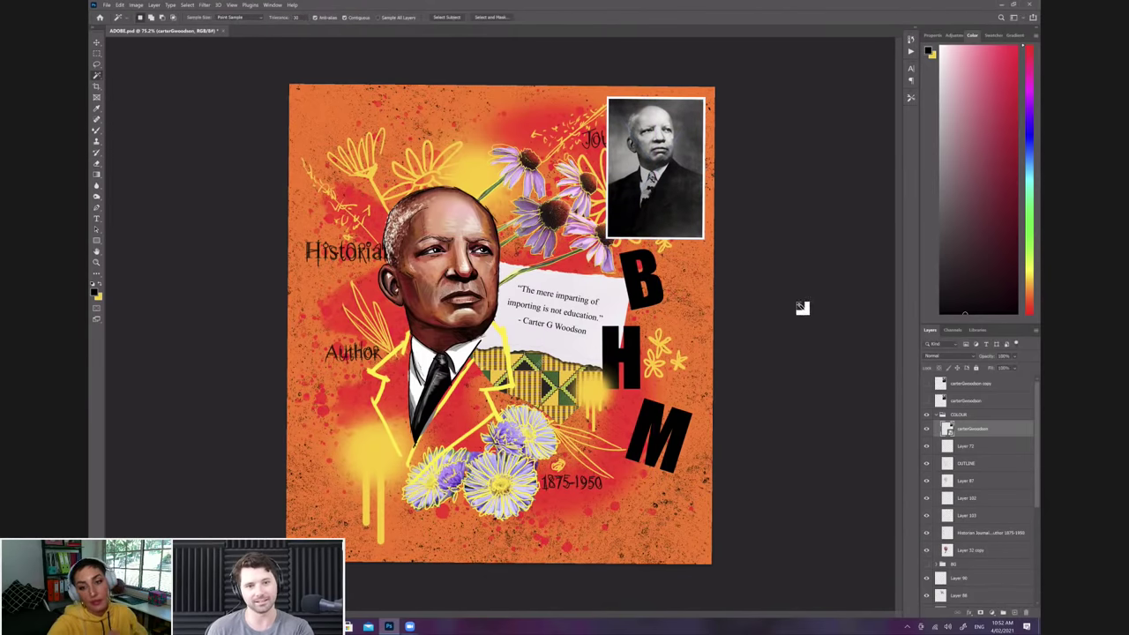
{"action": "left_click", "coordinate": [927, 432]}
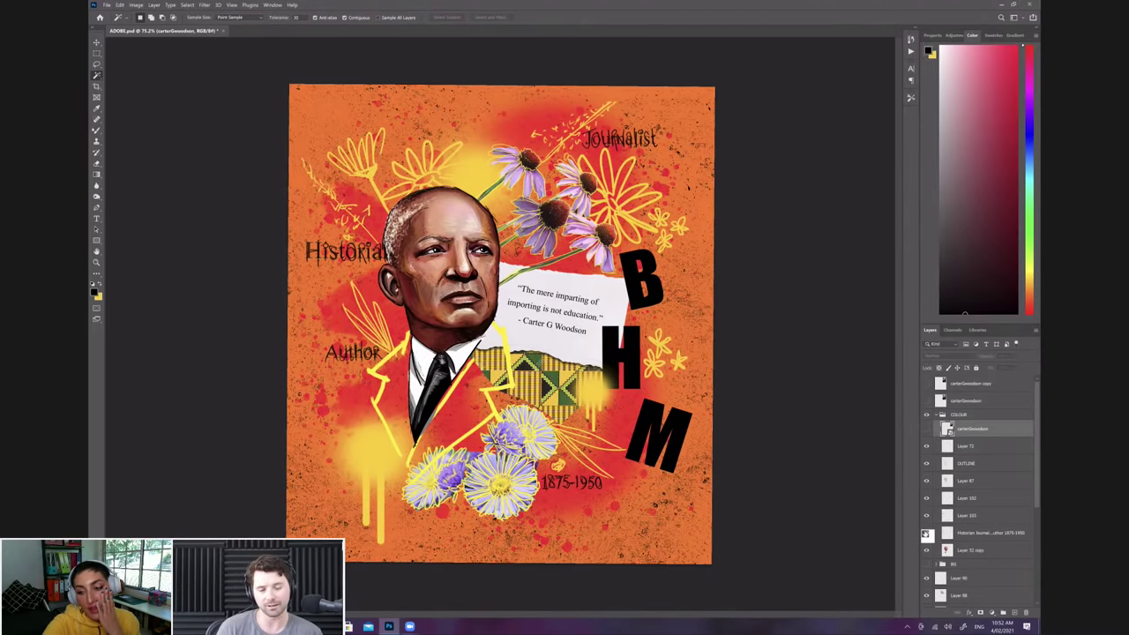
Step: Compare the portrait at a small view size with Layer 87's shading hidden and shown again
{"action": "left_click", "coordinate": [927, 482]}
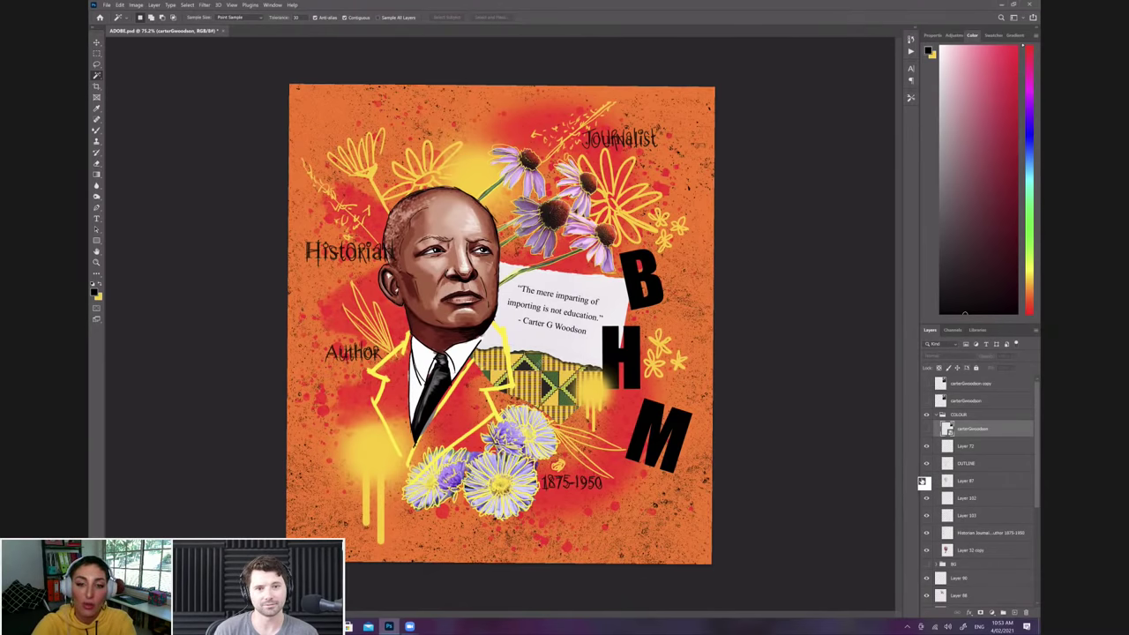
{"action": "key", "text": "ctrl+minus"}
{"action": "key", "text": "ctrl+minus"}
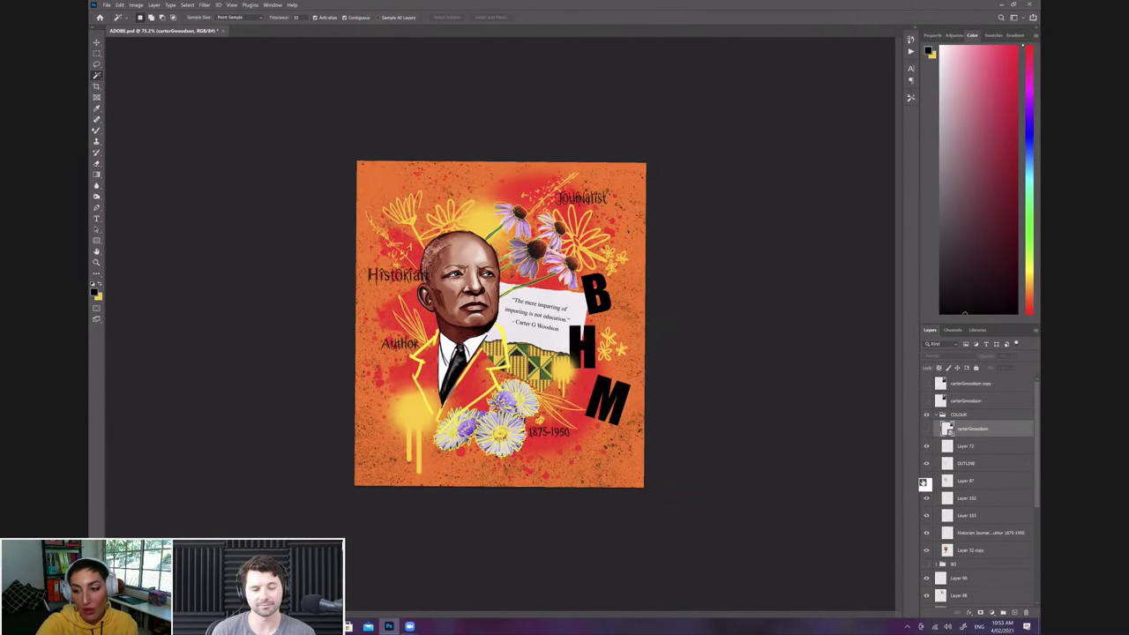
{"action": "key", "text": "ctrl+minus"}
{"action": "key", "text": "ctrl+plus"}
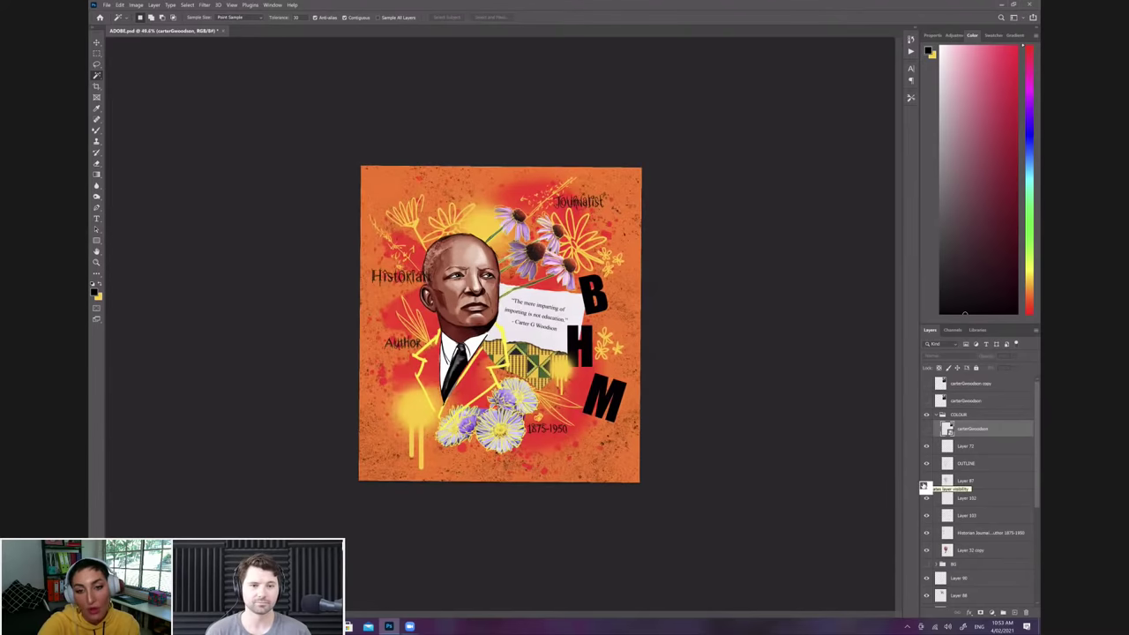
{"action": "left_click", "coordinate": [926, 484]}
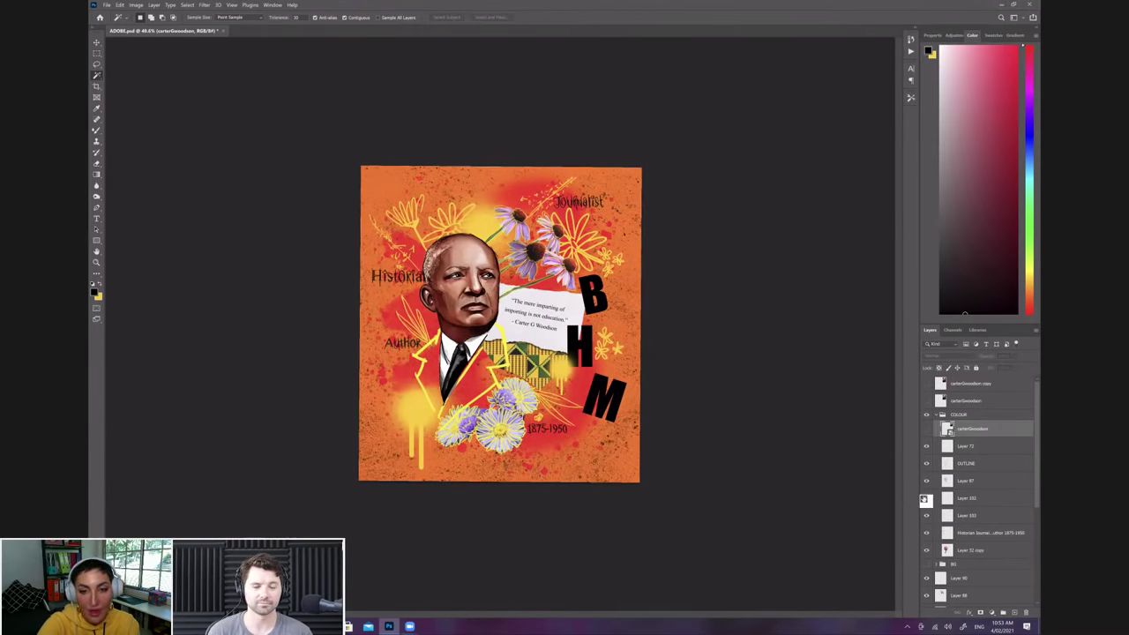
Step: Compare the collage's lettering by hiding and showing the hand-drawn Layer 103 and the typed text layer in turn
{"action": "key", "text": "ctrl+plus"}
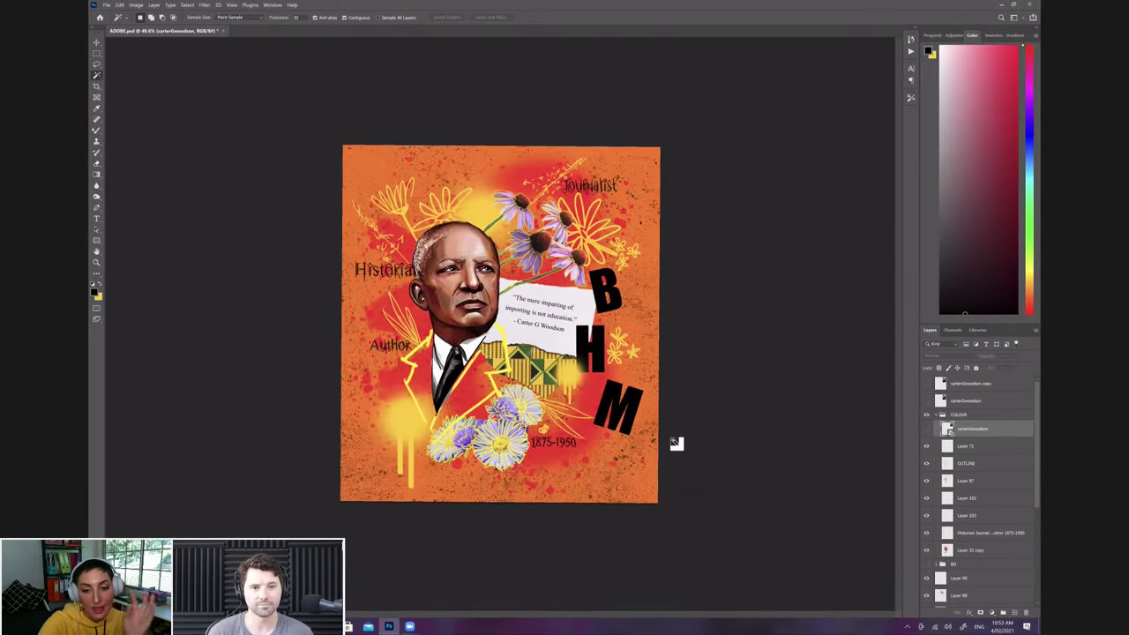
{"action": "key", "text": "ctrl+plus"}
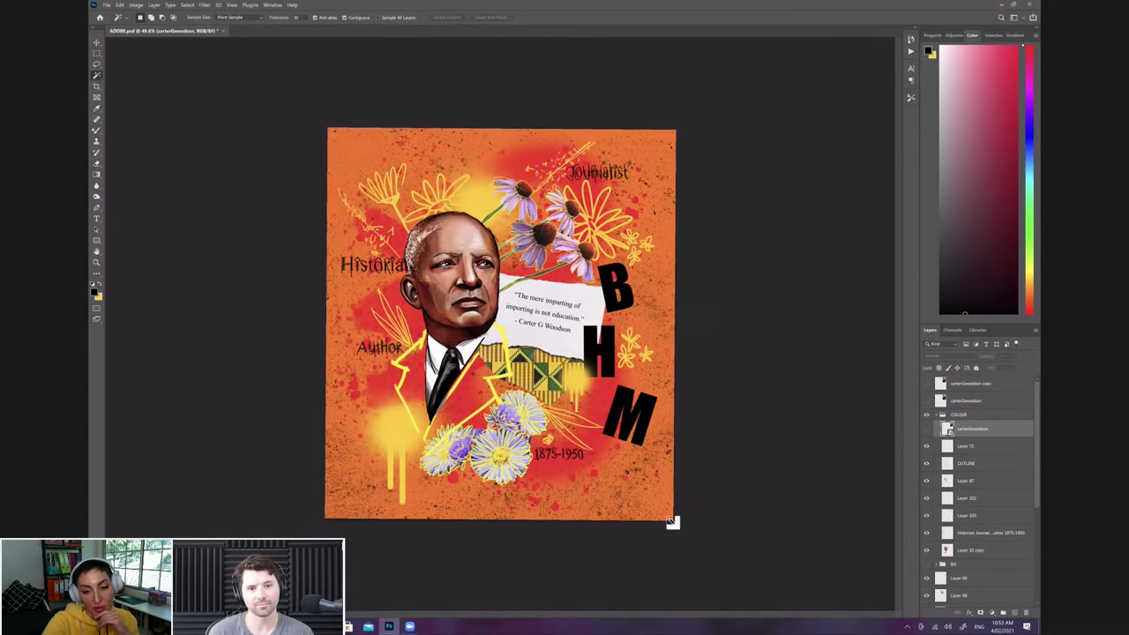
{"action": "scroll", "coordinate": [671, 520], "scroll_direction": "up", "scroll_amount": 2}
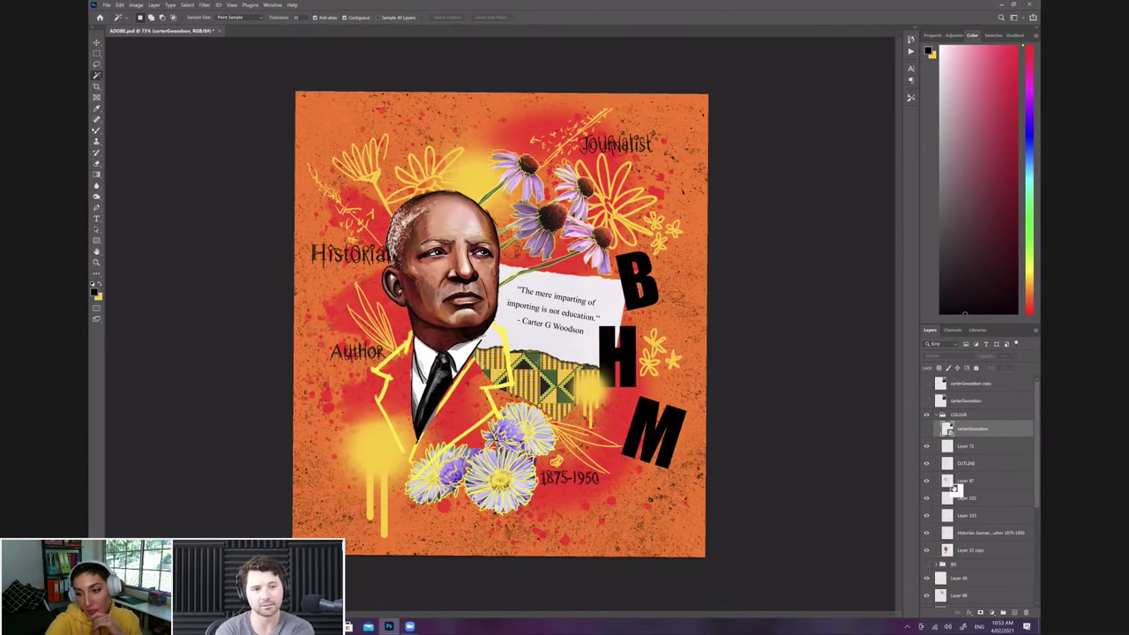
{"action": "left_click", "coordinate": [927, 519]}
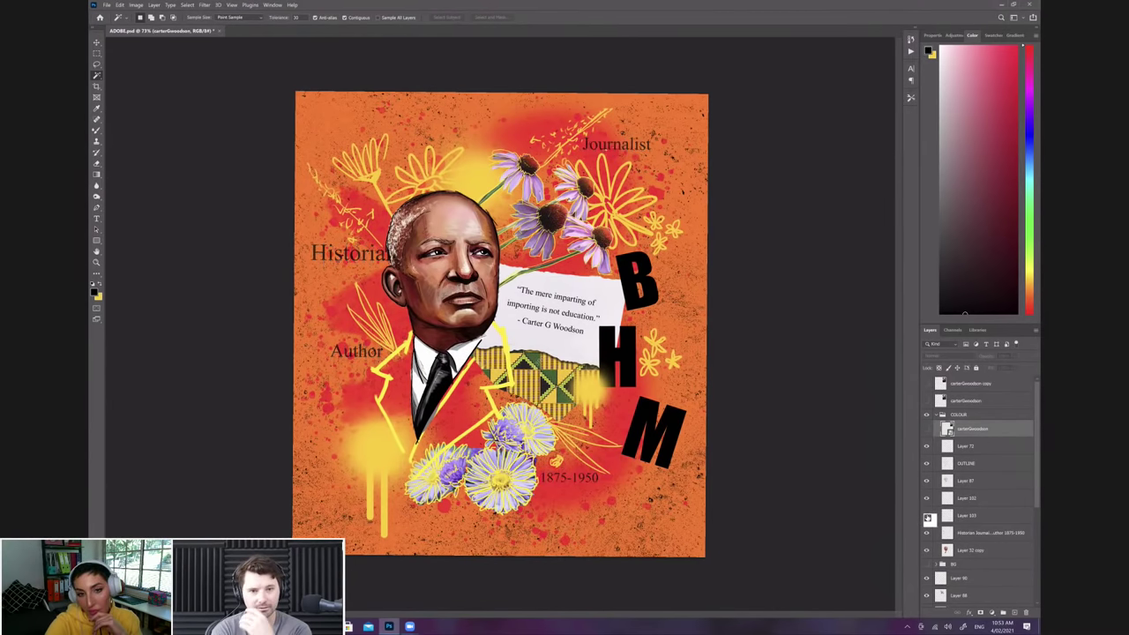
{"action": "left_click", "coordinate": [927, 519]}
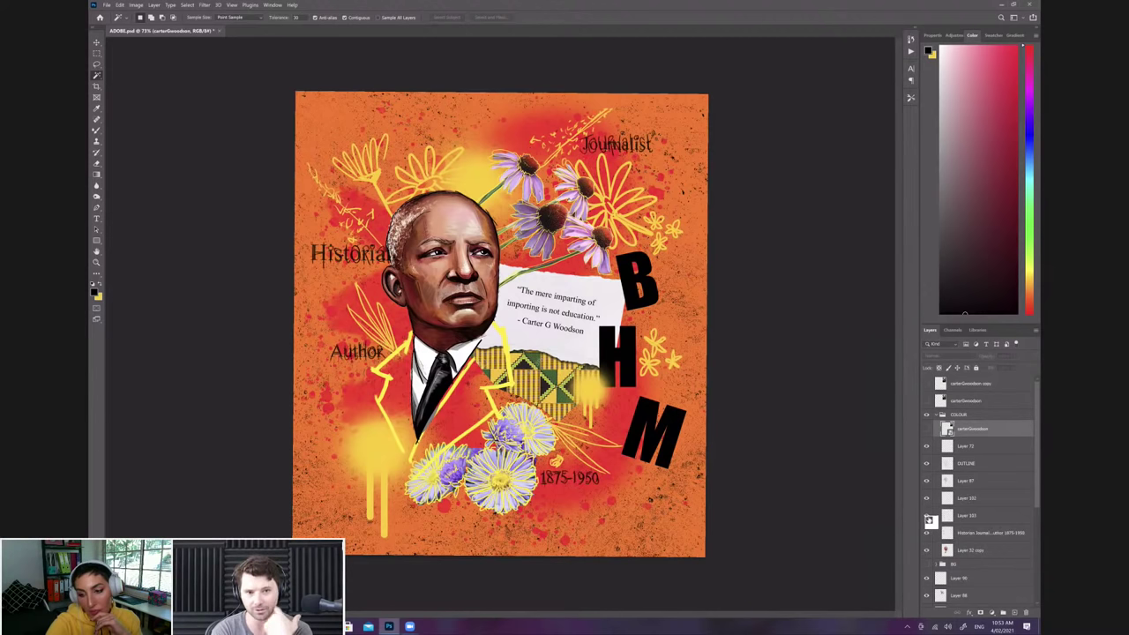
{"action": "left_click", "coordinate": [928, 536]}
{"action": "left_click", "coordinate": [929, 536]}
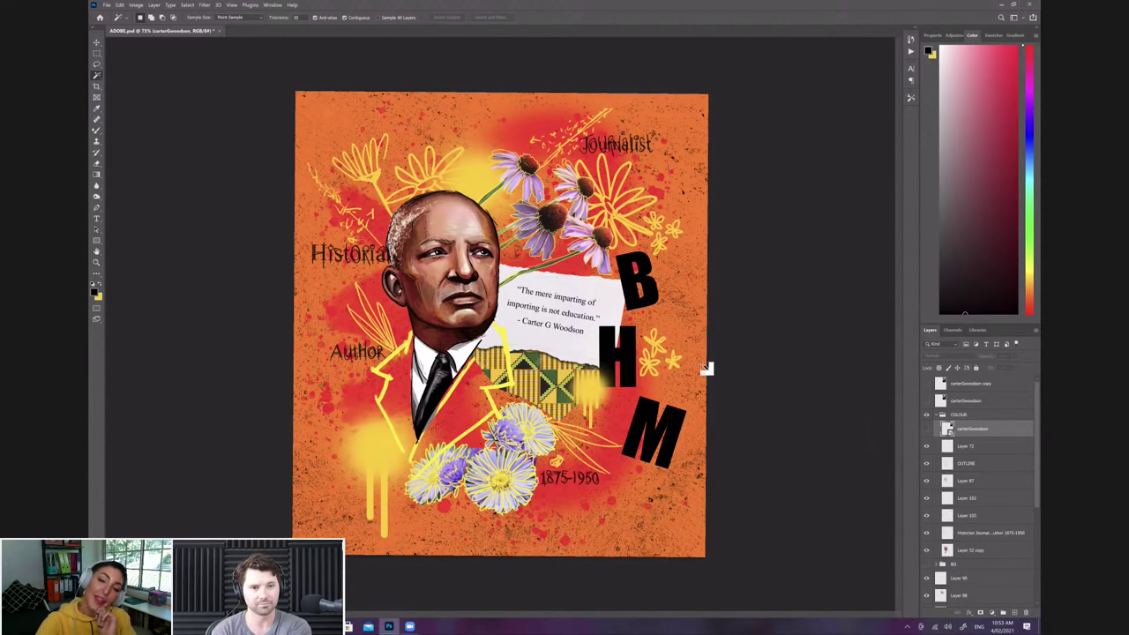